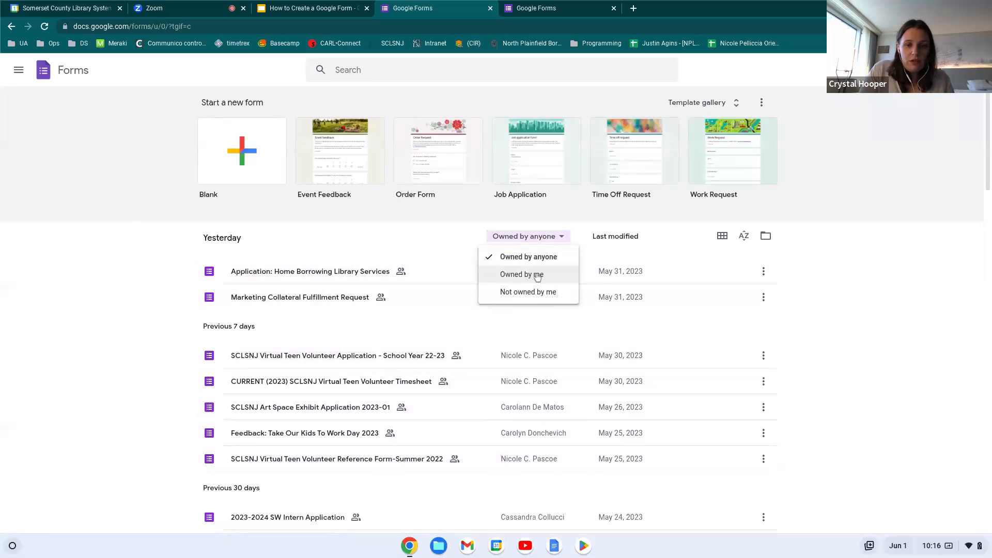
Filter the forms list to 'Owned by me' and open the Staff Bathroom form
left_click(537, 275)
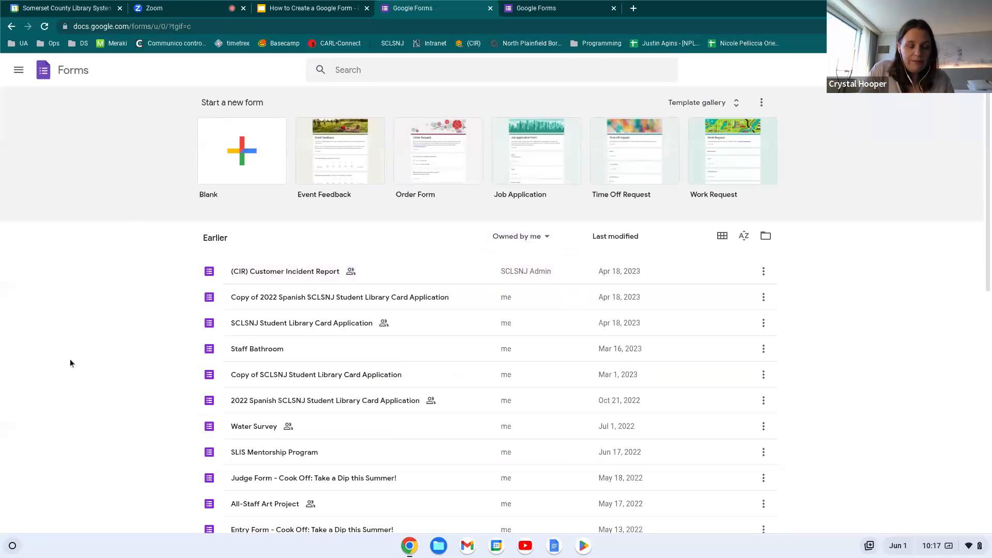
left_click(258, 349)
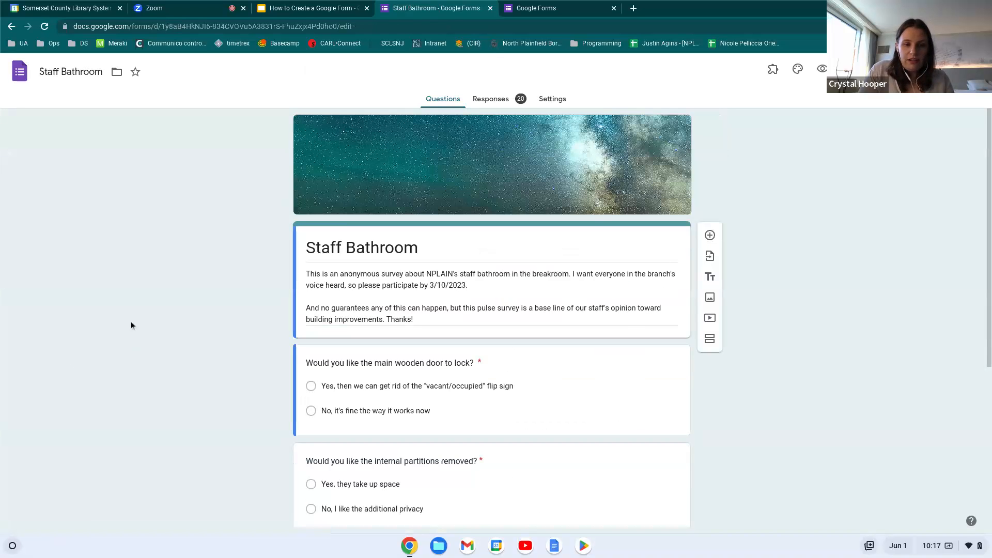
scroll(491, 310, "down", 4)
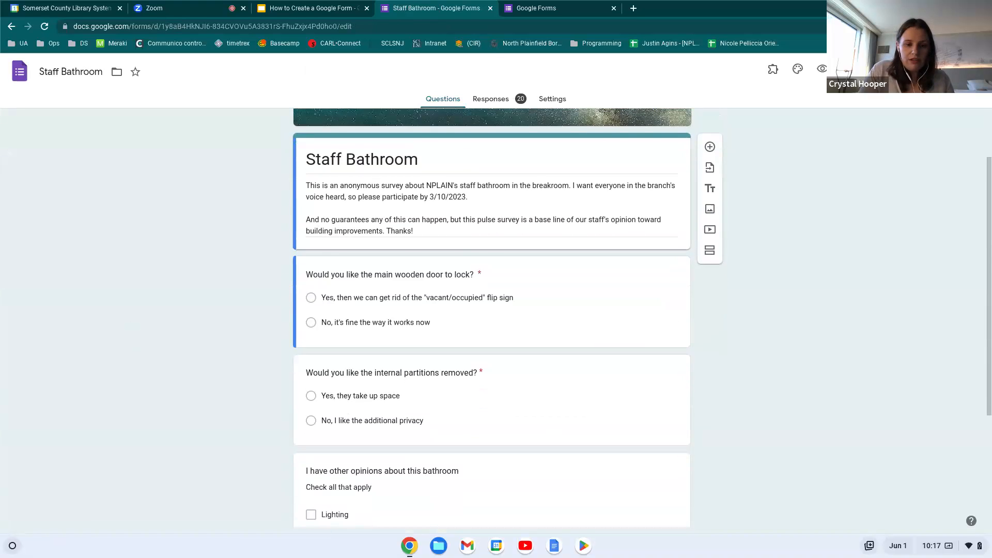
scroll(491, 310, "up", 4)
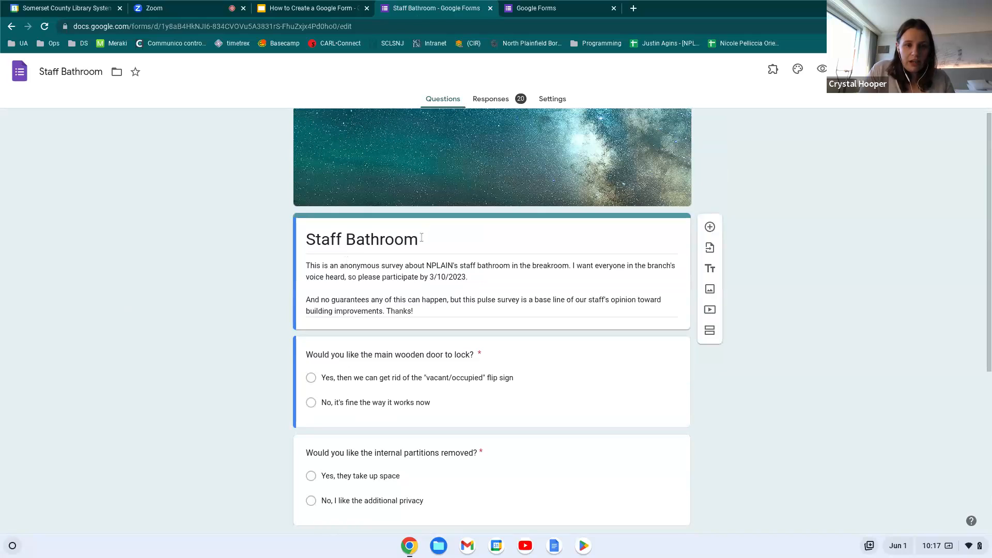
Add the new line 'Updated survey: 6/1/23..' after 'Thanks!' in the Staff Bathroom description
left_click_drag(423, 237, 290, 244)
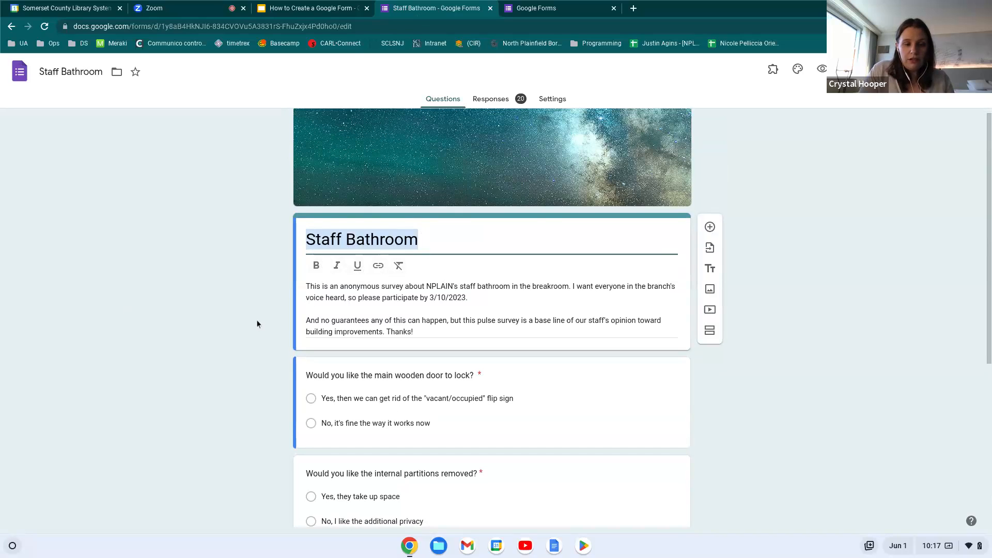
left_click(336, 292)
key("ctrl+a")
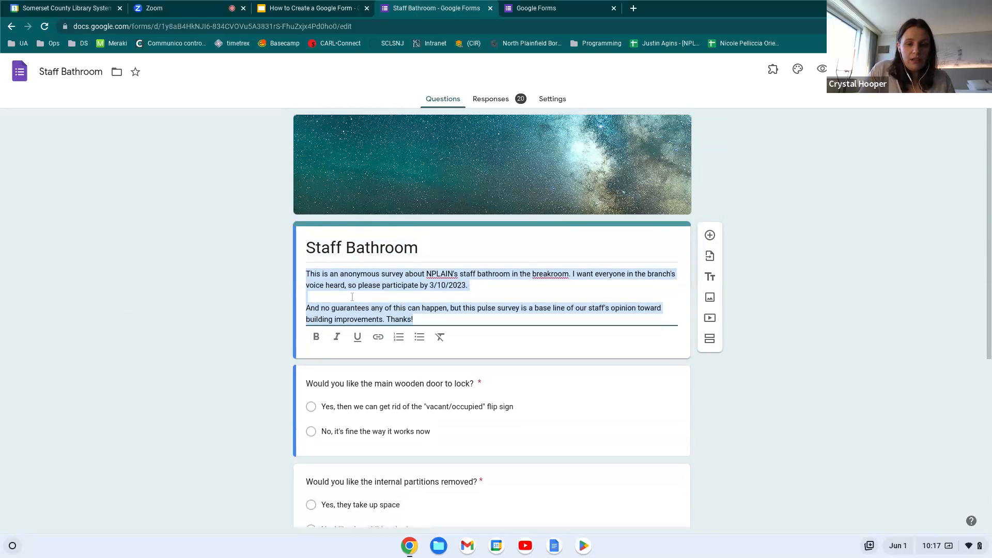
left_click(443, 319)
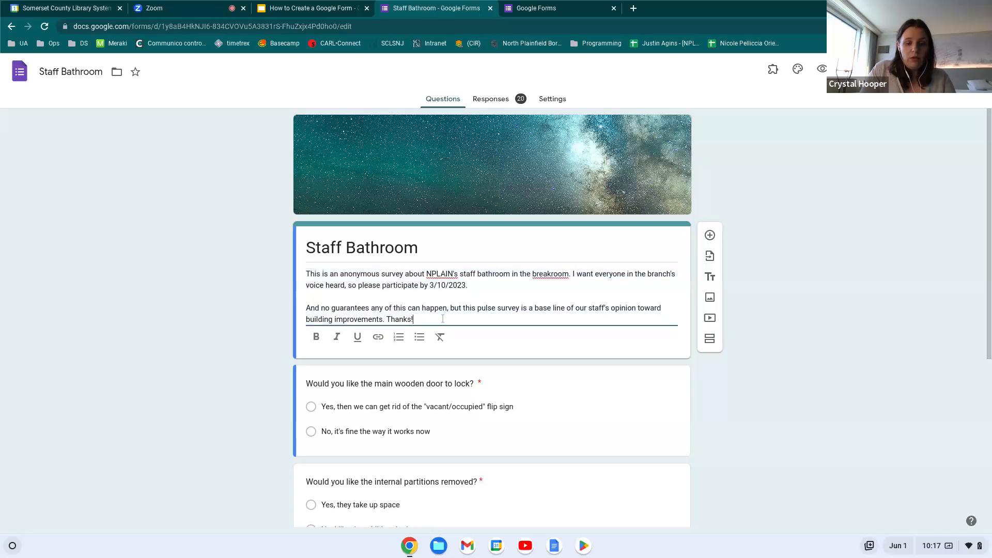
key("Return")
key("Return")
type("W")
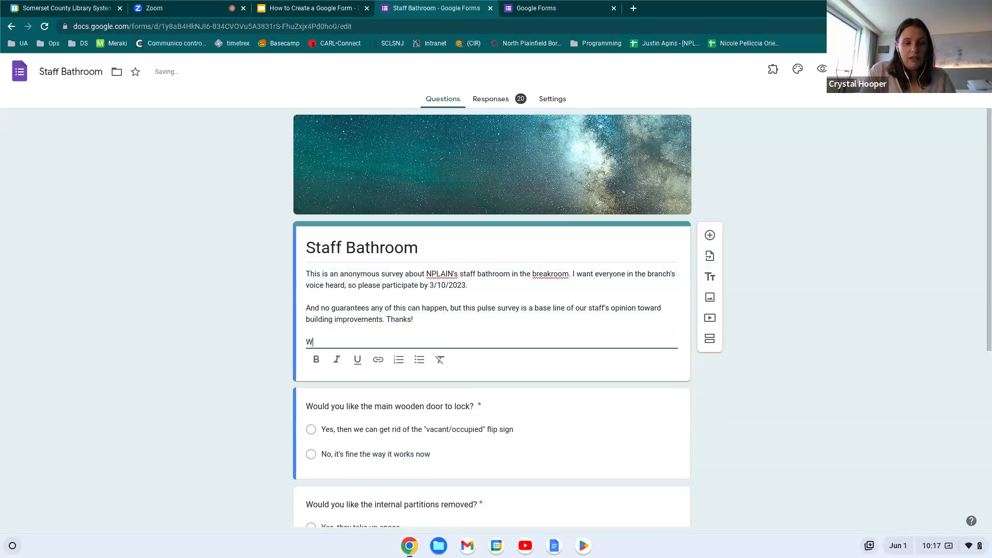
key("BackSpace")
type("Updated s")
key("BackSpace")
key("BackSpace")
type("d survey")
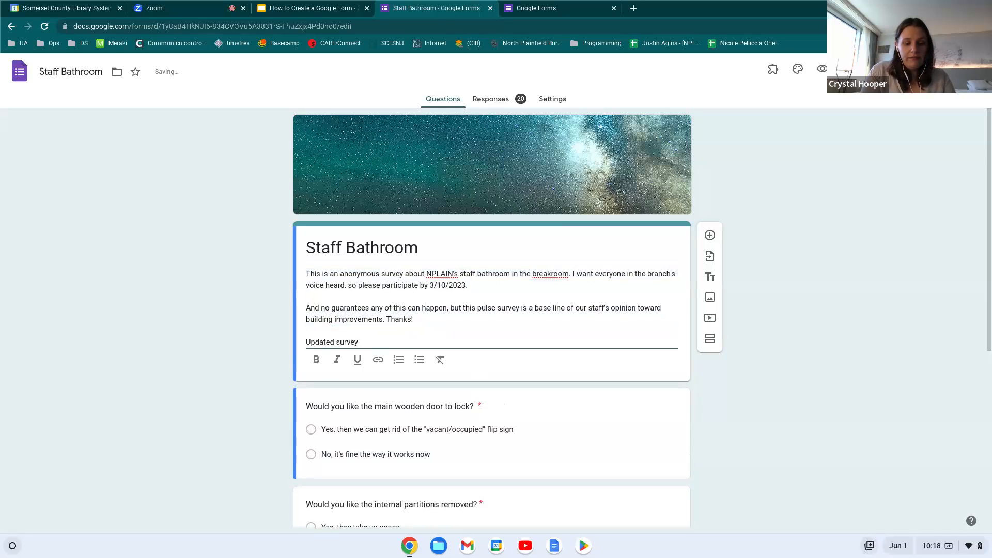
type(": 6/1/")
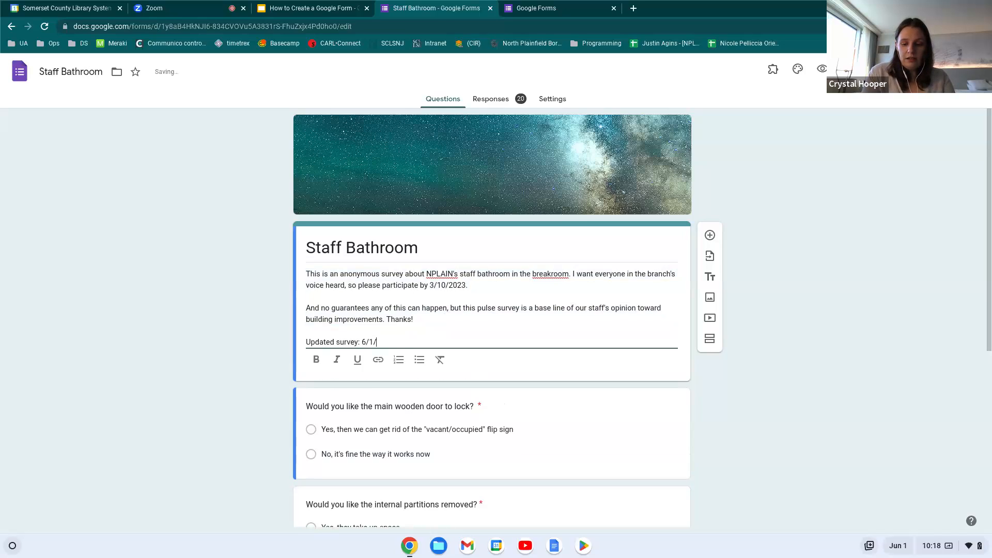
type("23...")
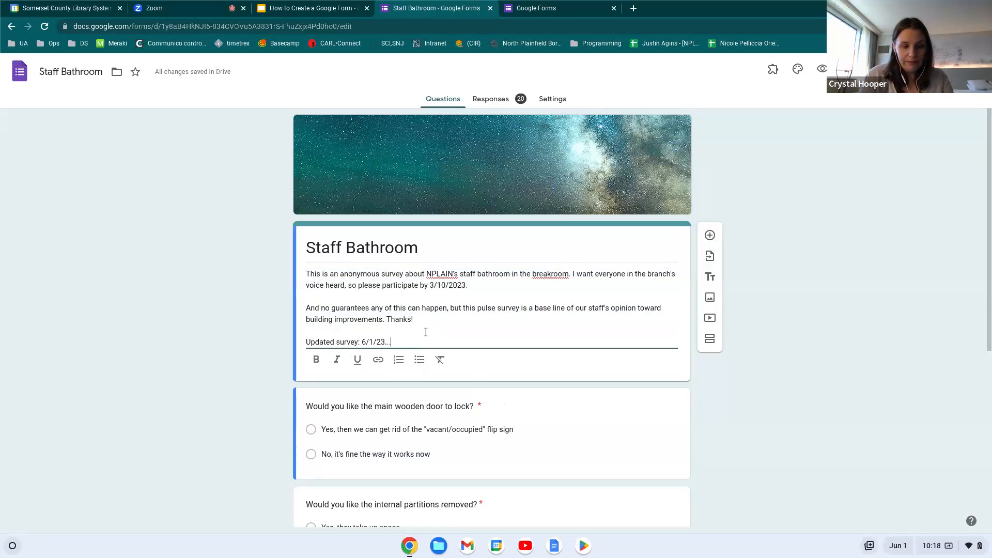
Drag the wooden door lock question below the internal partitions question
left_click(258, 374)
scroll(257, 374, "down", 3)
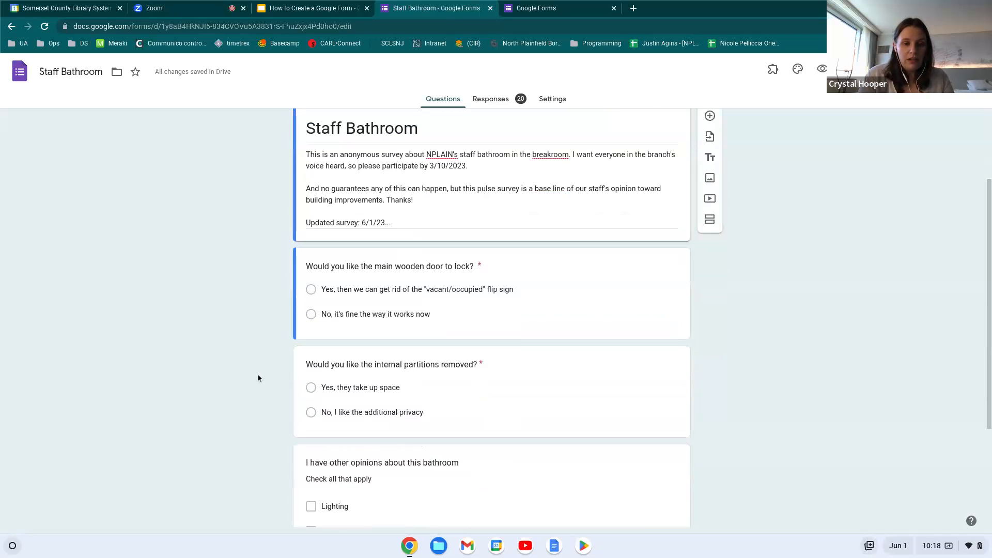
scroll(537, 311, "down", 1)
scroll(537, 310, "down", 2)
scroll(536, 310, "up", 3)
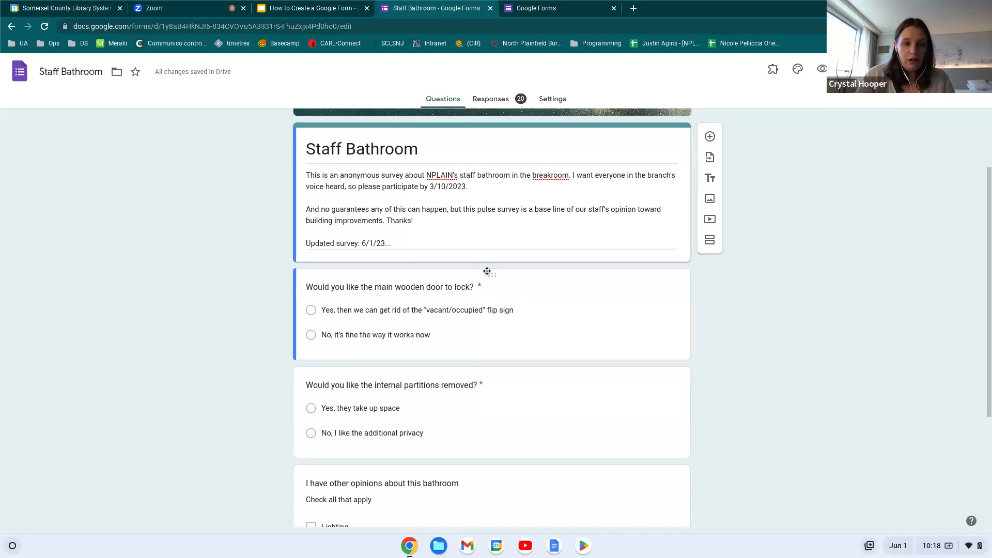
left_click_drag(489, 276, 470, 411)
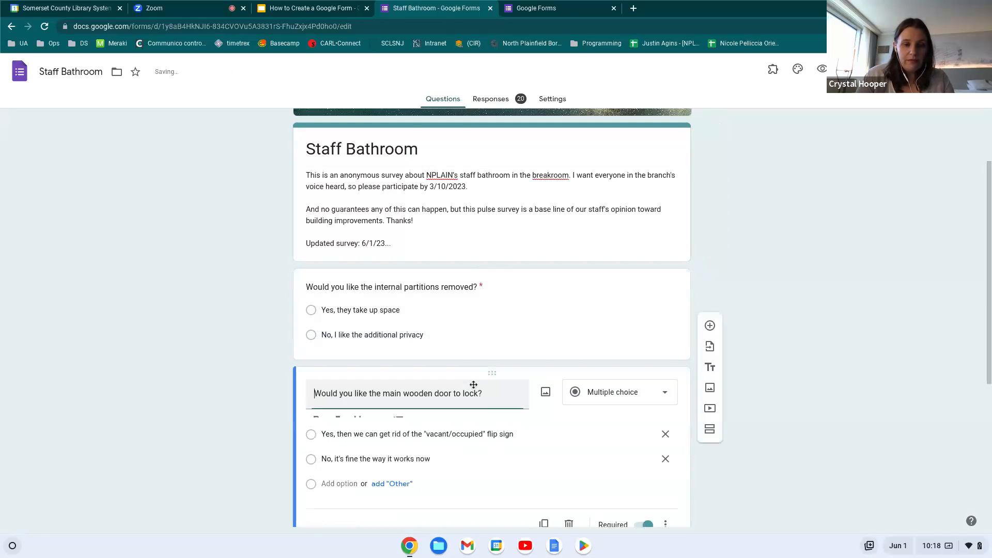
Check the new order by selecting the partitions and door lock question cards
scroll(457, 334, "down", 5)
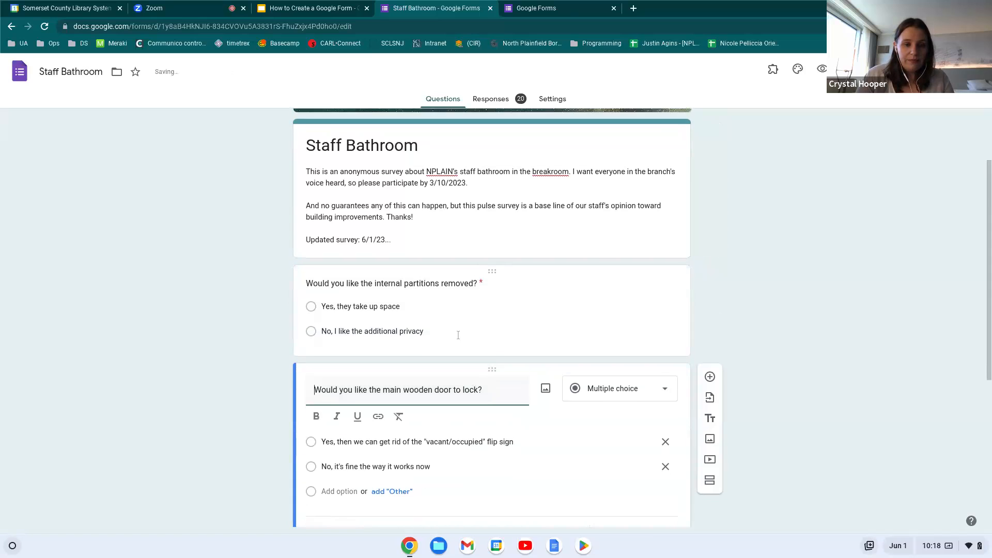
scroll(458, 335, "up", 6)
scroll(278, 383, "down", 2)
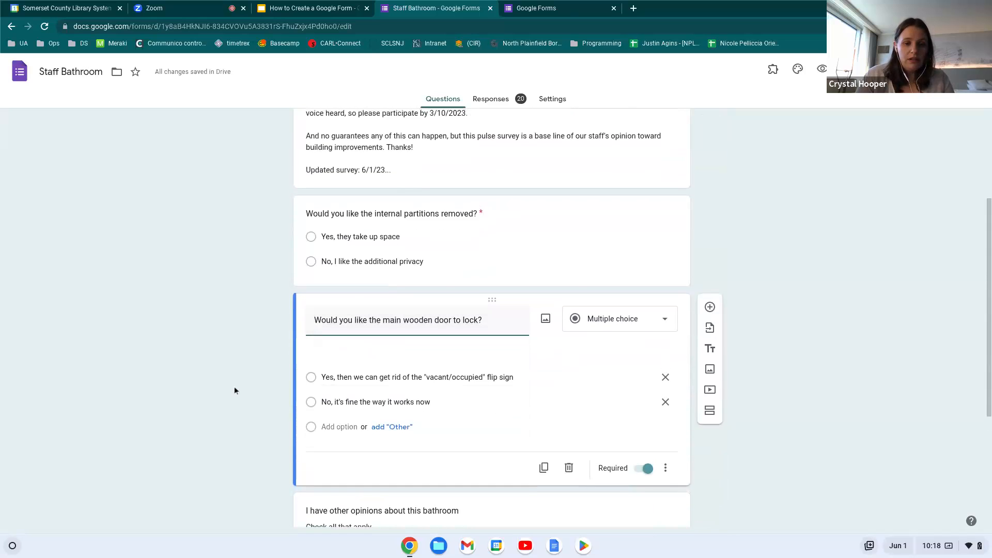
scroll(234, 390, "down", 3)
scroll(234, 390, "up", 6)
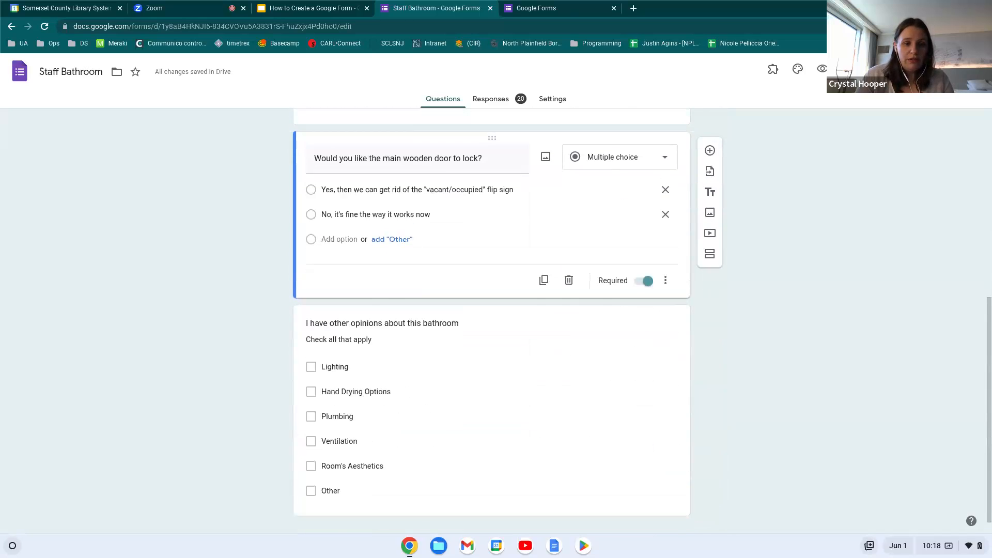
scroll(321, 336, "down", 1)
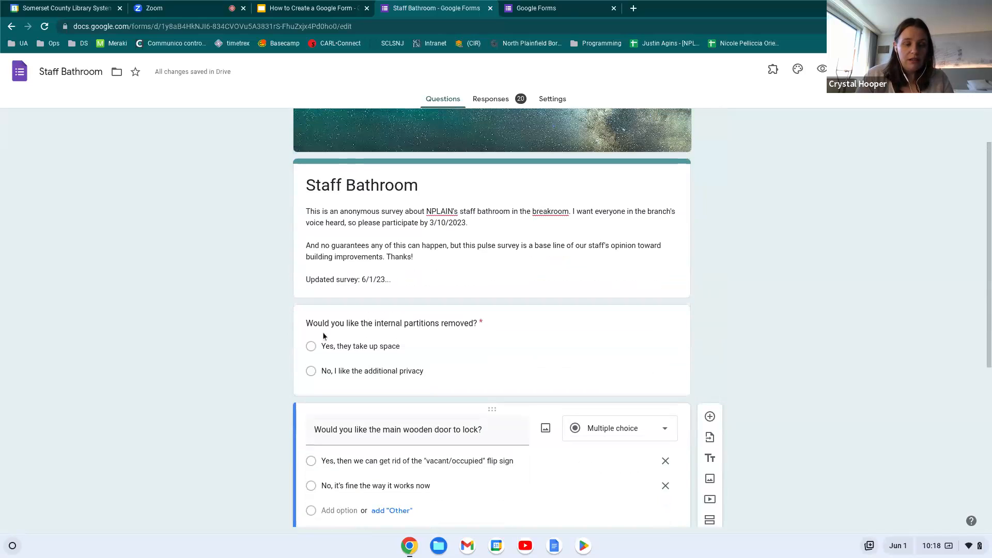
scroll(391, 349, "down", 1)
scroll(391, 349, "down", 1)
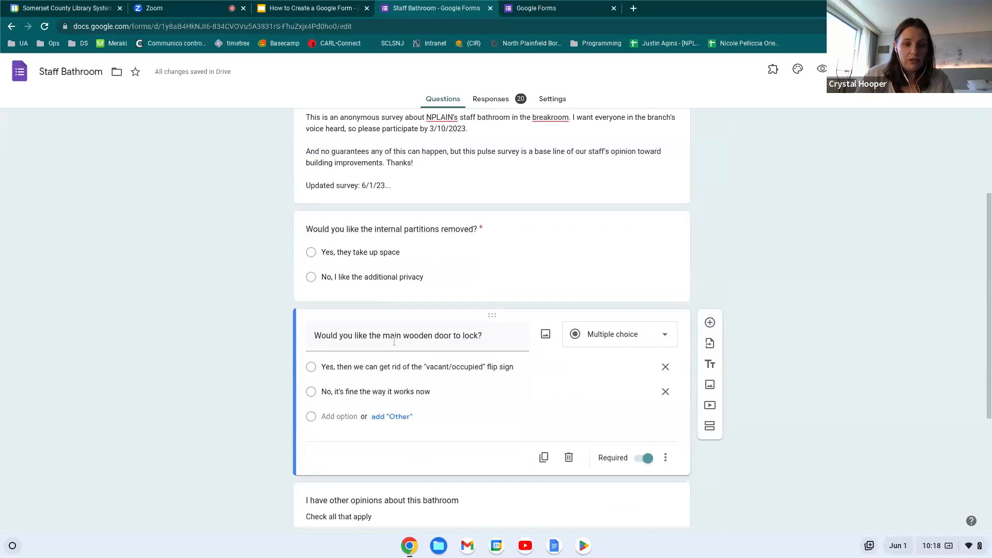
left_click(493, 251)
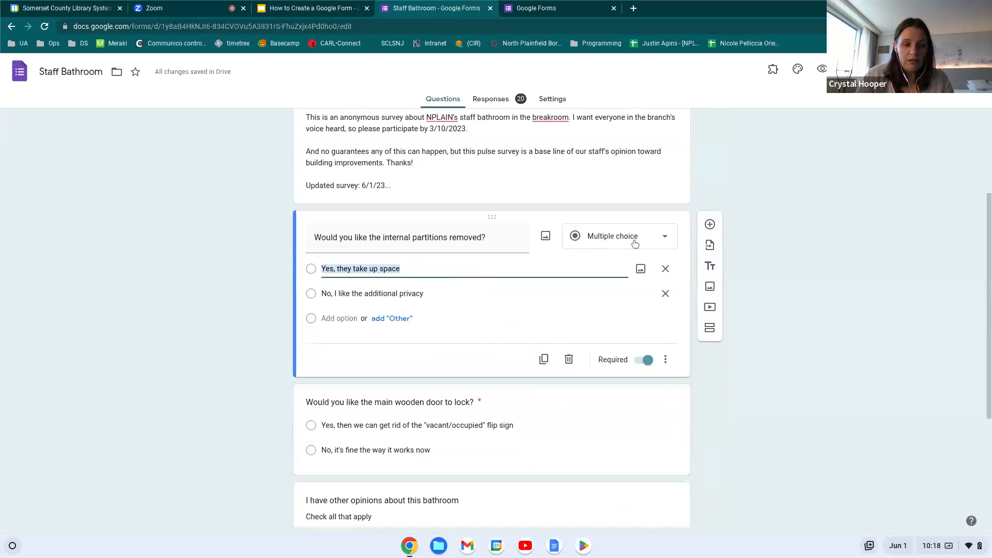
left_click(387, 434)
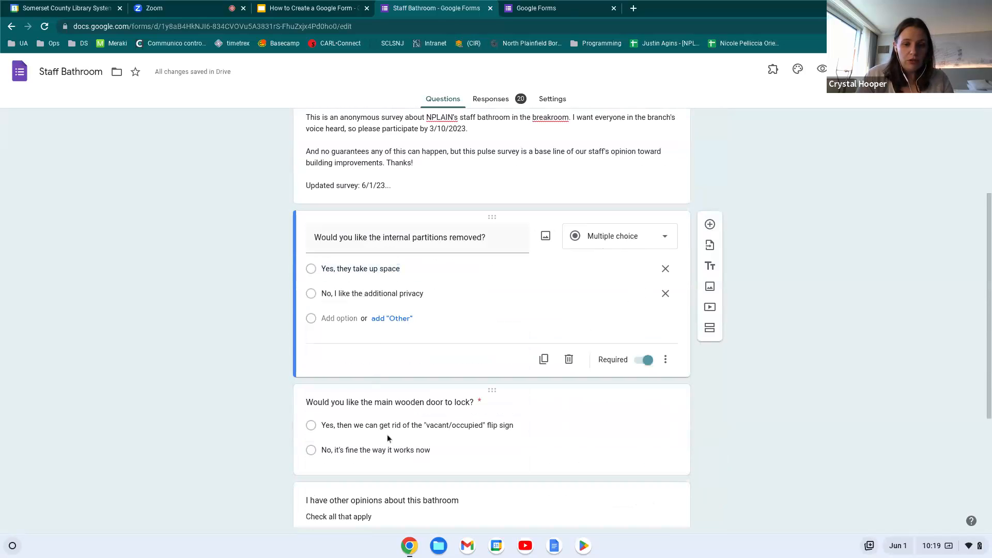
Review the other opinions checkbox question, then return to the top of the form
scroll(497, 373, "down", 2)
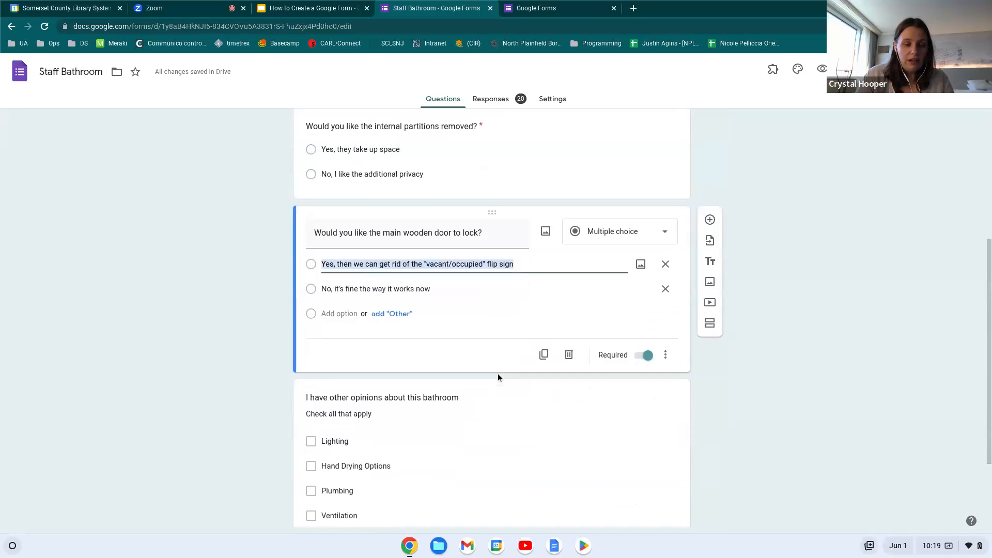
scroll(497, 373, "down", 1)
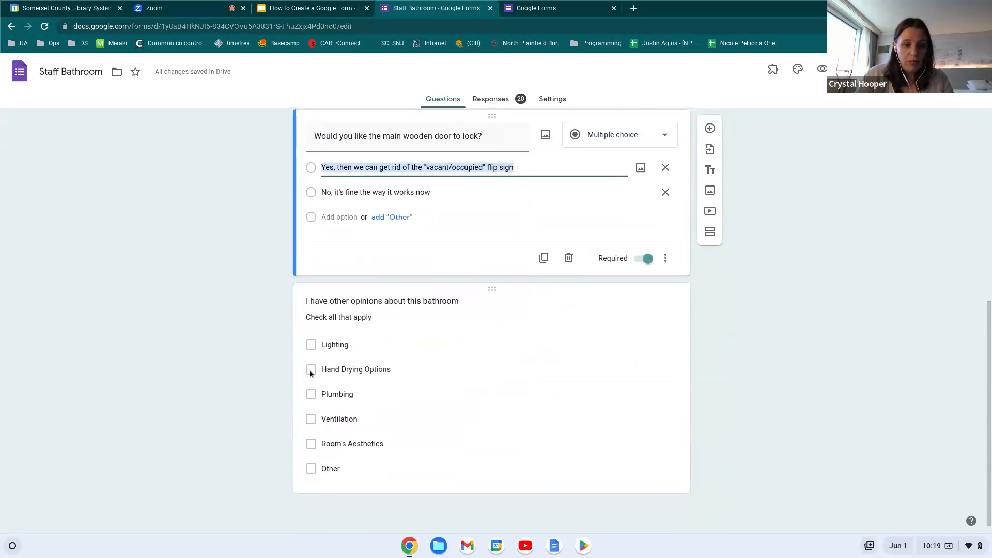
left_click(312, 425)
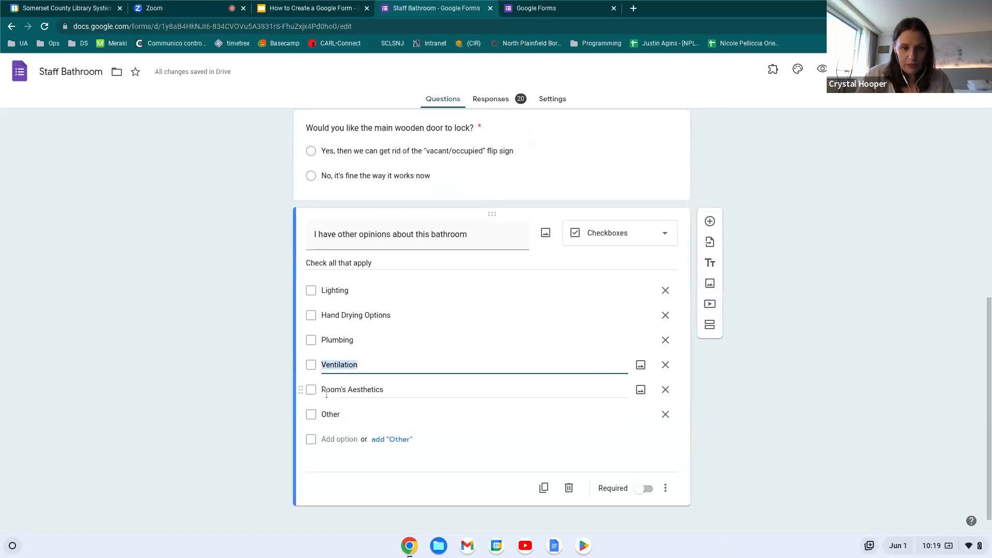
scroll(193, 419, "up", 2)
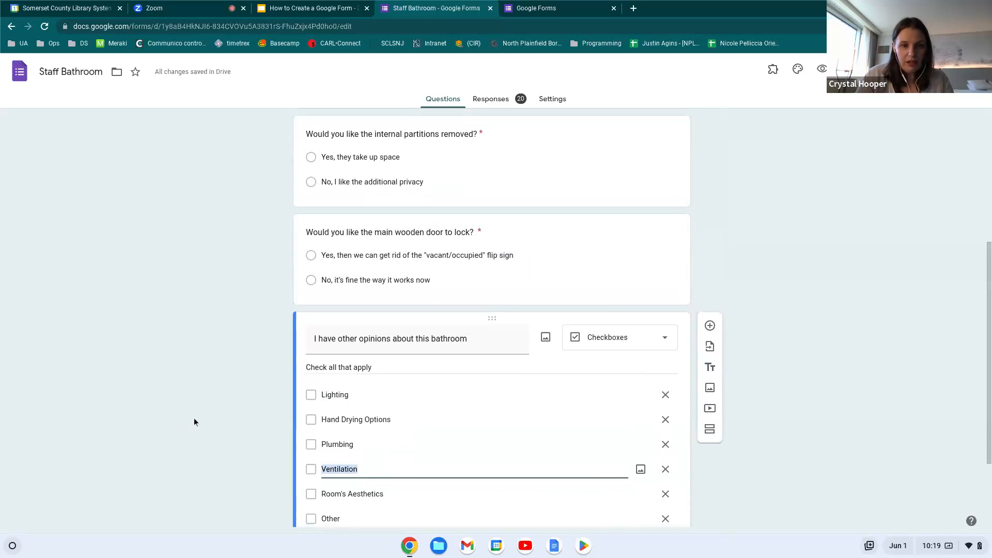
scroll(194, 422, "up", 3)
scroll(493, 197, "up", 2)
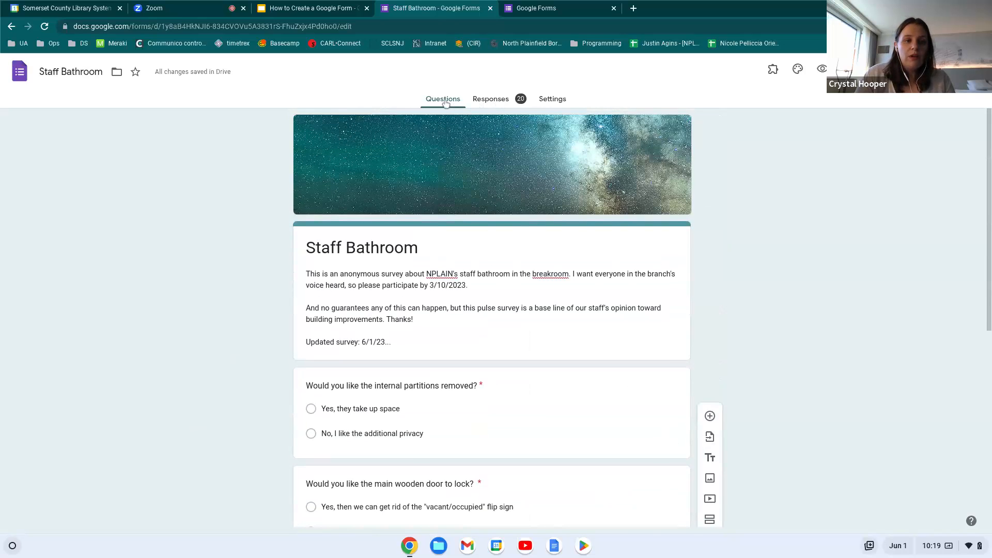
Preview the Staff Bathroom form, then return to the editor's Responses summary showing 20 responses
scroll(454, 237, "down", 2)
scroll(454, 237, "up", 2)
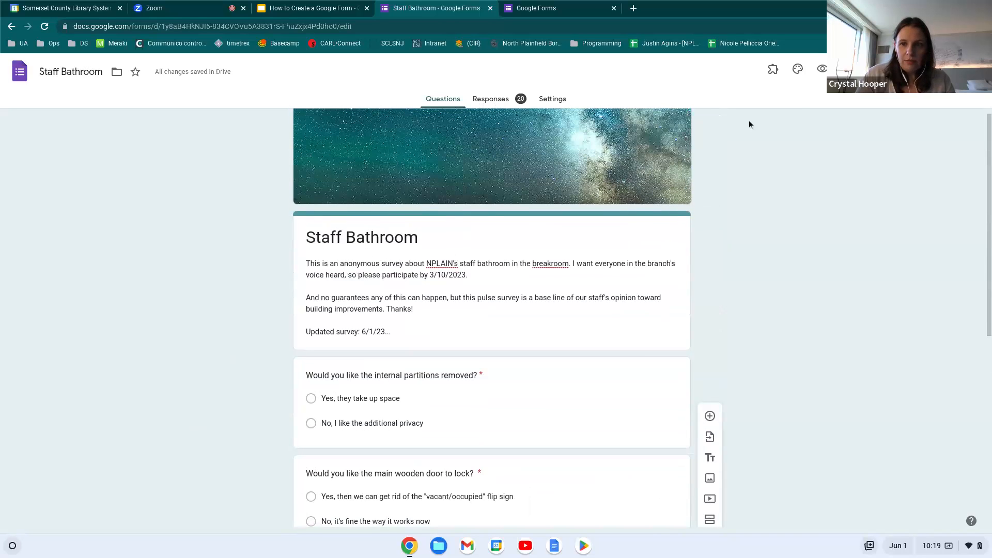
left_click(822, 71)
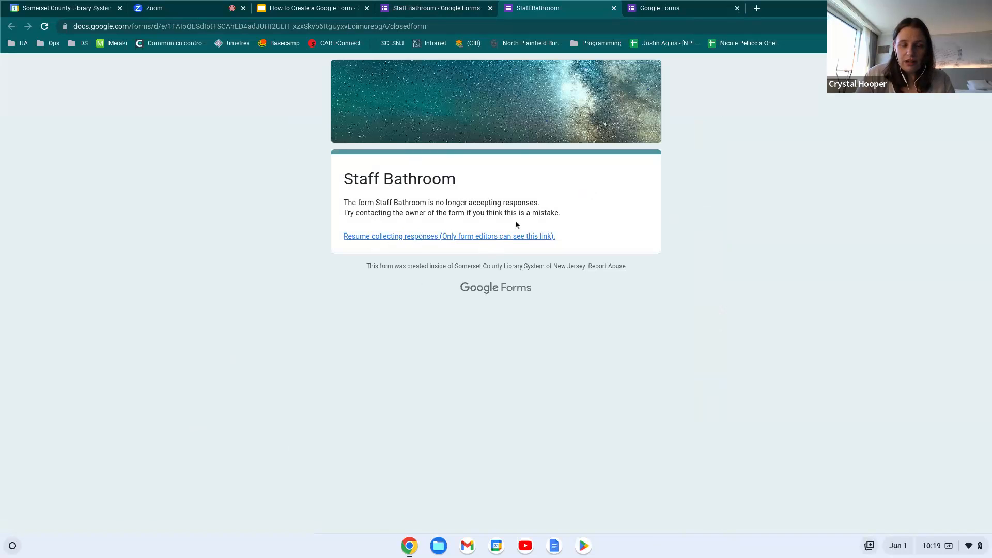
left_click(446, 9)
left_click(489, 104)
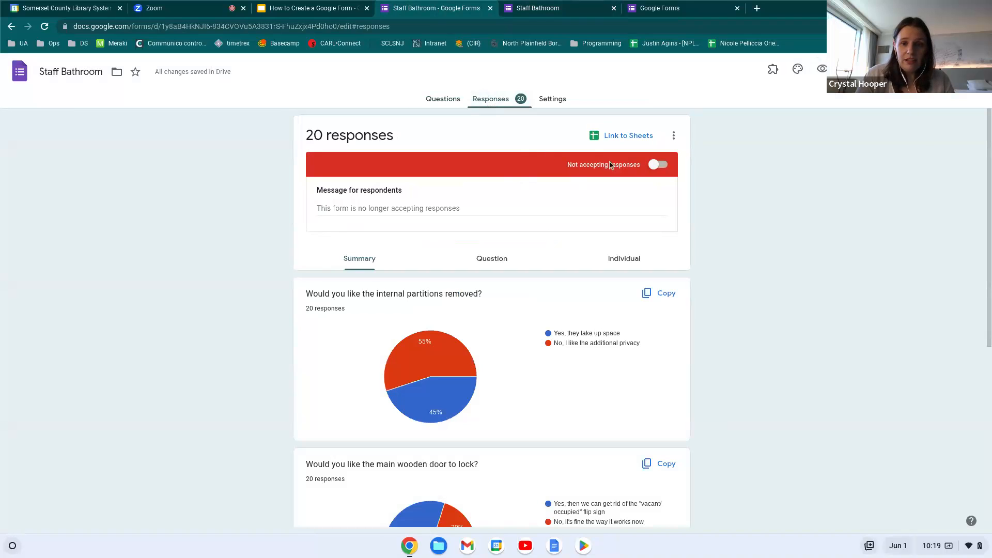
Switch the Staff Bathroom form to Accepting responses, keeping the 20-response summary
left_click(658, 166)
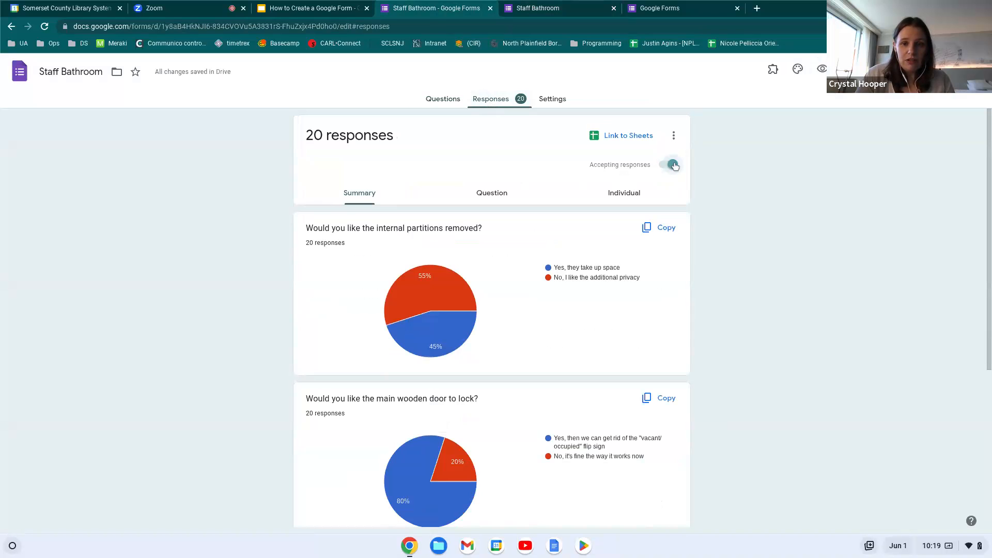
left_click(673, 165)
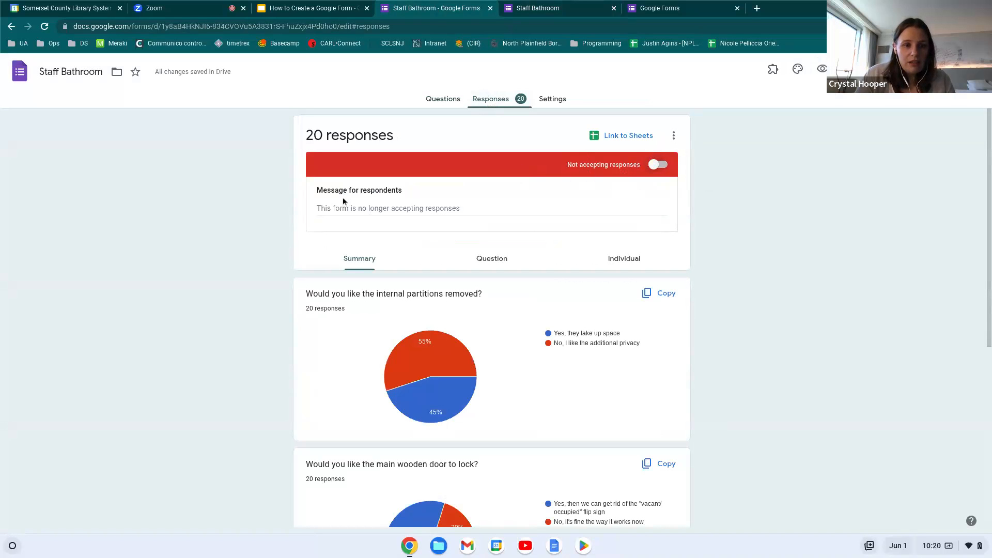
left_click(366, 209)
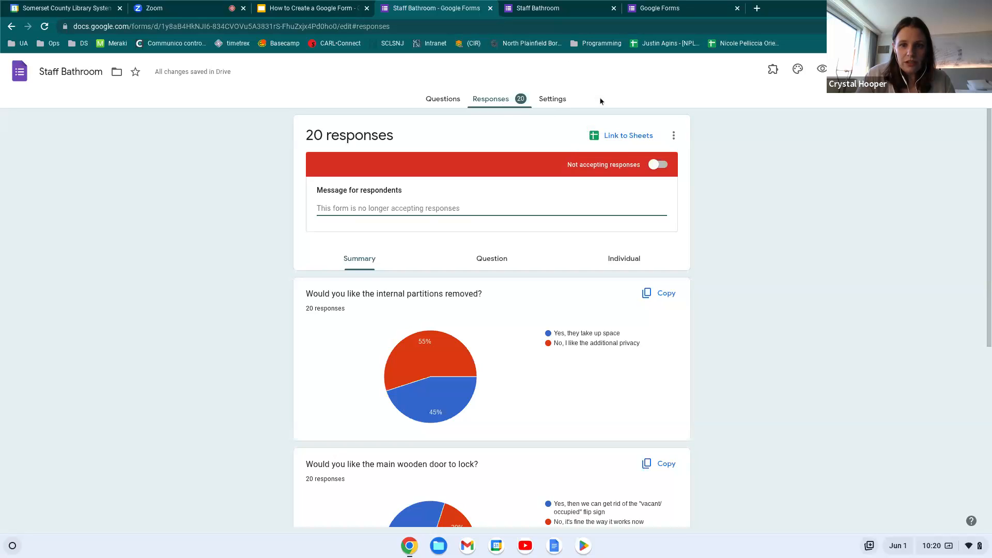
left_click(658, 164)
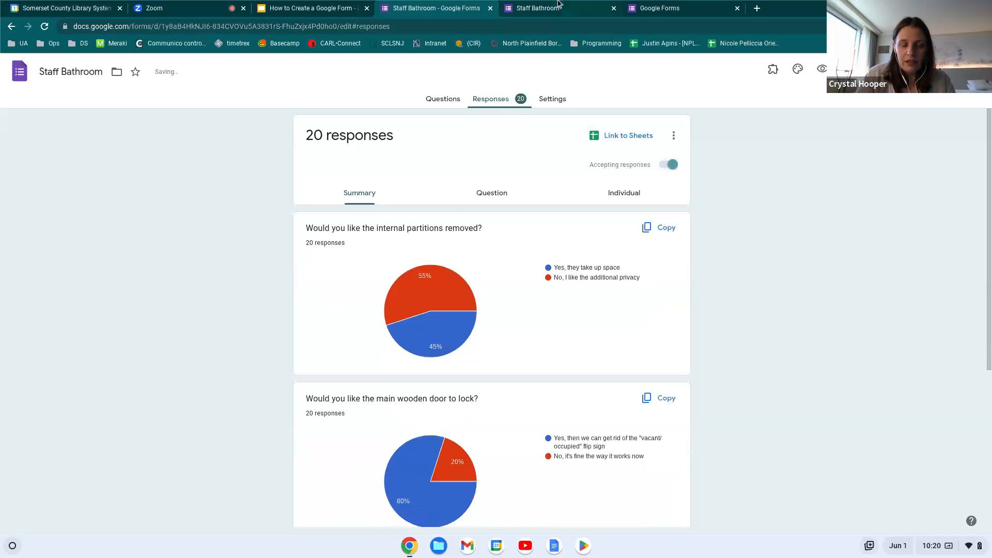
left_click(575, 5)
Reload the live Staff Bathroom form and read through its description and questions
left_click(45, 26)
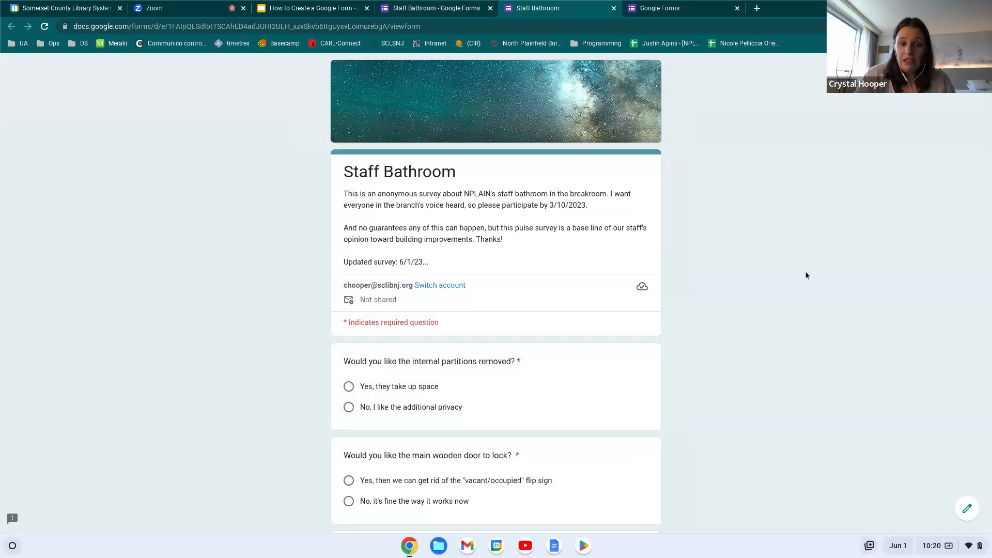
scroll(788, 278, "down", 1)
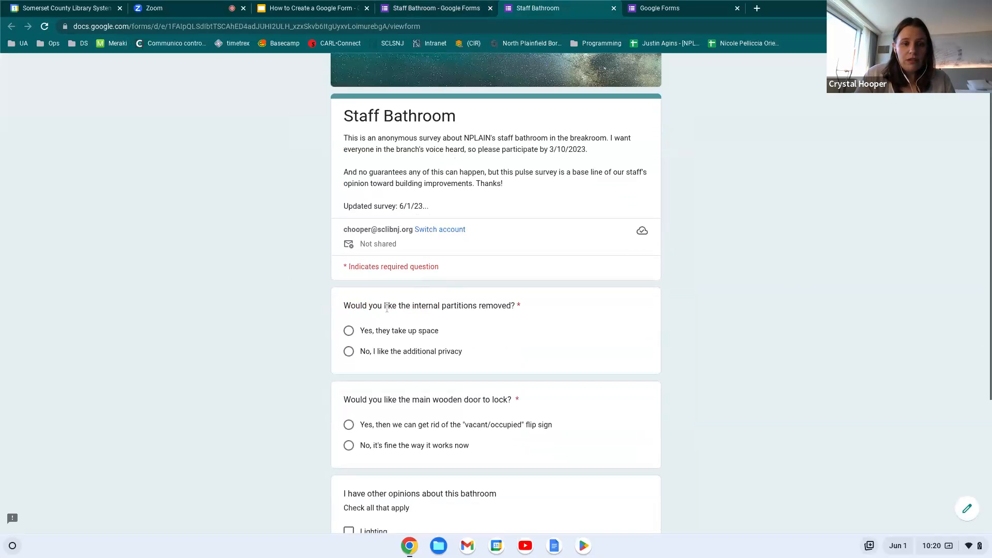
double_click(375, 305)
double_click(371, 164)
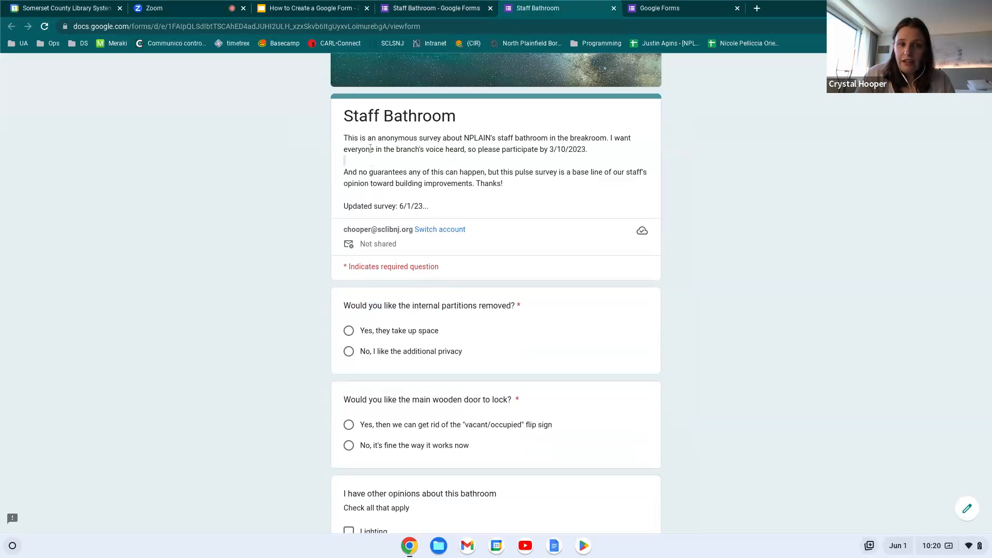
triple_click(371, 147)
left_click(296, 194)
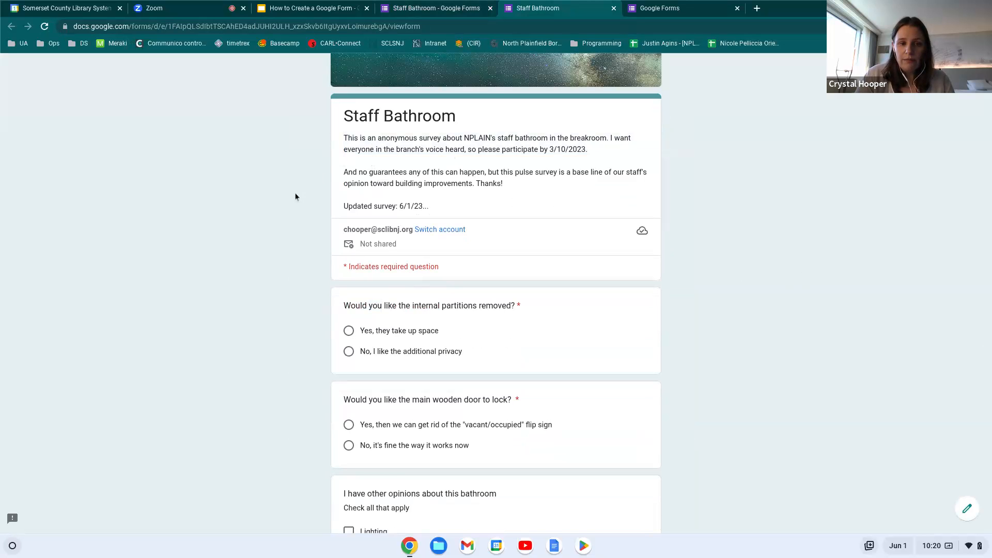
scroll(296, 194, "down", 1)
scroll(295, 194, "up", 2)
scroll(295, 194, "down", 1)
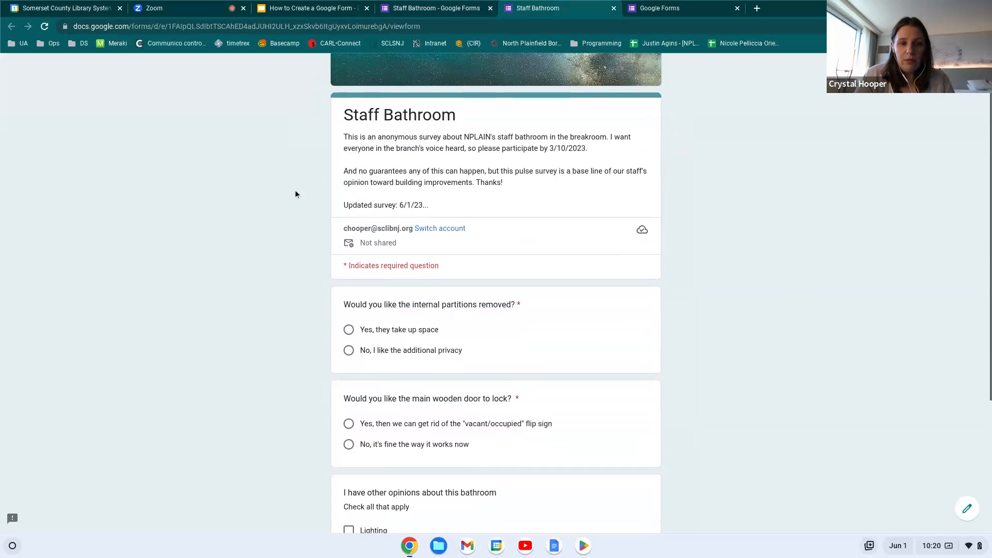
scroll(384, 166, "down", 1)
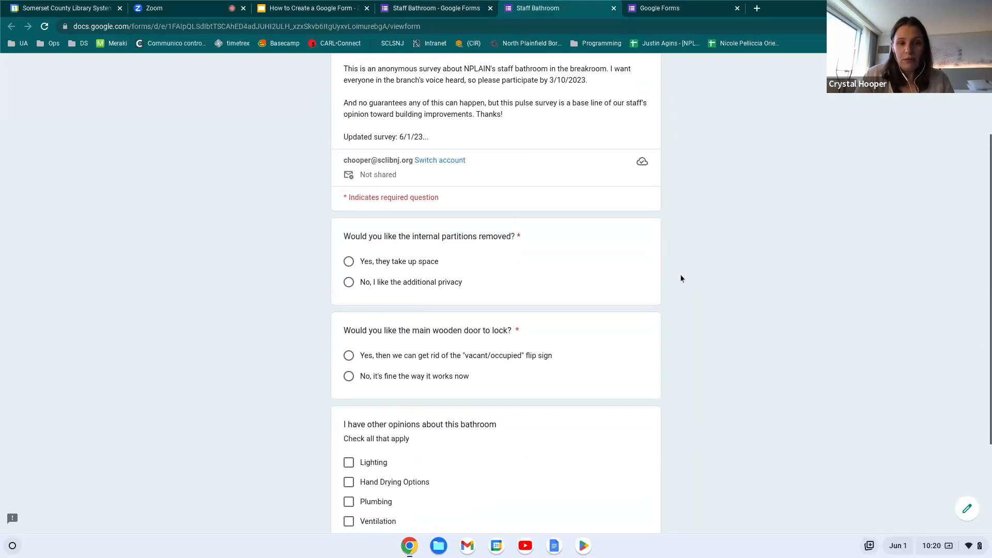
key("Down")
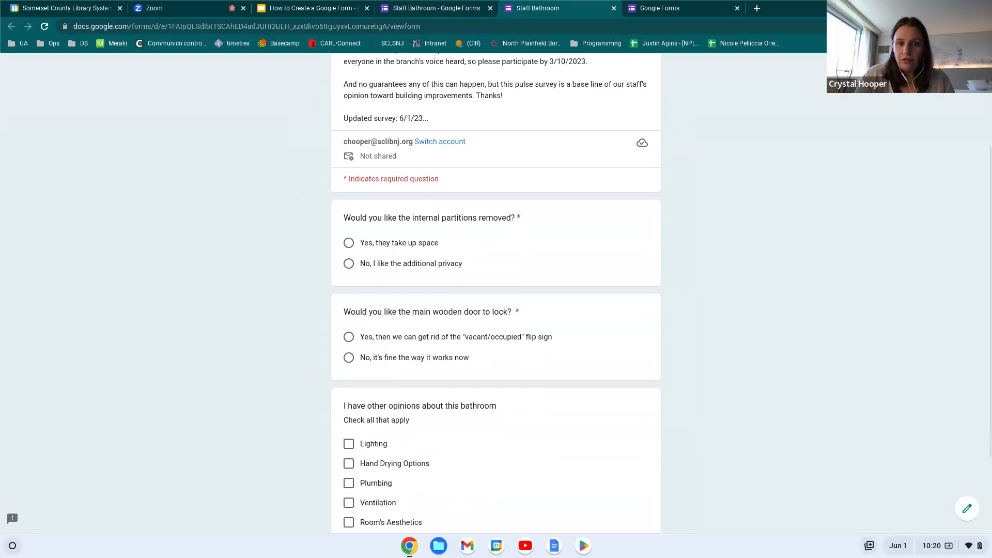
scroll(496, 293, "down", 2)
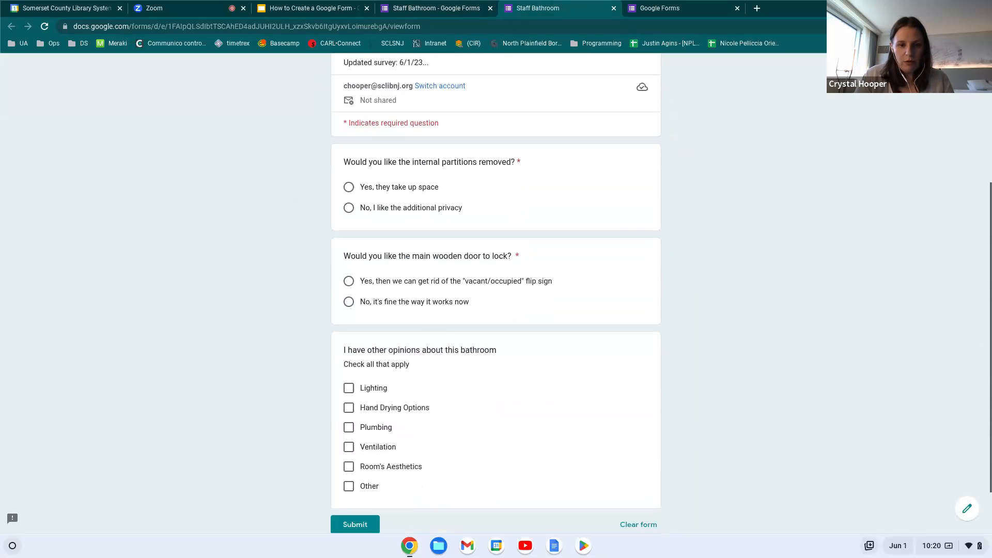
scroll(496, 293, "up", 1)
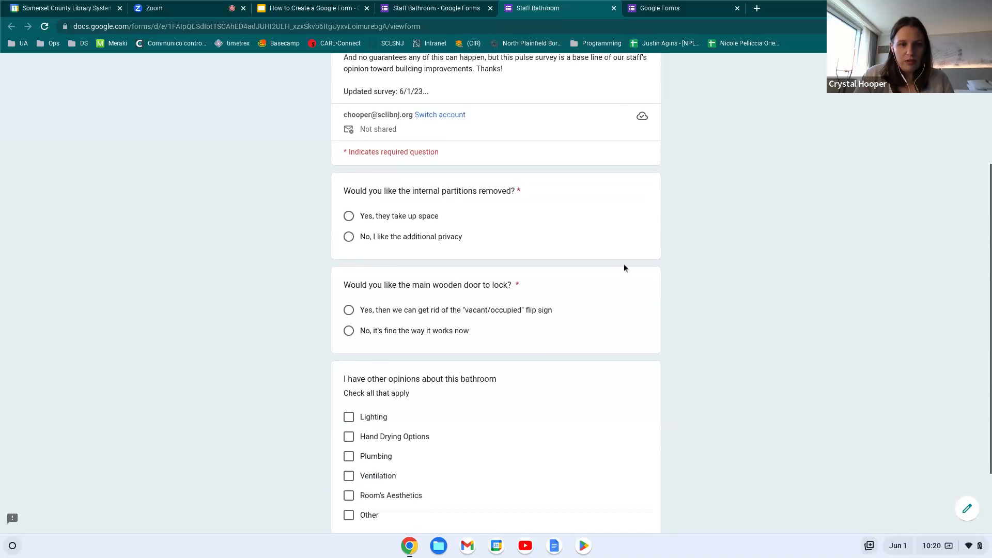
Choose 'Yes, they take up space' and 'No, it's fine the way it works now', tick Lighting and Ventilation, then submit
left_click(348, 216)
left_click(349, 331)
scroll(350, 335, "down", 1)
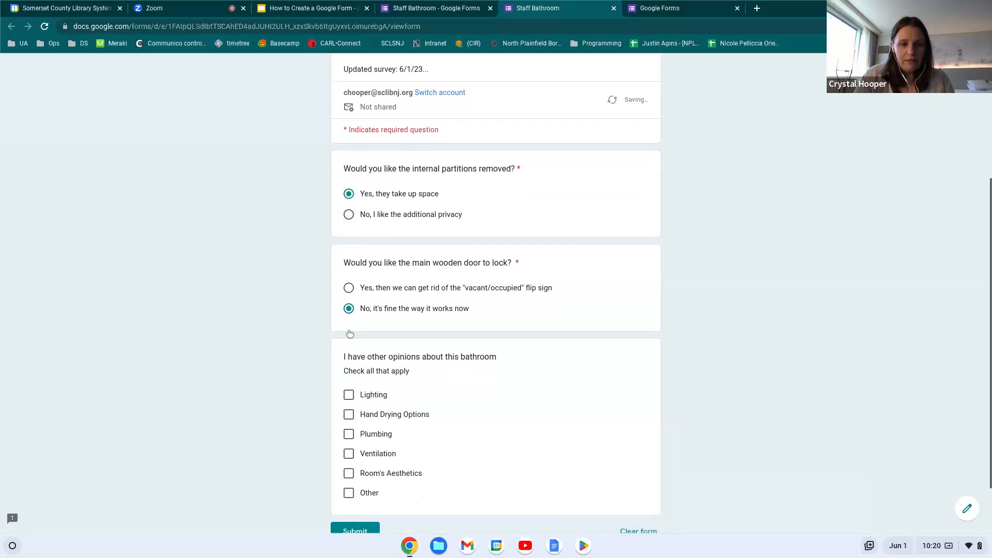
left_click(348, 395)
left_click(349, 453)
scroll(401, 434, "down", 1)
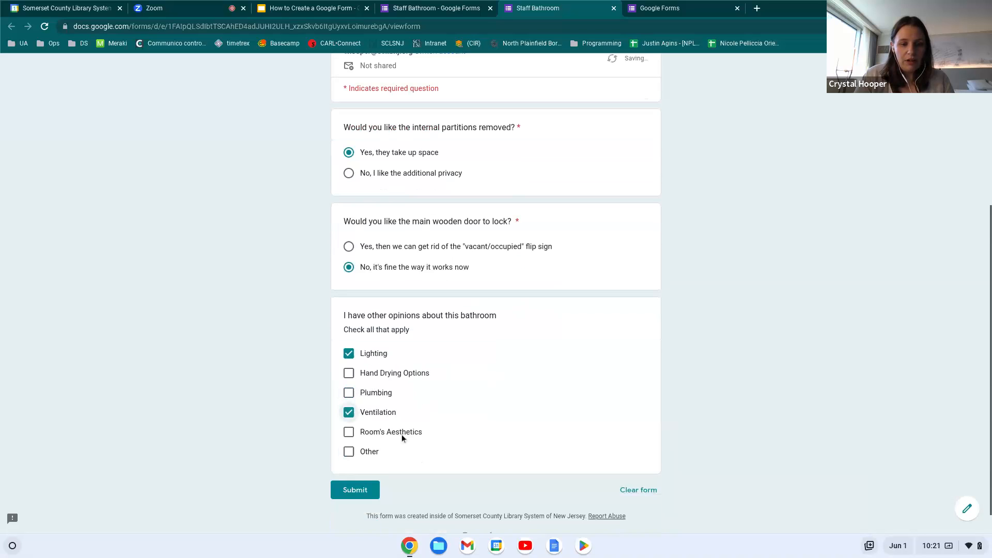
left_click(345, 497)
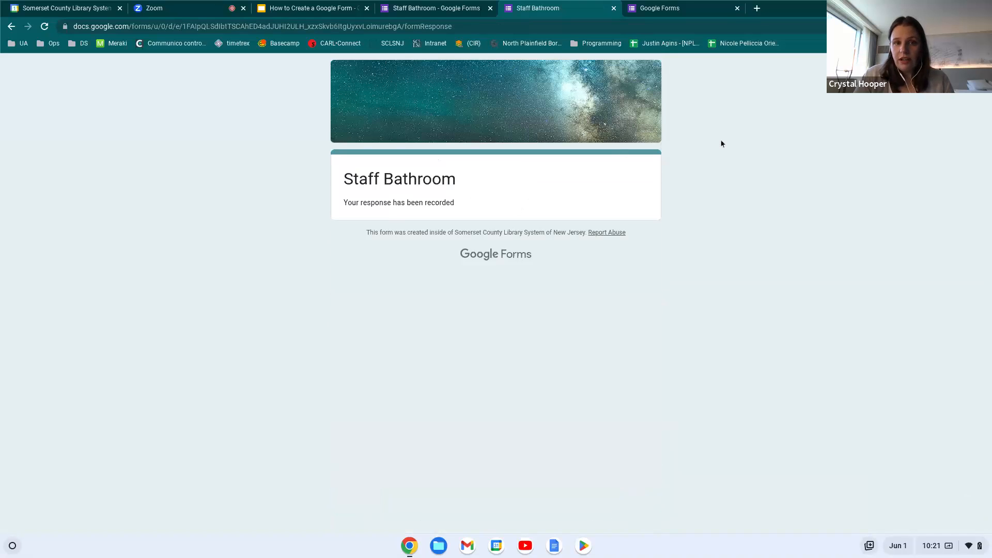
Close the submitted form and check the count for the additional privacy answer
left_click(614, 8)
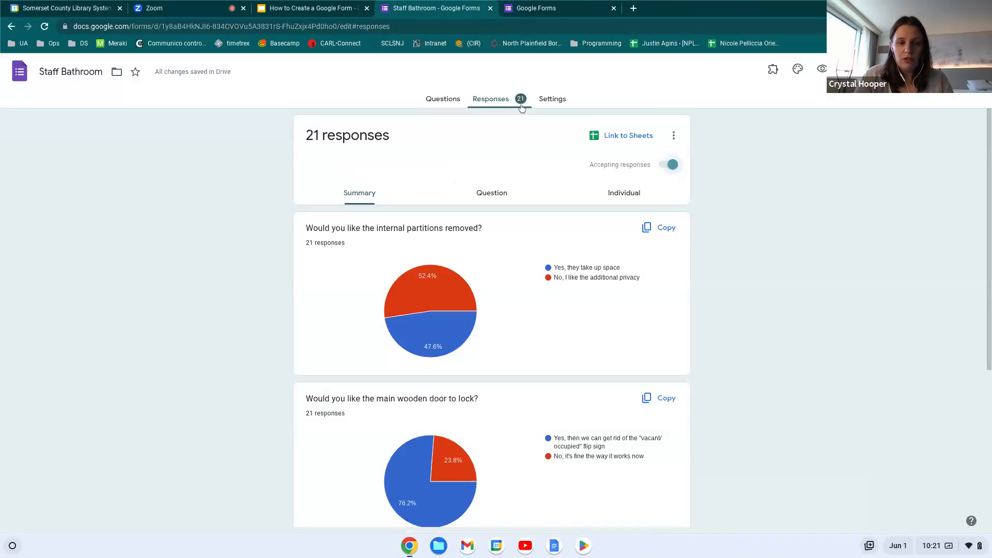
scroll(367, 229, "down", 2)
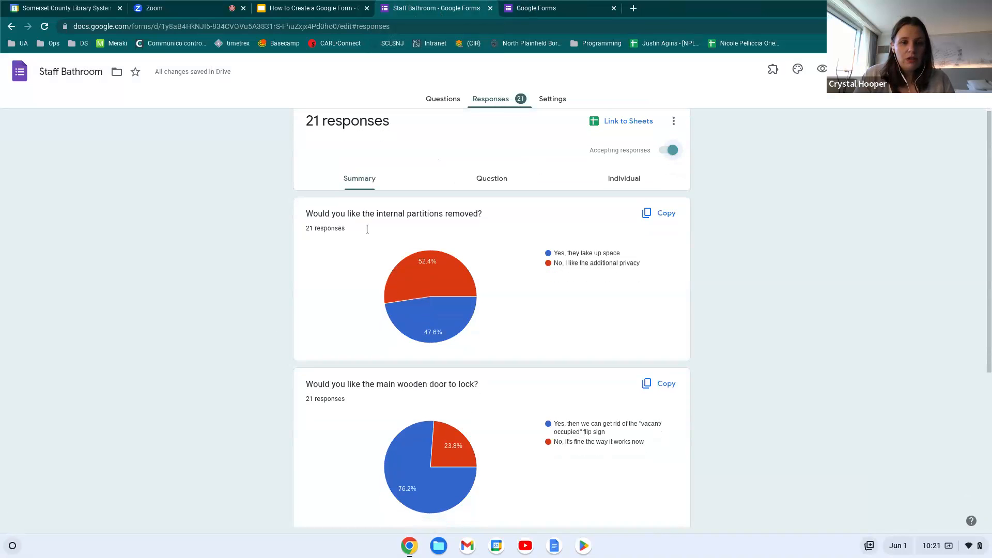
scroll(367, 229, "up", 1)
scroll(567, 283, "down", 1)
scroll(566, 283, "up", 1)
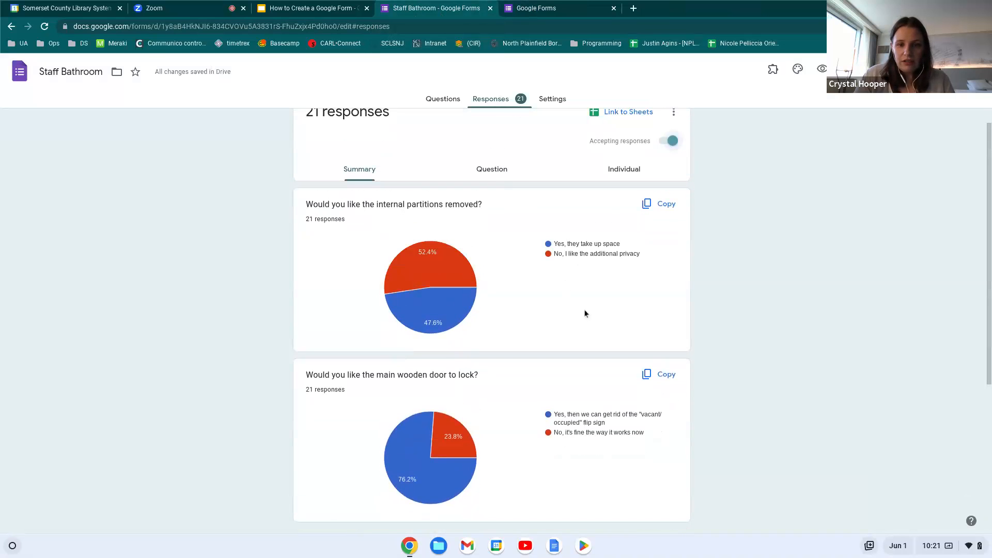
left_click(550, 256)
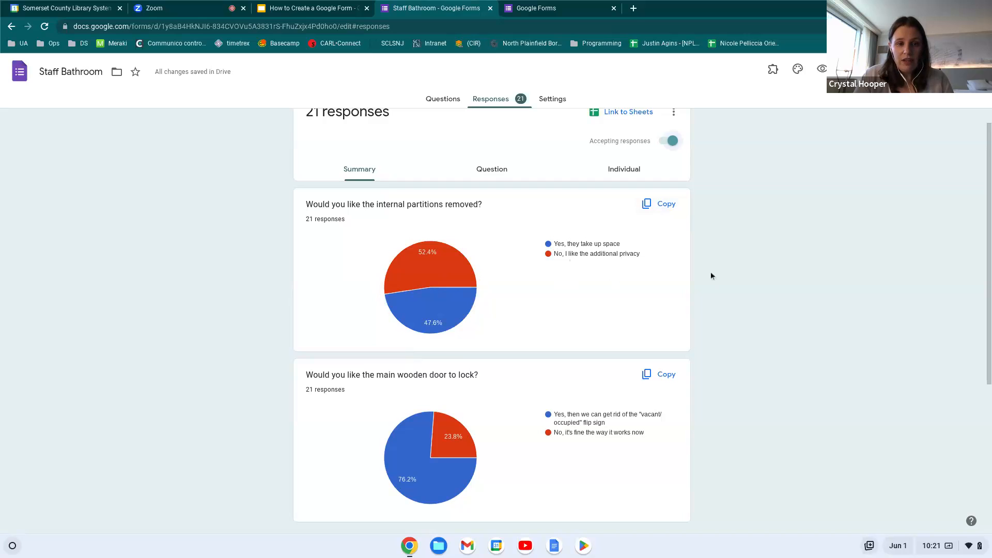
Review the 21-response summary charts for partitions, door lock and other opinions
scroll(692, 312, "down", 1)
scroll(692, 312, "up", 1)
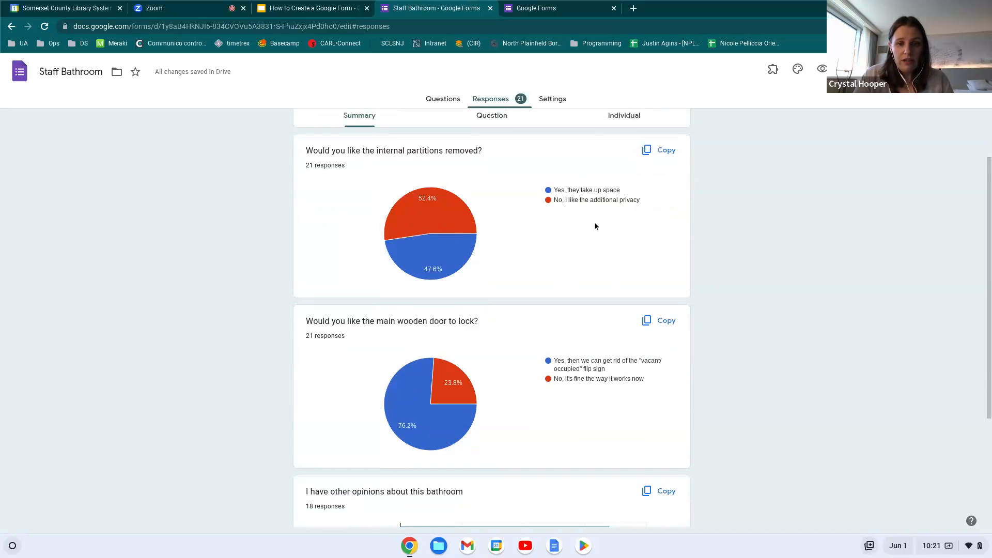
scroll(755, 320, "down", 3)
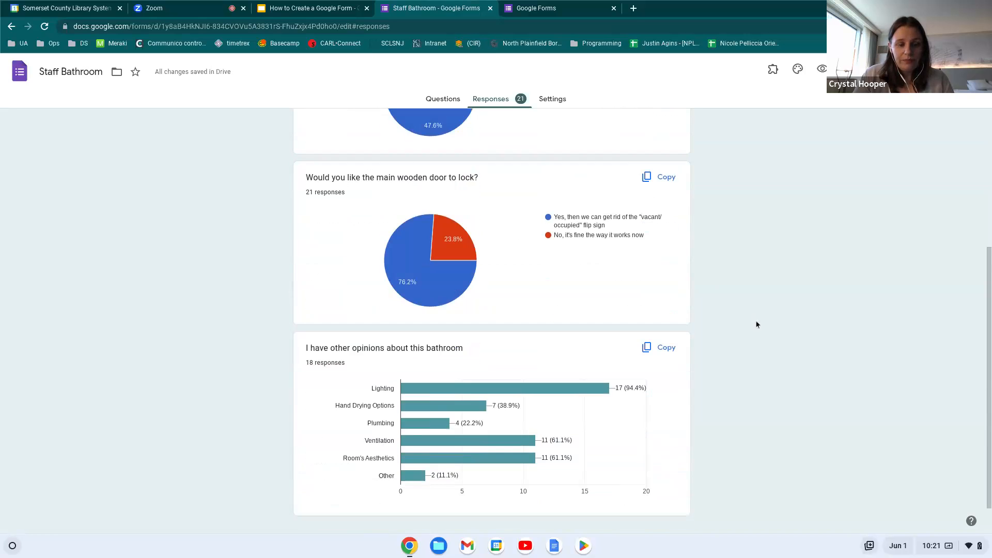
scroll(755, 324, "down", 1)
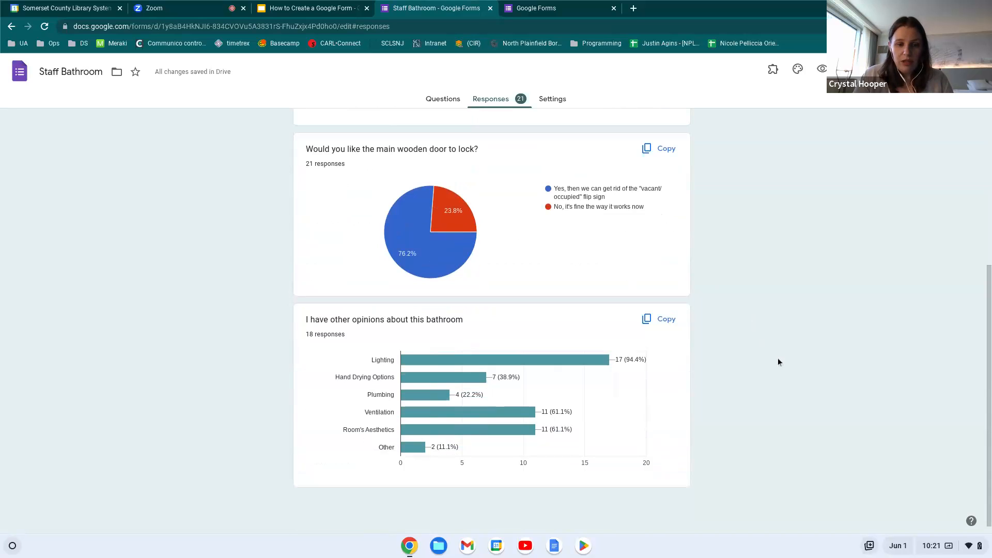
scroll(777, 364, "up", 2)
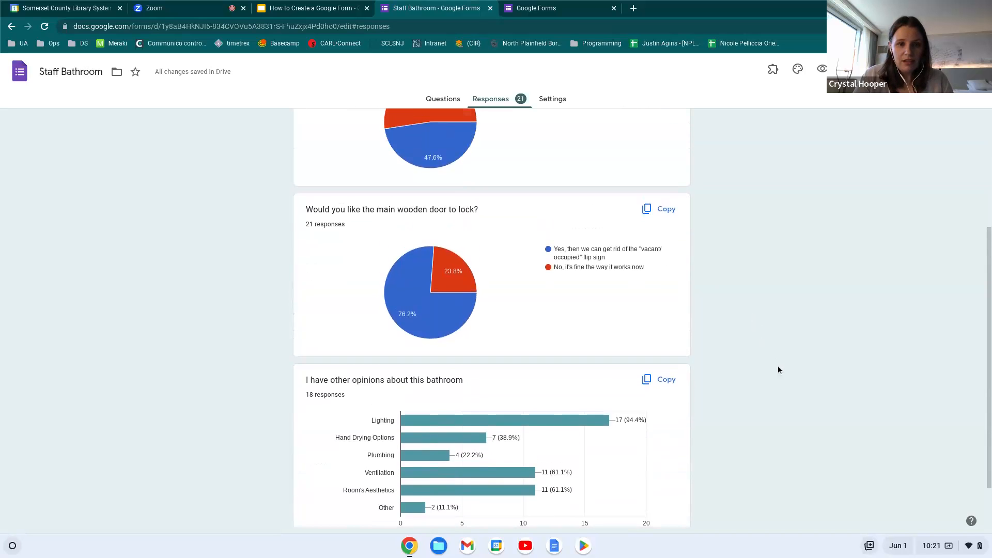
scroll(777, 365, "up", 3)
scroll(491, 318, "up", 1)
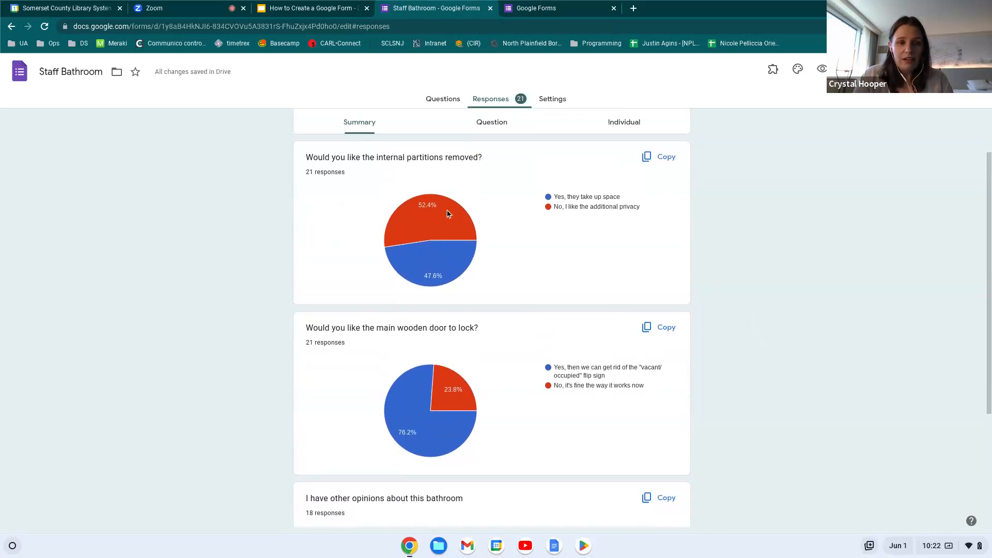
mouse_move(455, 270)
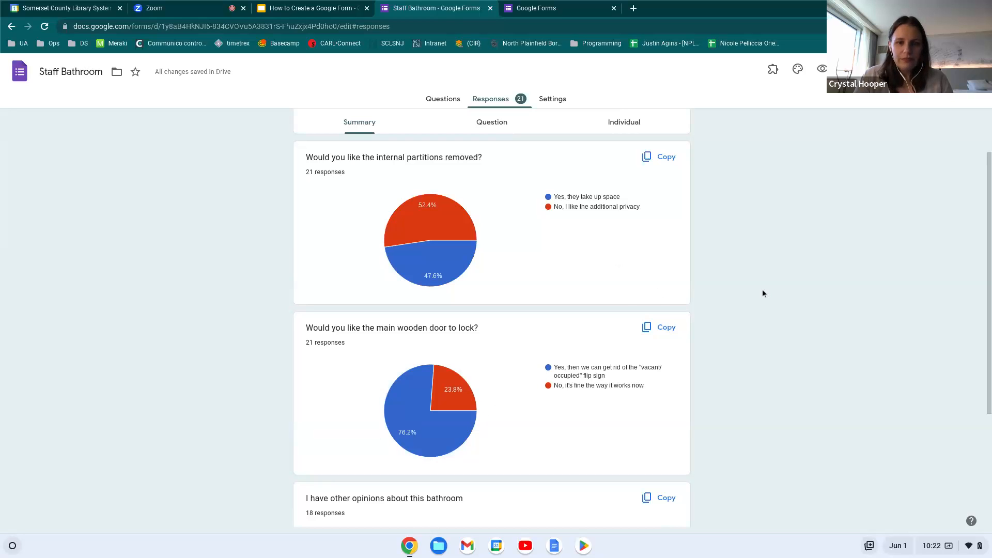
scroll(763, 293, "down", 3)
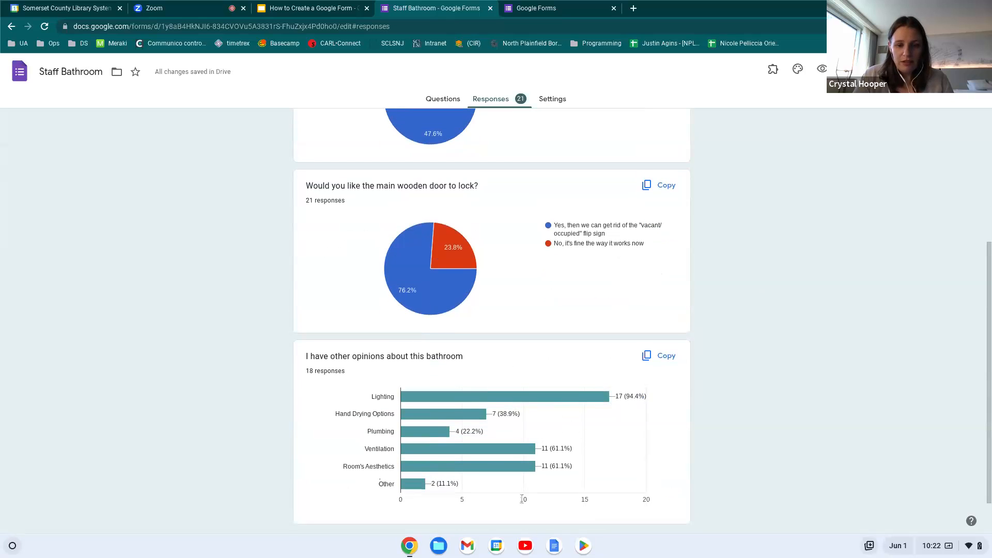
scroll(720, 451, "up", 5)
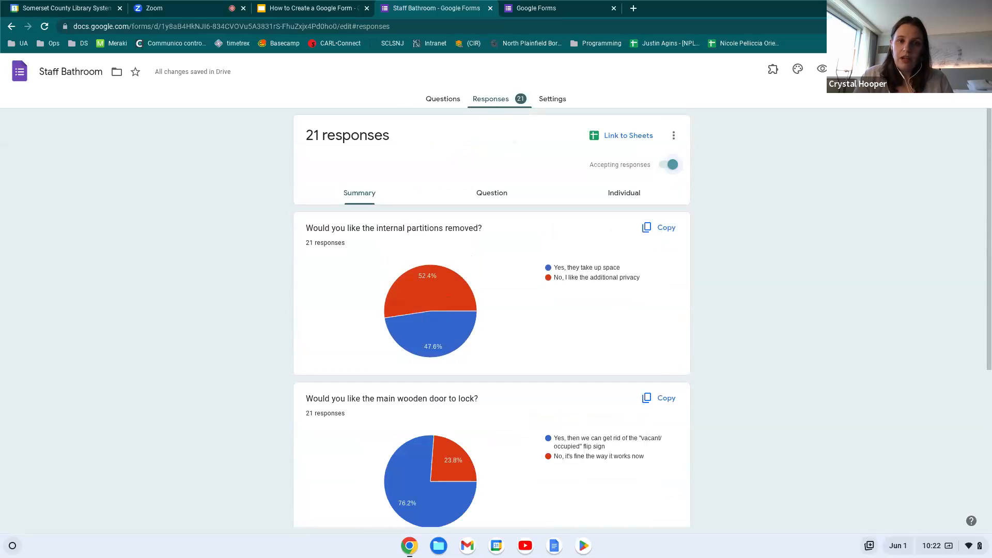
left_click(494, 108)
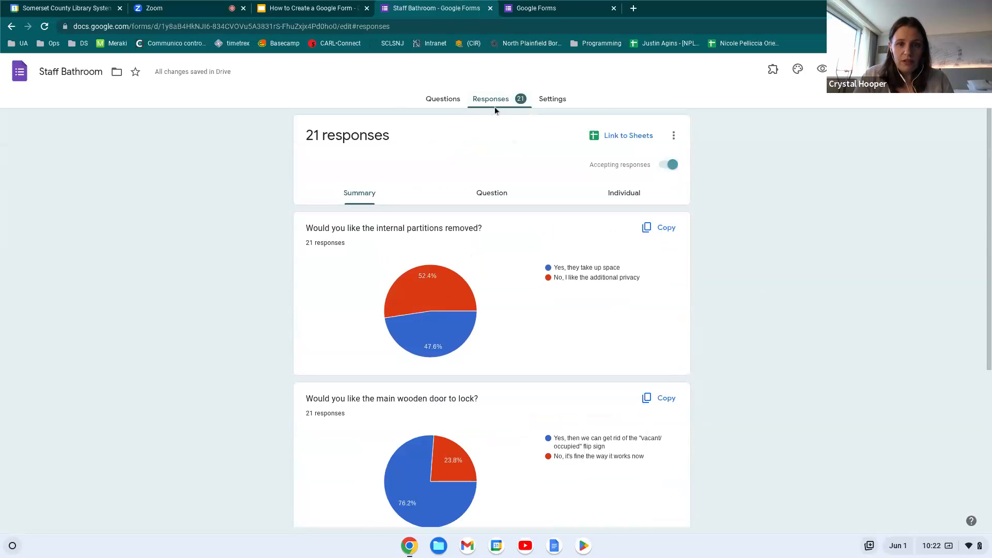
In Question view, browse the questions and select the internal partitions question (11 No, 10 Yes)
left_click(493, 191)
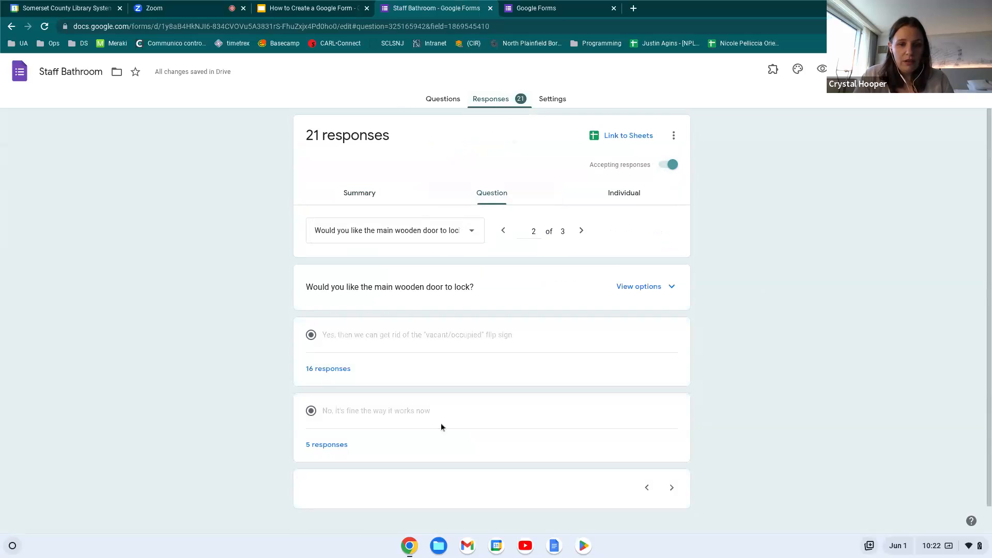
left_click(665, 288)
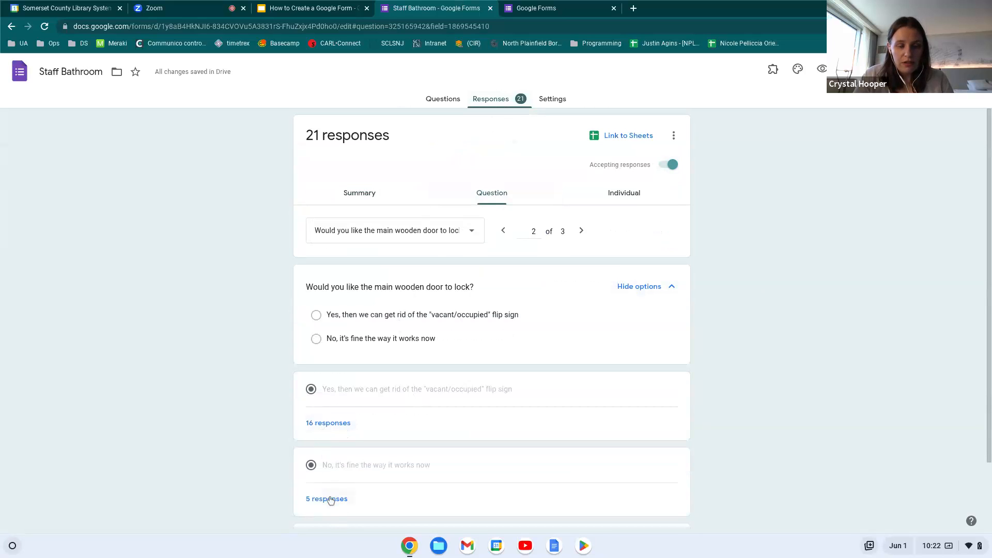
left_click(578, 233)
scroll(537, 345, "down", 10)
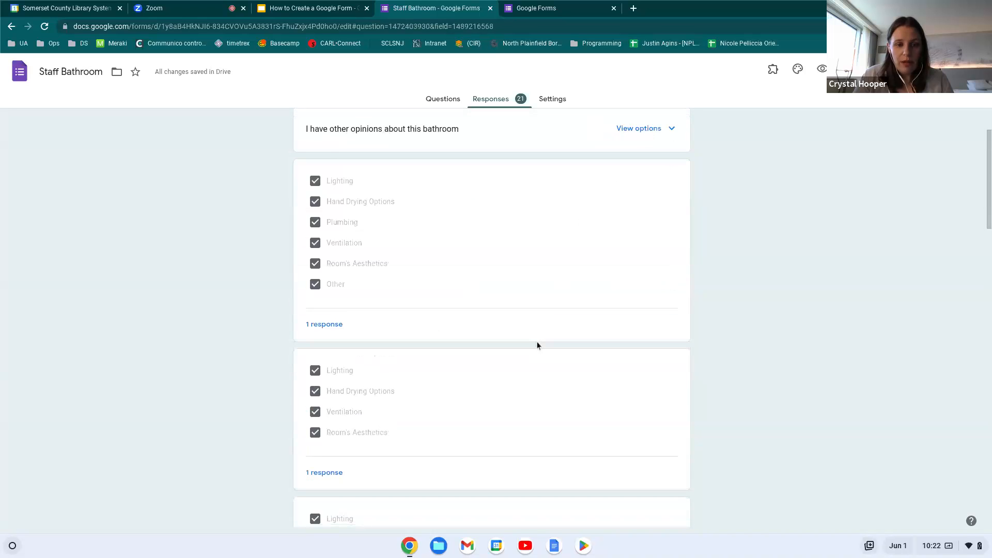
scroll(537, 345, "down", 10)
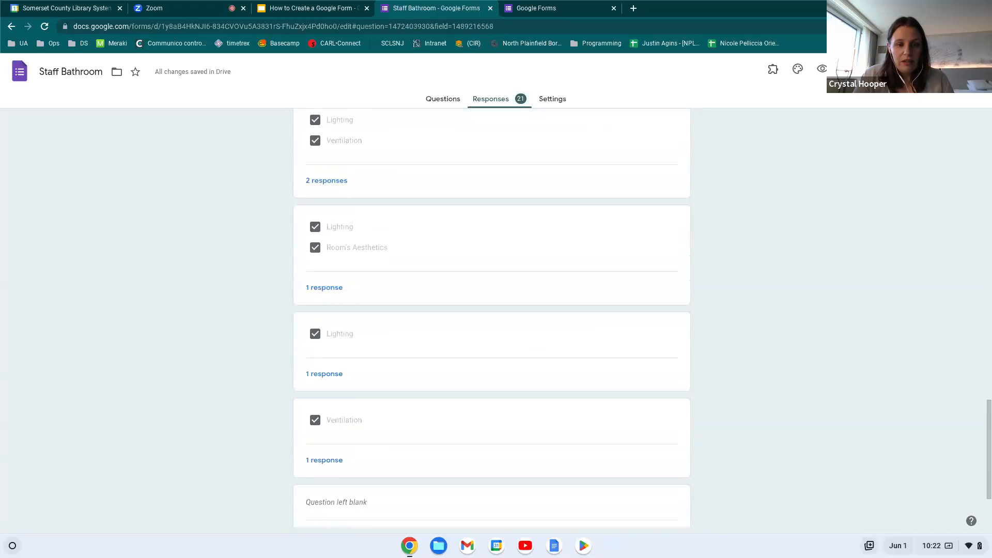
scroll(538, 345, "up", 5)
scroll(511, 203, "up", 10)
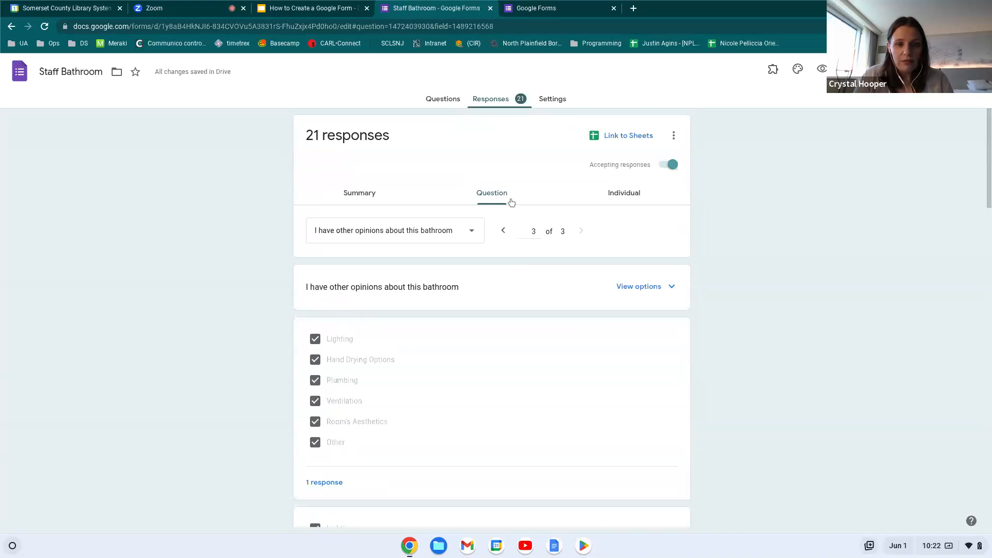
left_click(470, 233)
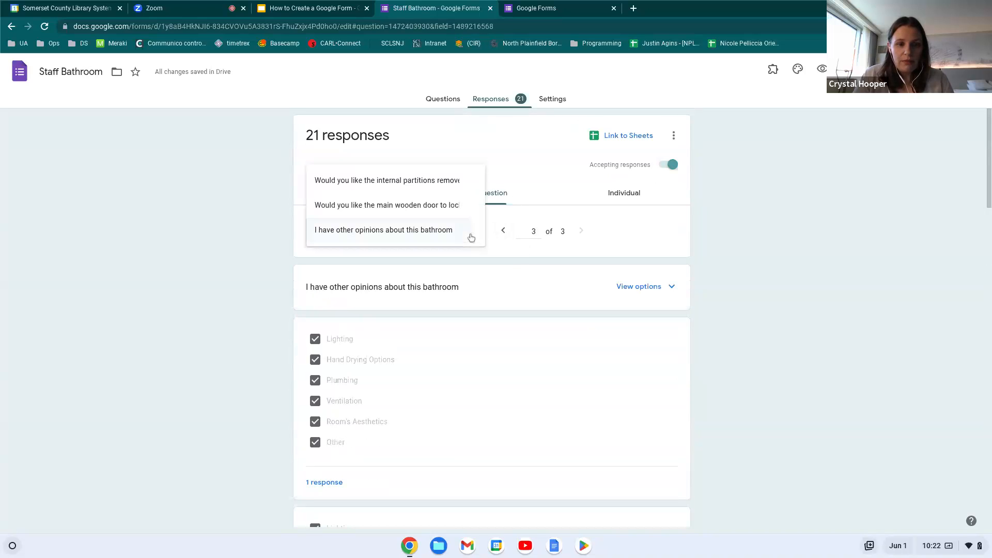
left_click(437, 190)
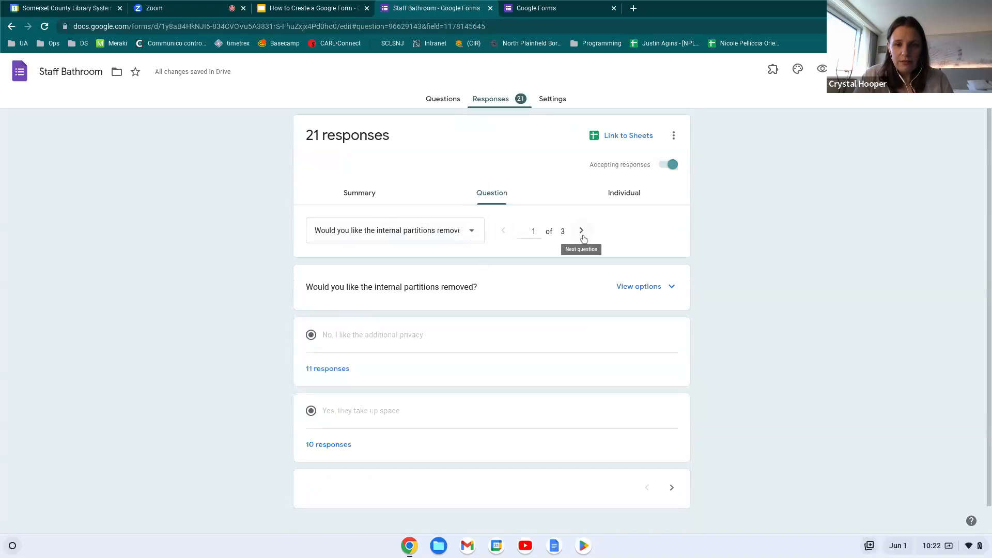
Browse individual responses through response 21 of 21, then move to the Zoom meeting
left_click(624, 196)
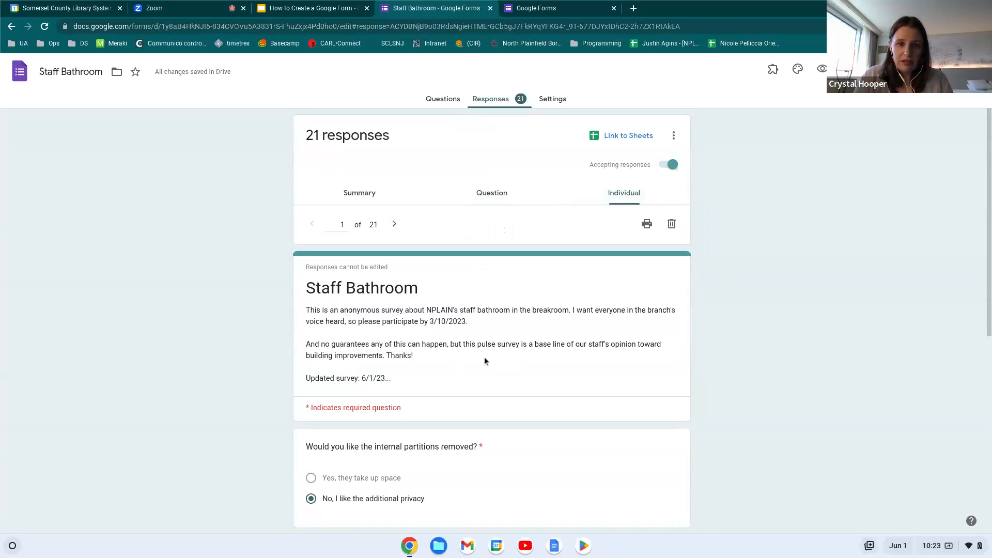
scroll(529, 457, "down", 3)
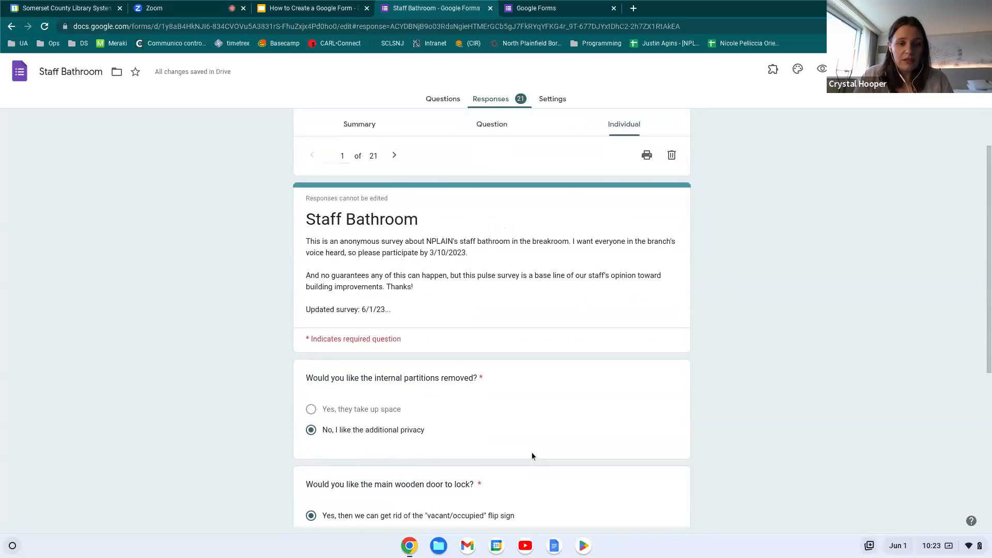
scroll(531, 452, "up", 3)
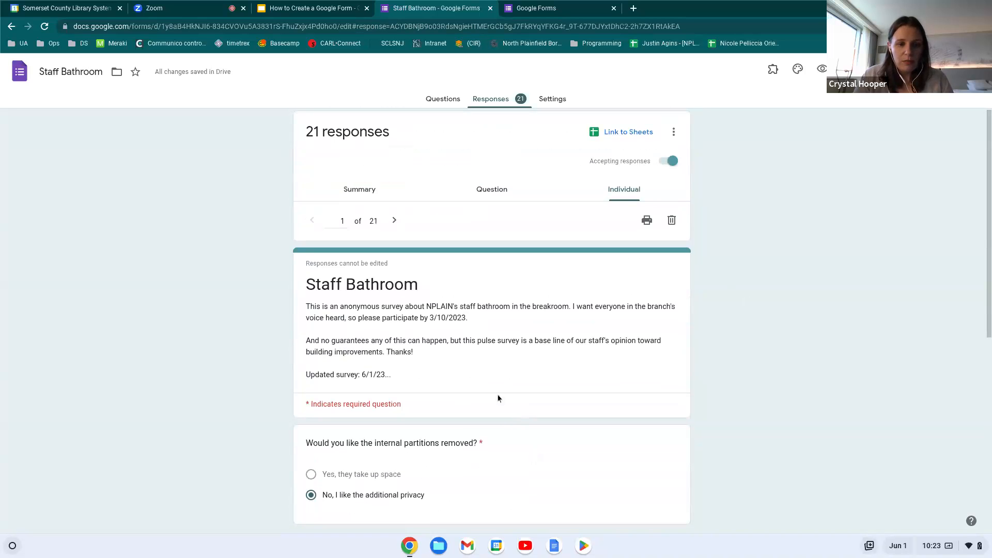
scroll(512, 461, "down", 7)
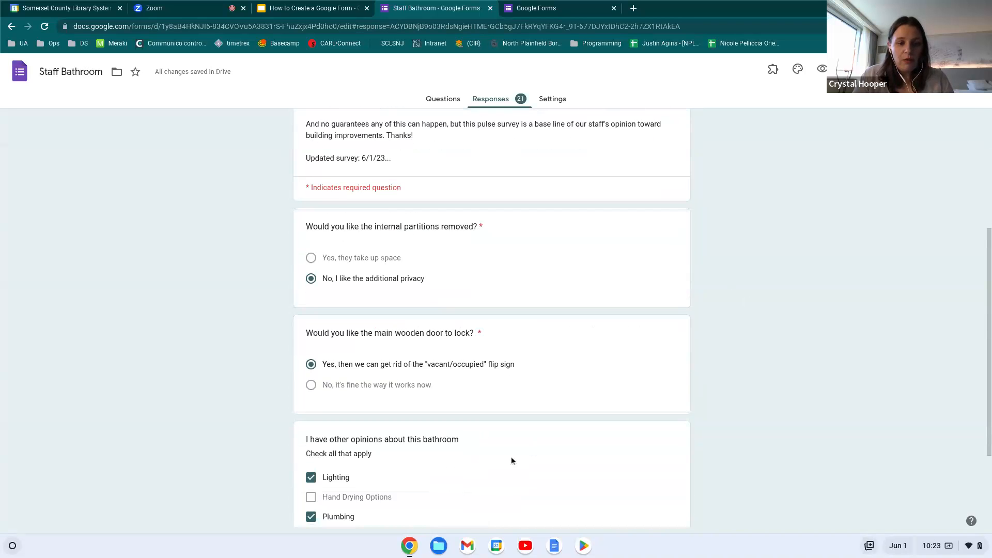
scroll(511, 456, "up", 7)
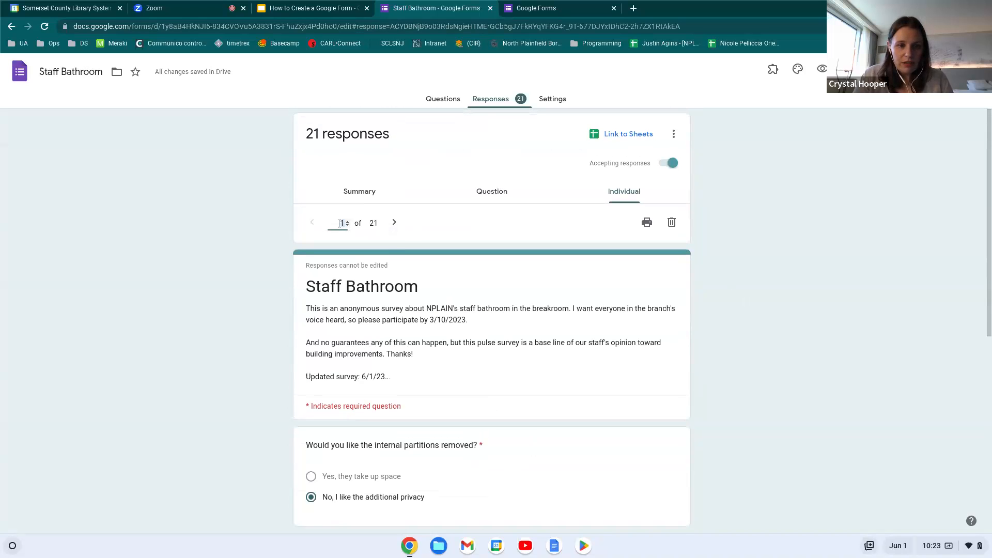
type("1")
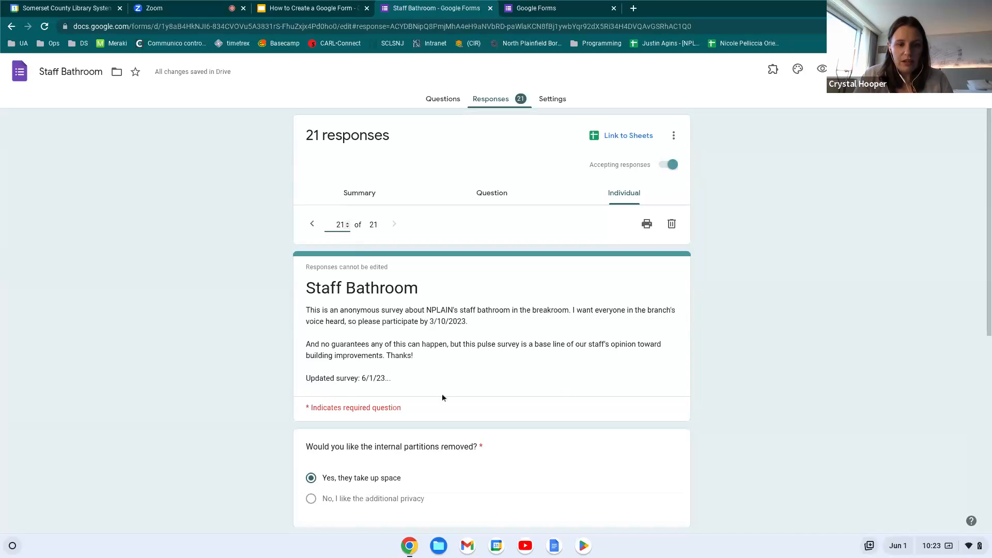
scroll(528, 450, "down", 6)
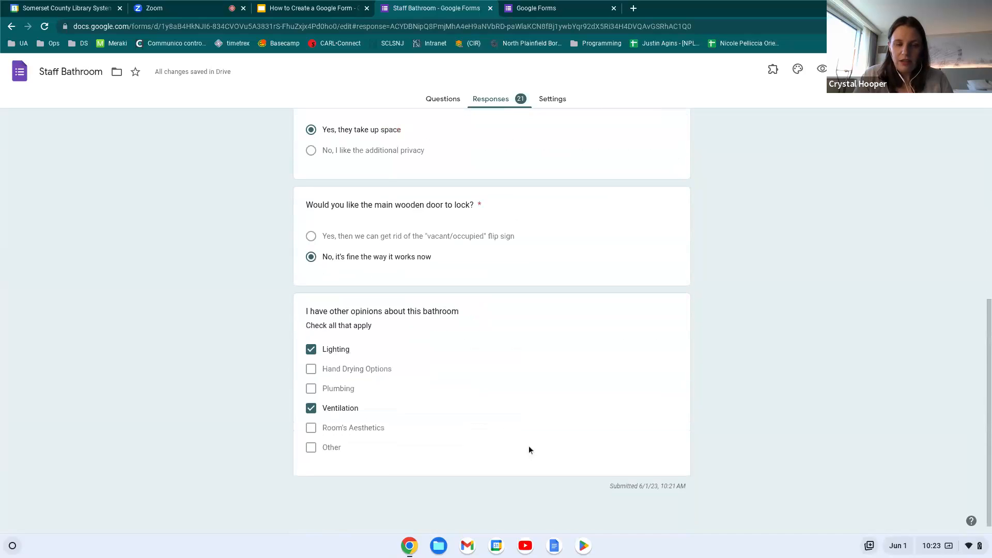
scroll(528, 445, "up", 6)
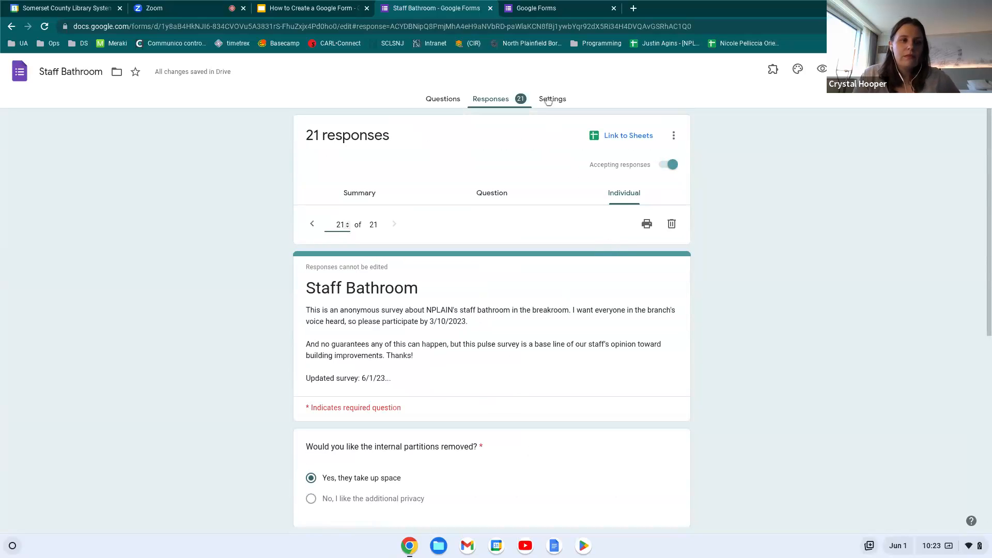
left_click(202, 13)
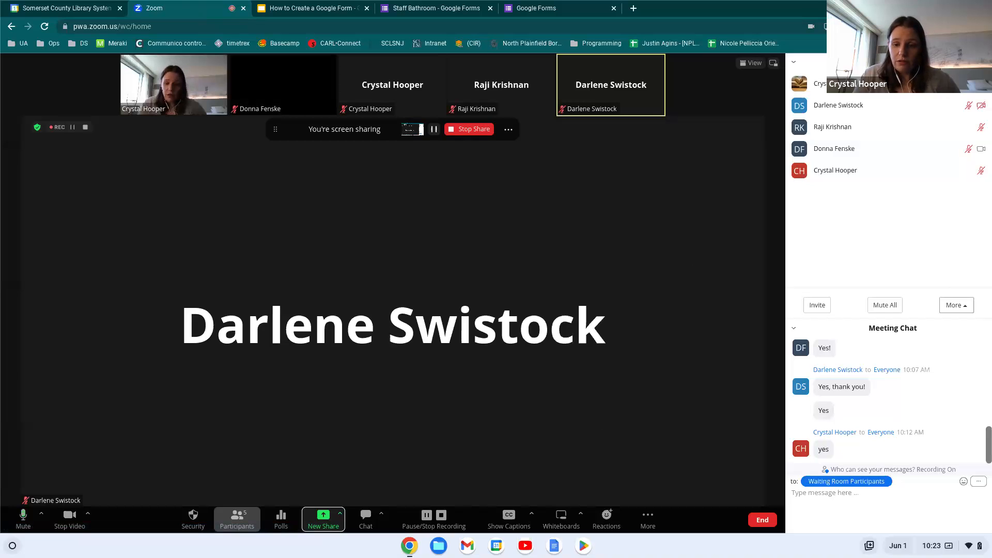
Return from Zoom to the Staff Bathroom form and open its Settings page
left_click(552, 9)
left_click(435, 8)
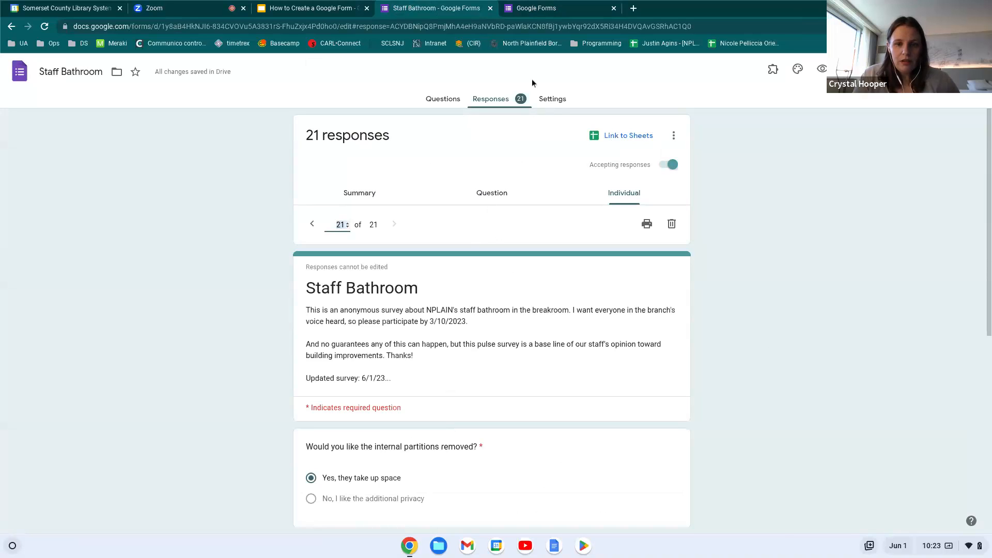
left_click(550, 99)
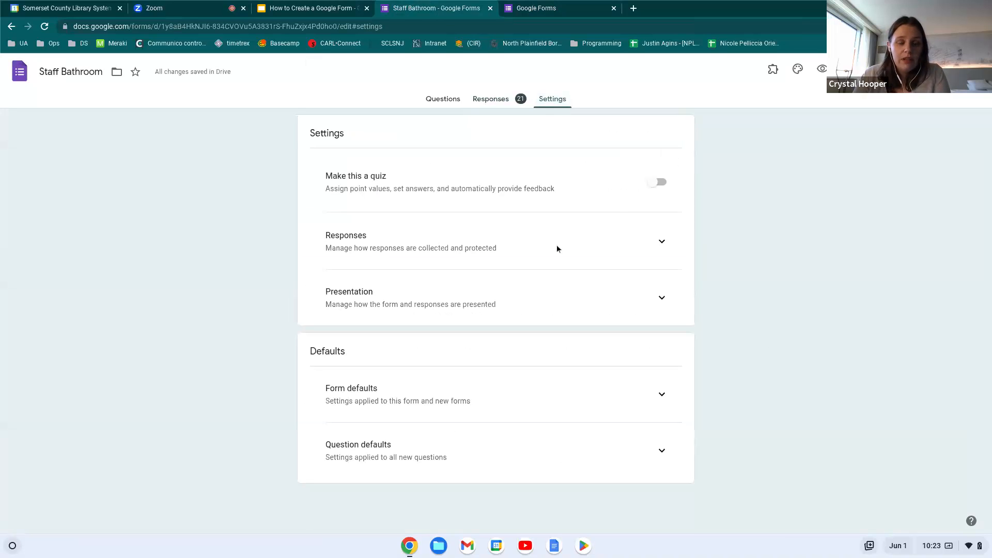
Make the form a quiz with grades released after manual review, then clear the default point value
left_click(658, 184)
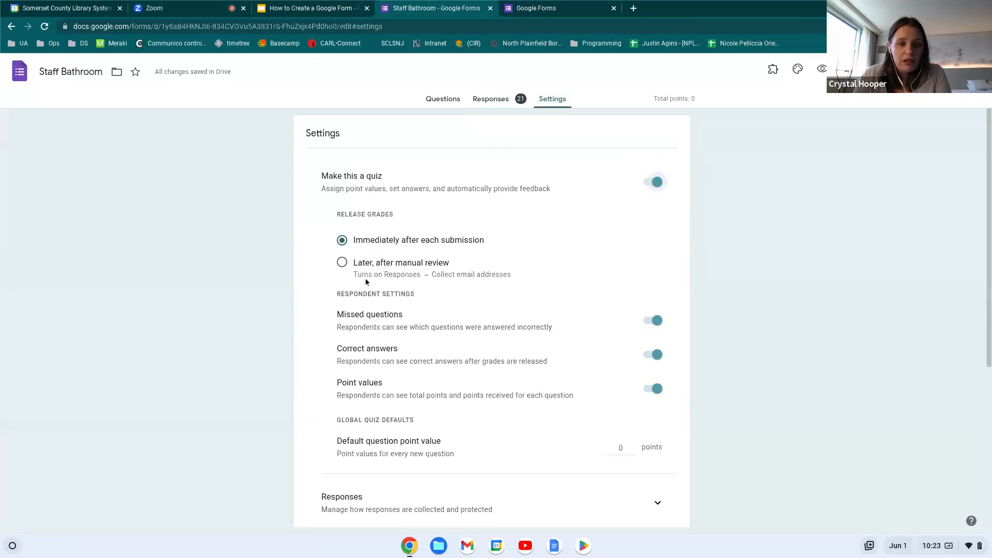
left_click(343, 263)
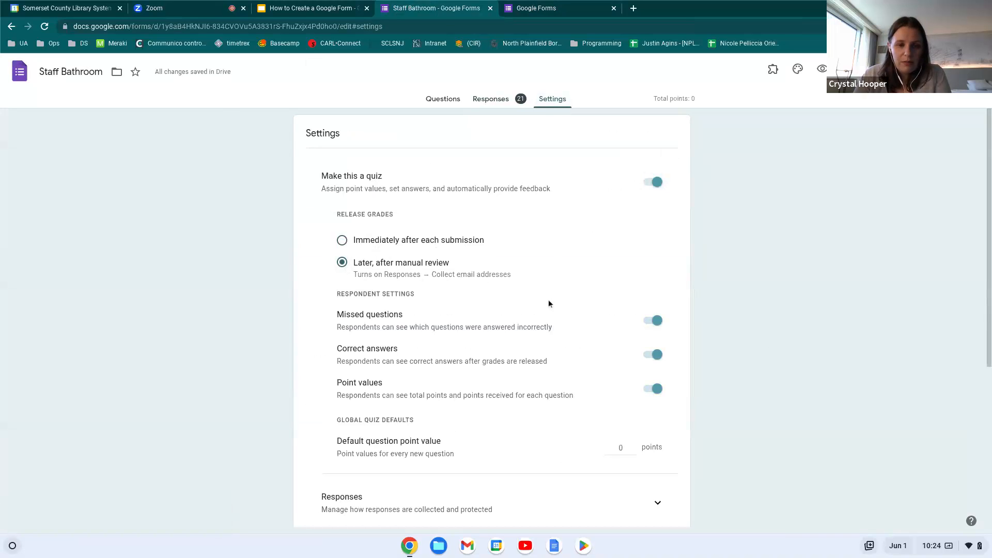
scroll(409, 329, "down", 1)
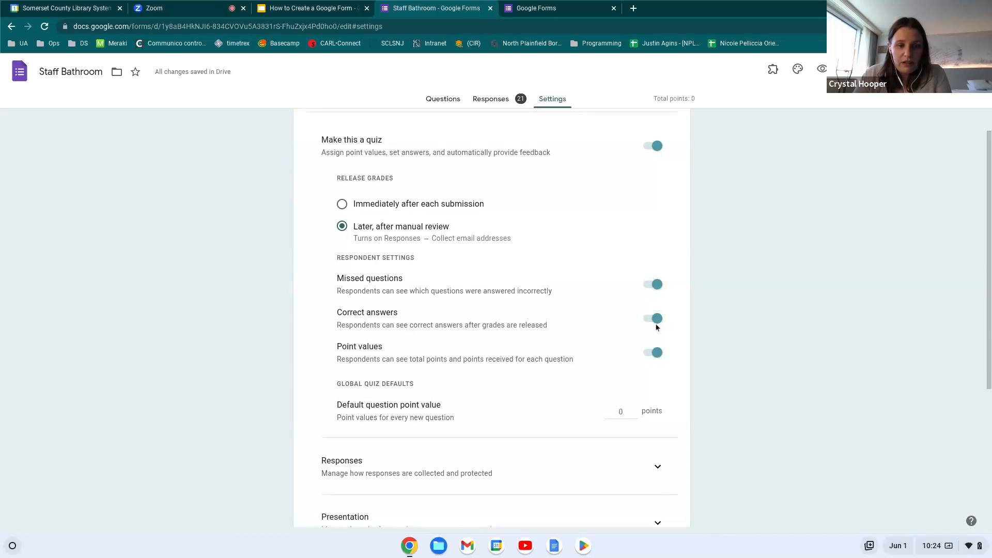
left_click(658, 358)
left_click(658, 357)
scroll(611, 355, "down", 2)
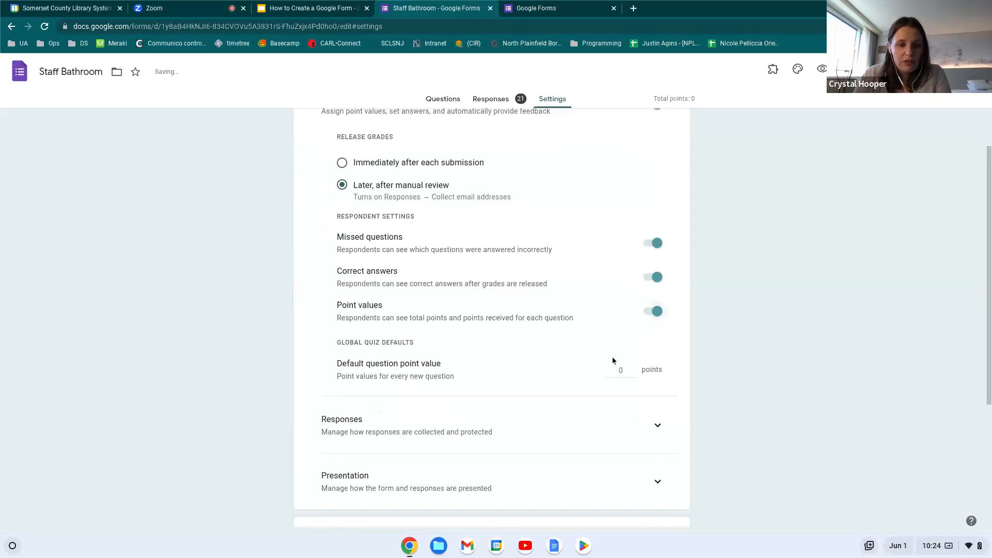
left_click(620, 313)
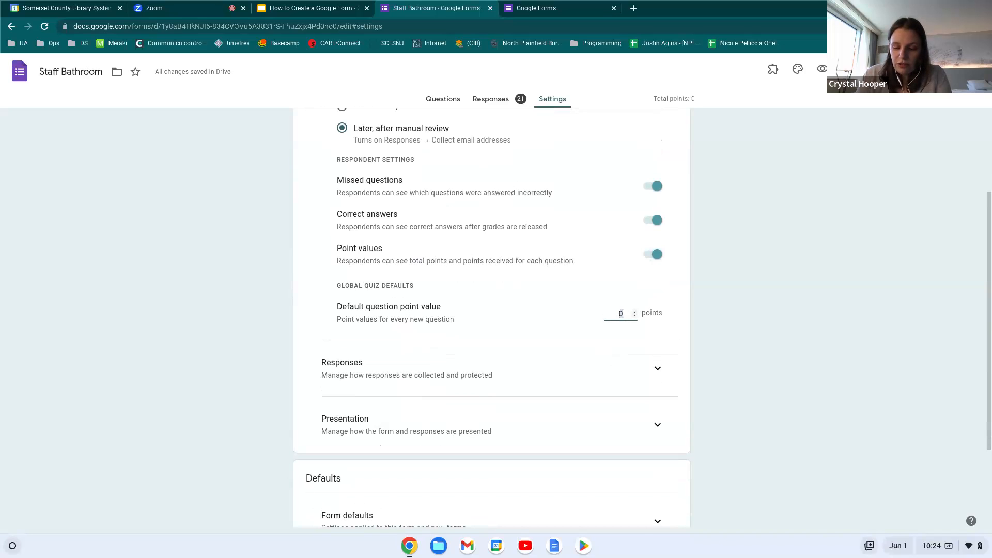
key("BackSpace")
Set the default question point value to 10
type("10")
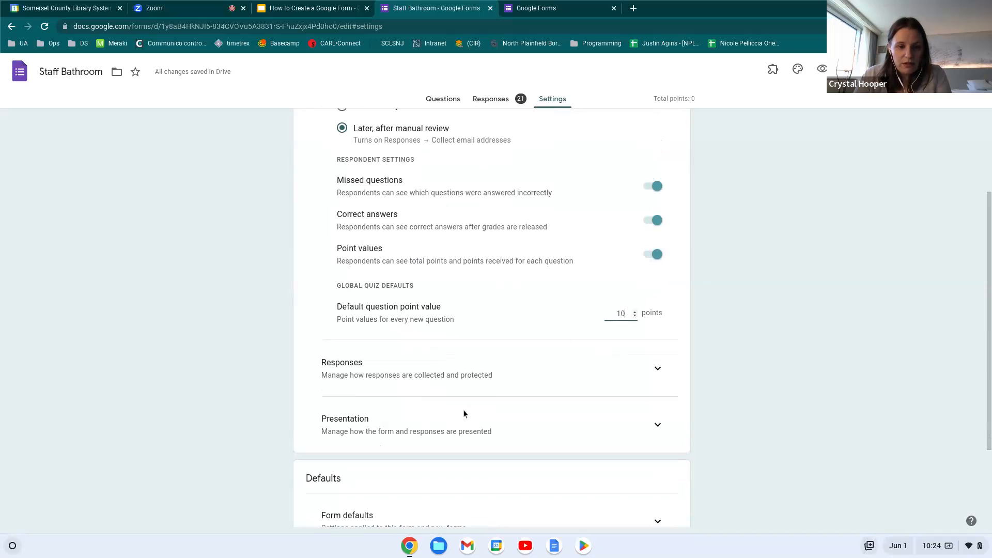
left_click(657, 370)
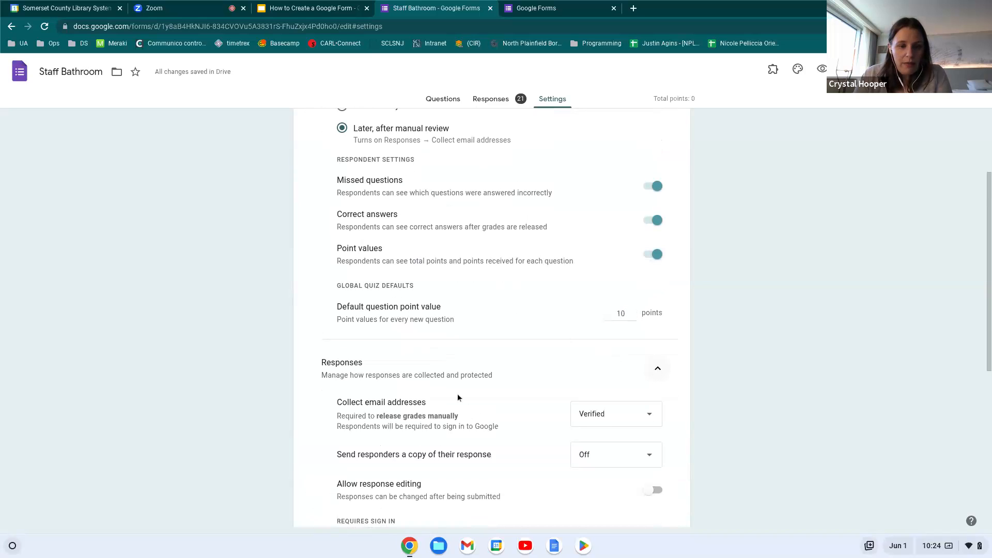
scroll(457, 397, "down", 3)
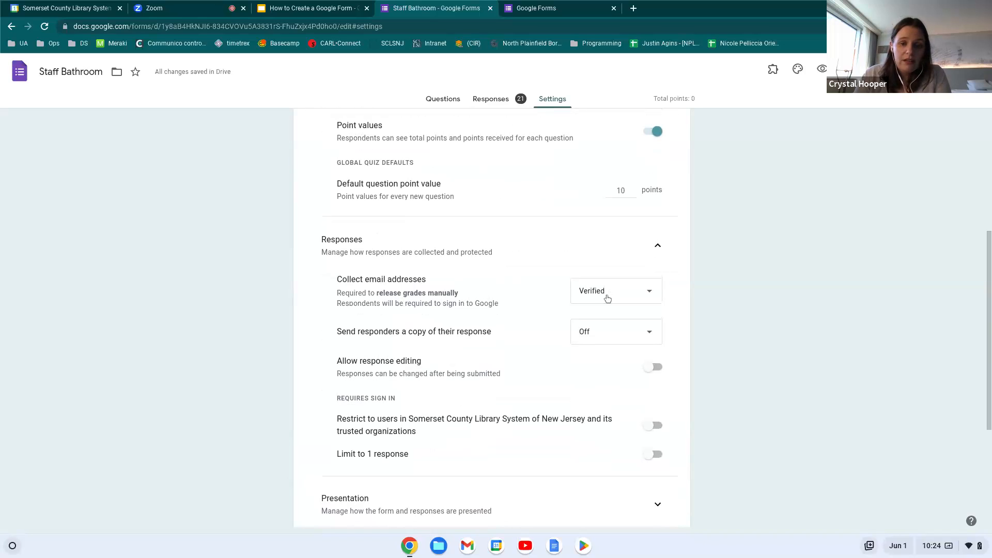
Collect Verified email addresses and always send responders a copy of their response
left_click(640, 298)
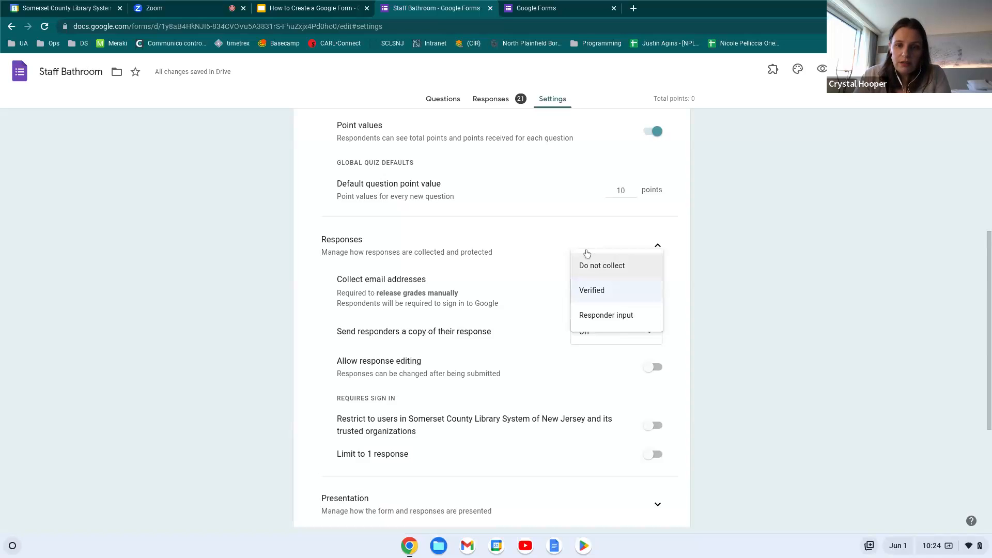
left_click(594, 267)
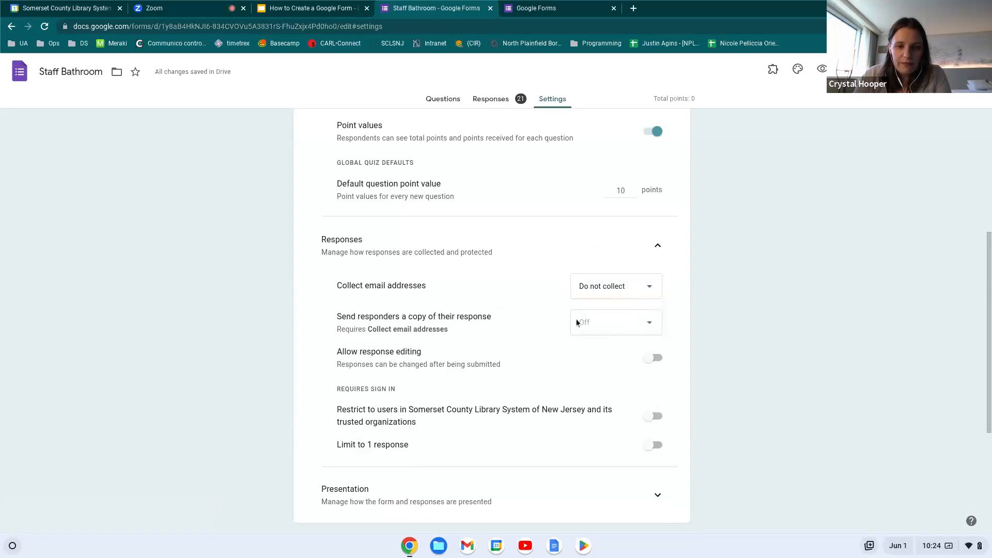
left_click(594, 288)
left_click(615, 310)
left_click(631, 322)
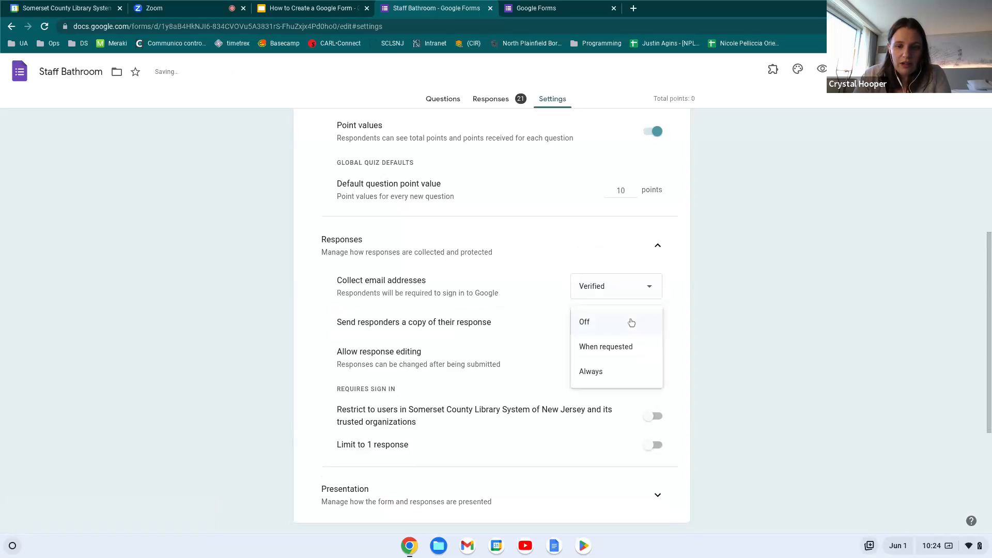
left_click(608, 368)
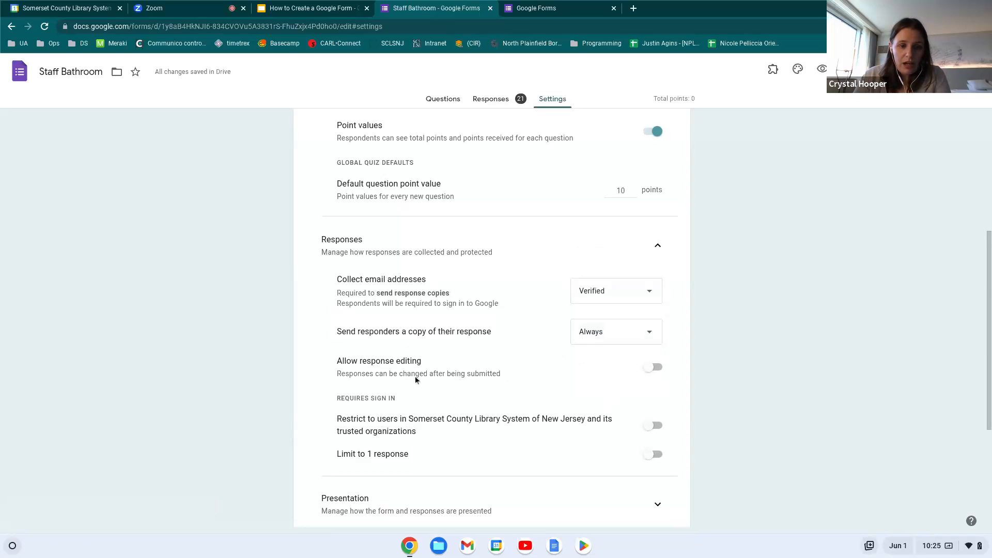
Let respondents edit their responses after submitting
left_click(653, 368)
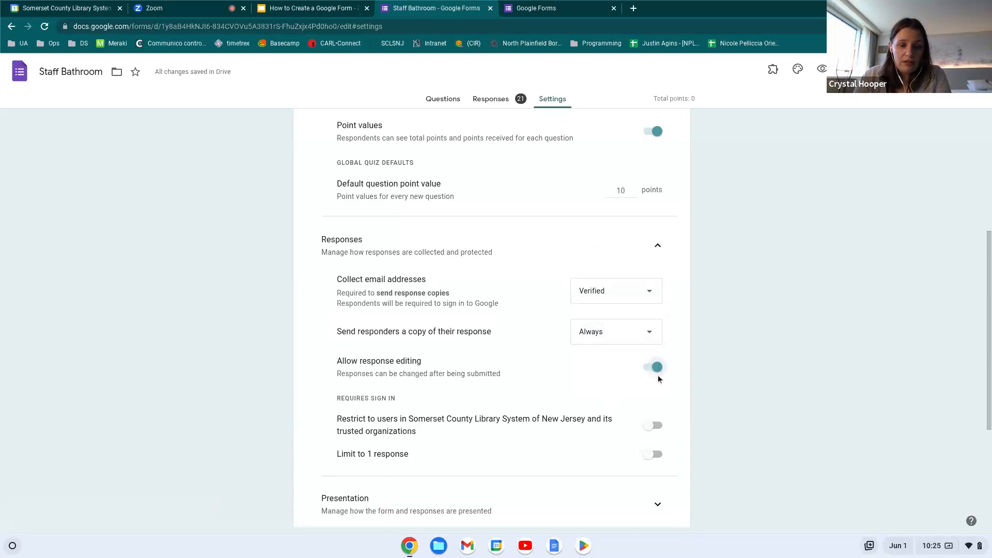
scroll(669, 374, "down", 1)
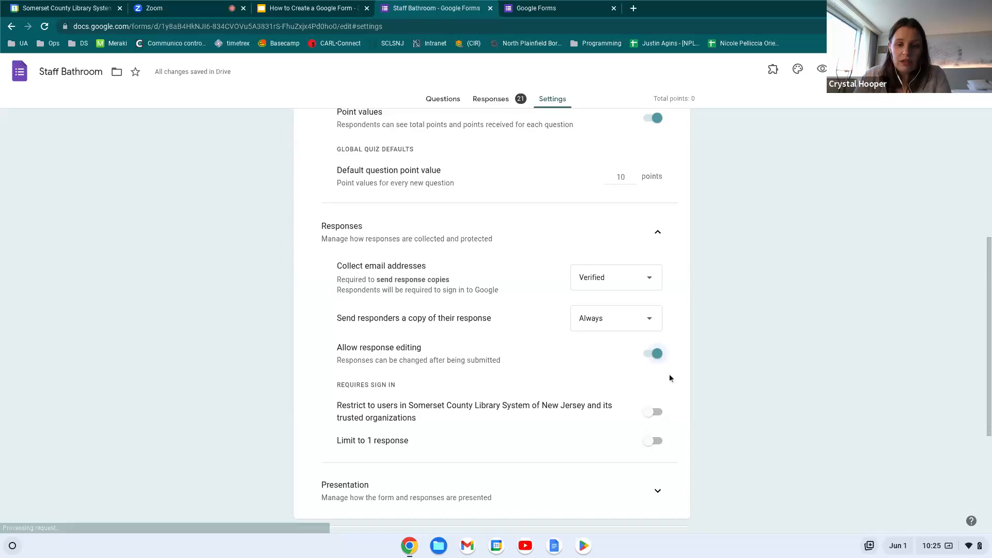
scroll(669, 375, "up", 1)
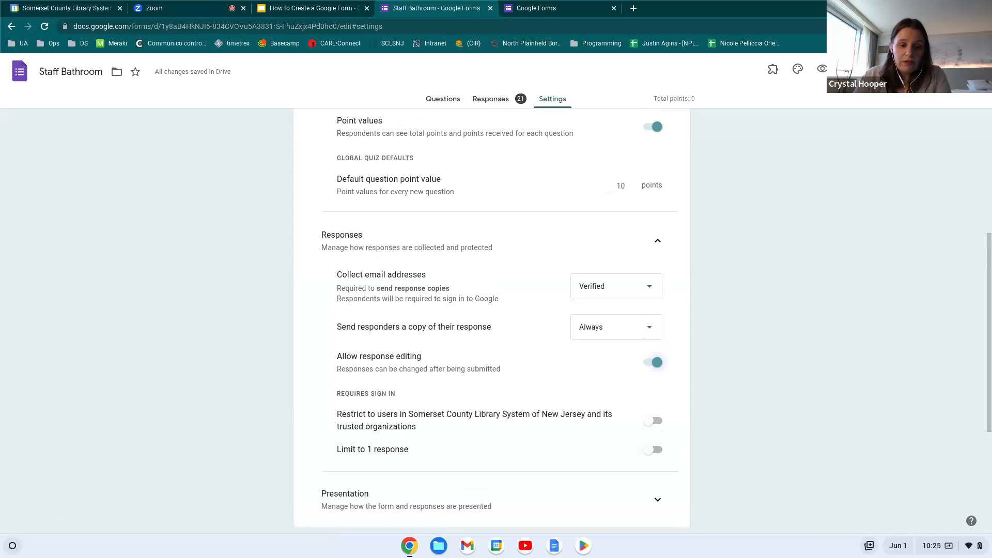
scroll(599, 372, "down", 1)
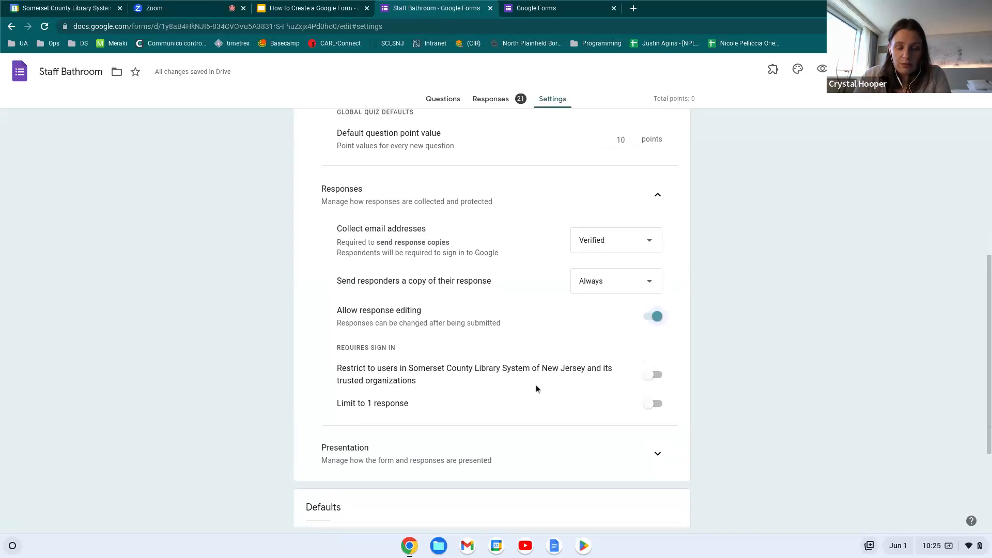
Leave the organisation restriction off, limit each respondent to 1 response, and expand Presentation
left_click(653, 375)
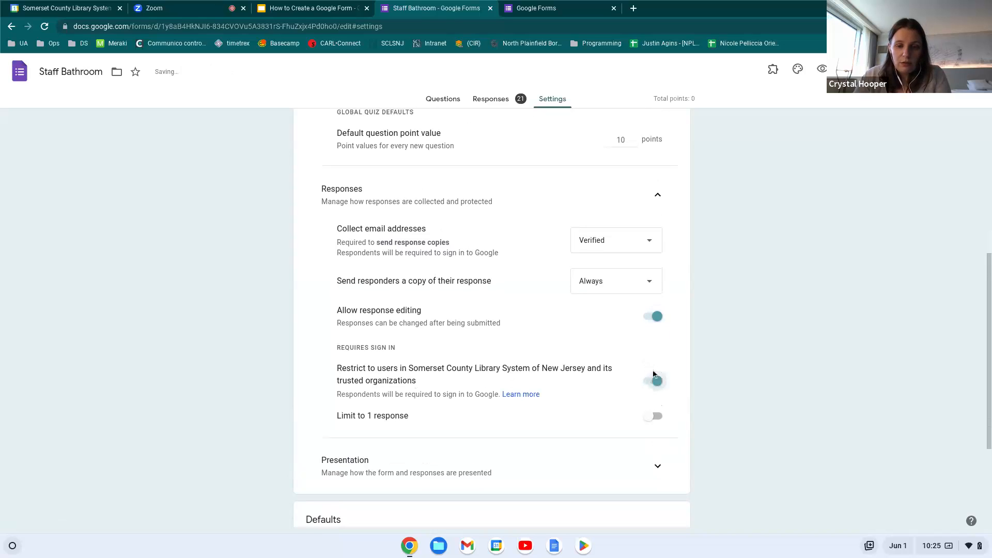
left_click(657, 381)
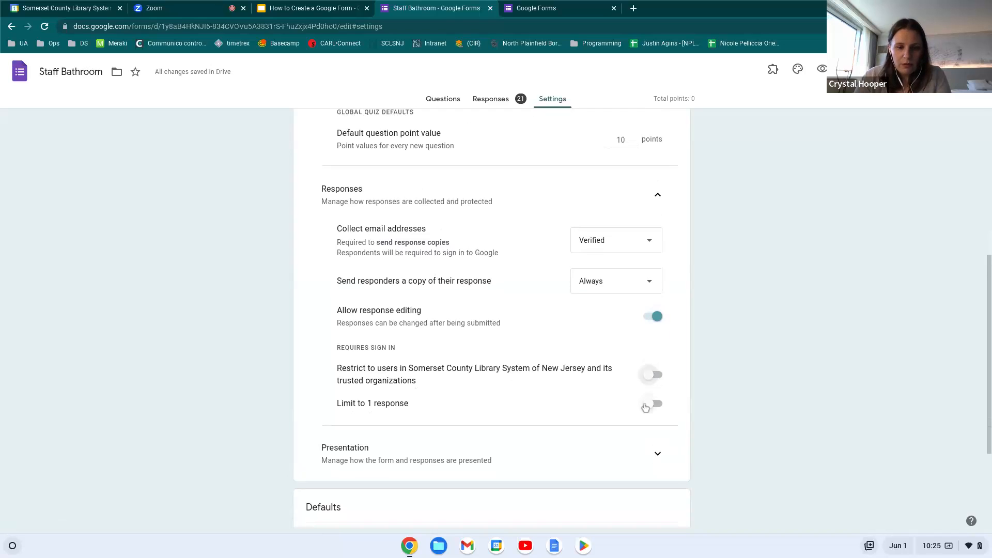
left_click(652, 404)
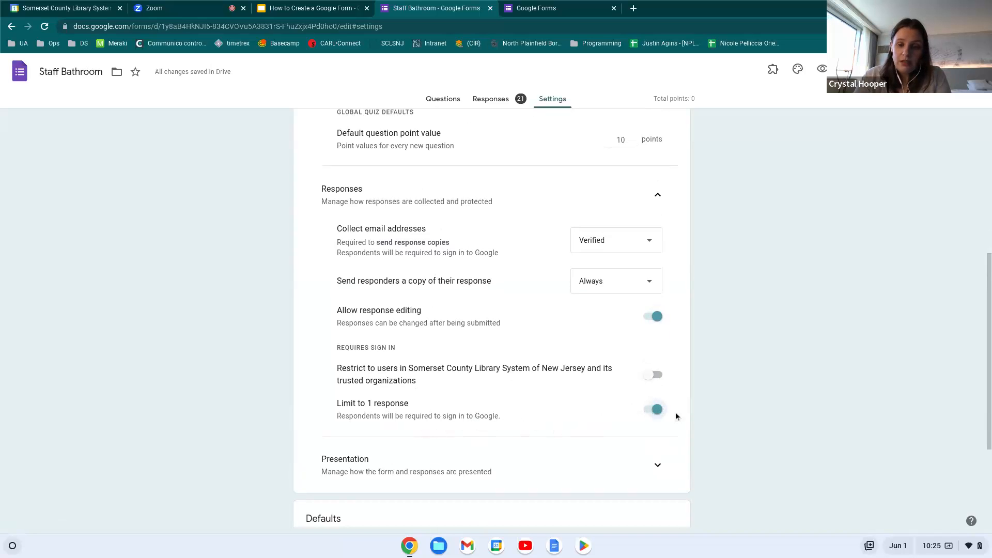
scroll(719, 406, "down", 1)
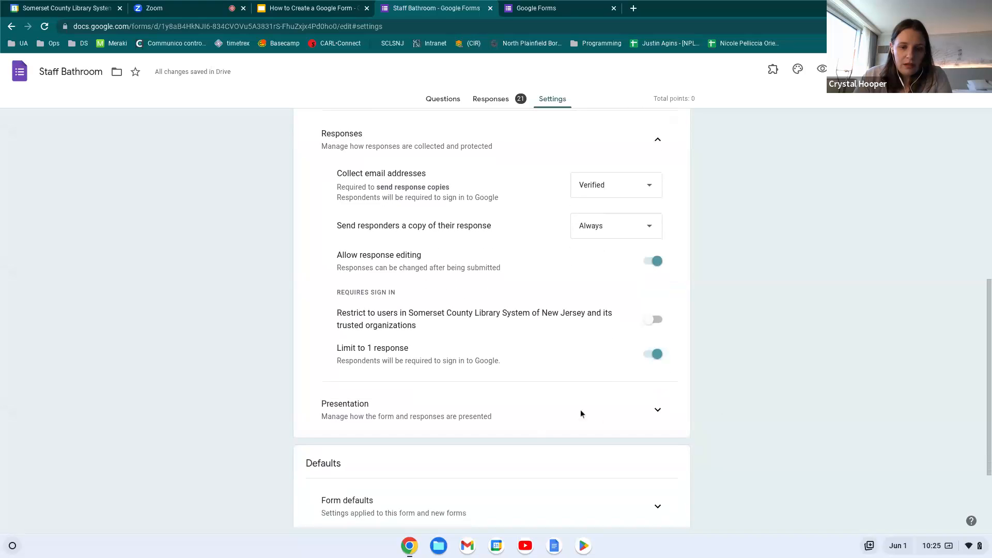
left_click(657, 411)
scroll(525, 420, "down", 2)
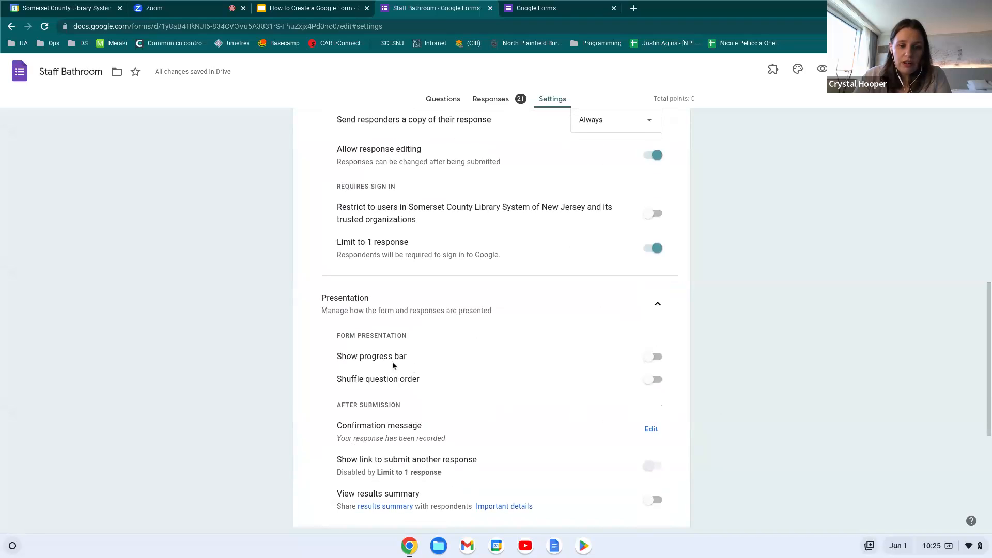
left_click(650, 379)
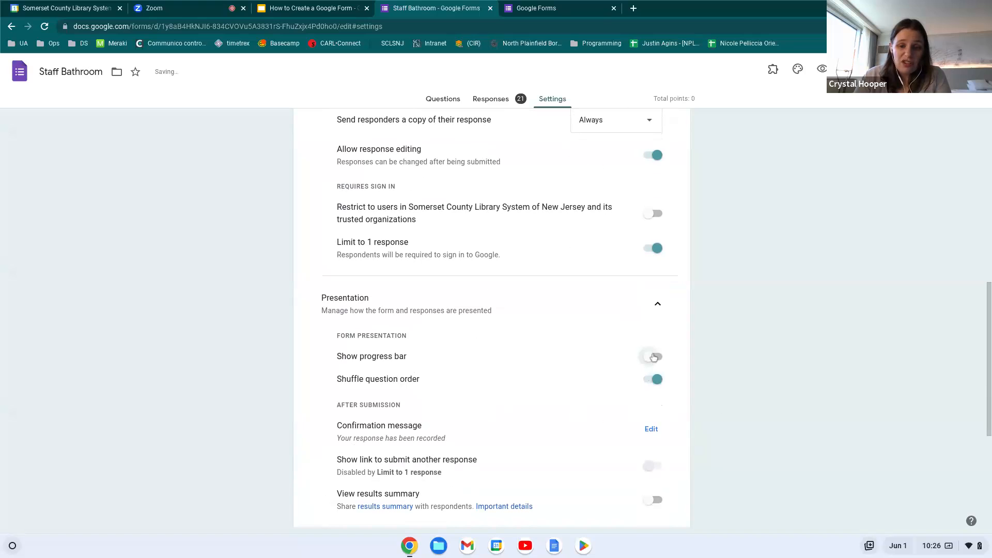
left_click(653, 379)
scroll(602, 395, "down", 2)
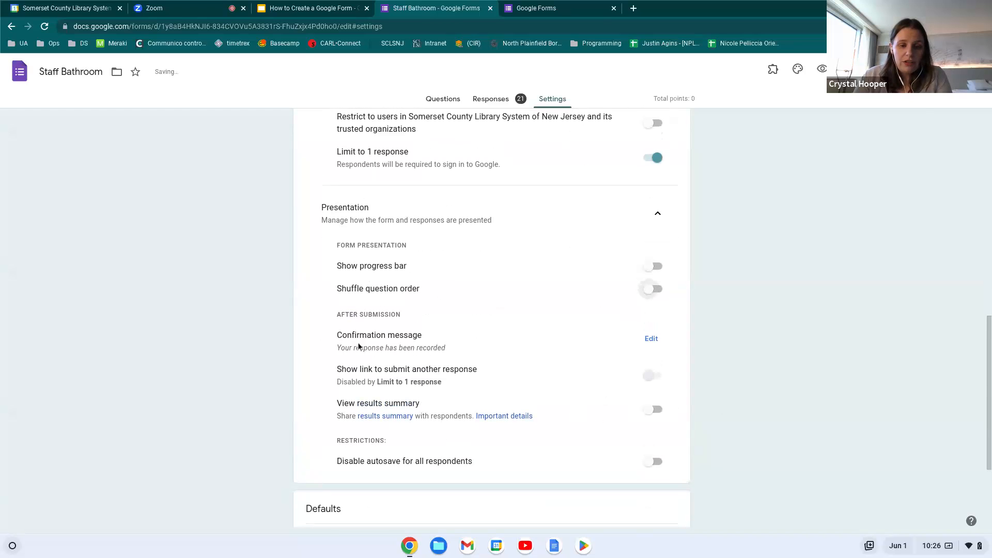
Replace the confirmation message with 'Thank you for your feedback!' and save it
left_click(651, 339)
left_click_drag(541, 345, 335, 349)
type("Thank yo")
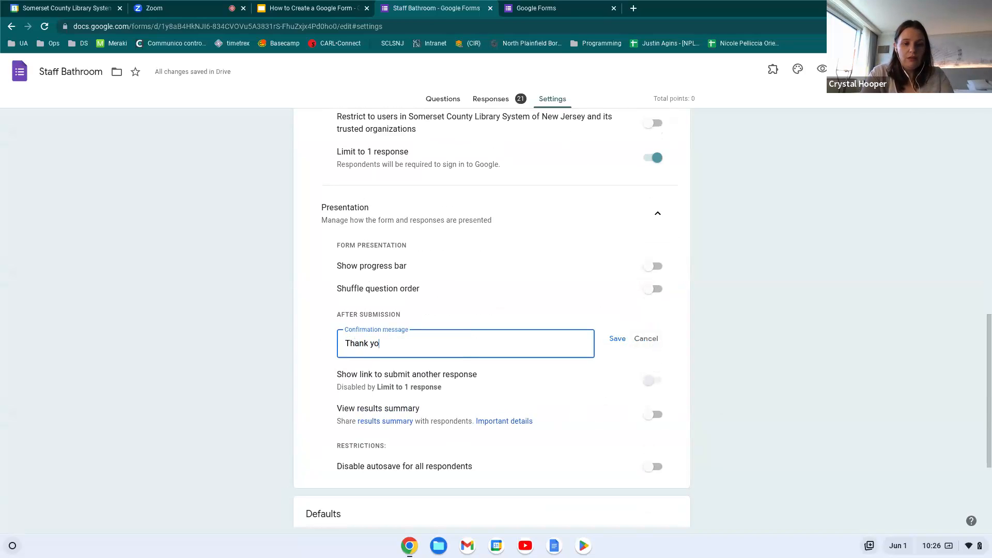
type("u for your feedback!")
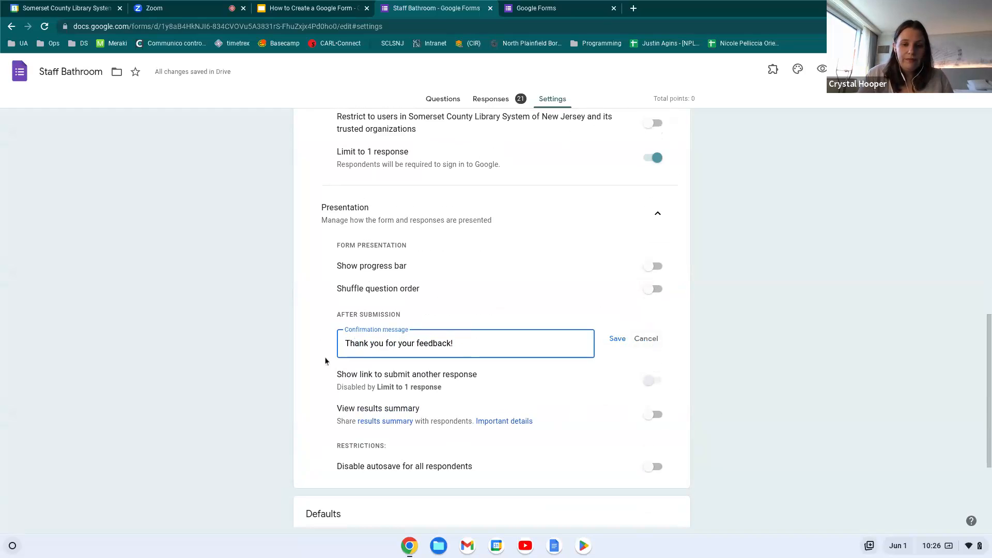
left_click(615, 341)
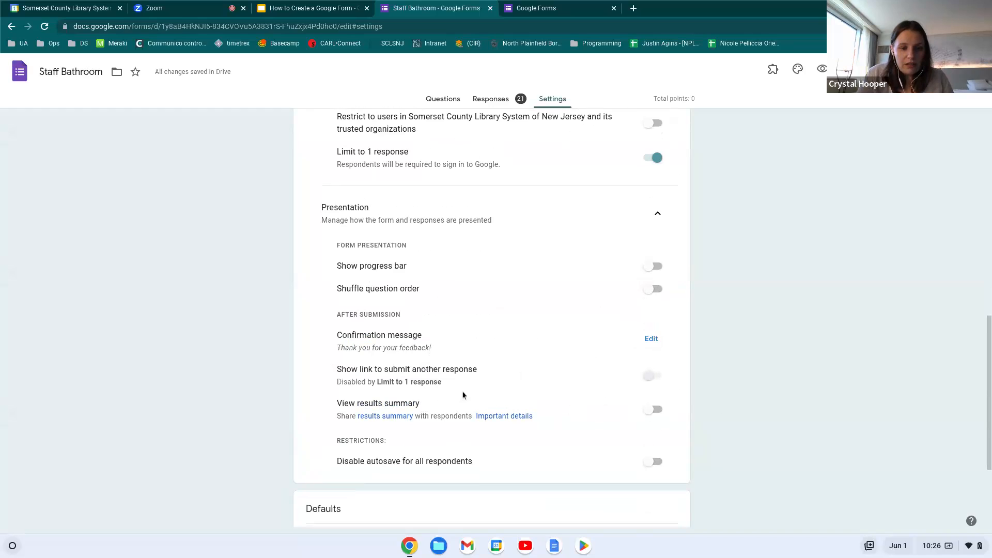
Remove the 1-response limit and enable the submit-another-response link and the results summary
left_click(646, 376)
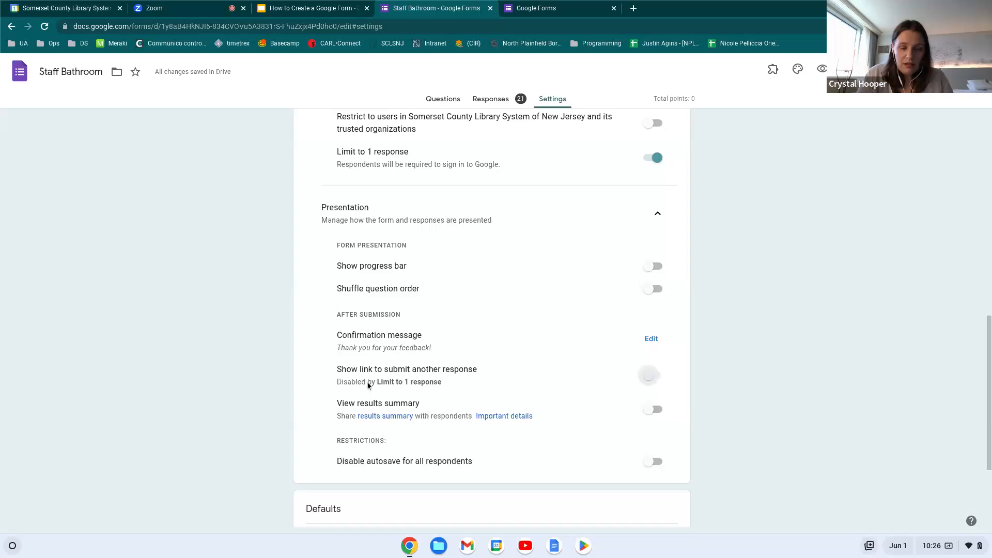
left_click(660, 161)
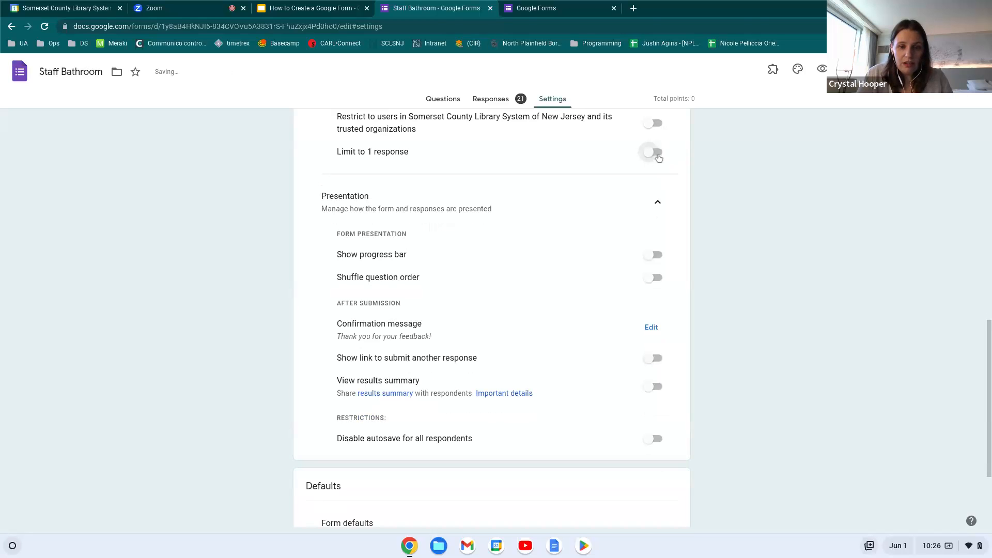
left_click(653, 360)
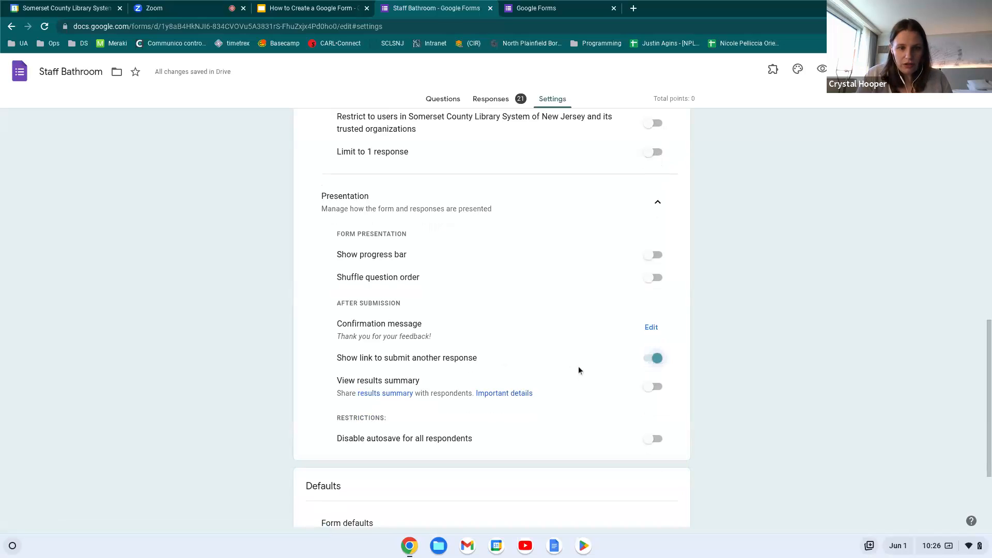
scroll(578, 366, "down", 1)
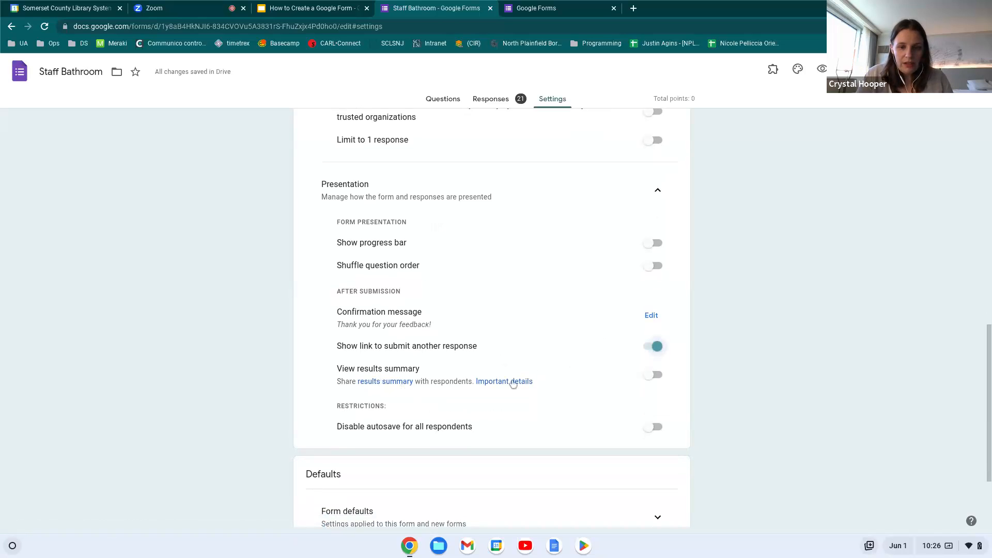
left_click(651, 380)
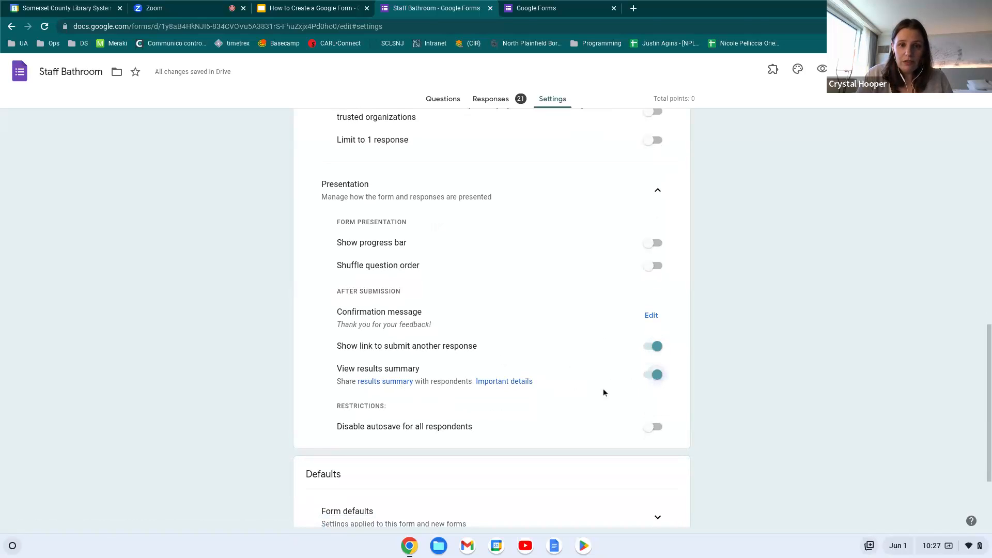
Open the form's Responses and dismiss the per-question responses tip
left_click(482, 103)
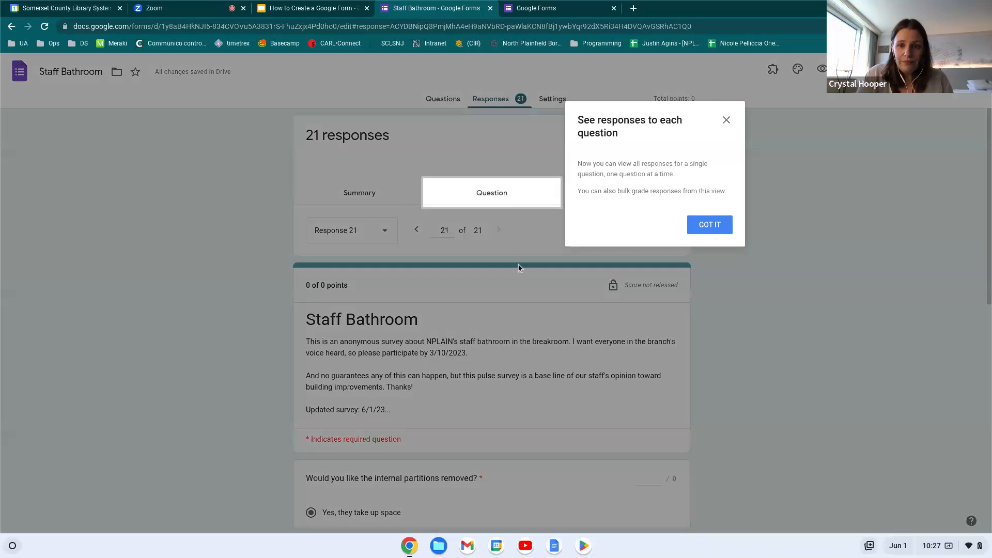
left_click(720, 229)
scroll(715, 300, "down", 4)
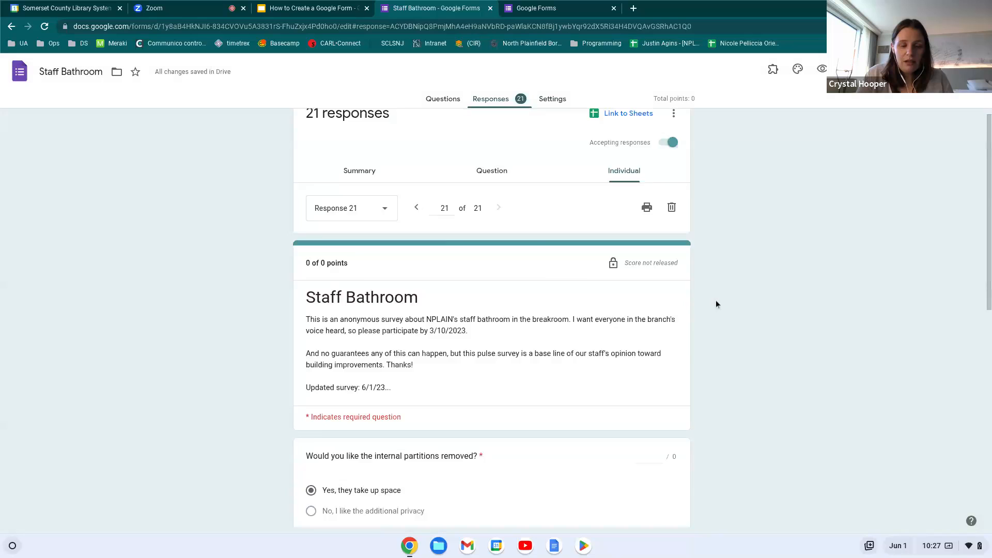
scroll(672, 283, "up", 1)
scroll(672, 283, "down", 6)
scroll(672, 283, "up", 8)
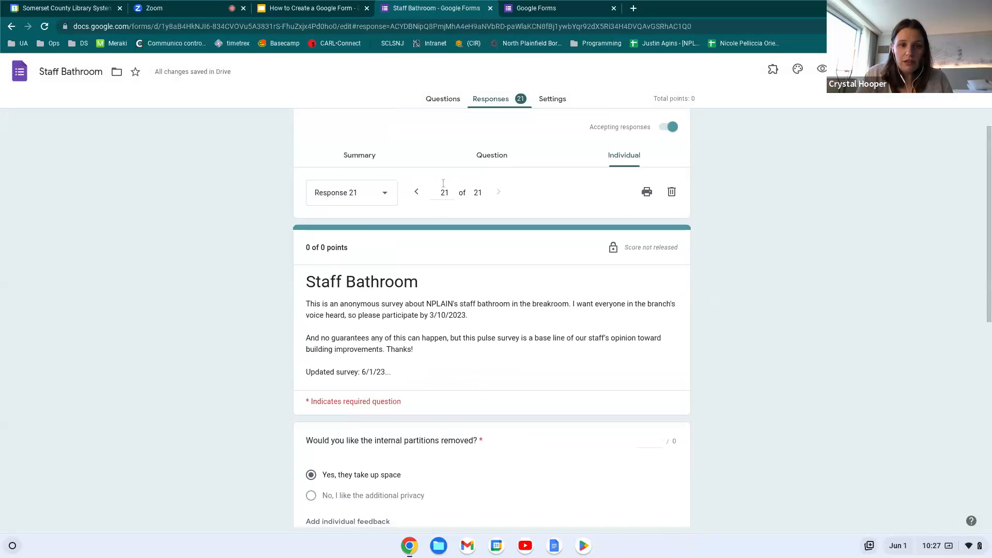
Review the Summary charts for all 21 responses, then go back to Settings
left_click(372, 158)
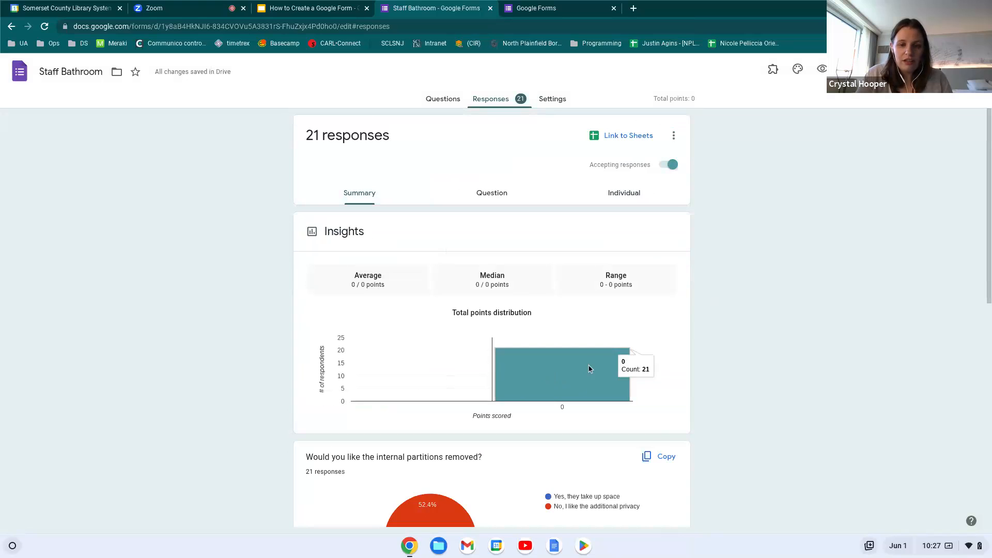
scroll(513, 395, "down", 1)
scroll(513, 396, "down", 1)
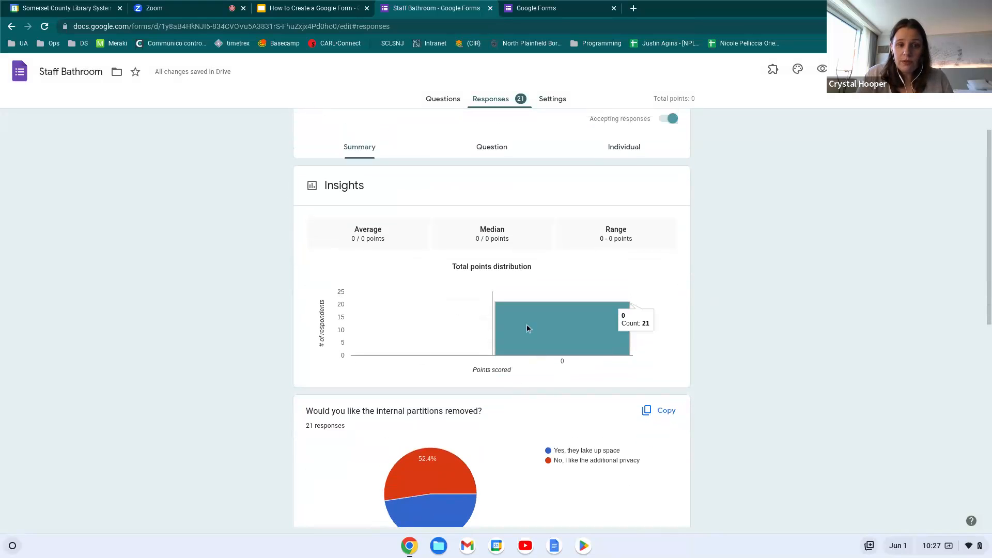
scroll(526, 336, "down", 2)
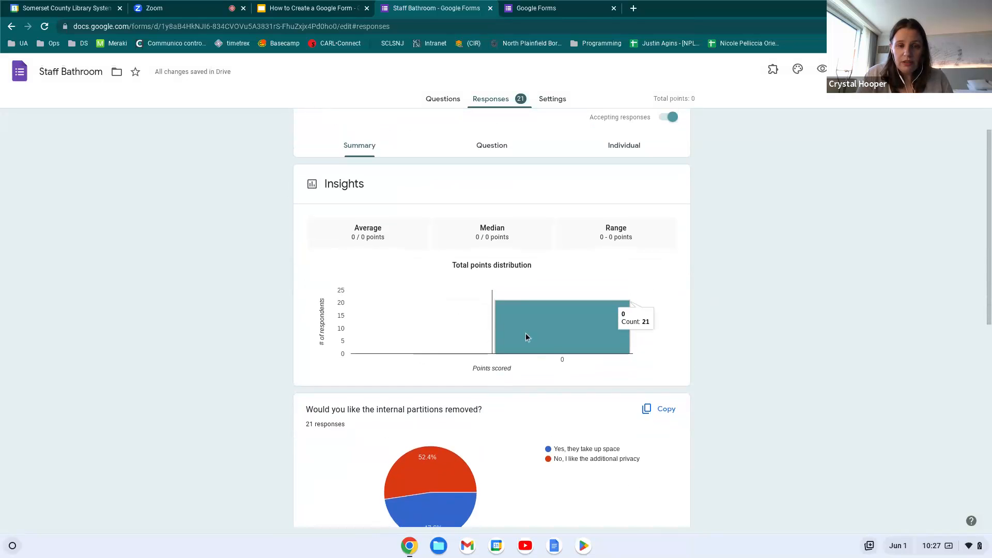
scroll(525, 337, "down", 1)
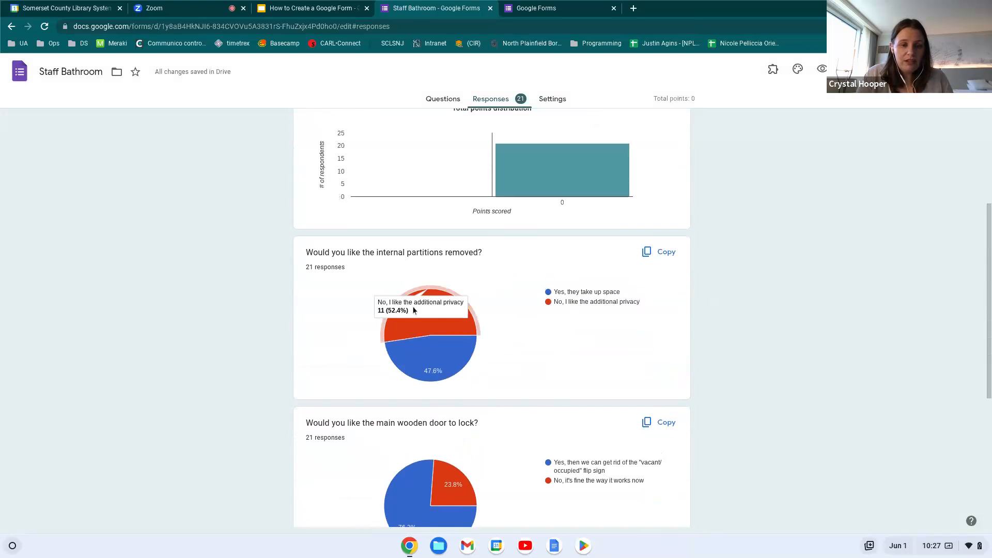
mouse_move(465, 357)
scroll(511, 357, "down", 5)
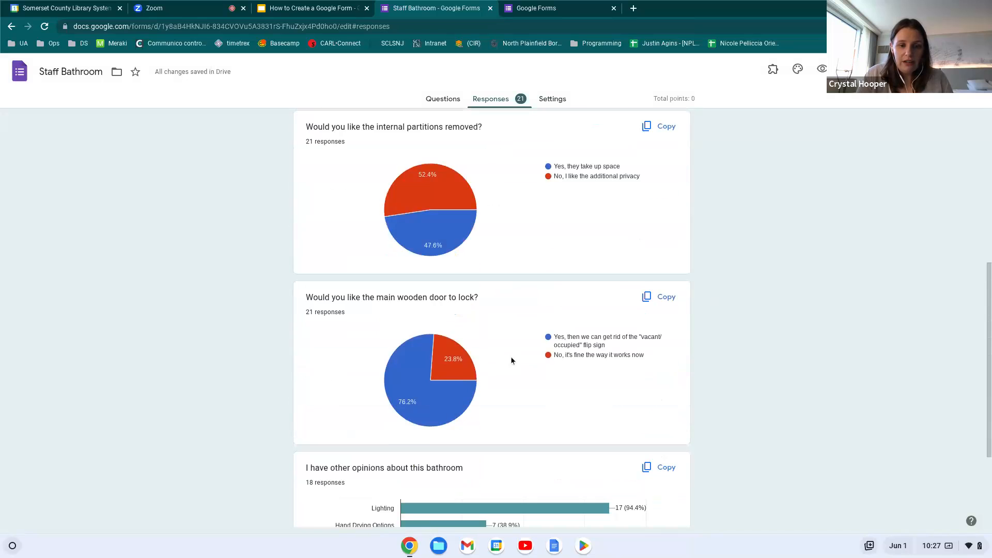
scroll(510, 360, "up", 9)
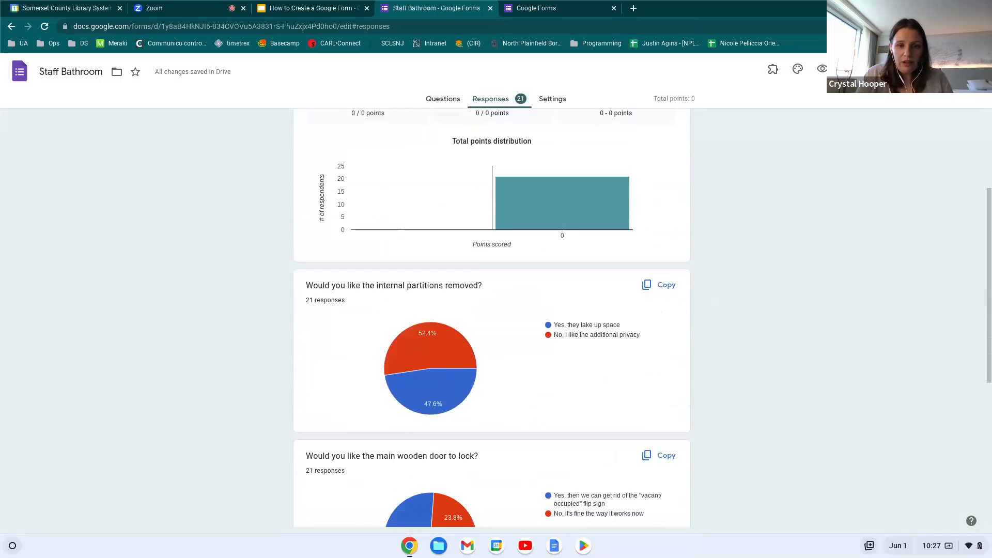
scroll(508, 351, "down", 1)
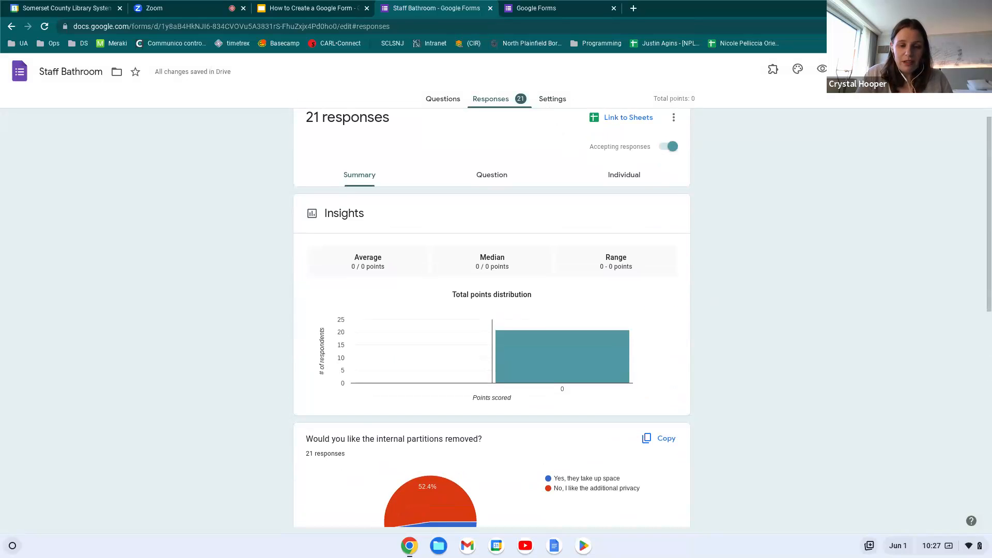
left_click(550, 99)
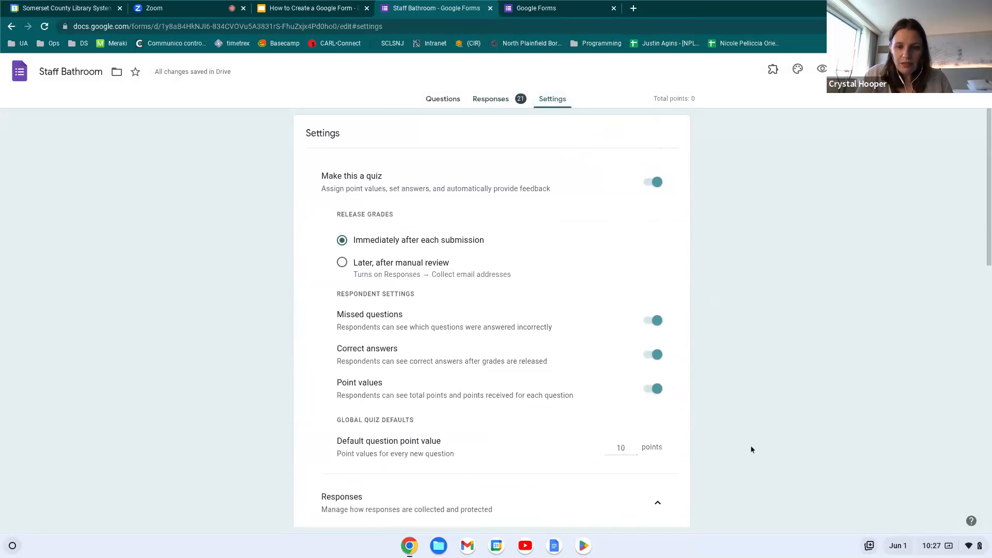
Disable autosave for all respondents and scroll down to the Defaults section
scroll(766, 368, "down", 5)
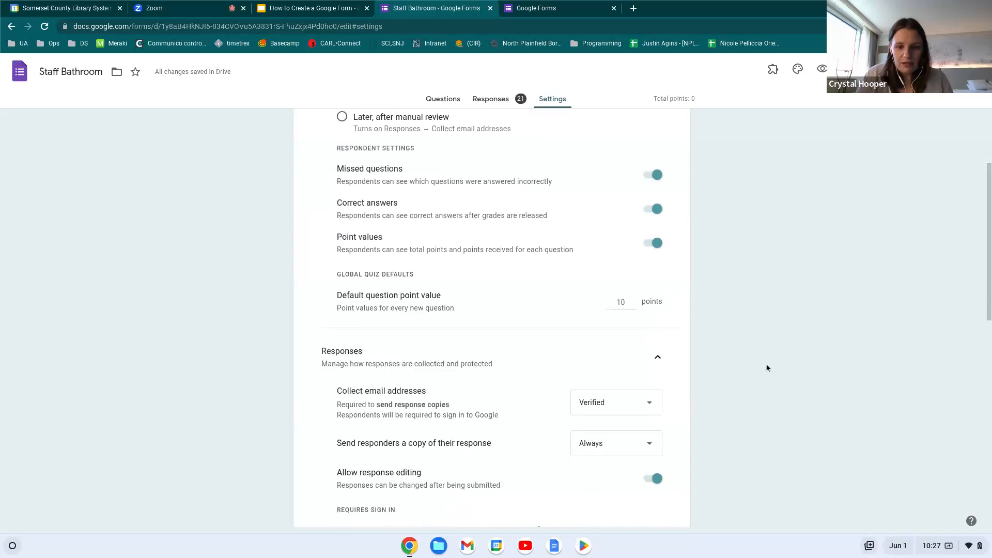
scroll(492, 318, "down", 6)
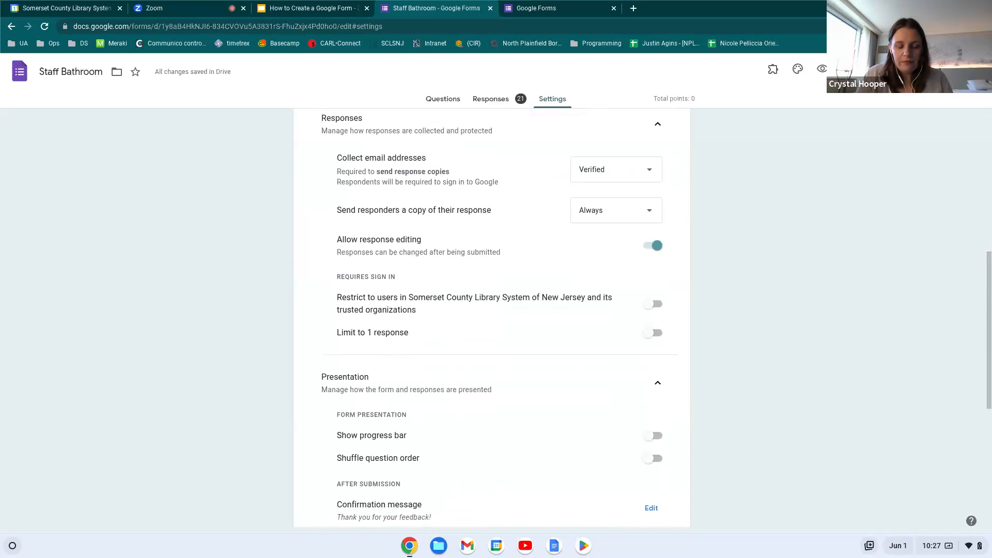
scroll(492, 318, "down", 1)
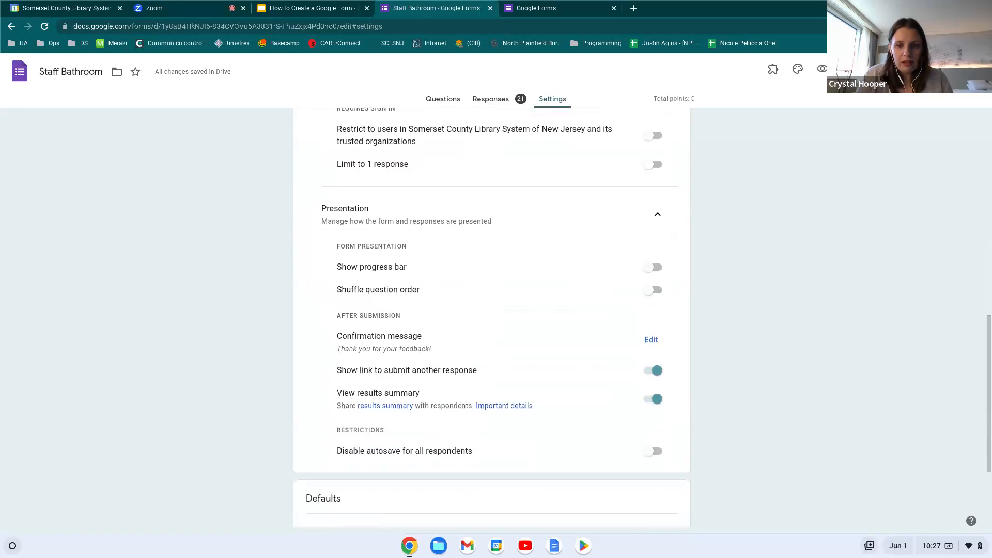
scroll(433, 382, "down", 3)
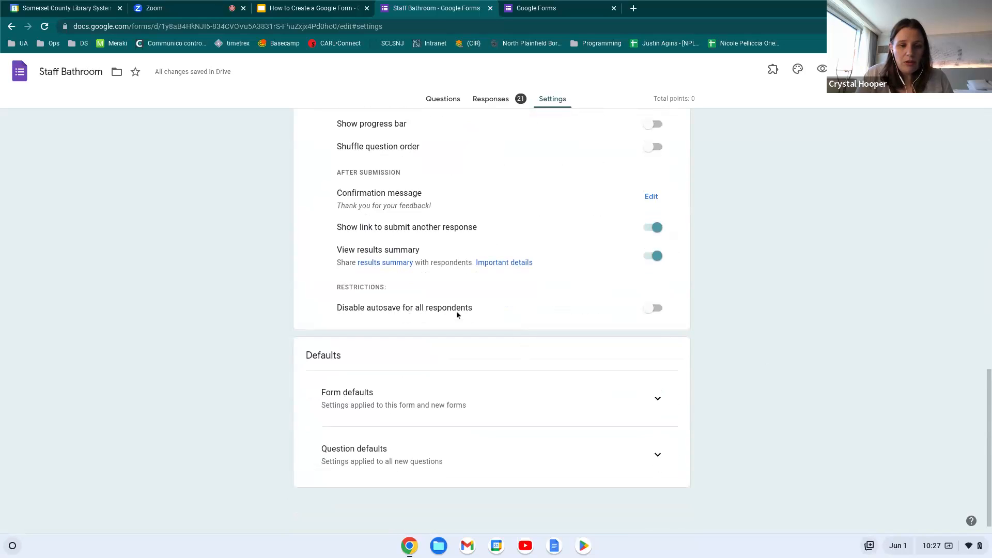
left_click(654, 313)
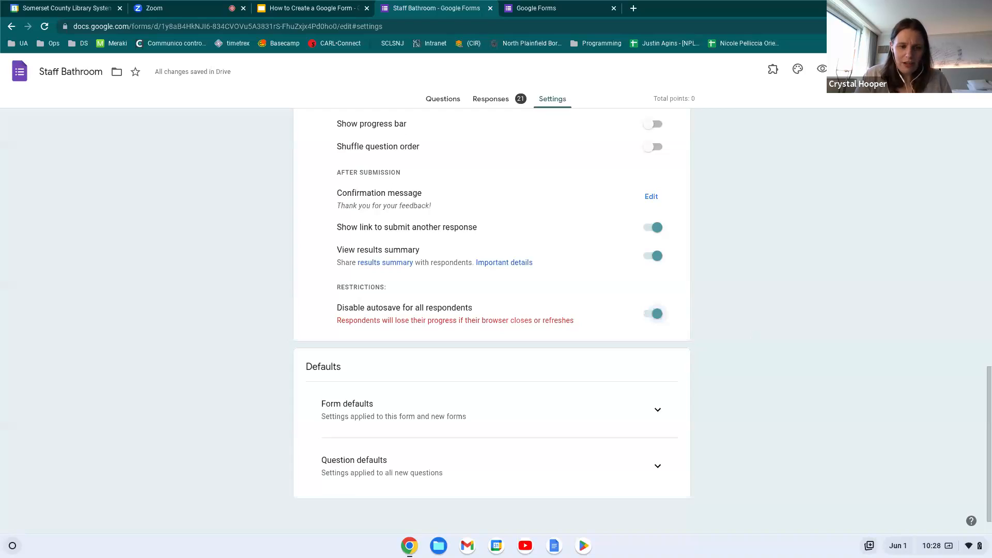
scroll(492, 320, "down", 1)
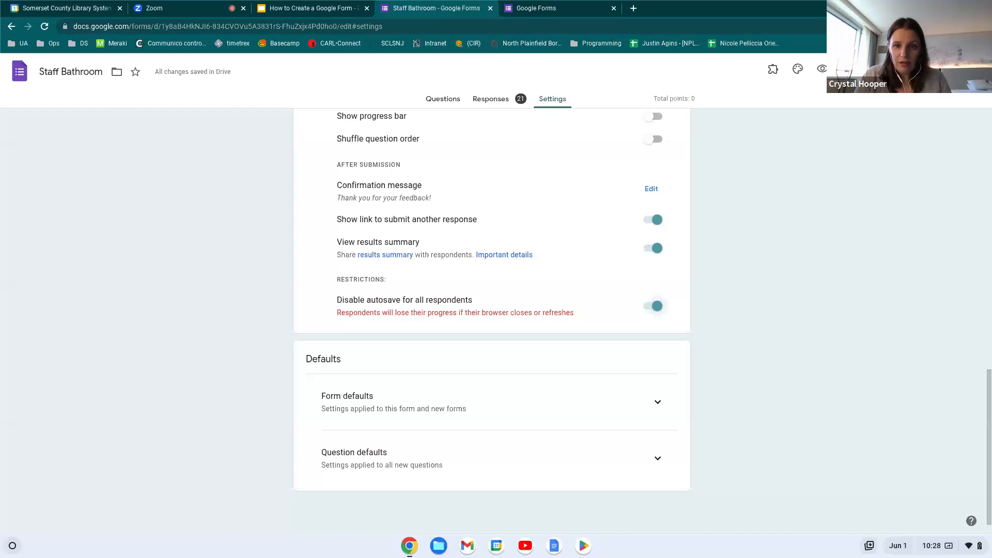
scroll(595, 398, "down", 1)
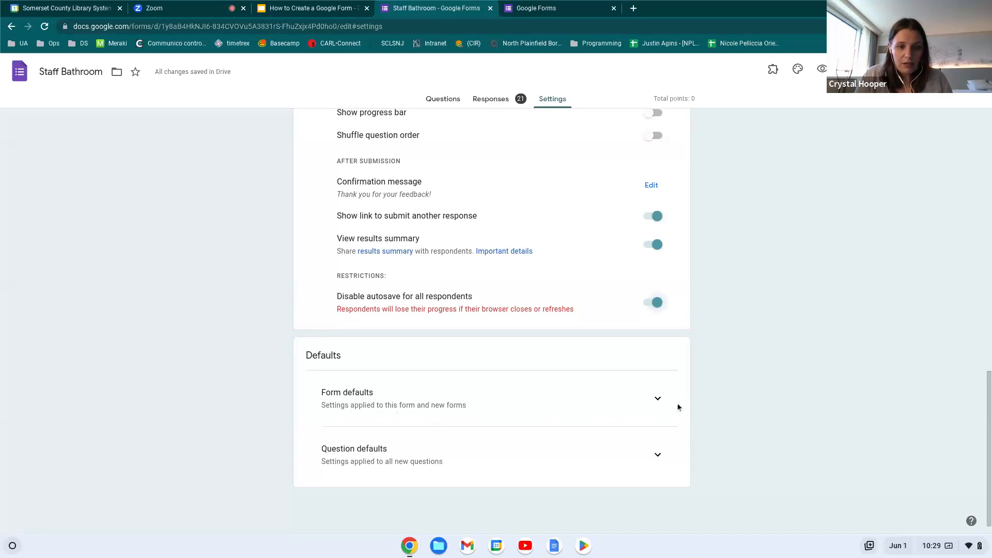
Expand Form defaults and keep email collection set to Verified
left_click(661, 404)
scroll(520, 406, "down", 1)
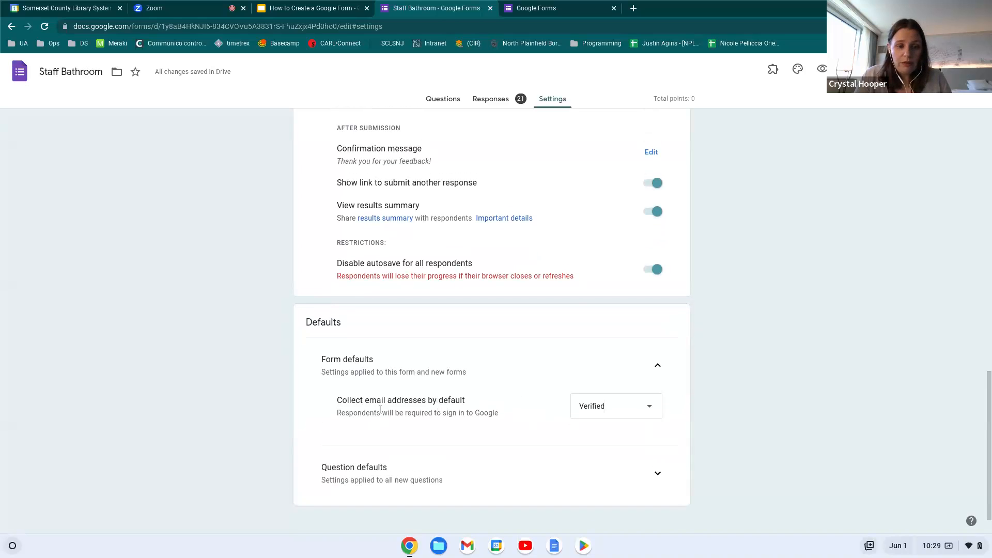
left_click(655, 412)
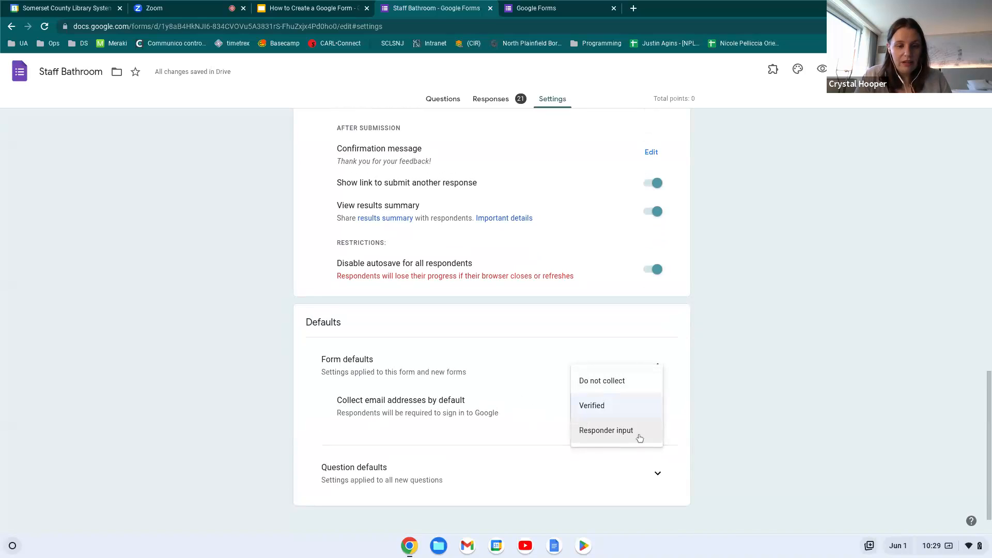
left_click(634, 415)
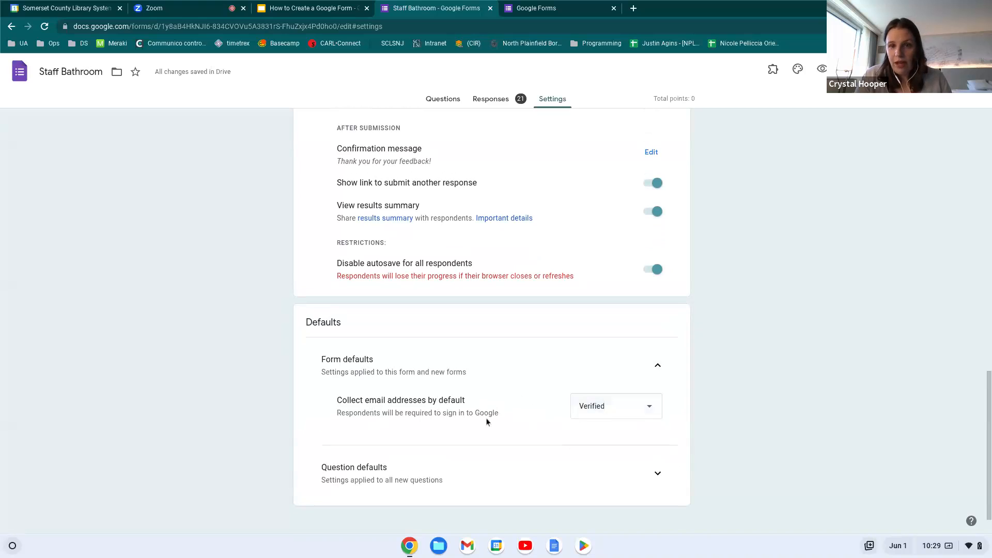
scroll(486, 422, "down", 1)
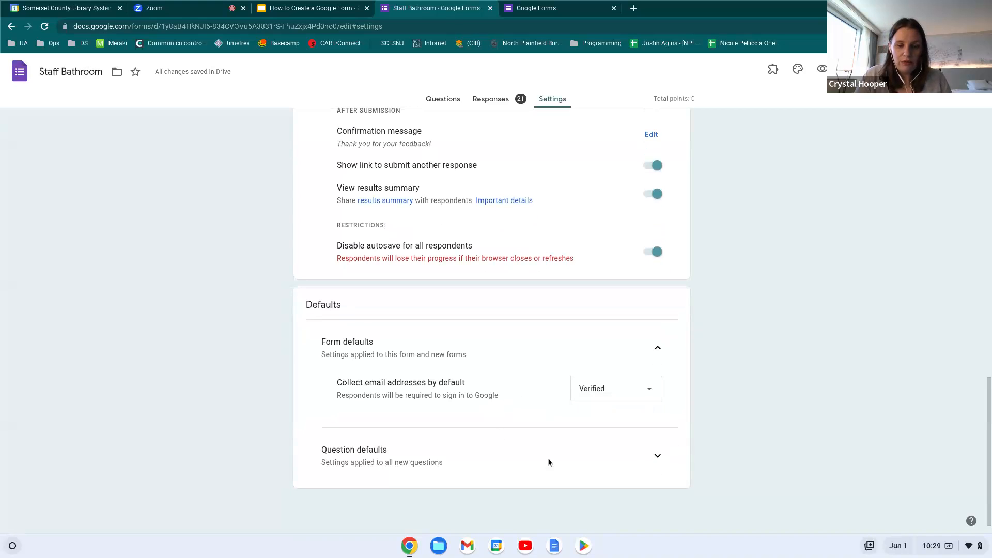
Look over the Question defaults, then return to the Questions editor
left_click(657, 458)
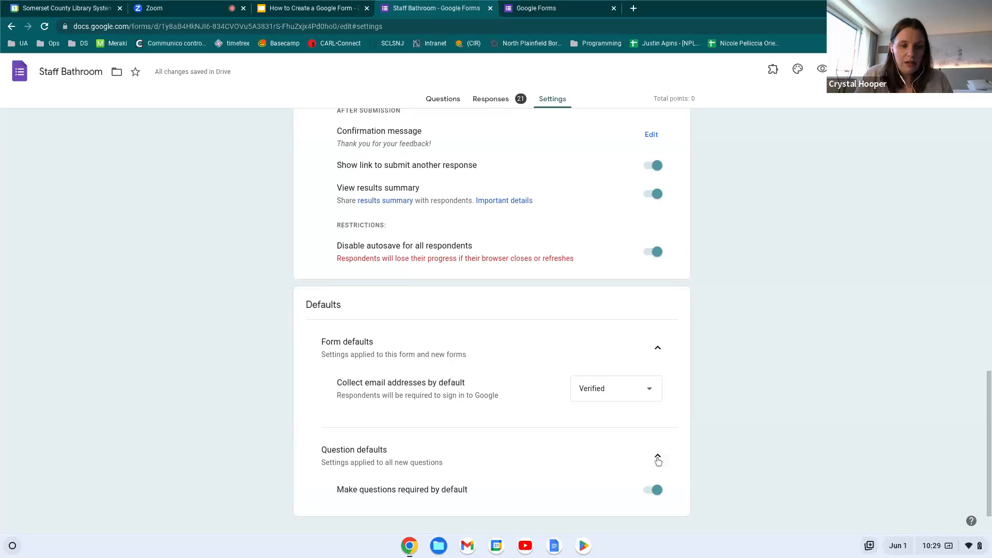
scroll(657, 461, "down", 1)
scroll(658, 462, "up", 1)
scroll(657, 462, "down", 1)
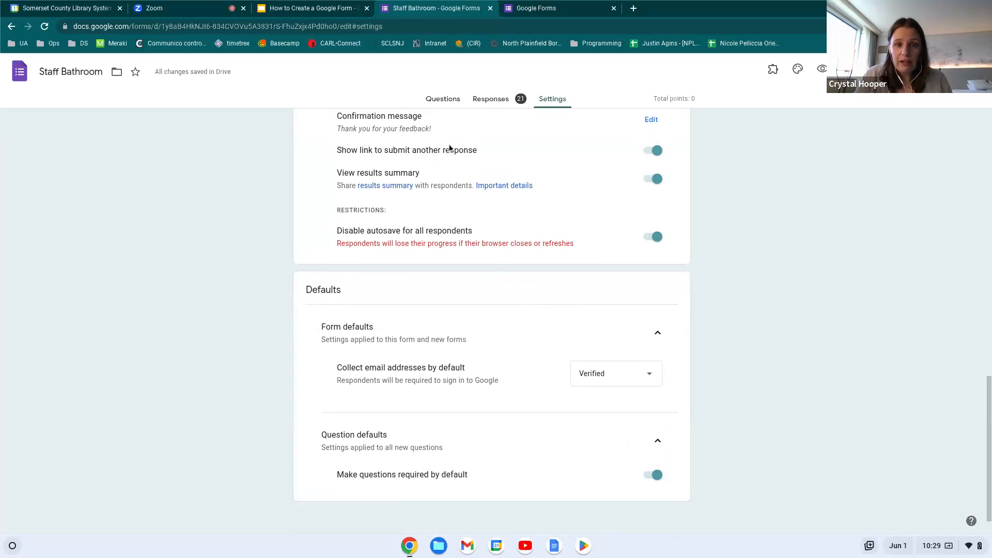
left_click(438, 107)
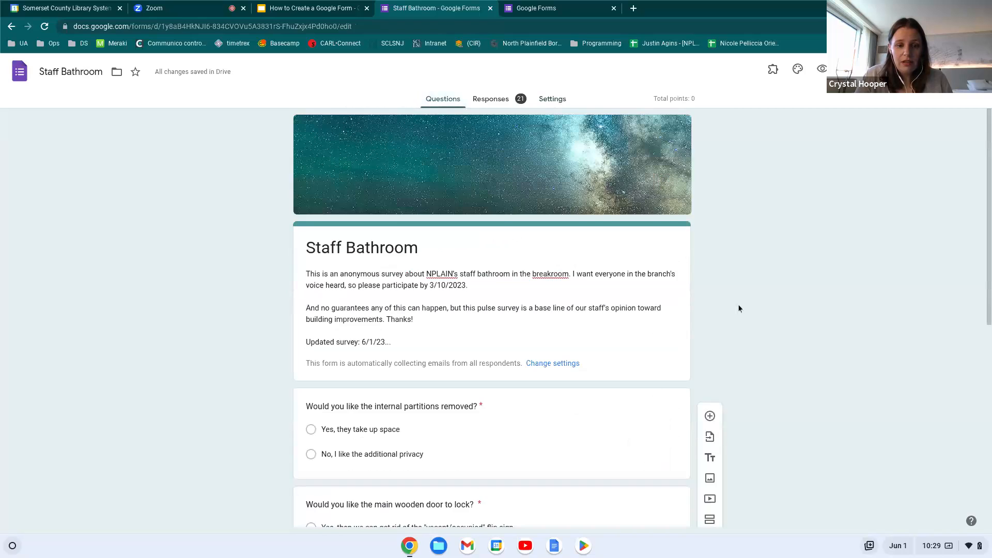
scroll(738, 309, "down", 1)
scroll(739, 308, "down", 2)
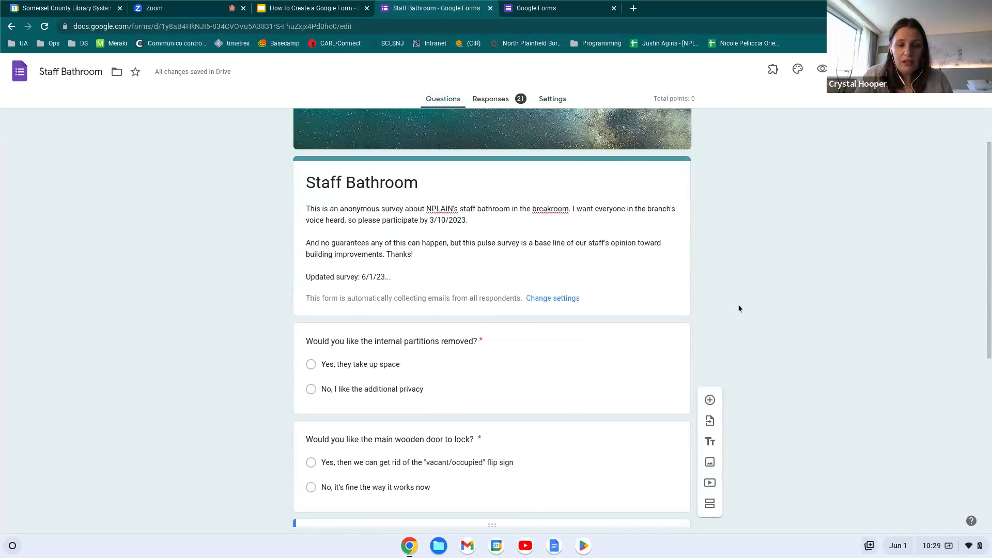
left_click(482, 343)
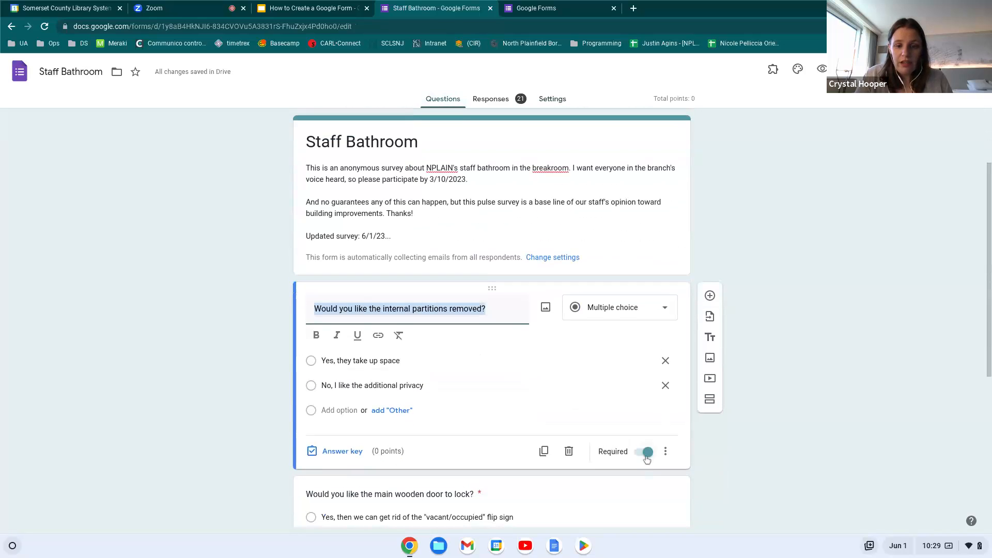
left_click(646, 457)
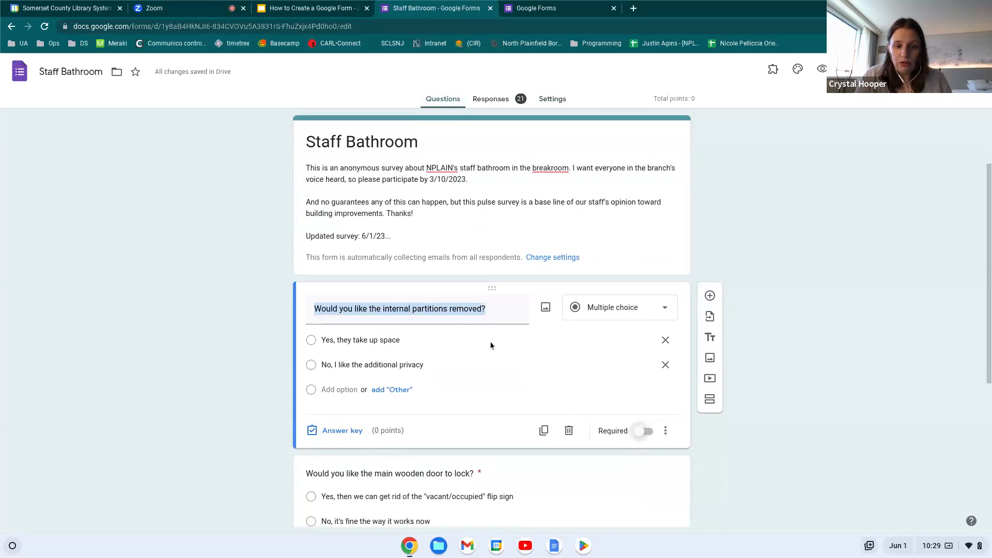
left_click(645, 437)
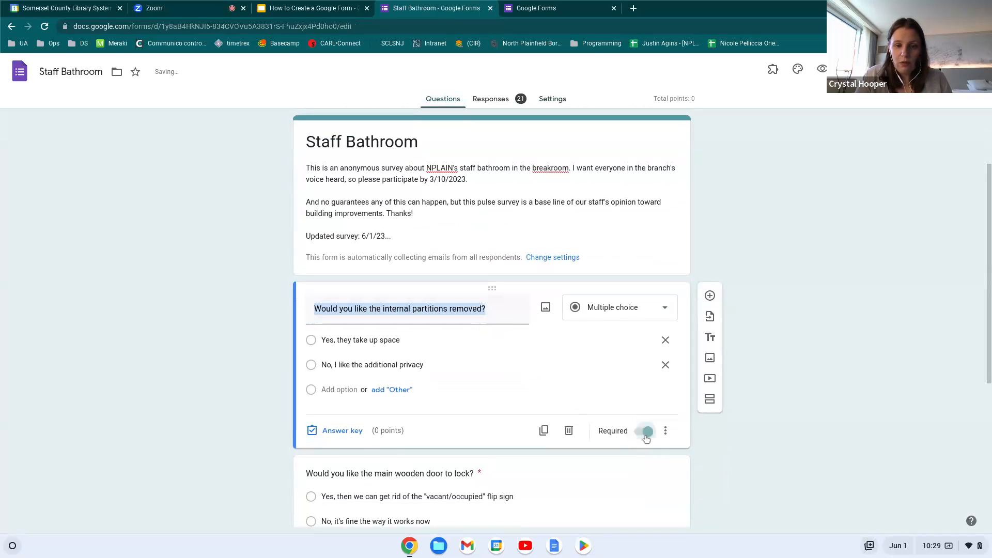
left_click(827, 379)
scroll(828, 379, "down", 2)
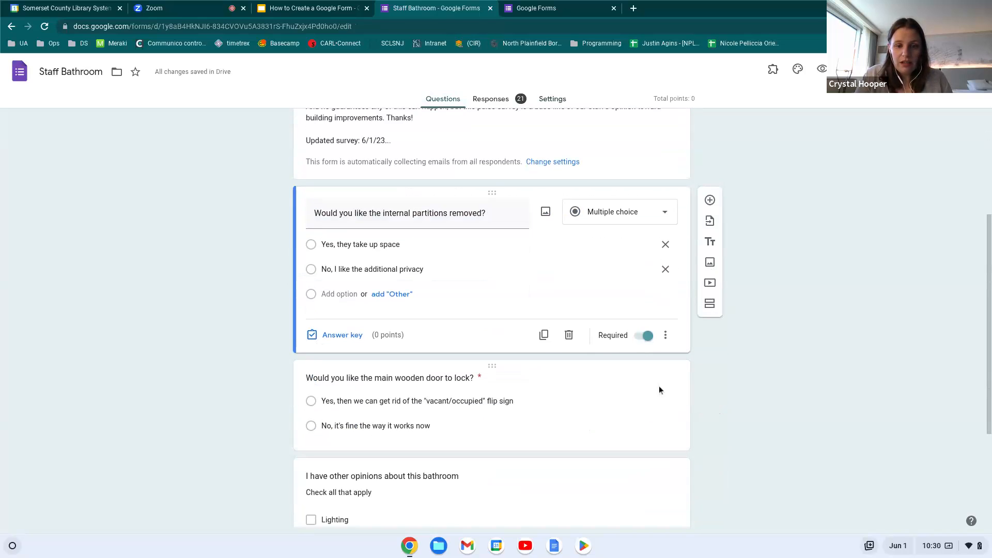
left_click(659, 385)
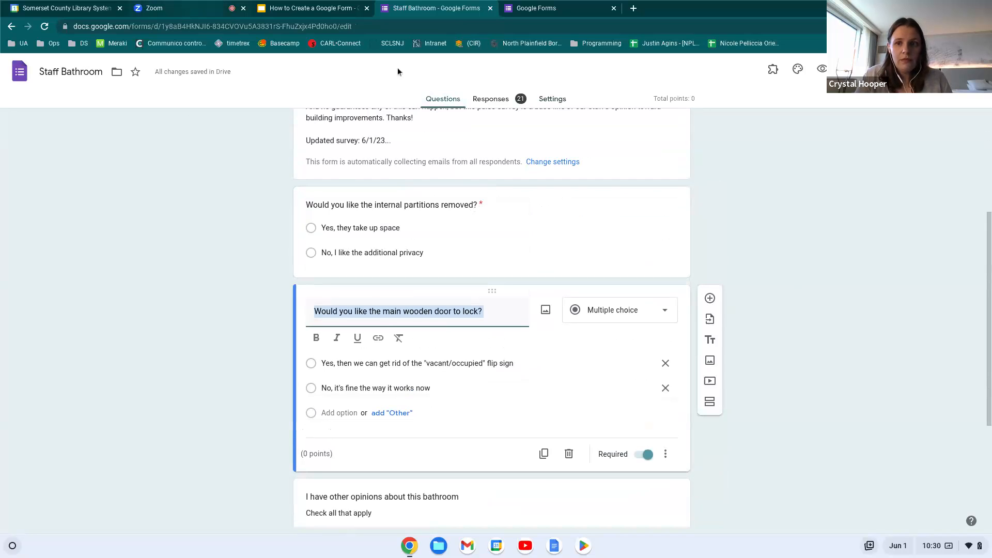
scroll(709, 211, "up", 4)
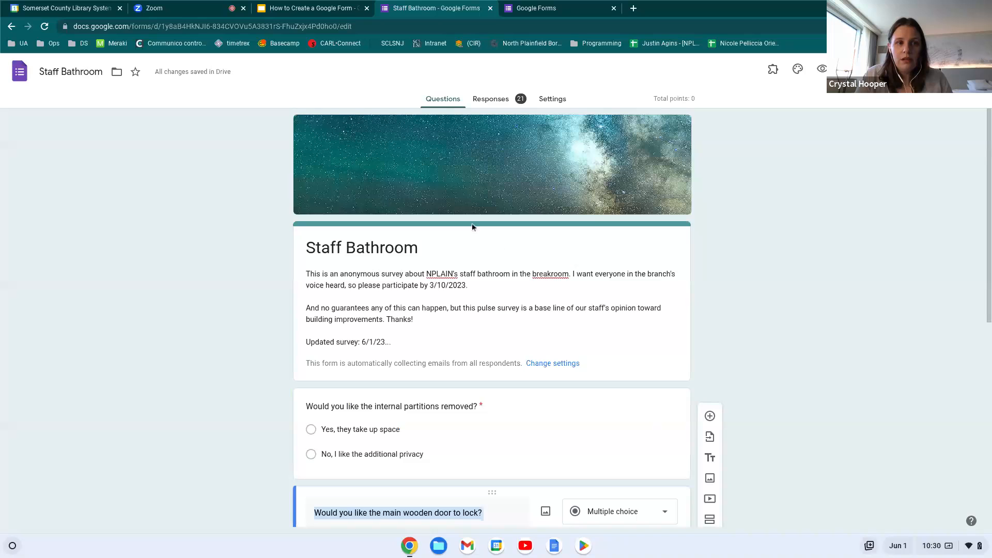
Close the Staff Bathroom form, check the Zoom meeting, and return to the Forms home list
left_click(490, 8)
left_click(190, 6)
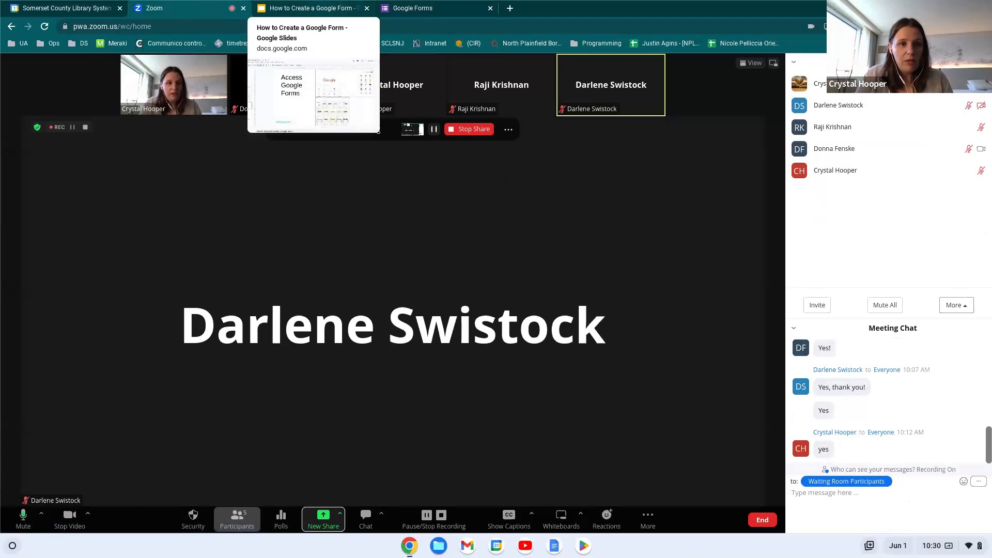
left_click(427, 8)
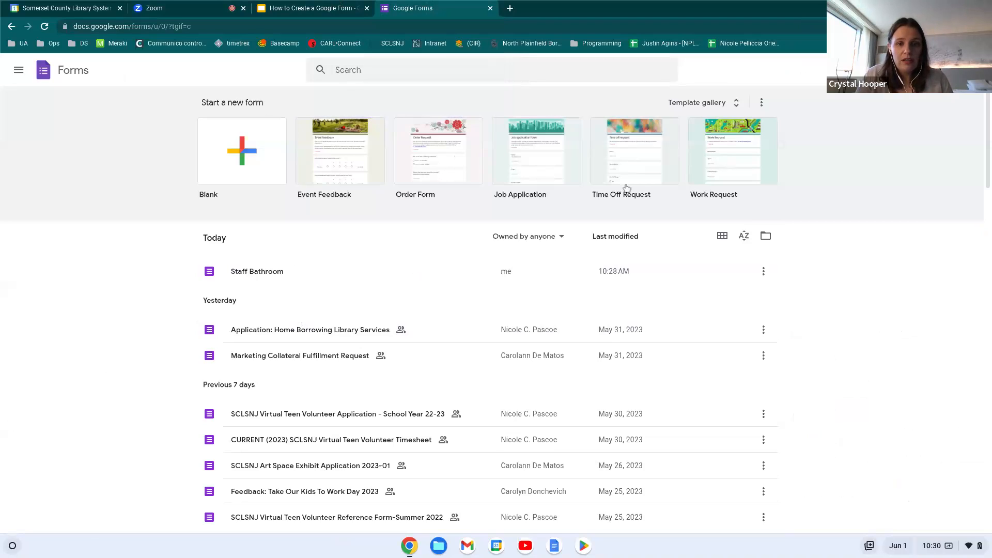
Create a Time Off Request form from the template and glance over its questions
left_click(653, 155)
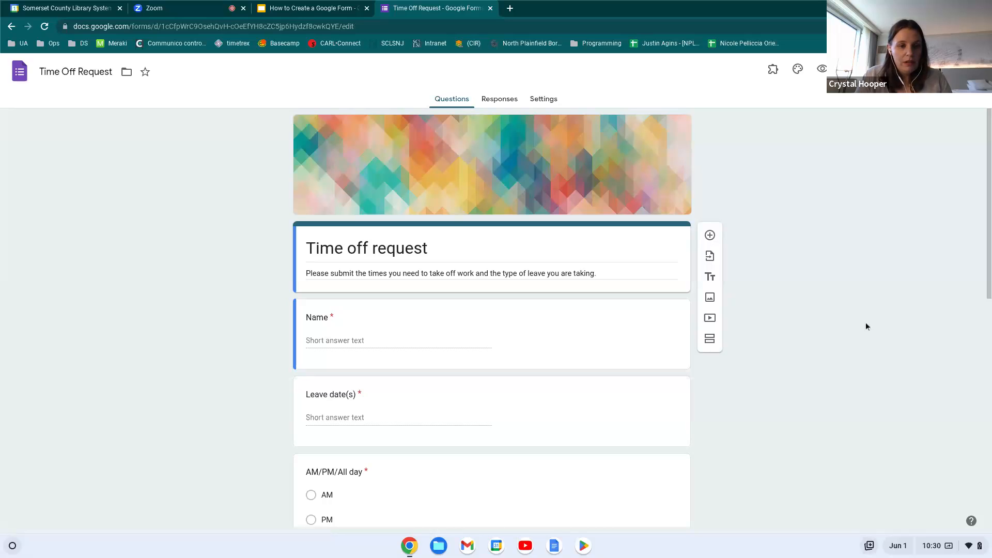
scroll(227, 264, "down", 2)
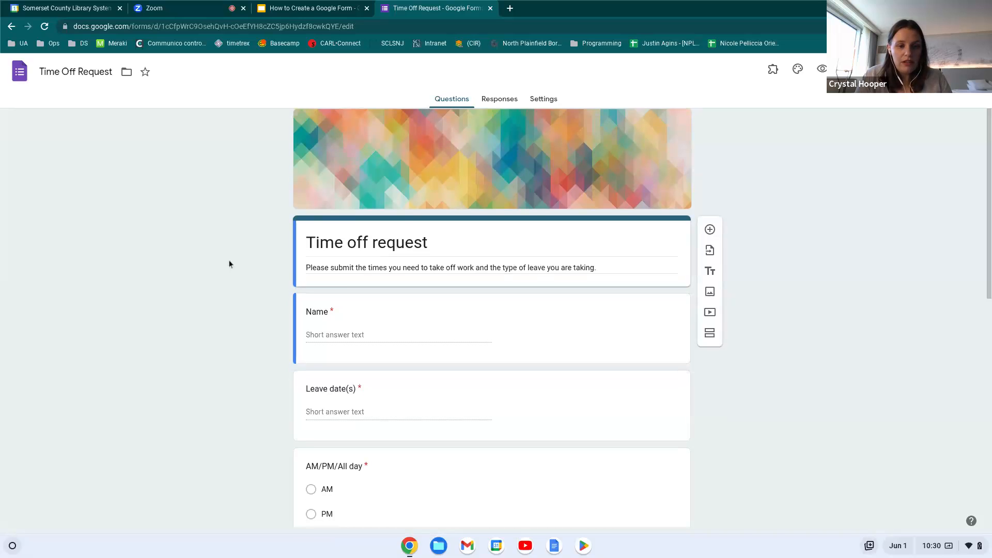
scroll(229, 264, "up", 1)
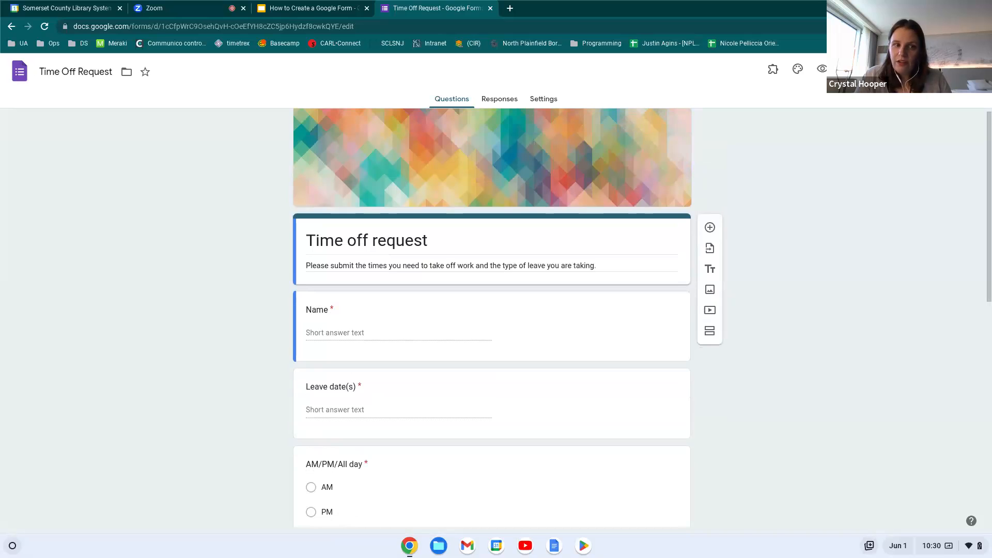
Retype the form heading as 'TIME OFF REQUESTS' in capitals
left_click(375, 242)
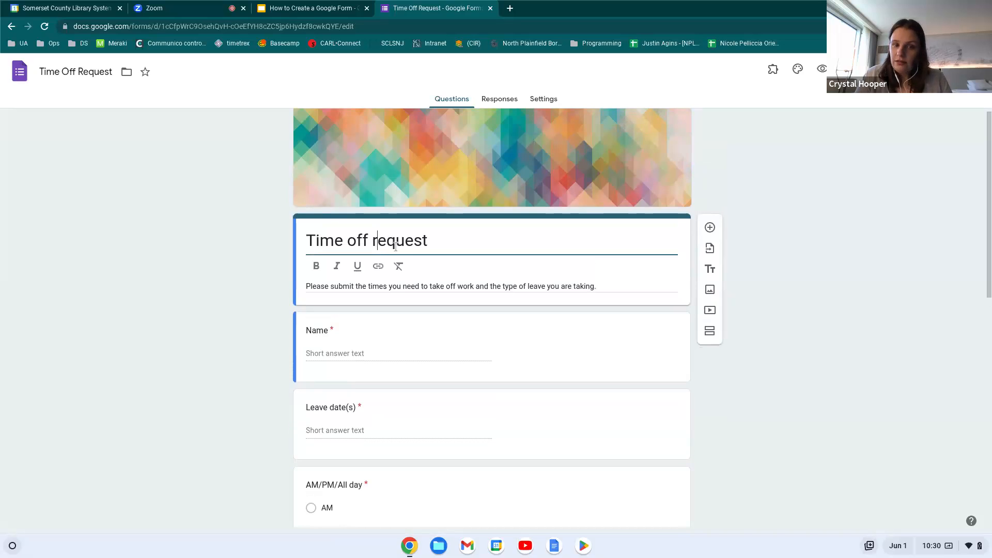
left_click(437, 243)
left_click(302, 248, "shift")
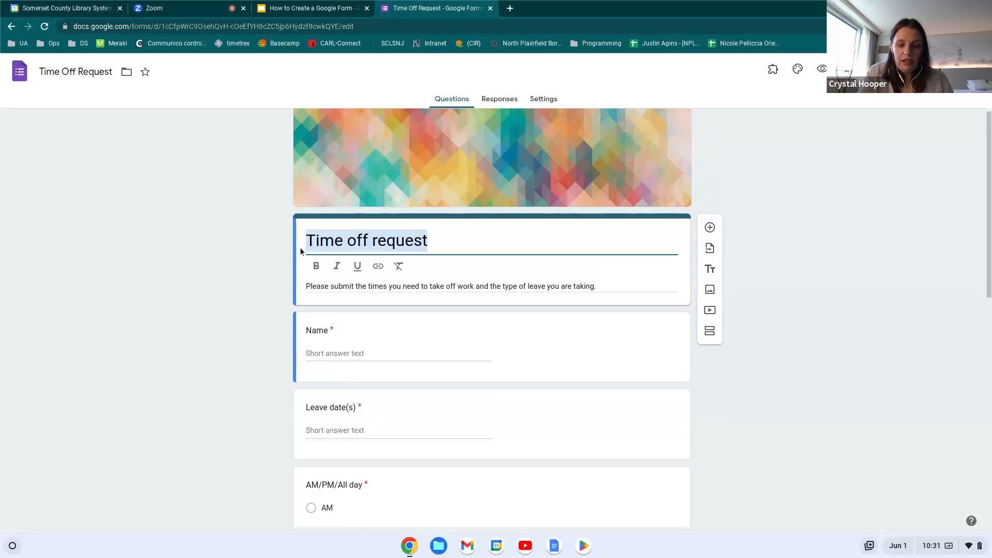
type("Time Off Request")
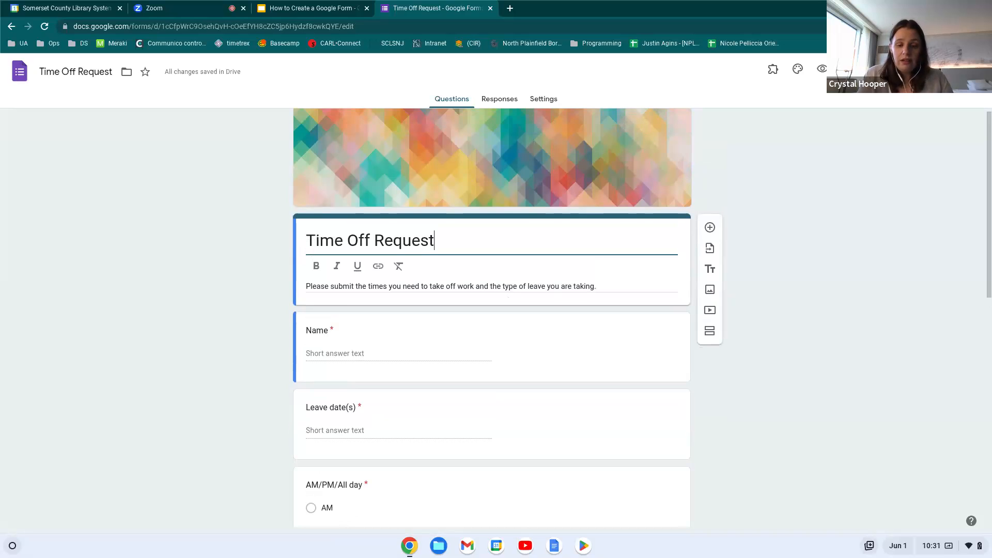
key("BackSpace")
key("BackSpace")
key("BackSpace")
key("BackSpace")
key("BackSpace")
key("BackSpace")
key("BackSpace")
key("BackSpace")
key("BackSpace")
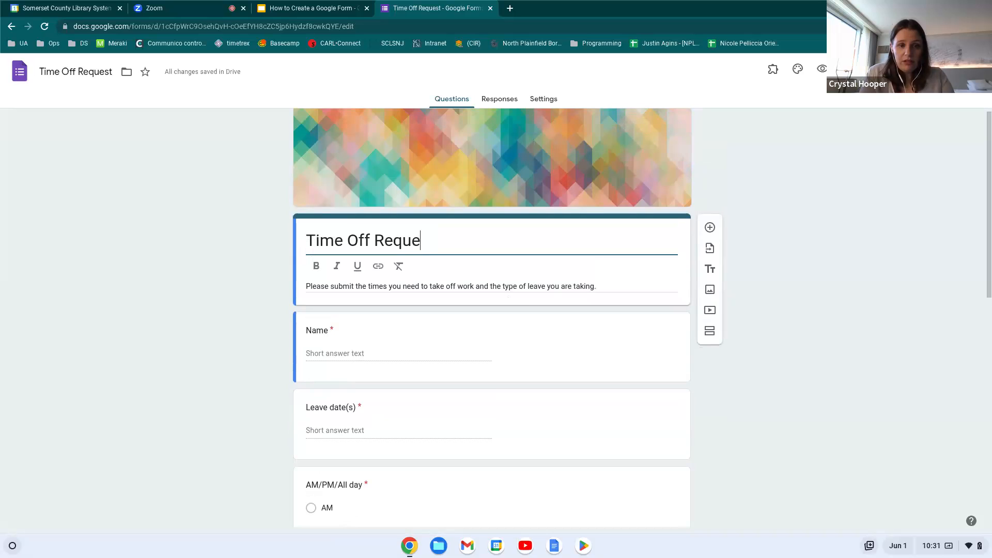
key("BackSpace")
key("BackSpace")
key("BackSpace")
key("BackSpace")
key("BackSpace")
key("BackSpace")
type("IME OFF REQUESTS")
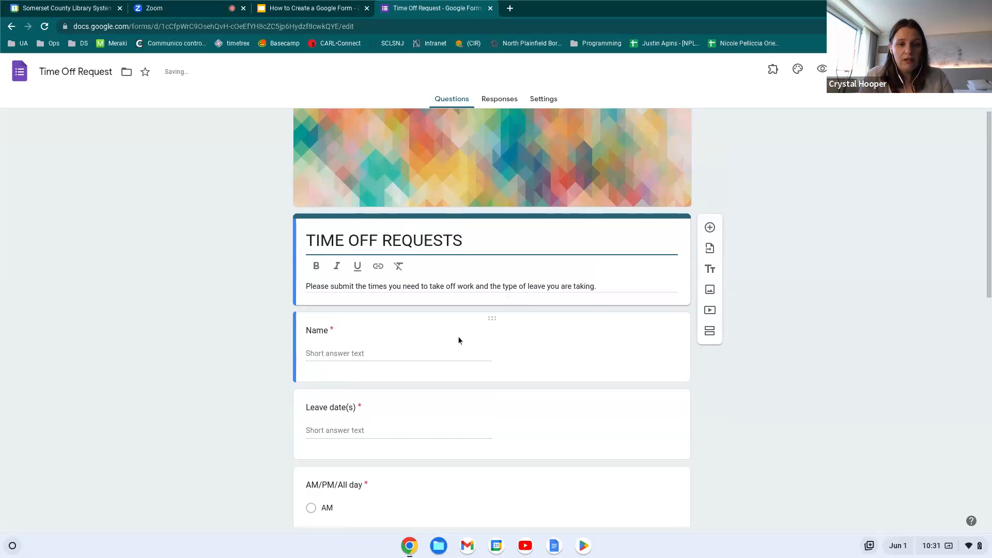
triple_click(486, 286)
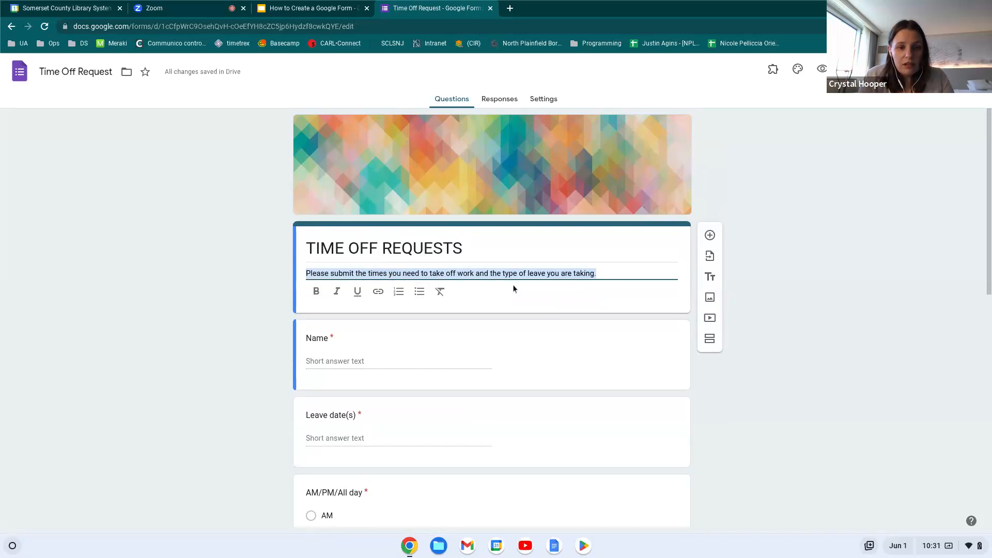
Add the line 'Remember to ask for time off at least one week in advance.' above the description
left_click(599, 273)
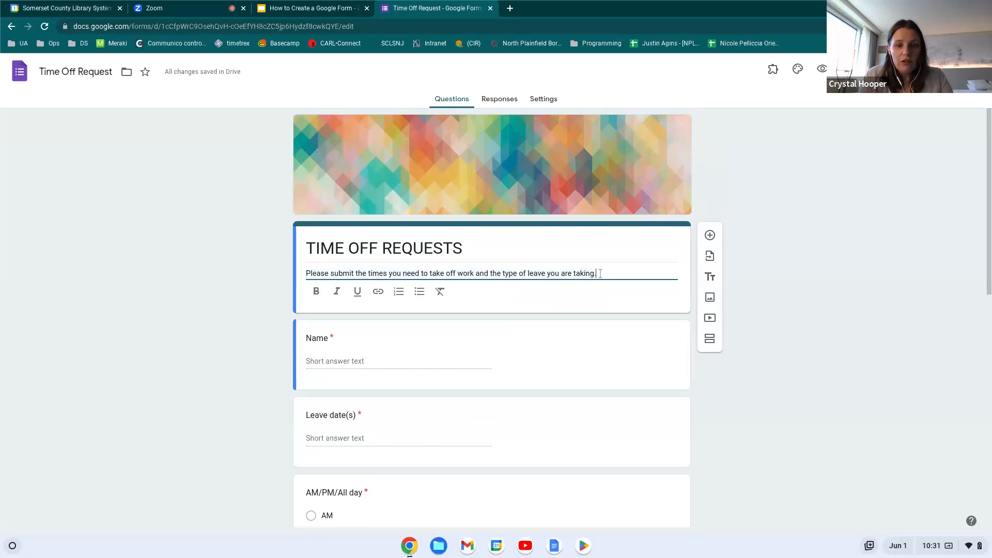
triple_click(600, 273)
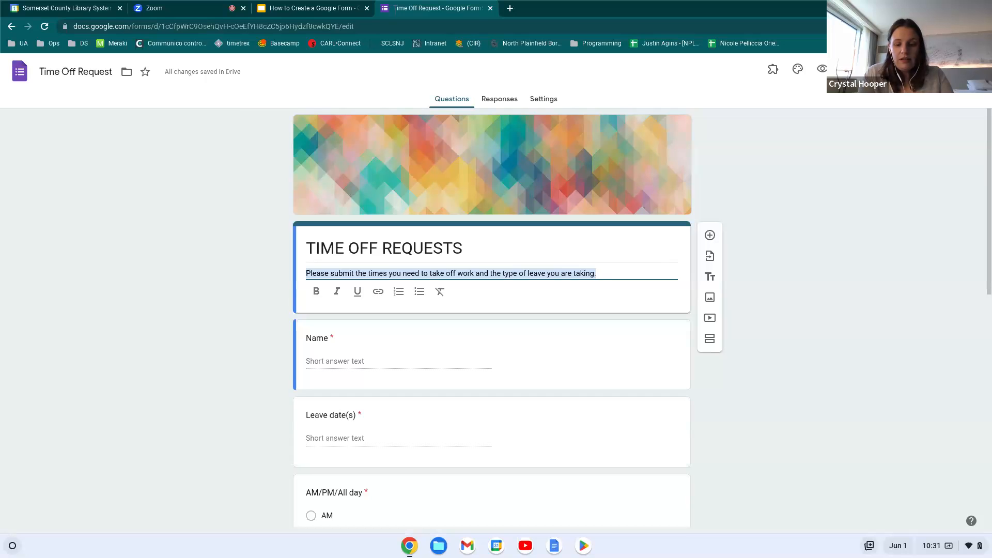
key("Left")
key("Return")
type("Remi")
key("BackSpace")
key("BackSpace")
type("mber to")
key("BackSpace")
key("BackSpace")
key("BackSpace")
key("BackSpace")
key("BackSpace")
key("BackSpace")
type("ember to")
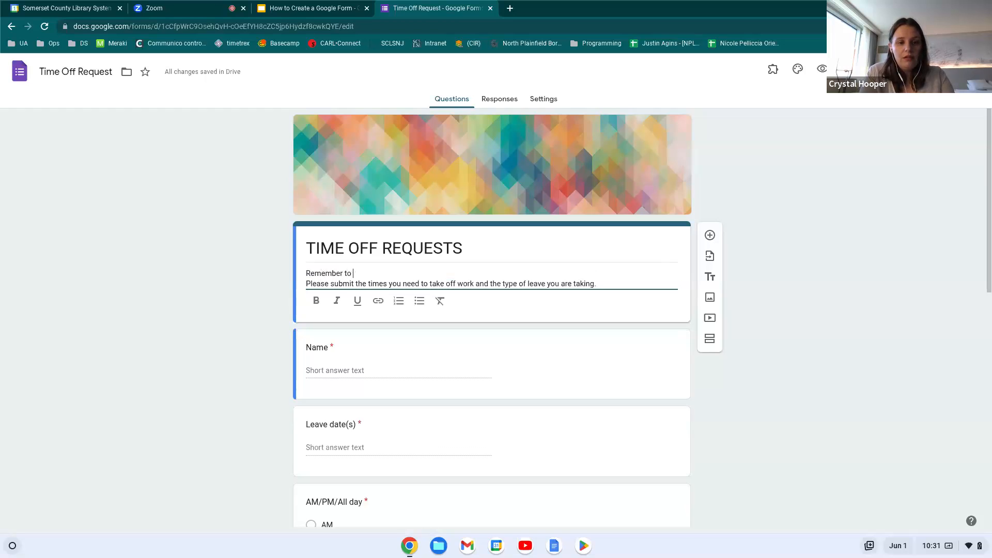
type(" ask for time off at least one ")
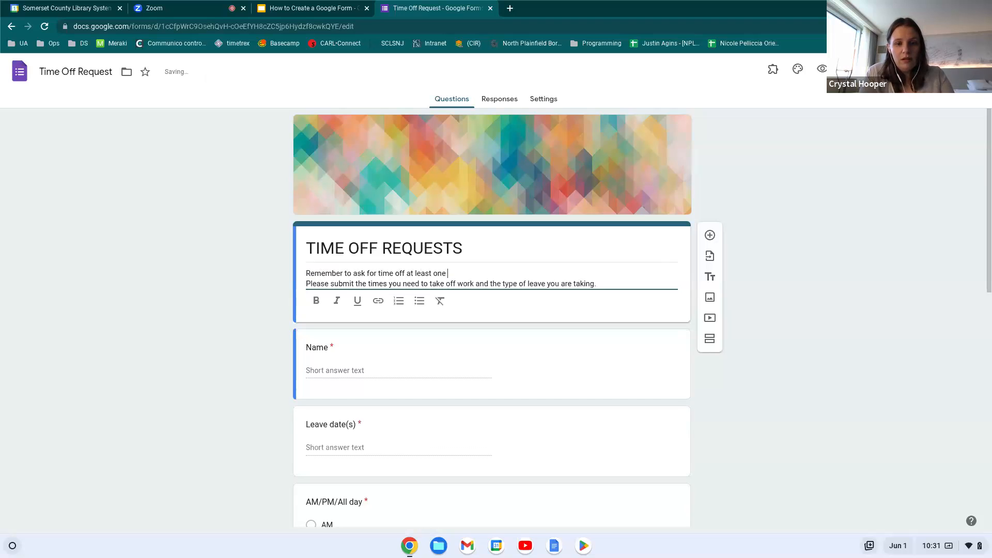
type("week in advance.")
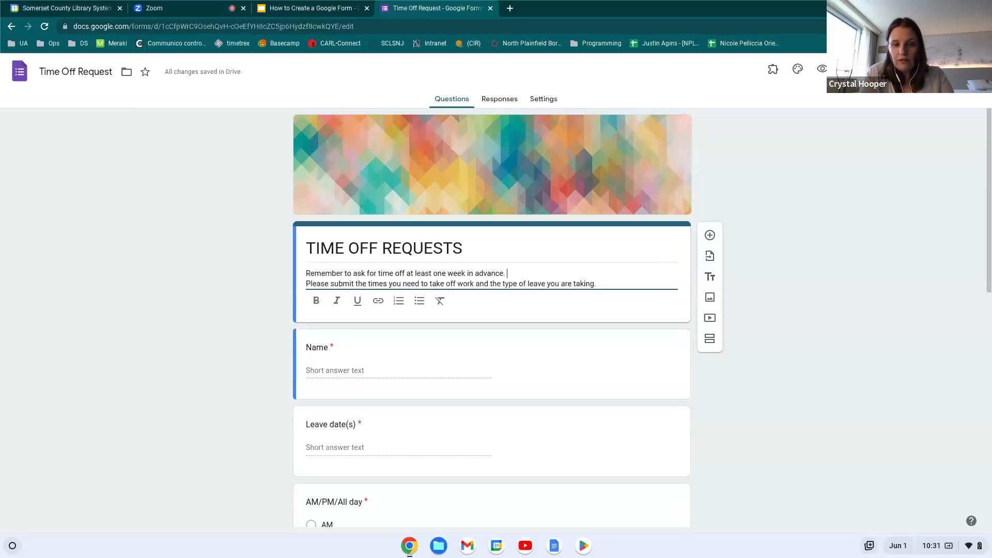
key("Return")
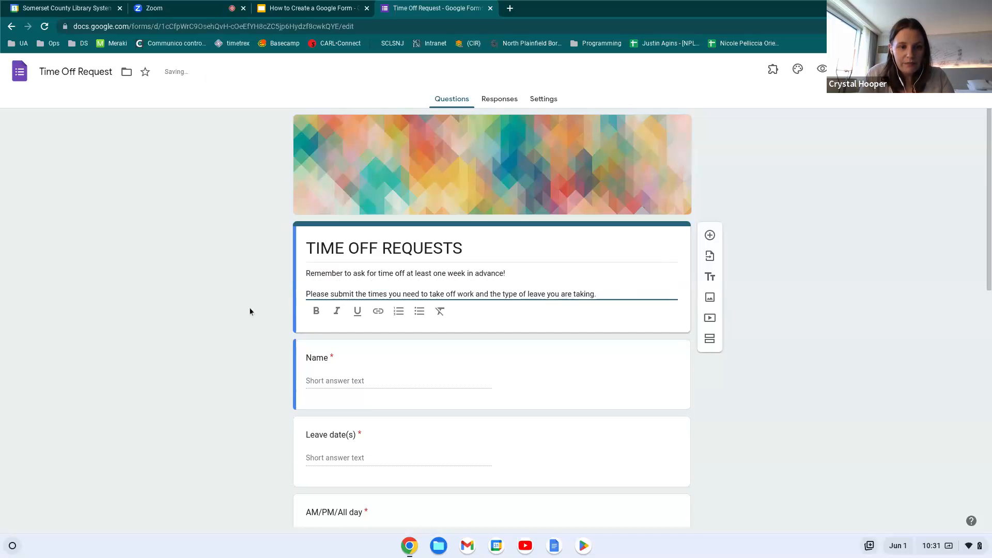
Make the first description line bold
mouse_move(306, 283)
left_mouse_down()
mouse_move(369, 290)
mouse_move(298, 275)
left_mouse_up()
left_click(316, 311)
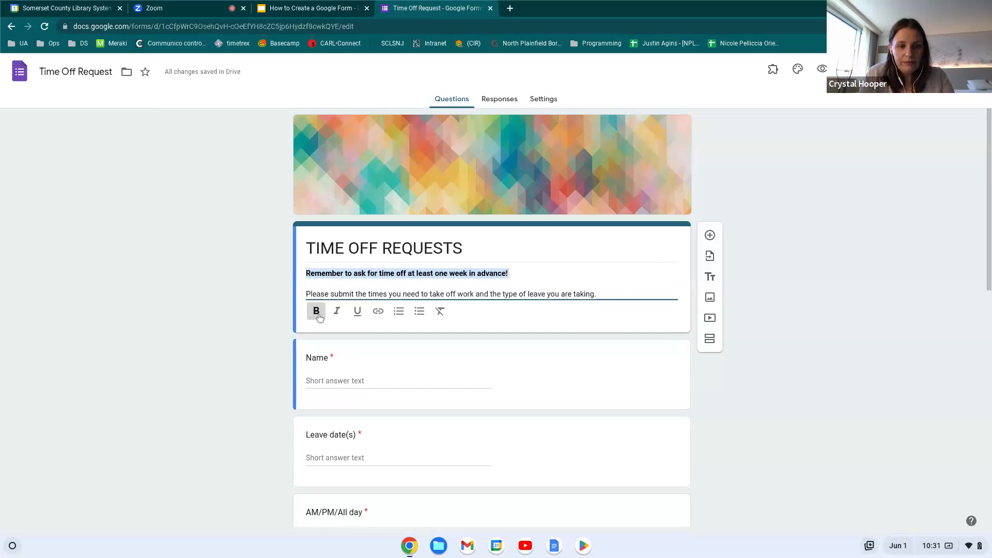
left_click(265, 311)
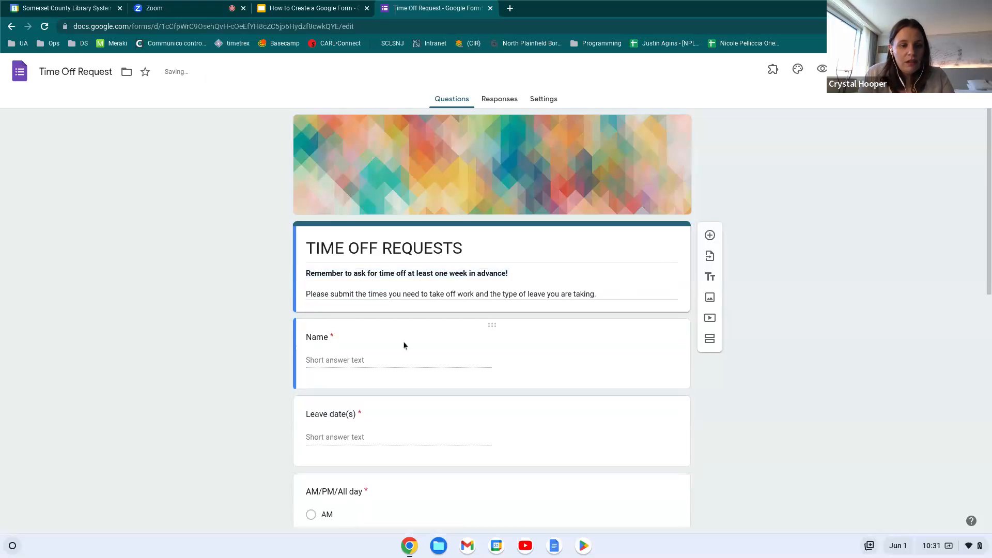
scroll(408, 349, "down", 2)
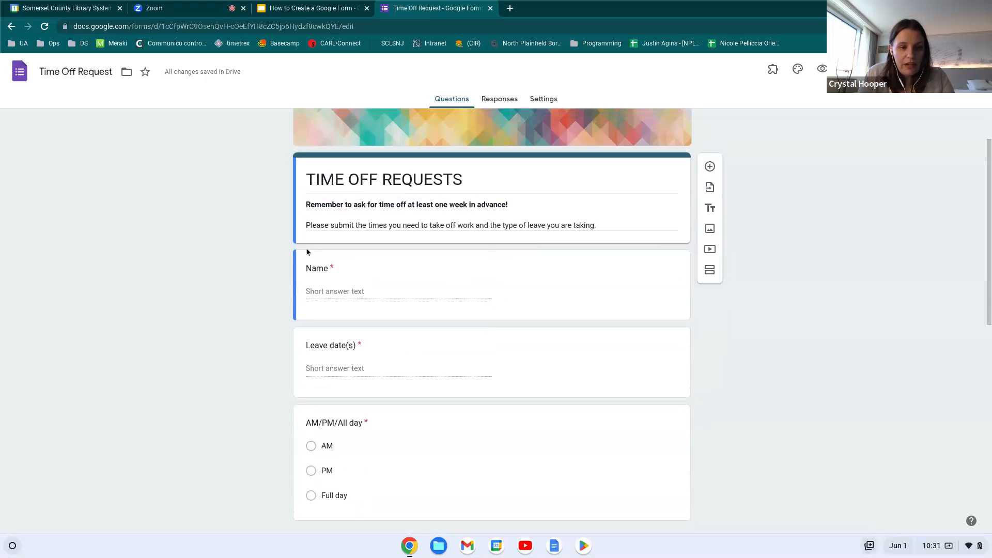
Leave the Name question and view the Responses tab, which shows 0 responses
left_click(334, 269)
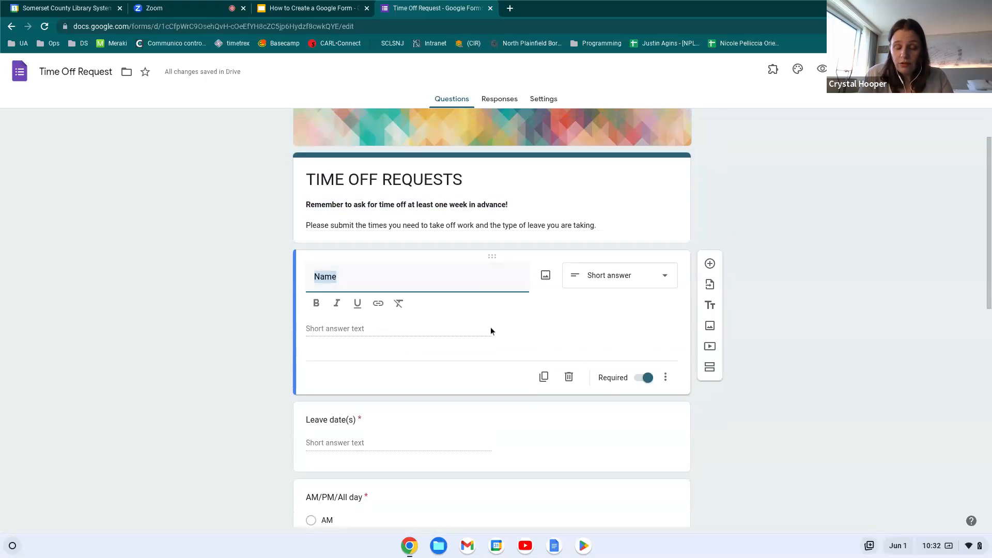
scroll(362, 380, "down", 1)
scroll(413, 391, "up", 1)
left_click(255, 360)
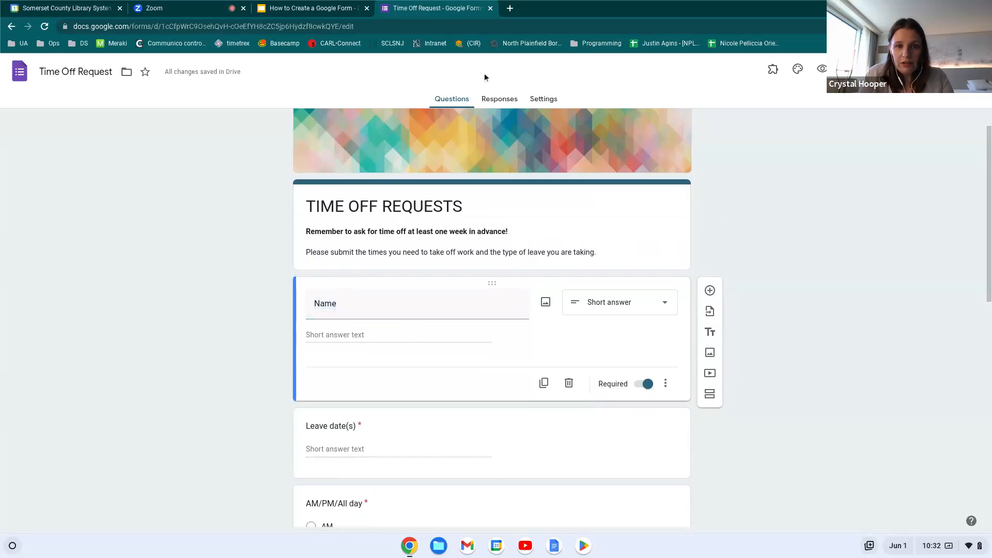
left_click(506, 100)
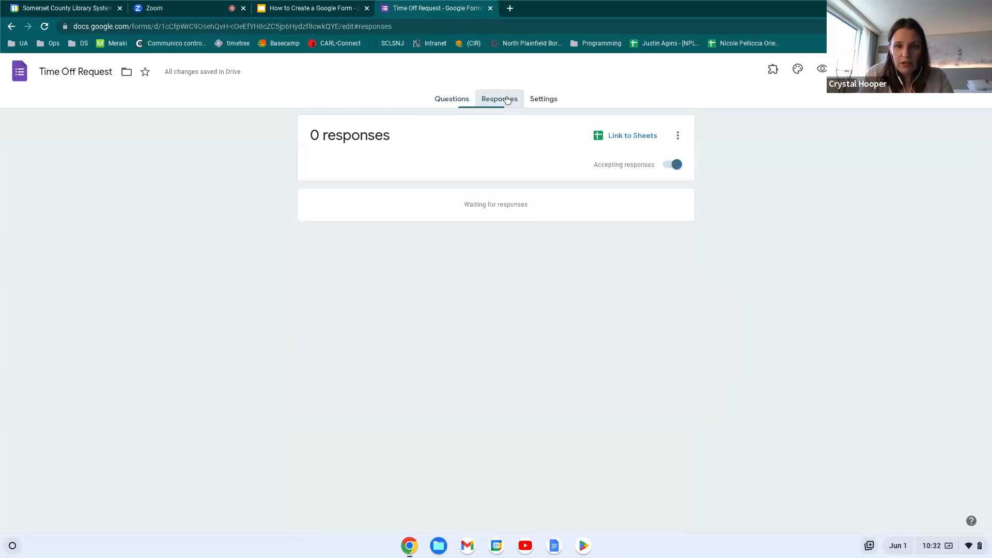
left_click(539, 99)
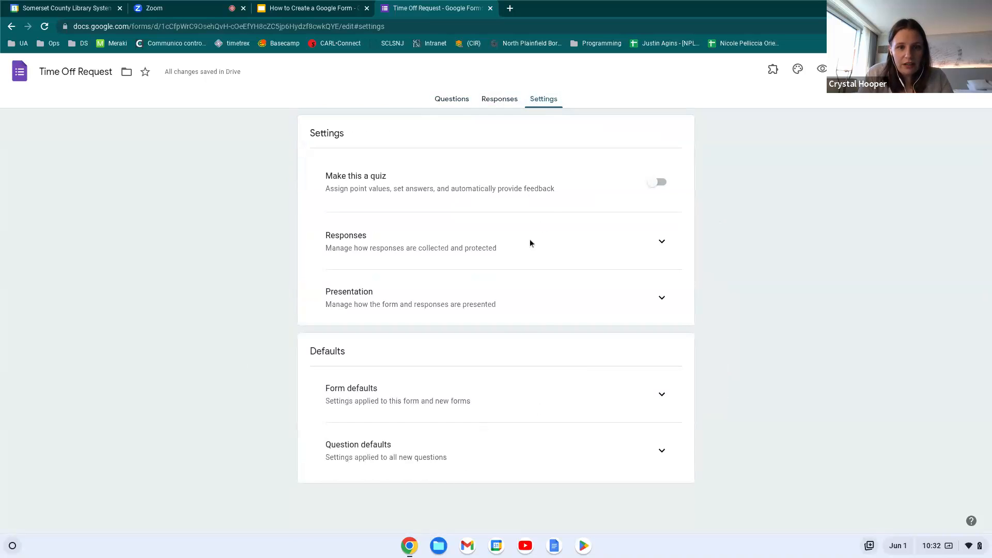
left_click(500, 99)
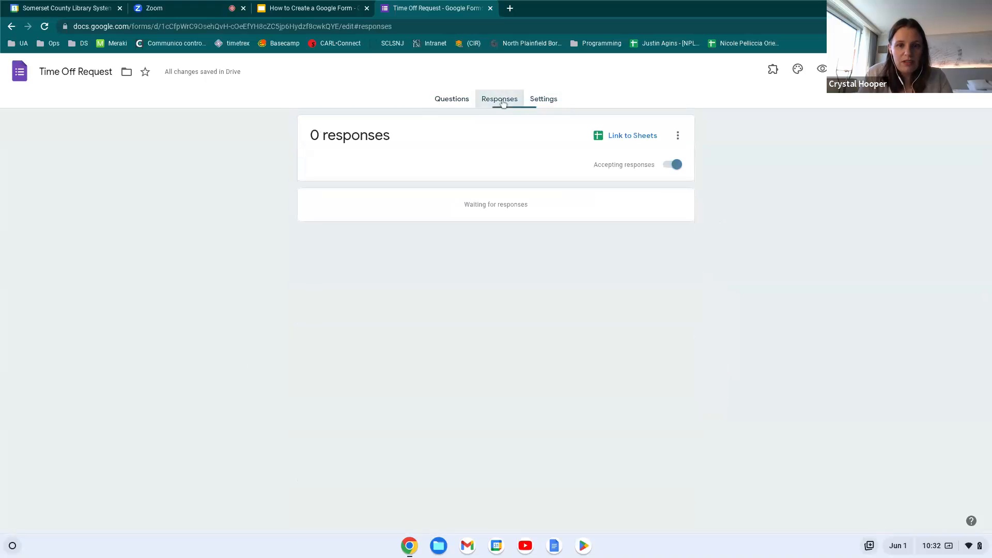
Back in Questions, switch Leave date(s) to Date, then return it to Short answer
left_click(454, 101)
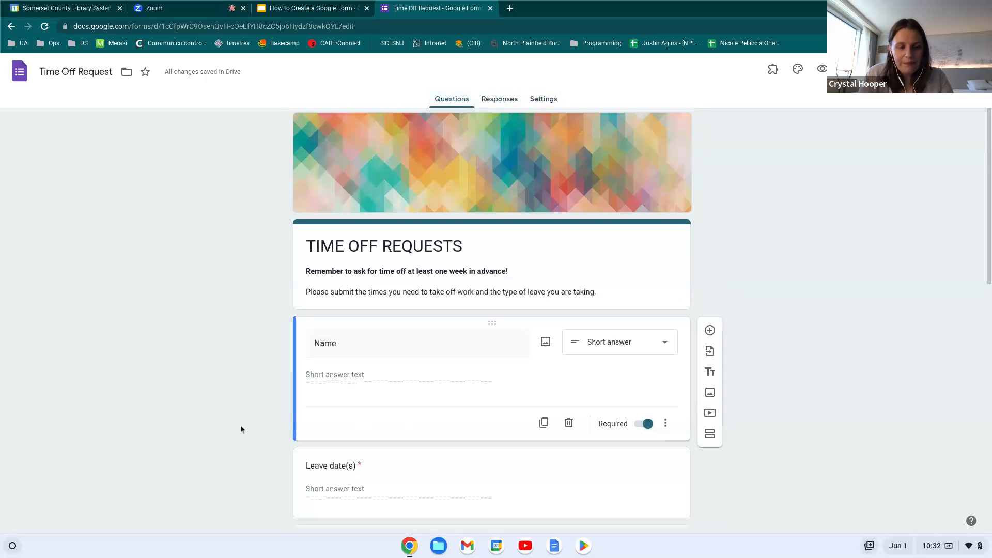
scroll(240, 425, "down", 2)
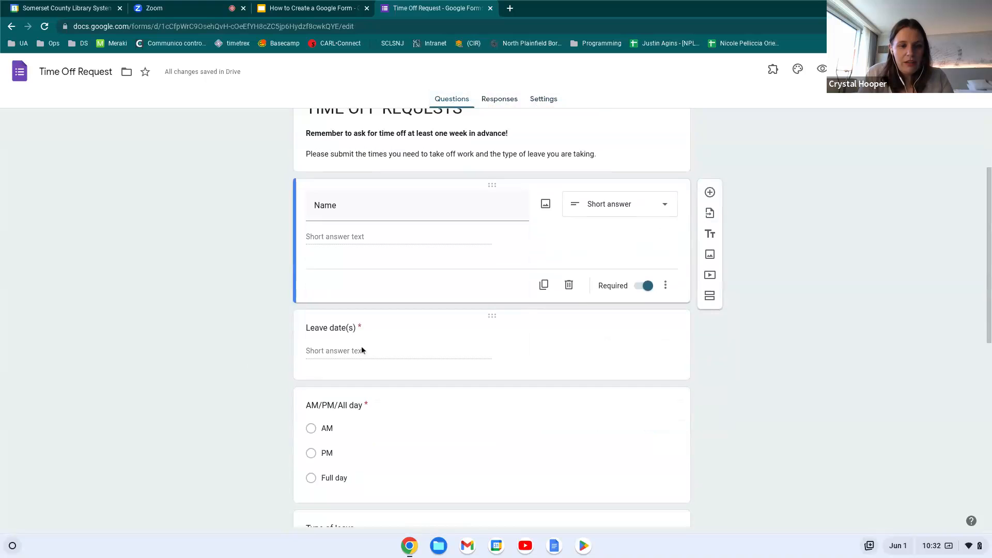
left_click(361, 347)
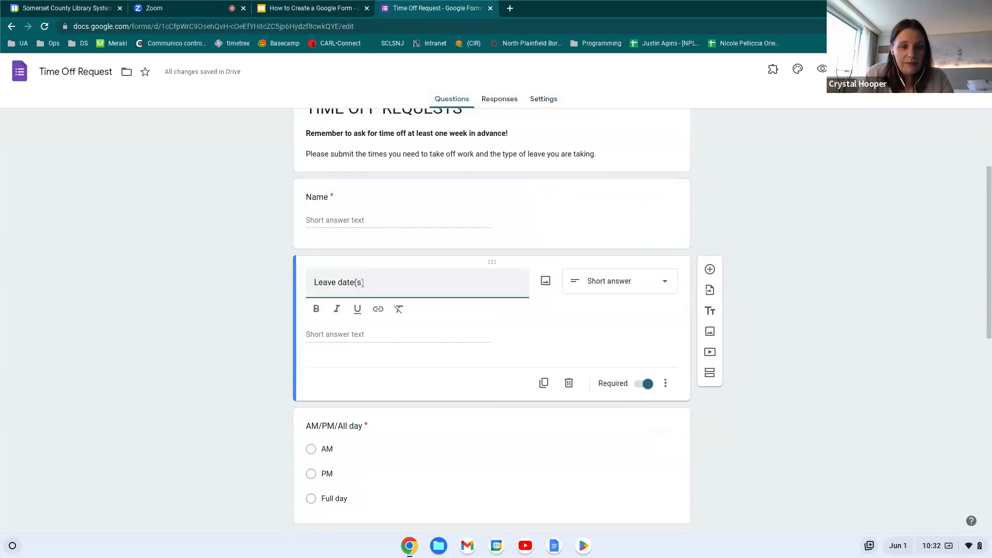
left_click(358, 332)
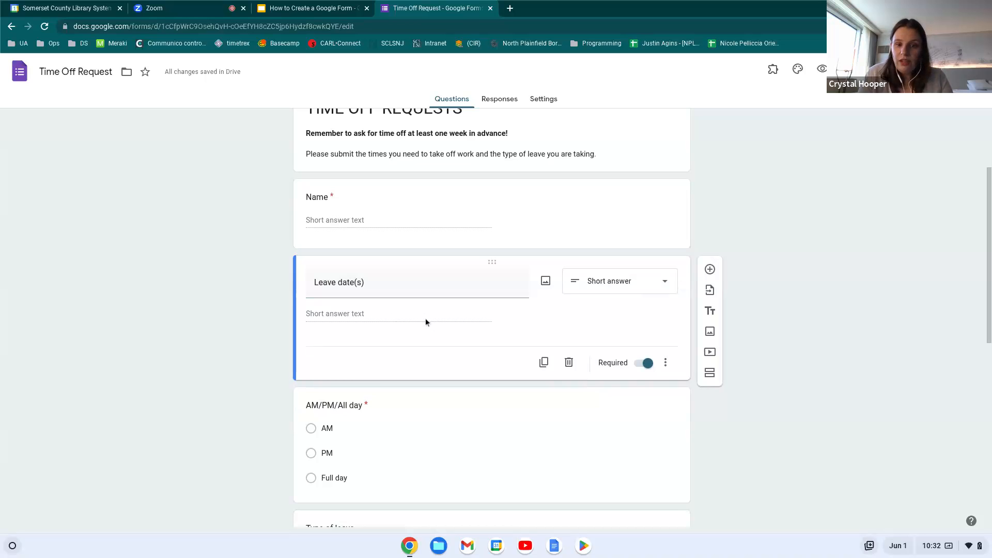
left_click(662, 284)
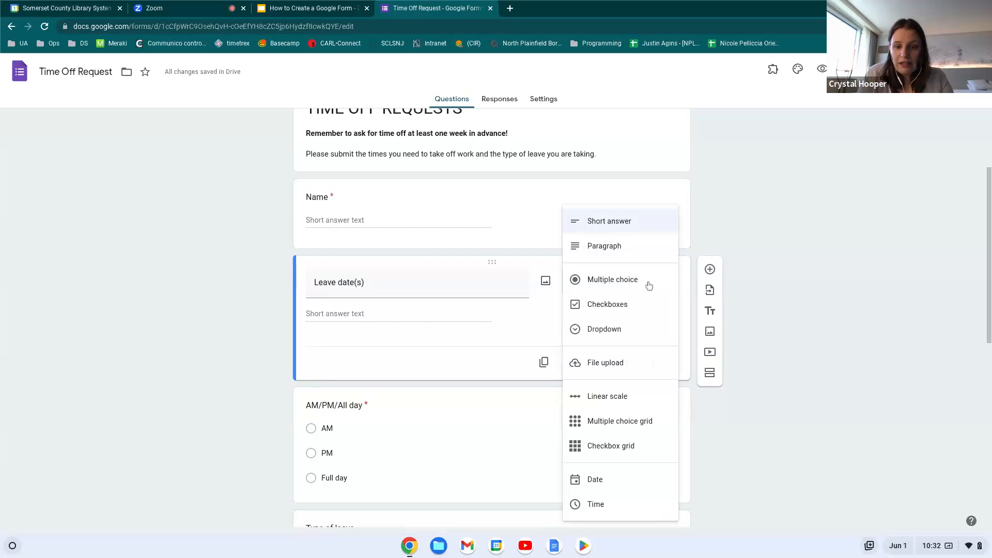
left_click(622, 486)
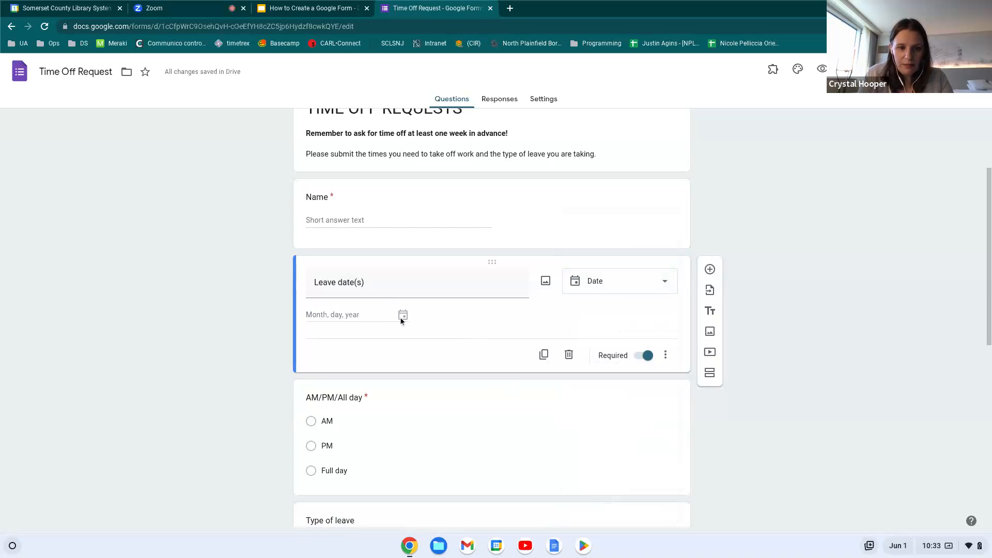
left_click(643, 292)
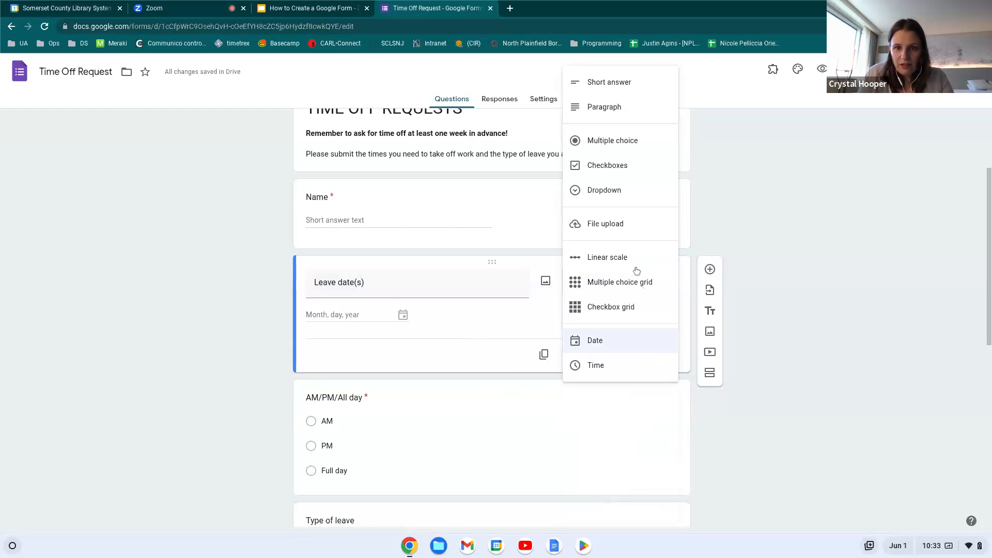
left_click(612, 84)
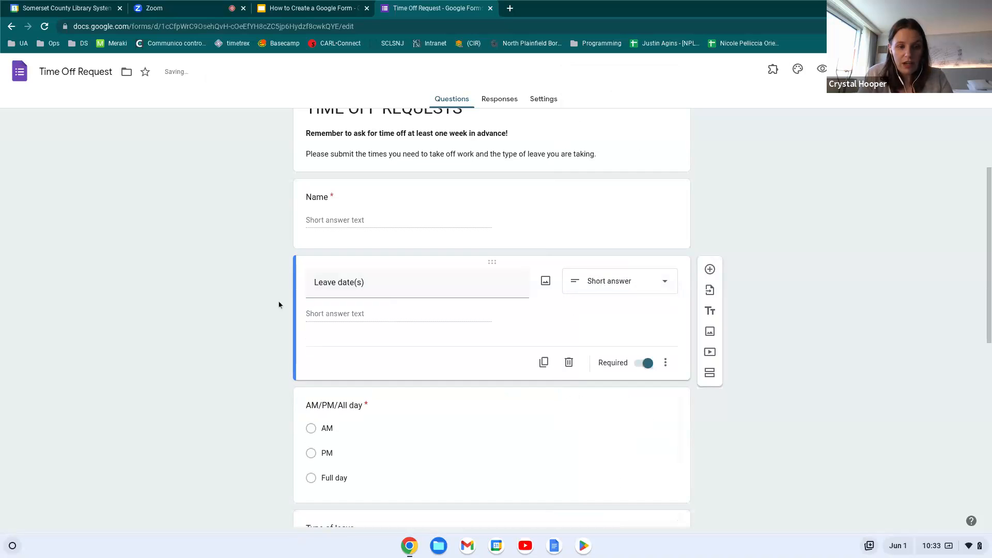
scroll(270, 352, "down", 3)
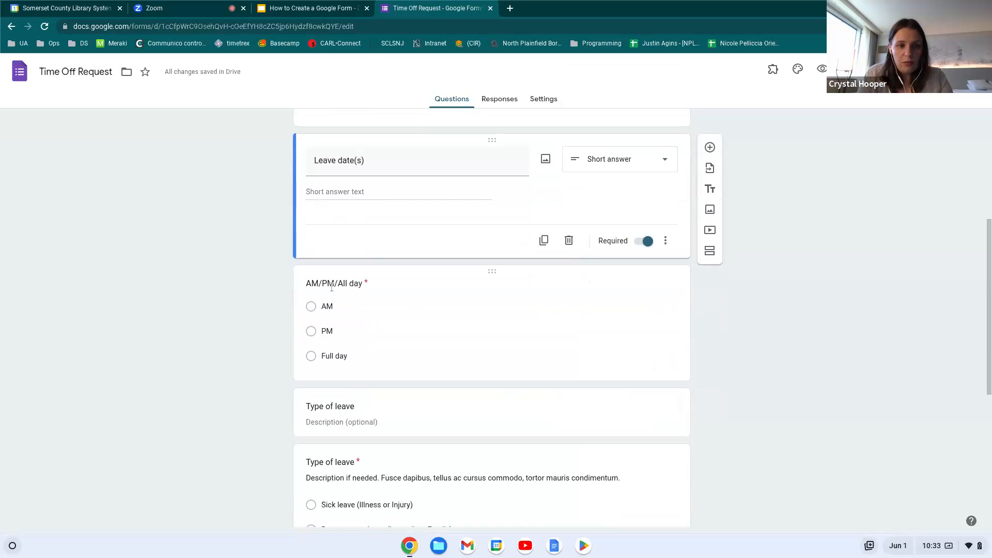
scroll(377, 327, "down", 6)
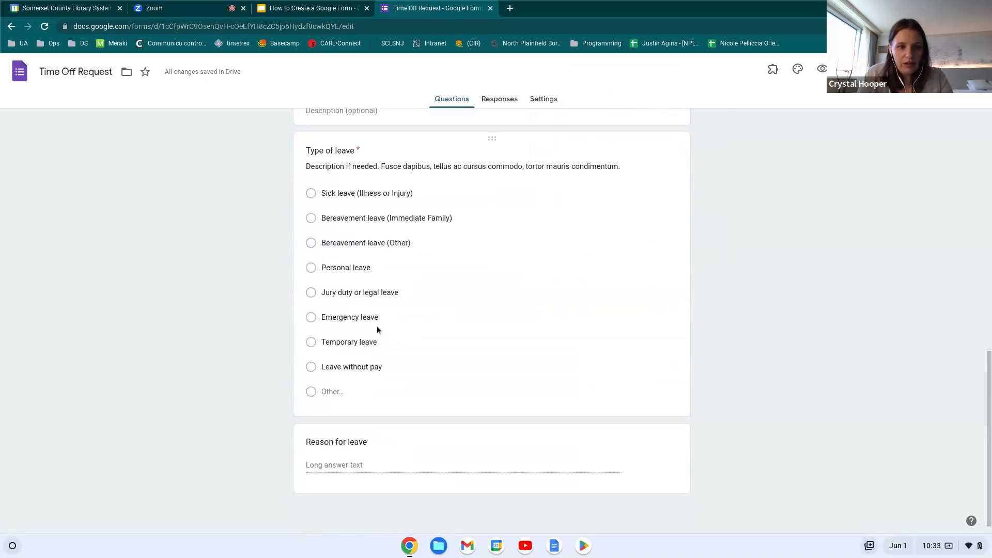
scroll(377, 330, "up", 2)
left_click(353, 235)
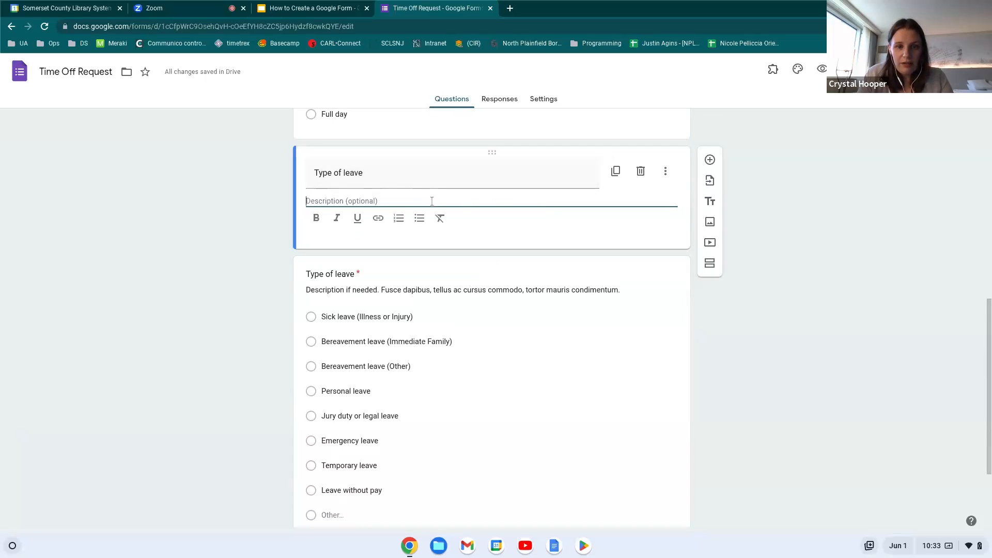
left_click(665, 171)
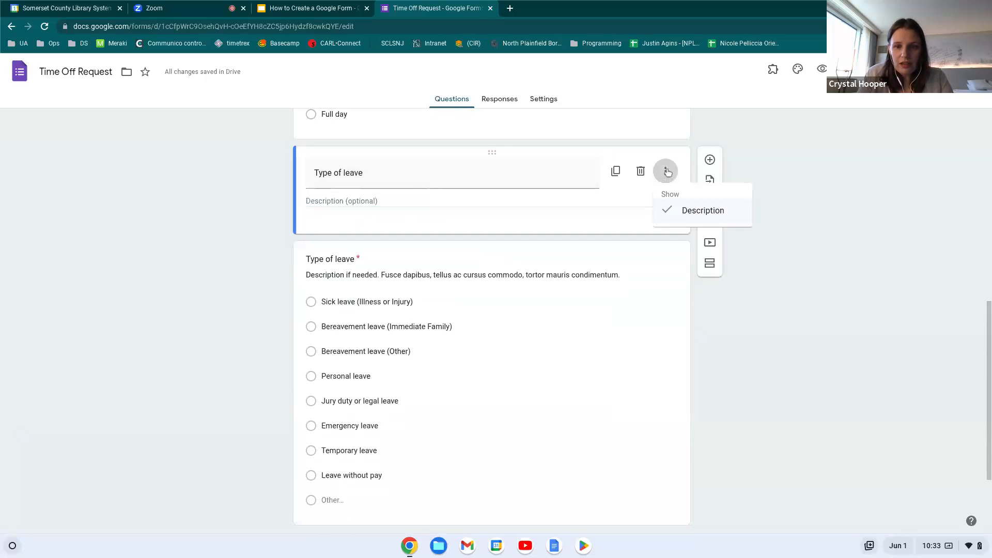
left_click(450, 197)
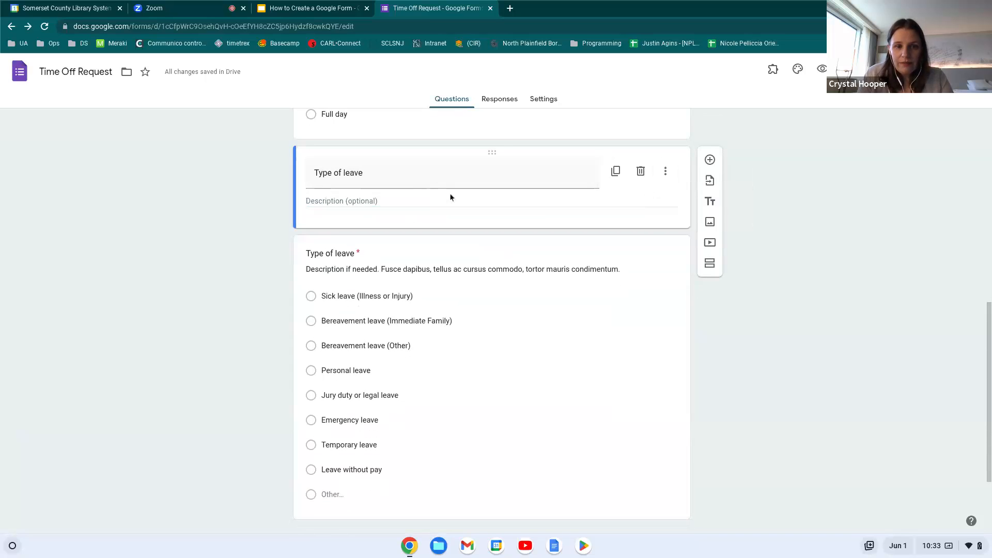
left_click(406, 201)
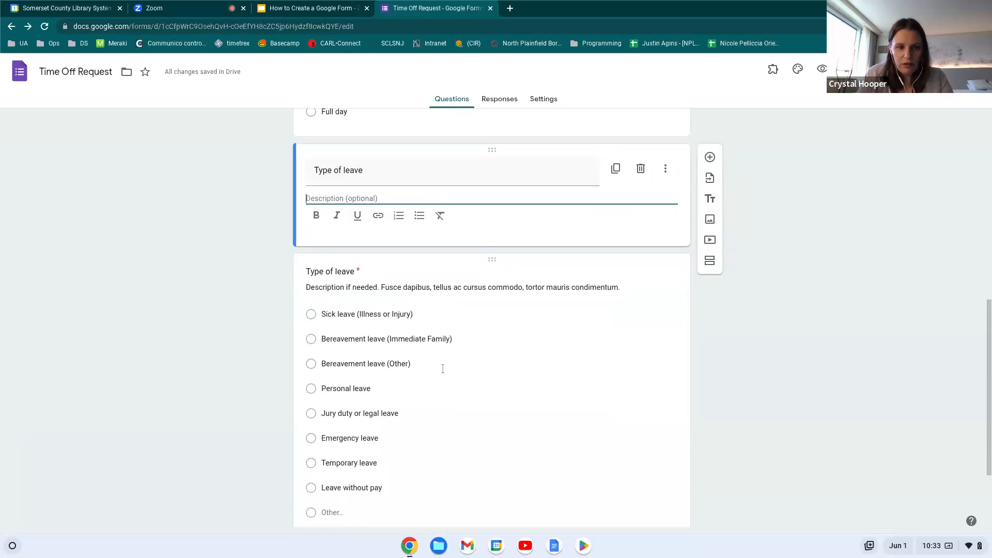
scroll(442, 367, "down", 1)
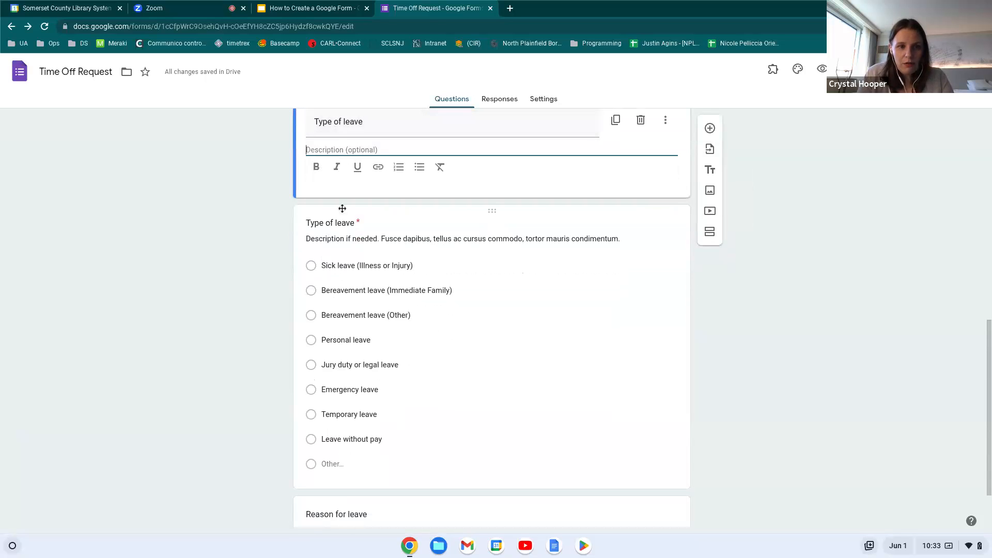
scroll(374, 206, "up", 1)
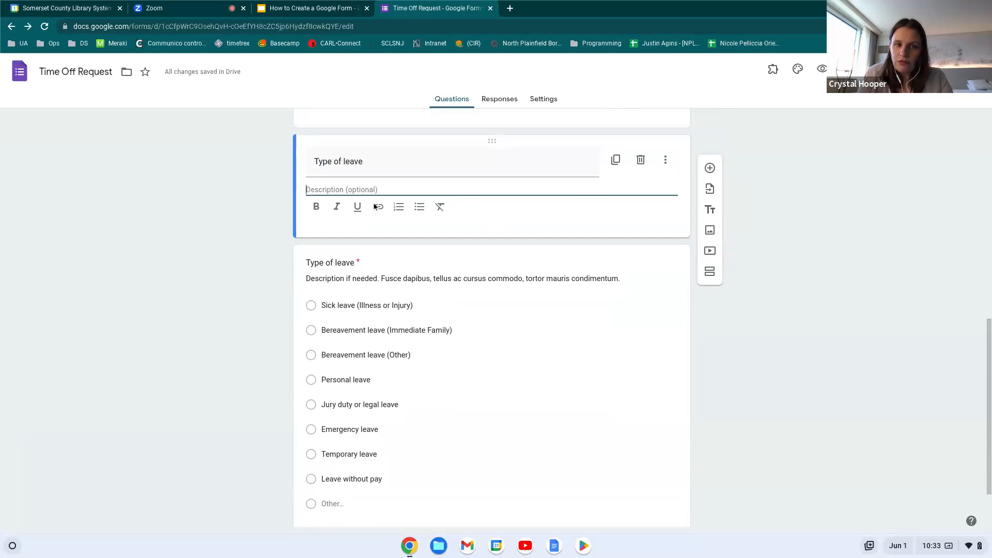
scroll(469, 333, "down", 1)
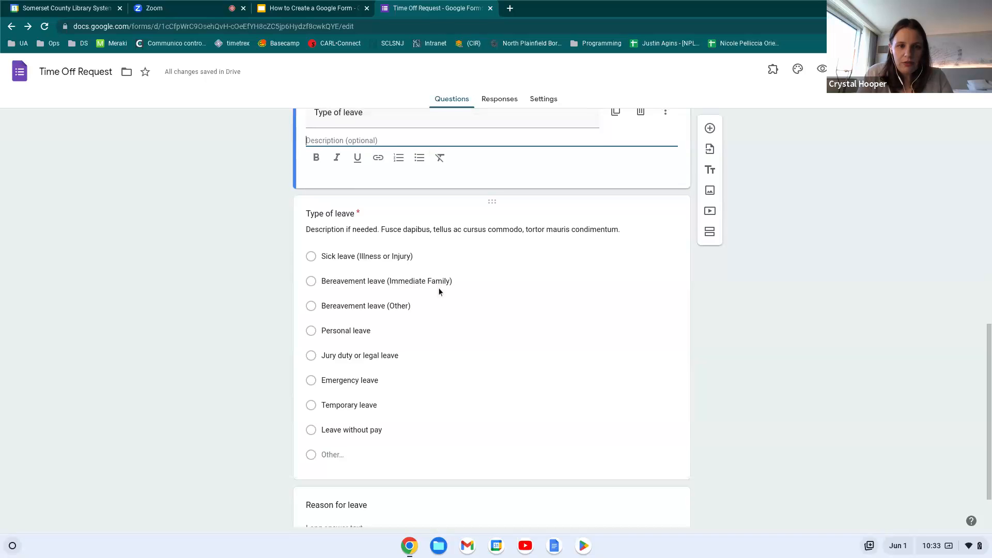
scroll(438, 287, "down", 1)
scroll(438, 287, "up", 2)
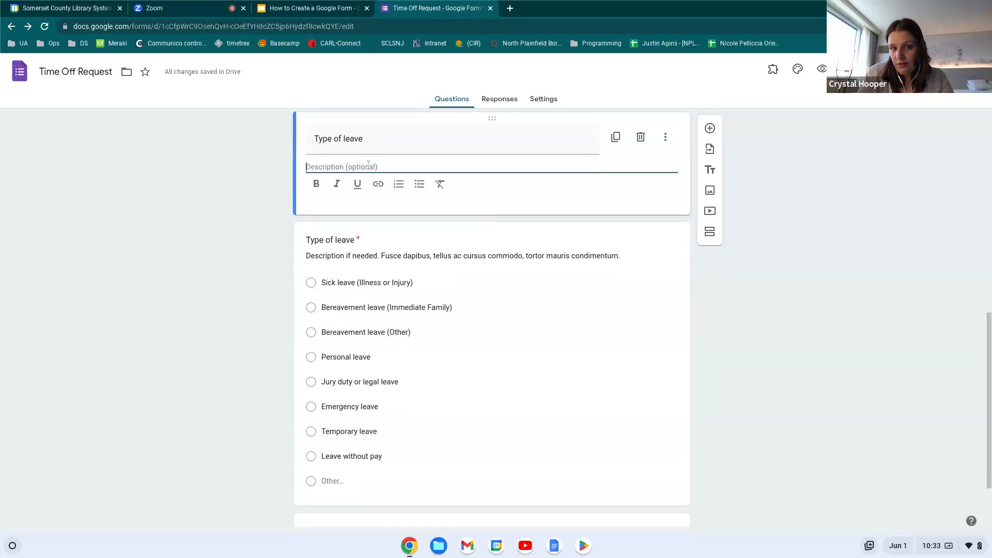
scroll(388, 327, "down", 3)
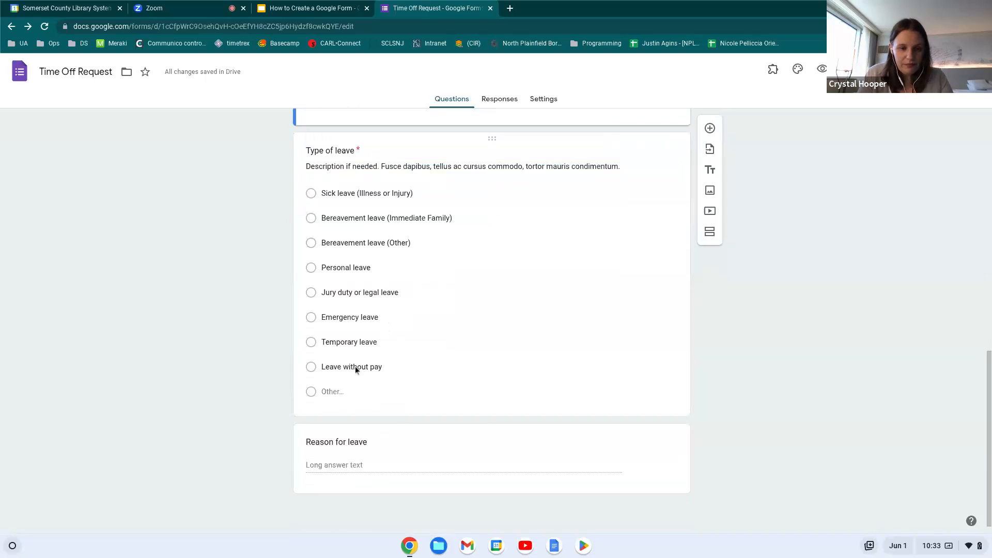
left_click(366, 463)
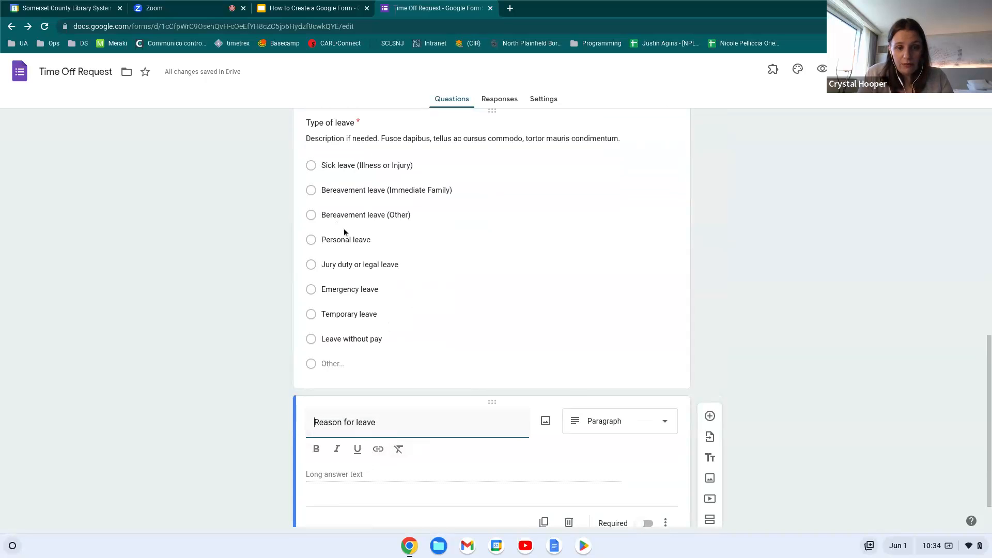
scroll(347, 235, "down", 1)
scroll(358, 239, "up", 1)
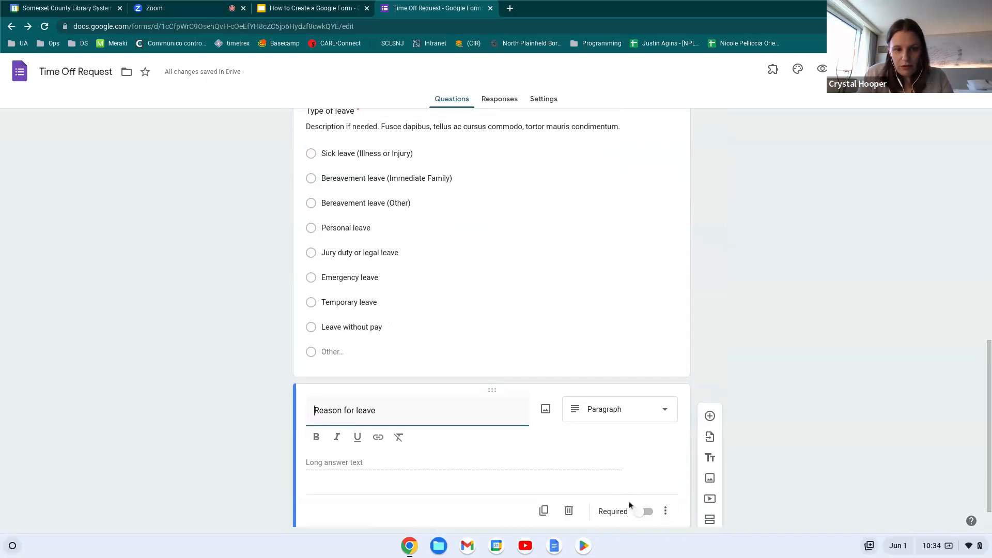
scroll(630, 504, "up", 15)
Select the Name question, then place the caret in the form heading
left_click(534, 348)
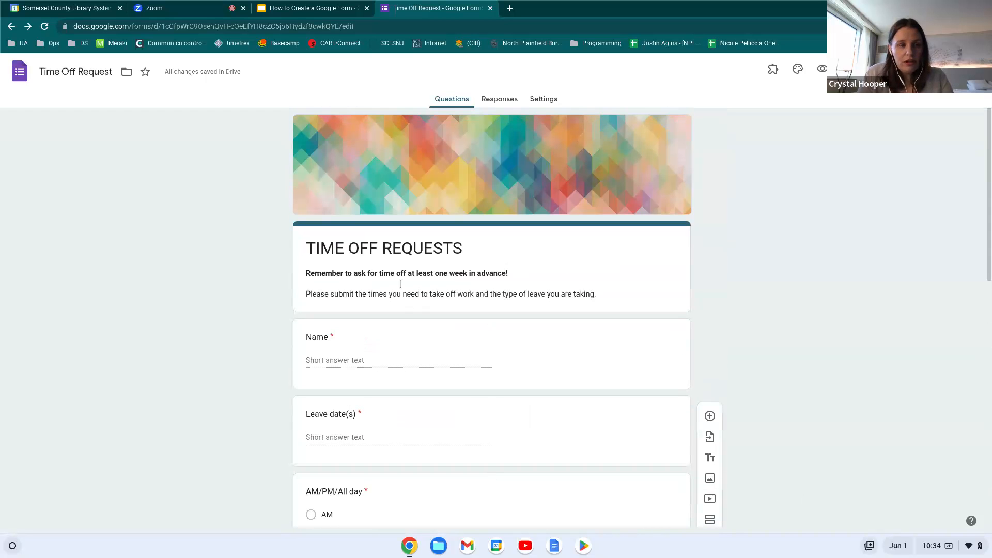
left_click(337, 251)
left_click(340, 251)
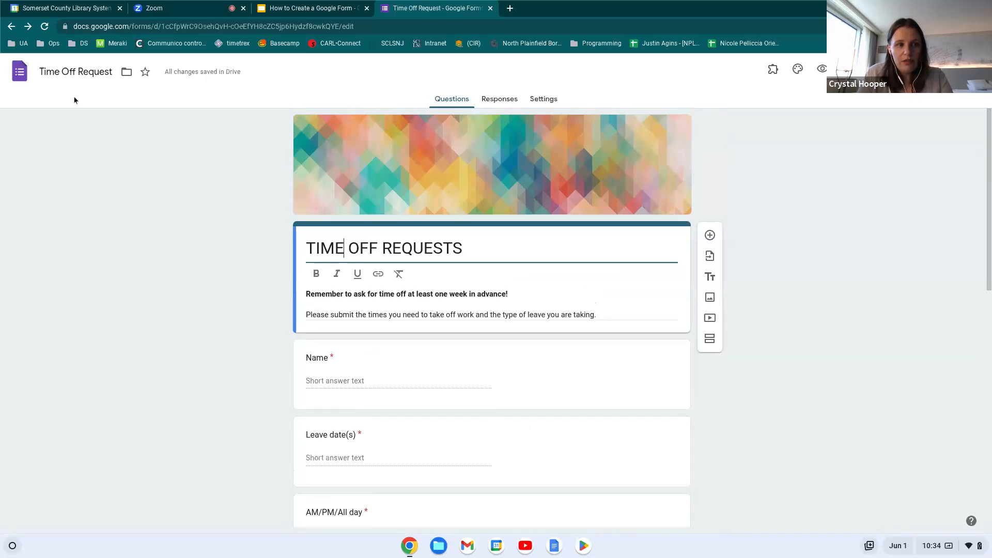
Change the file name from 'Time Off Request' to 'Google Forms Demo'
left_click(64, 72)
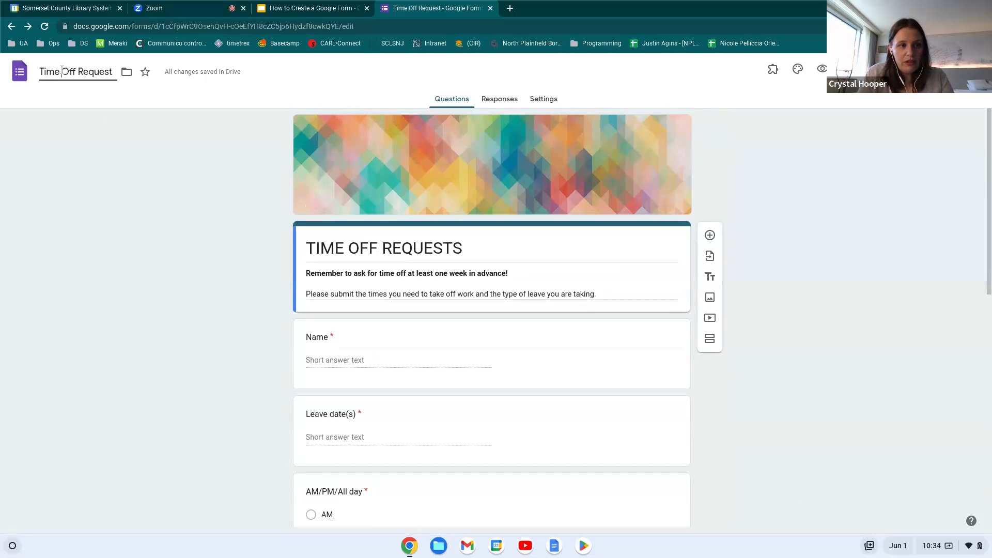
triple_click(90, 72)
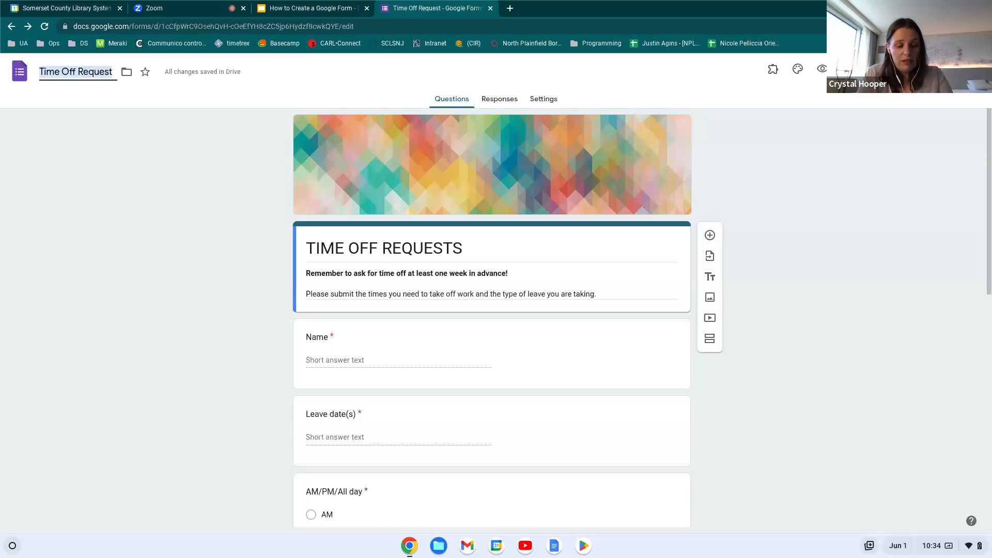
type("Google")
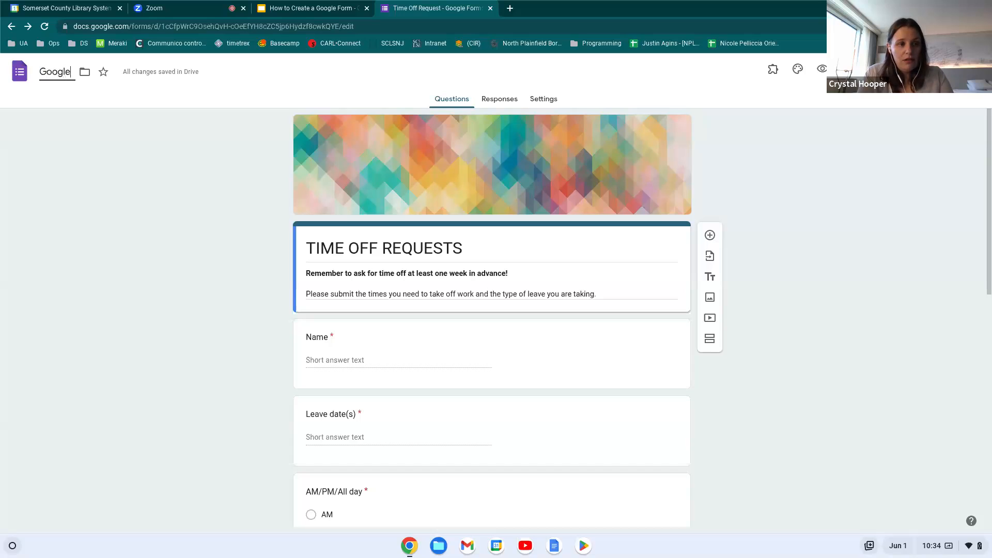
type(" Forms Demo")
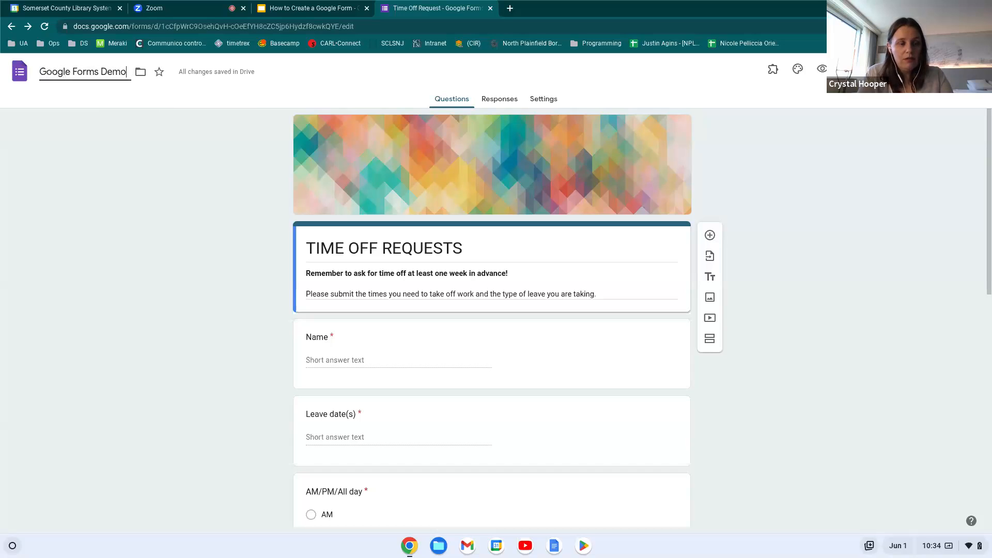
left_click(536, 253)
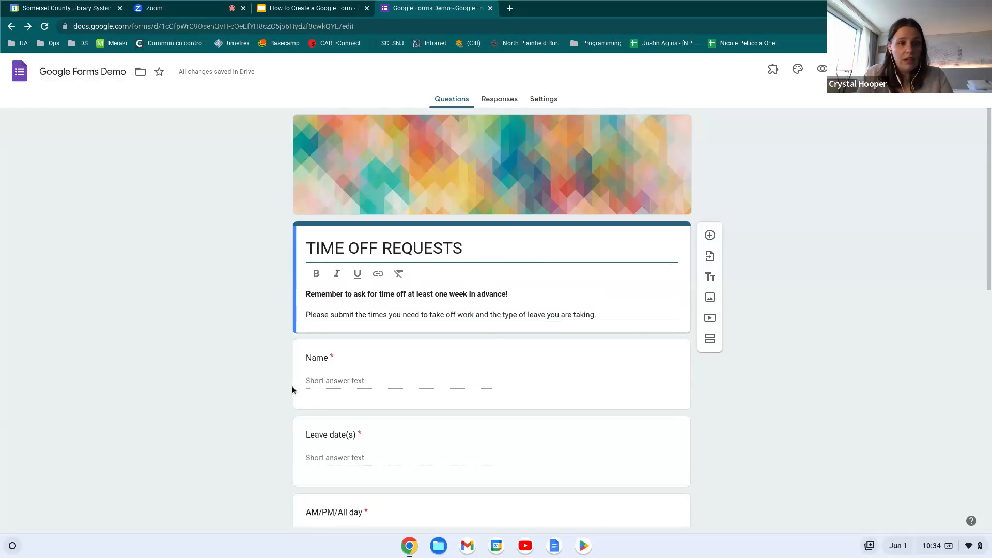
scroll(339, 434, "down", 10)
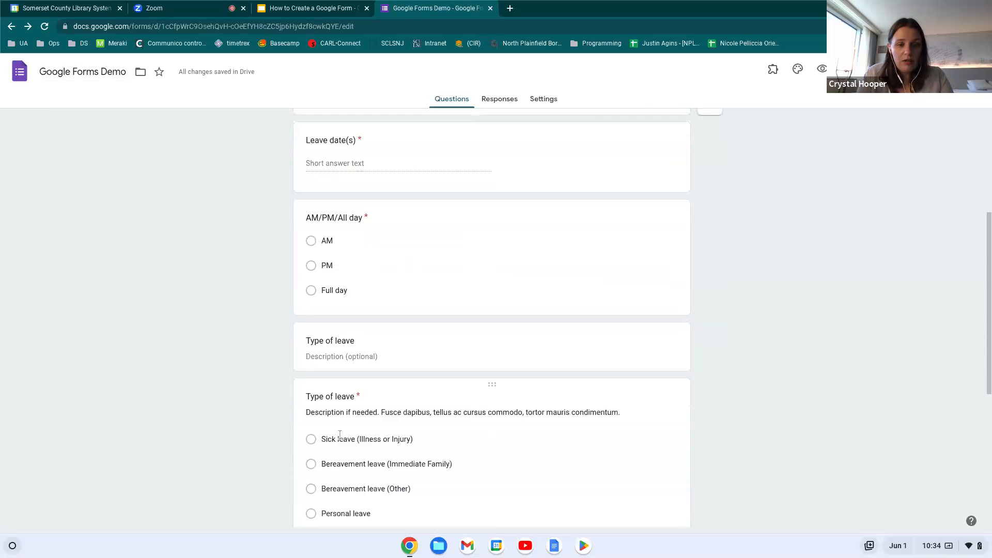
scroll(339, 454, "up", 10)
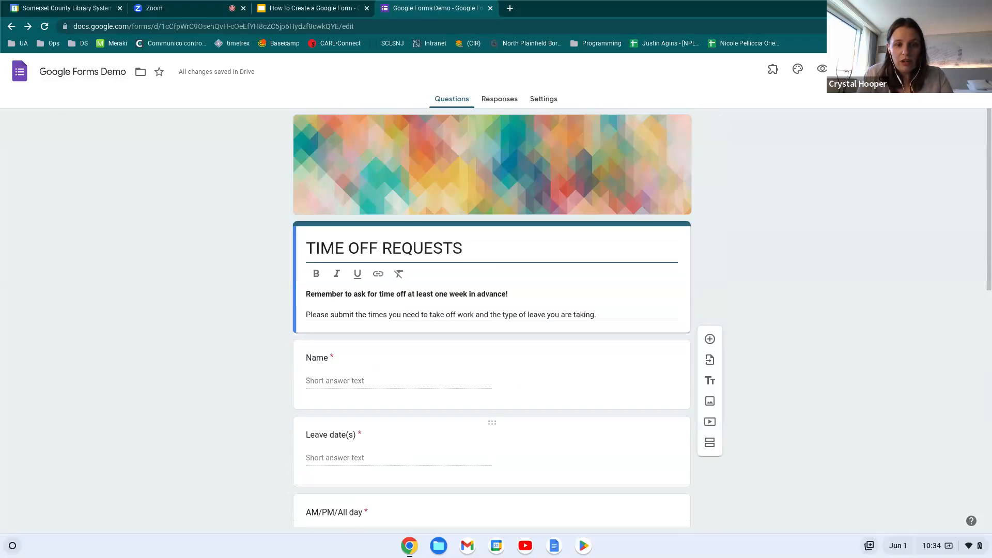
scroll(339, 455, "down", 1)
scroll(339, 454, "up", 1)
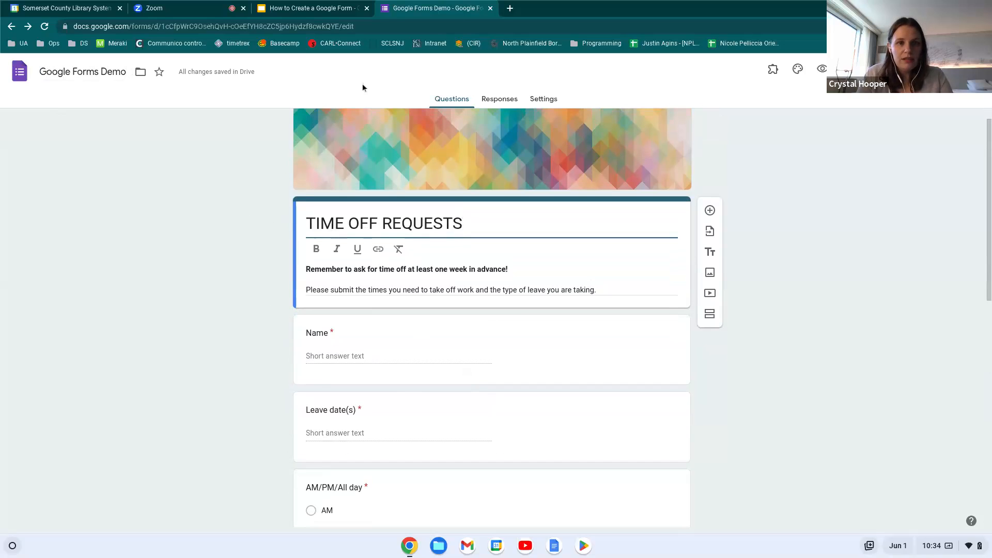
Close the Google Forms Demo tab and reach the Forms home page via the Google apps launcher
left_click(490, 9)
left_click(153, 8)
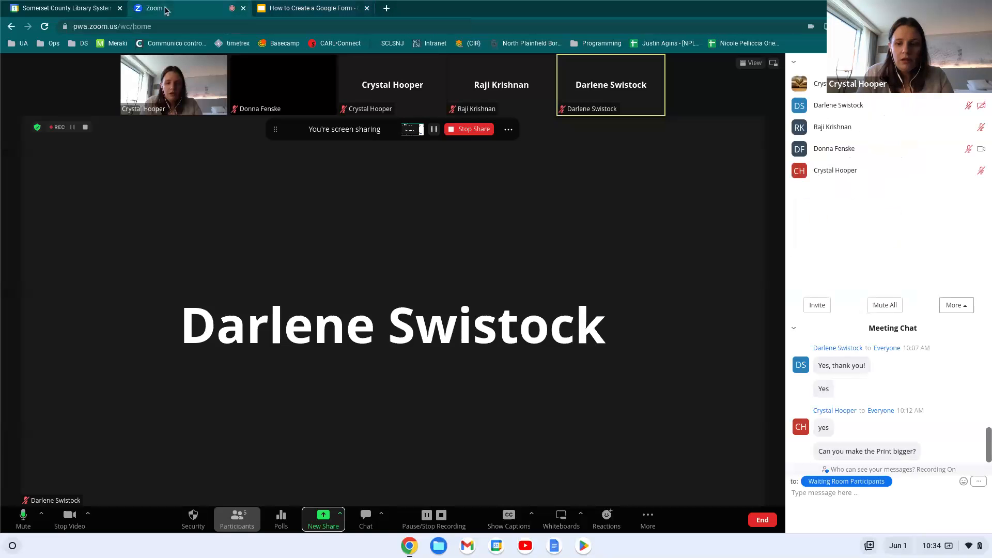
scroll(889, 434, "down", 1)
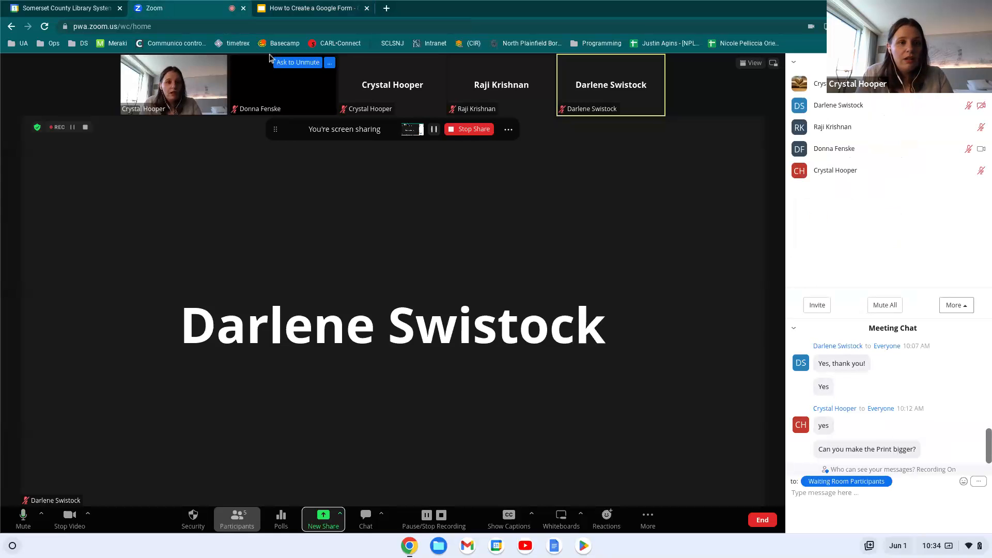
left_click(290, 8)
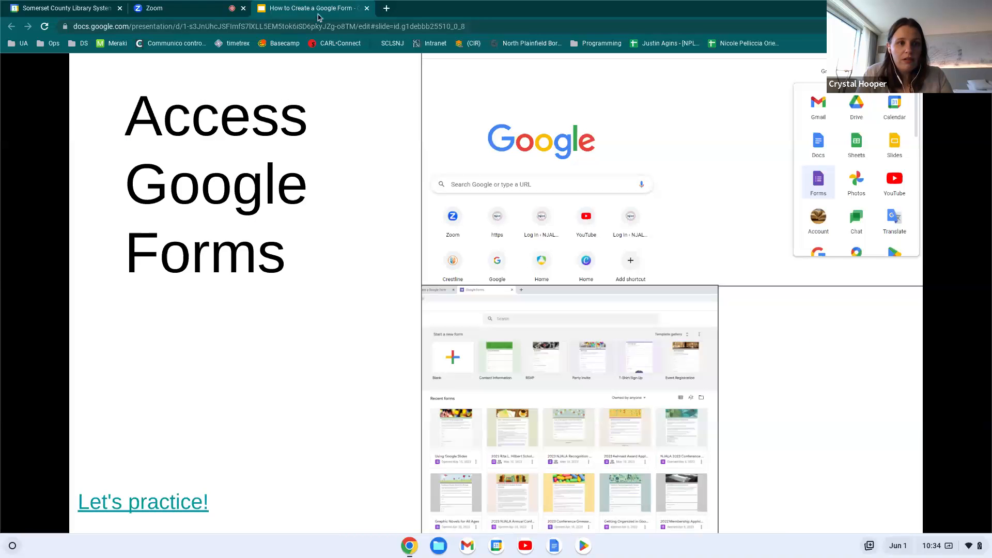
left_click(145, 504)
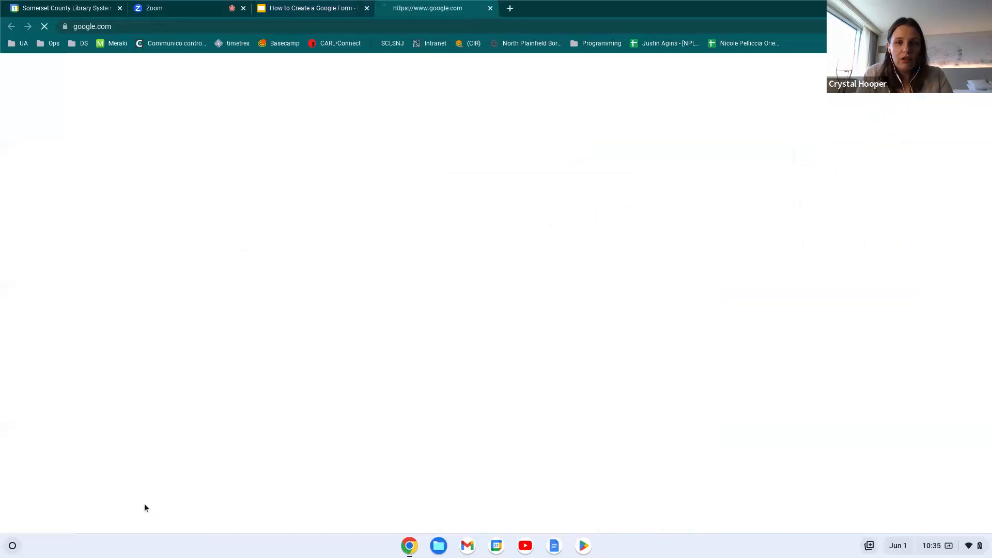
left_click(954, 69)
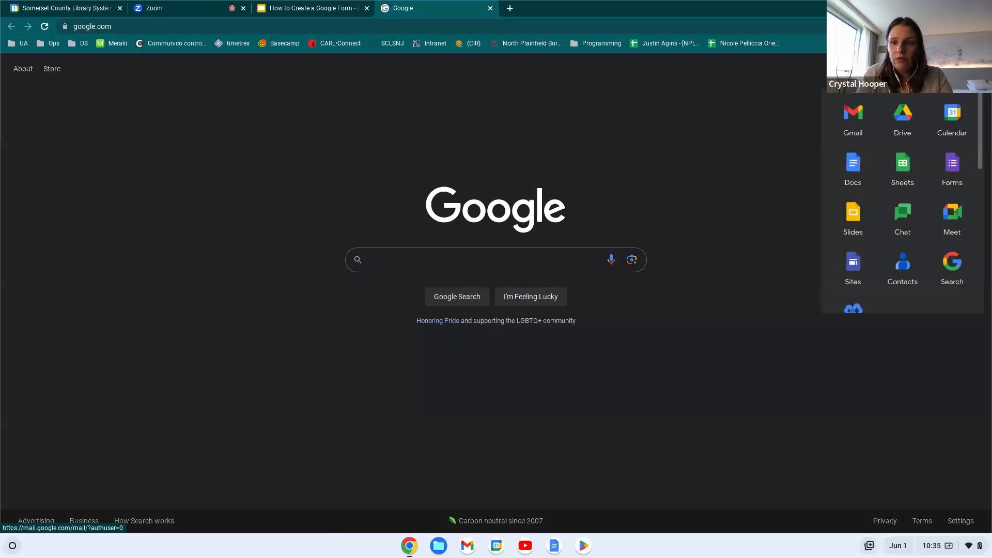
left_click(958, 169)
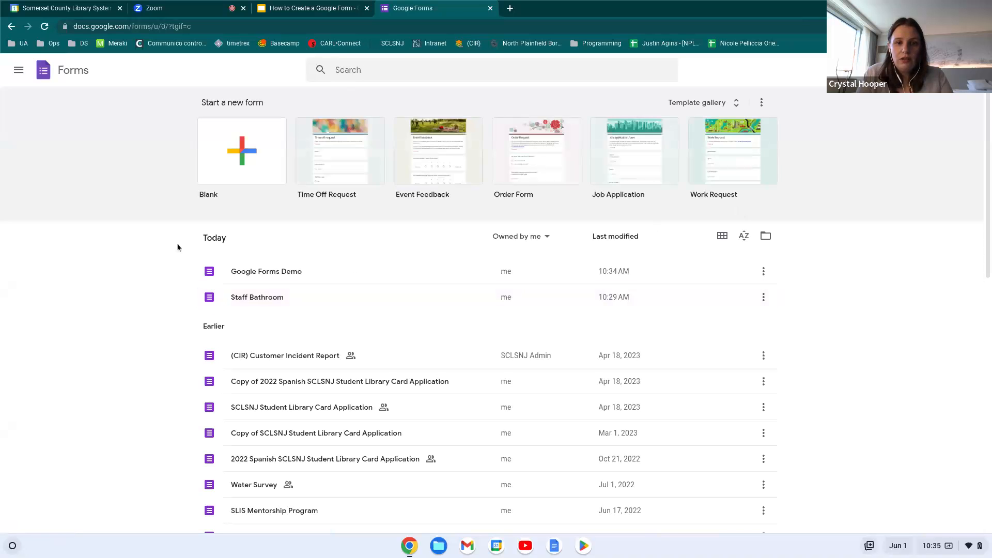
Start a Blank form, replace 'Untitled form' with 'Google Form From Scratch', and apply it as file name
left_click(256, 145)
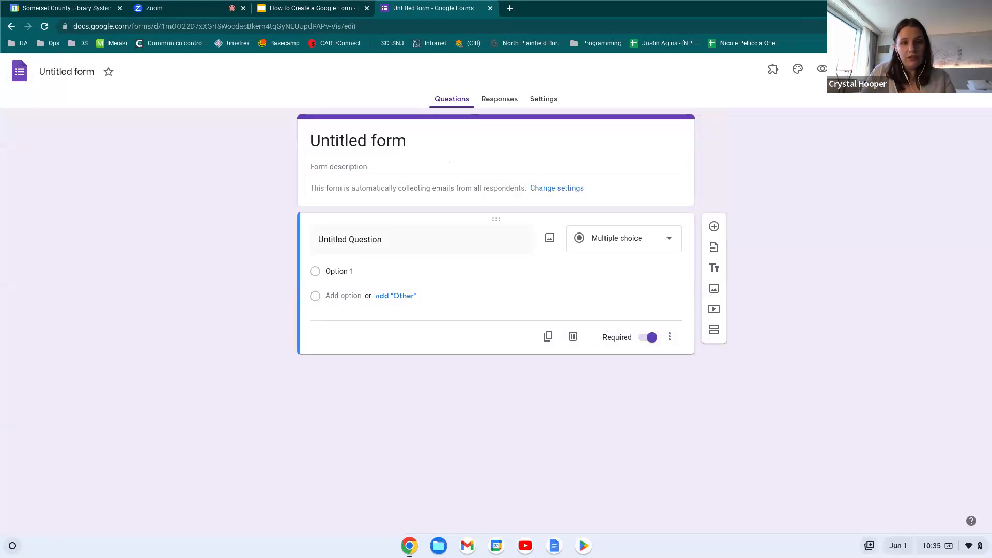
left_click(351, 146)
triple_click(352, 145)
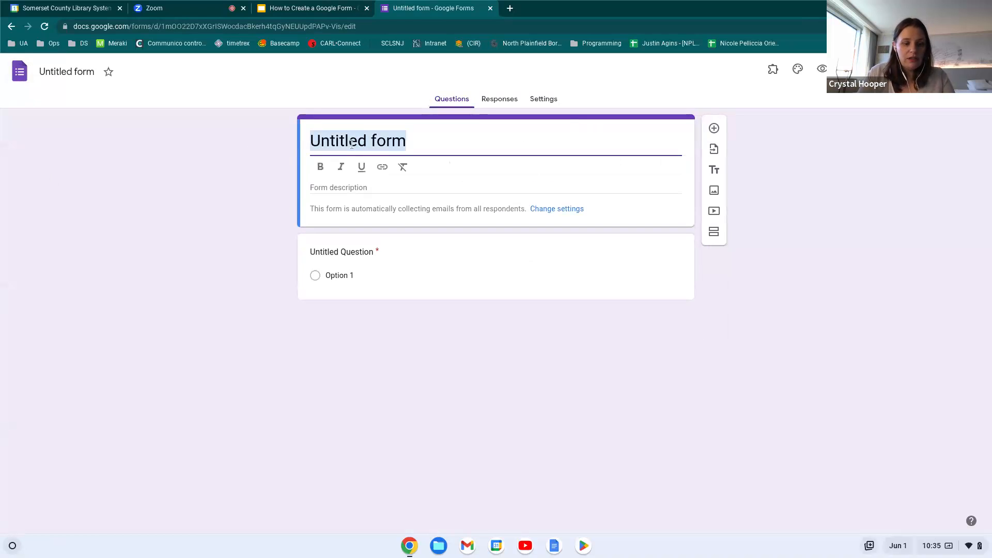
type("Google For")
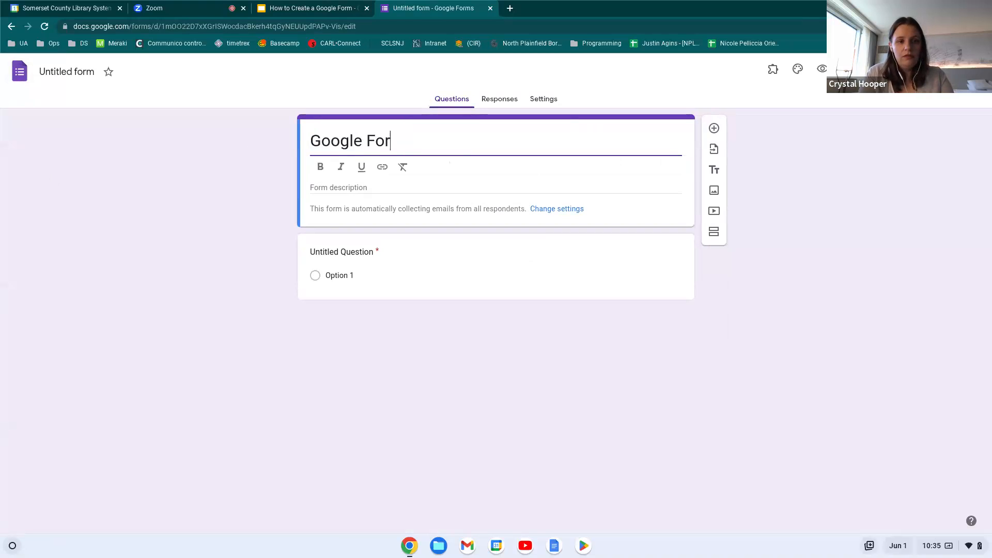
type("m From Sc")
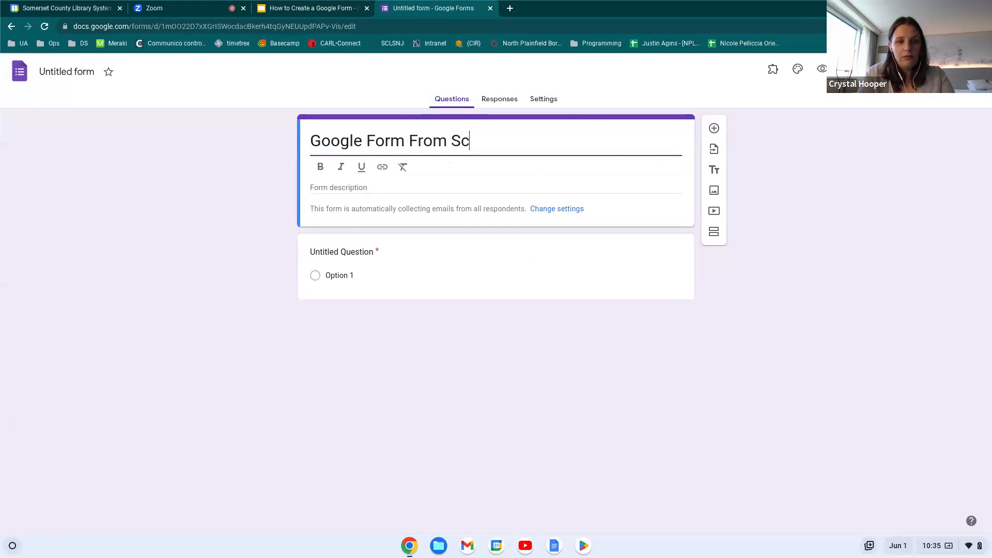
type("ratch")
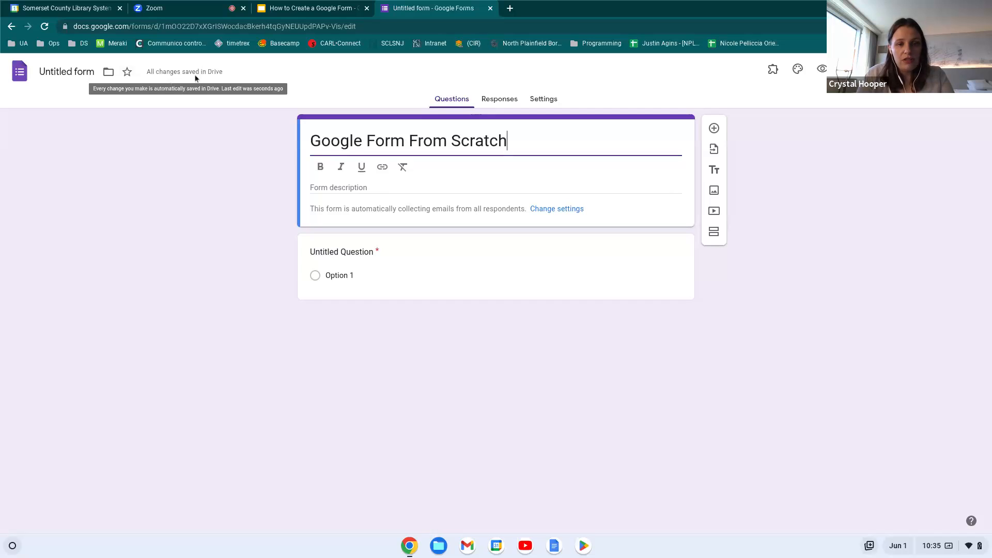
left_click(52, 76)
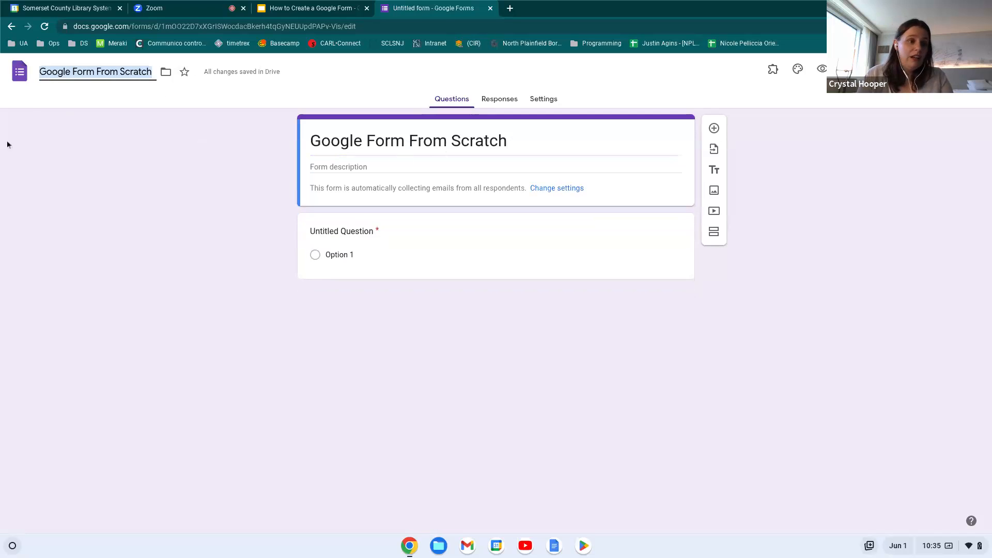
left_click(406, 167)
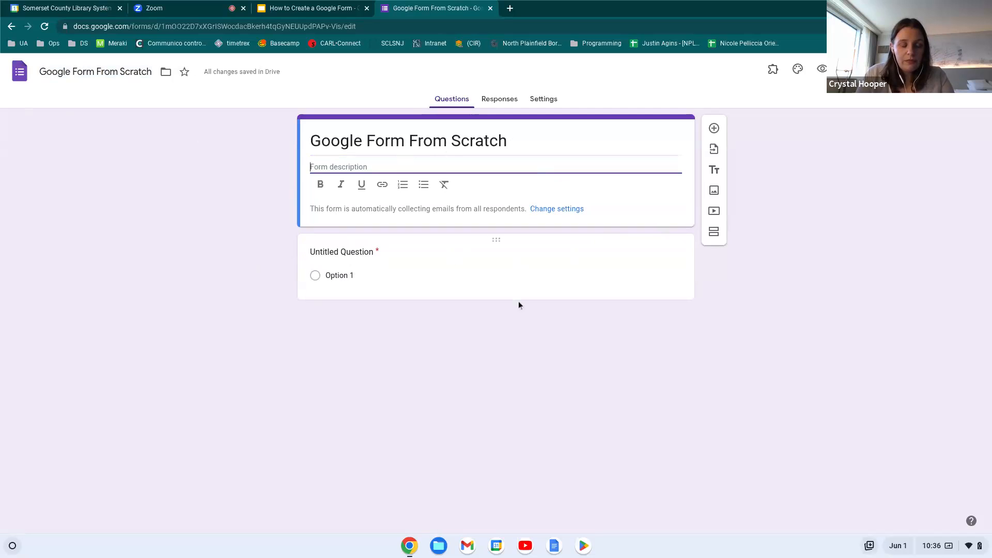
Enter the description 'This is a show and tell of how to build a form' in bold, then add a title block
type("This is")
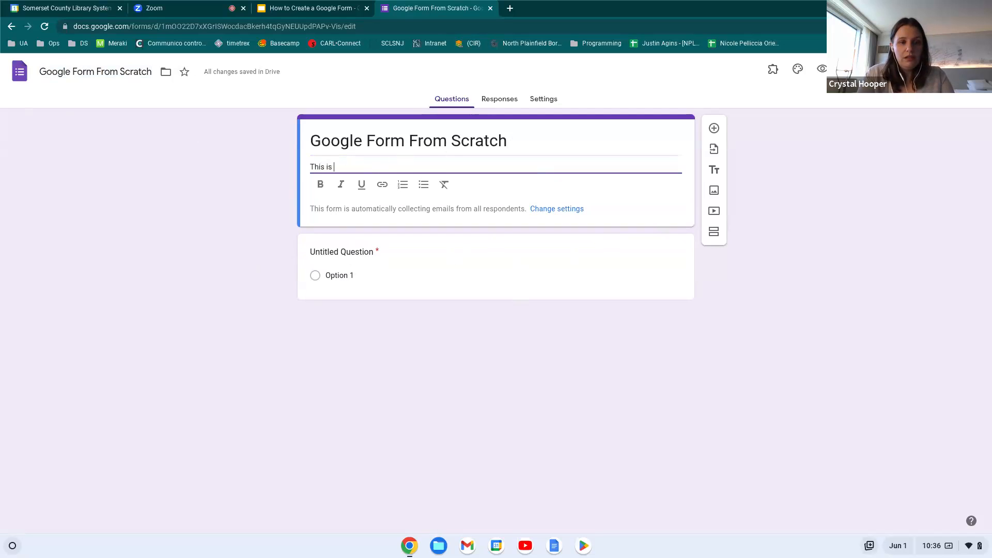
type(" a sho")
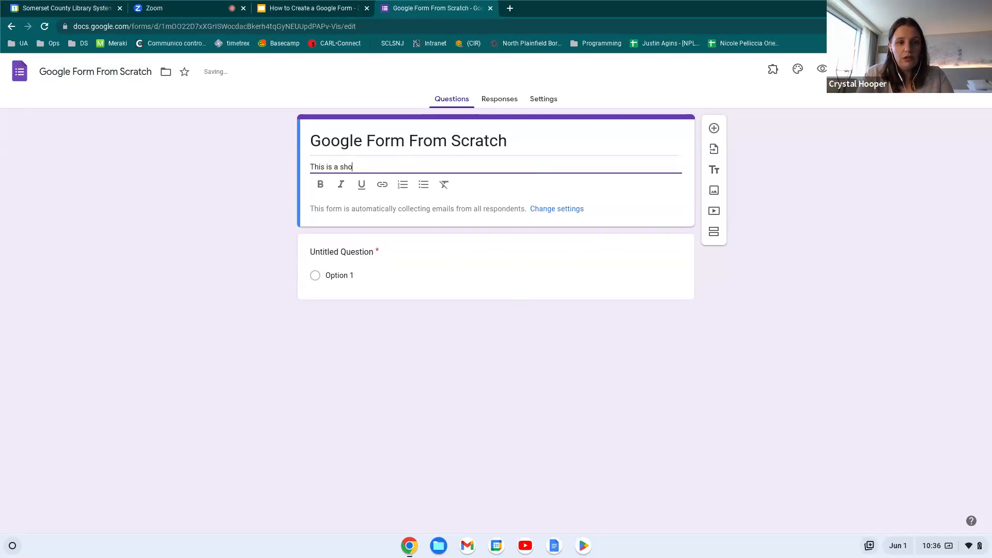
type("w and tell of how t")
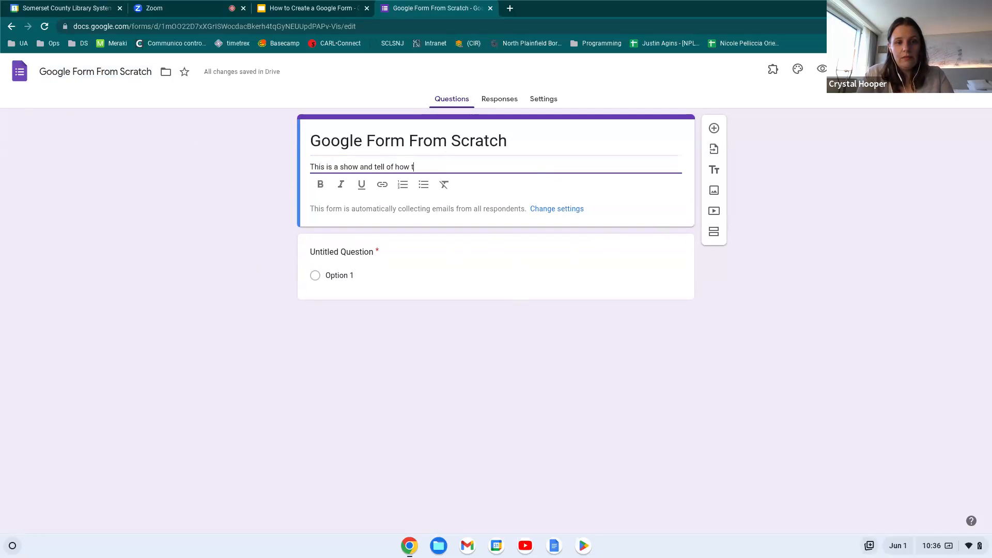
type("o build a form.")
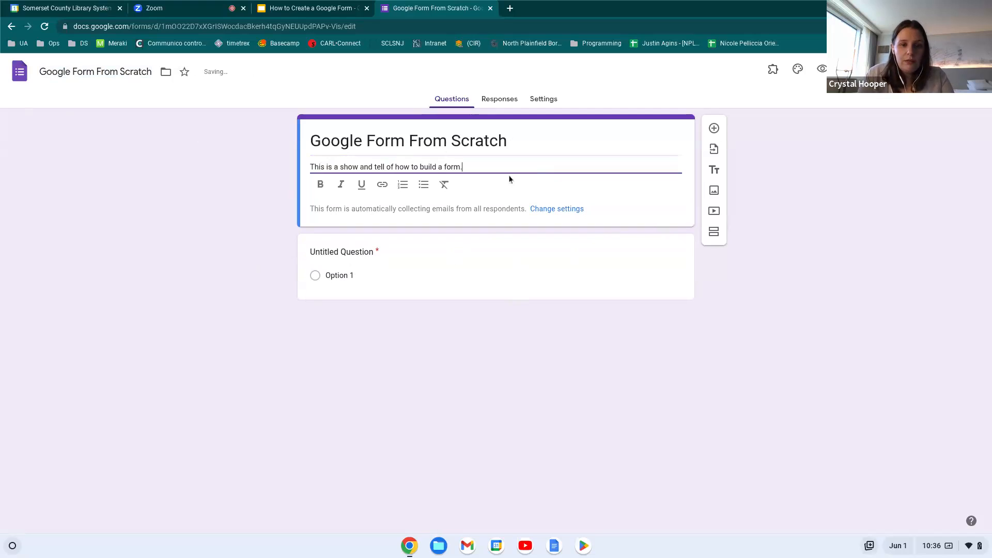
left_click_drag(472, 165, 309, 166)
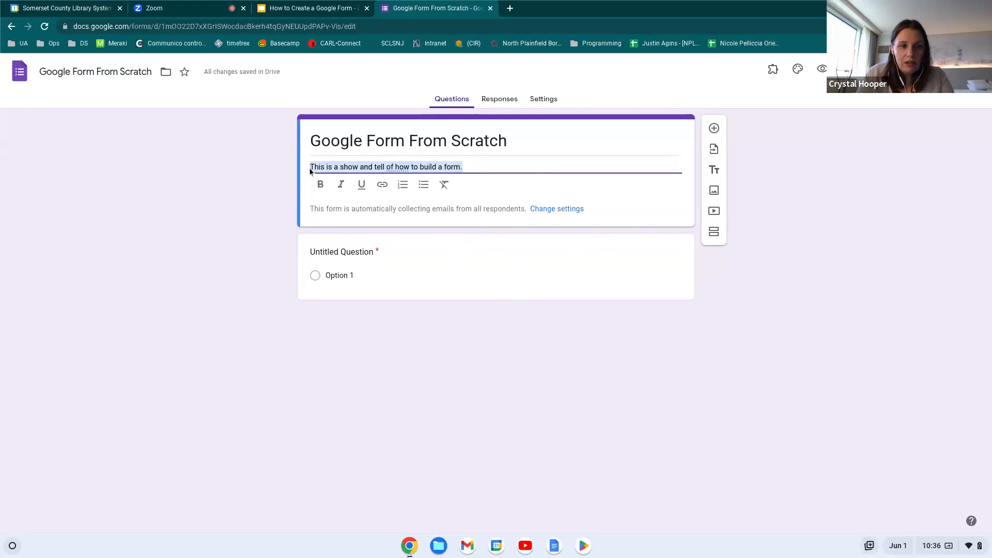
left_click(320, 185)
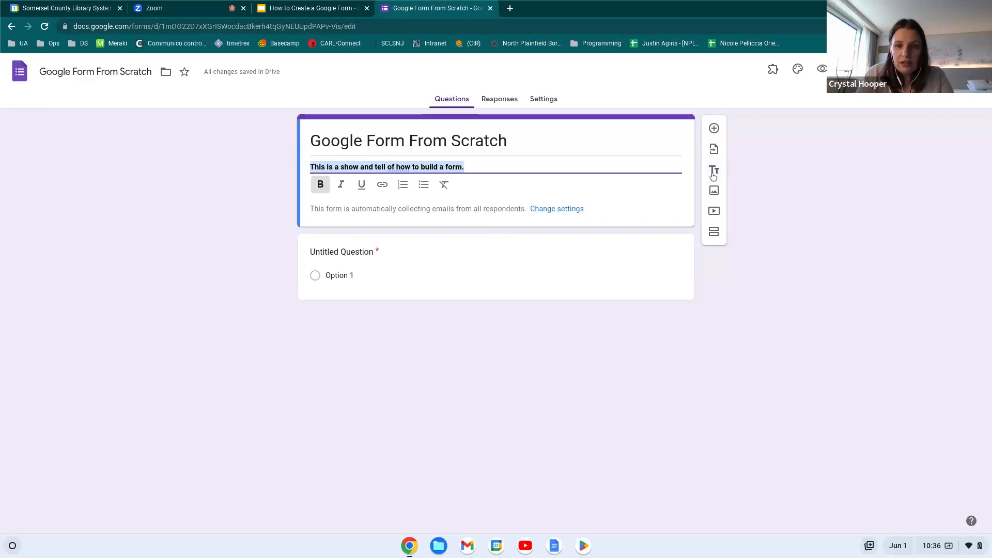
left_click(714, 171)
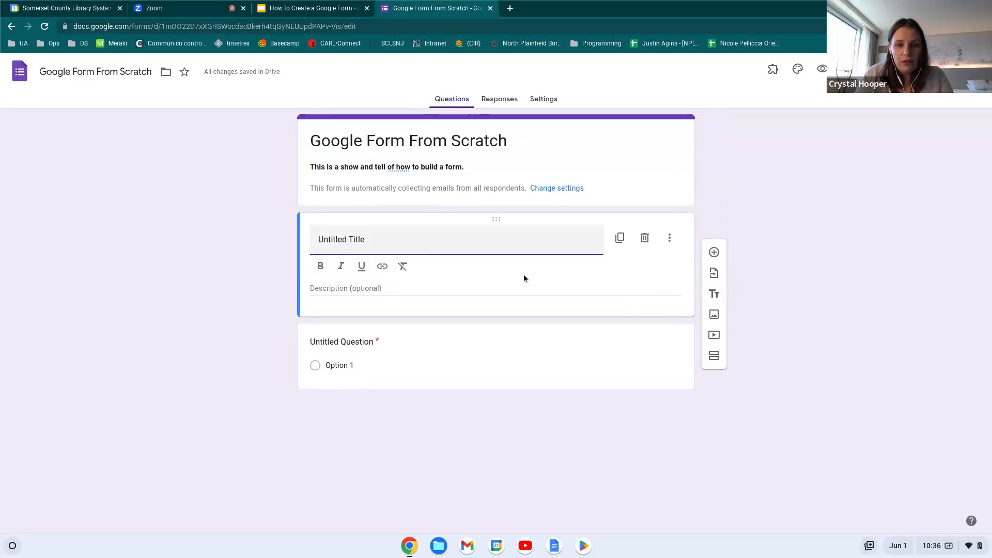
Glance at the new title block's options, then go to the form's Settings page
left_click(669, 239)
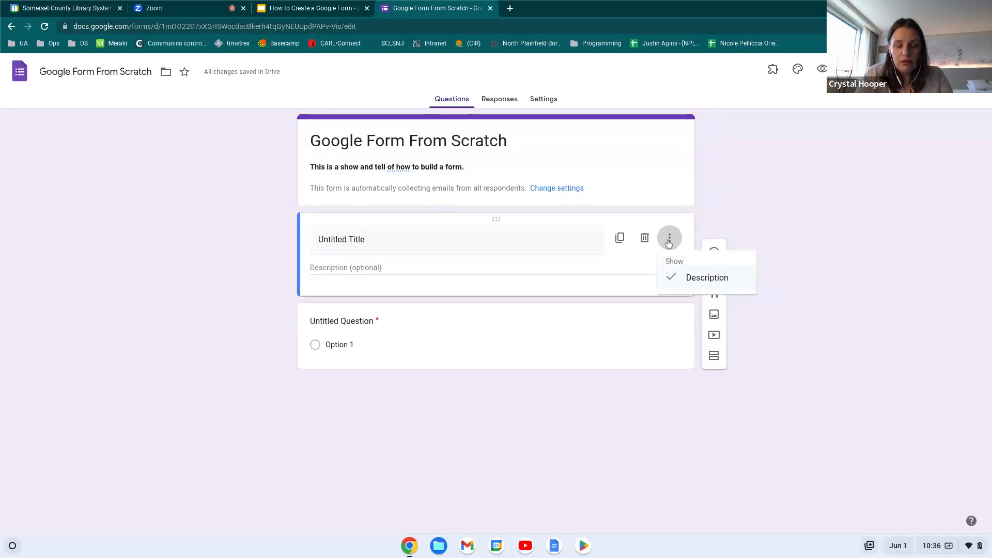
left_click(670, 240)
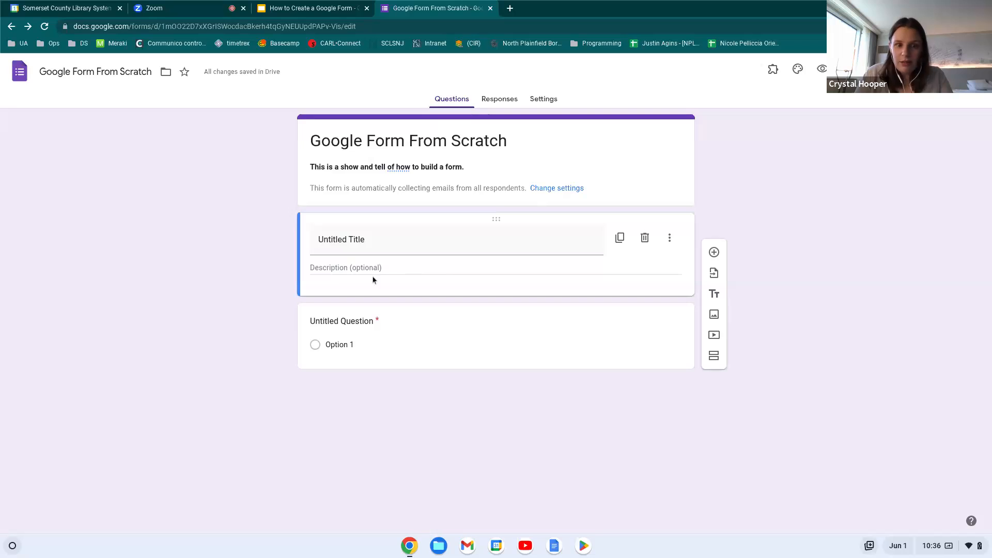
left_click(373, 249)
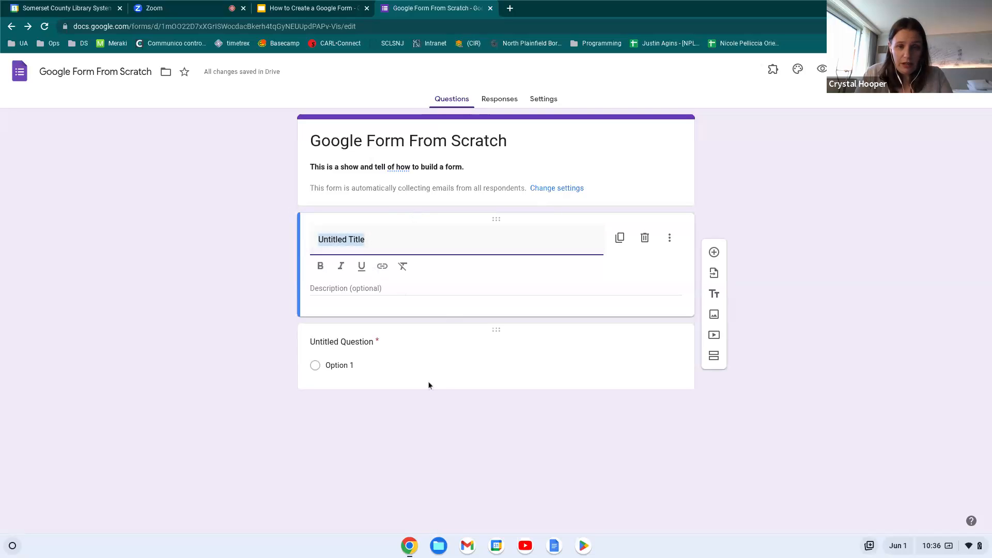
left_click(545, 100)
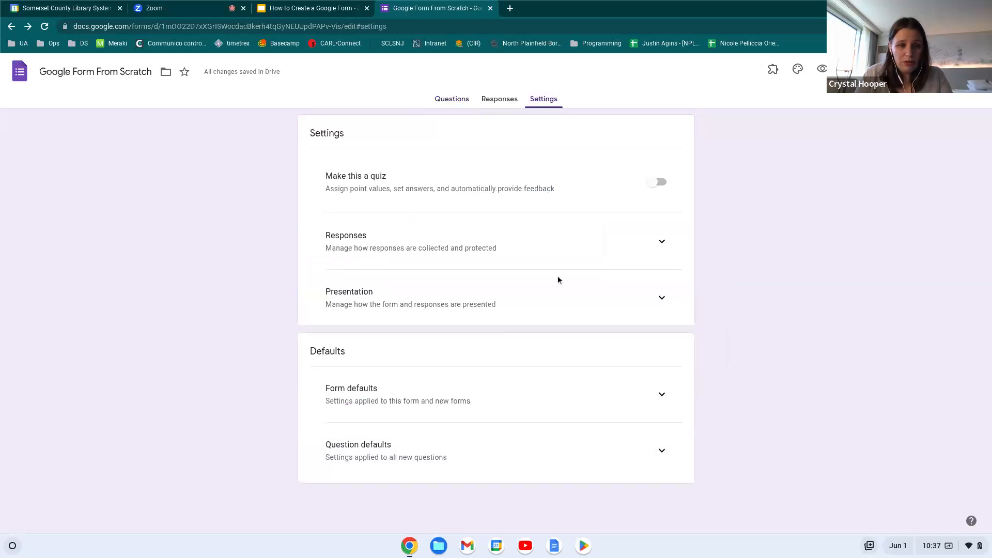
Under Responses, stop collecting emails, allow editing, lift the organisation restriction, and limit to 1 response
left_click(658, 243)
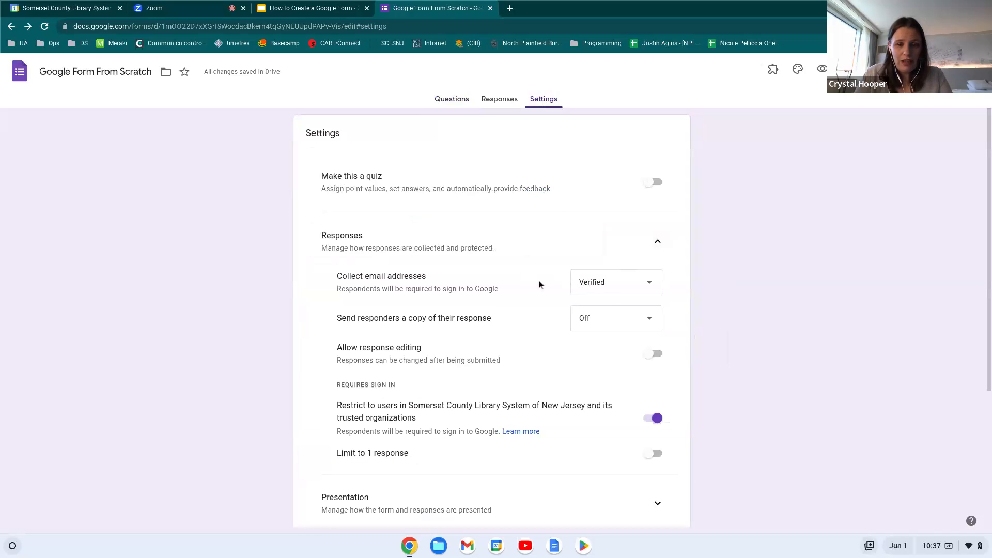
left_click(609, 290)
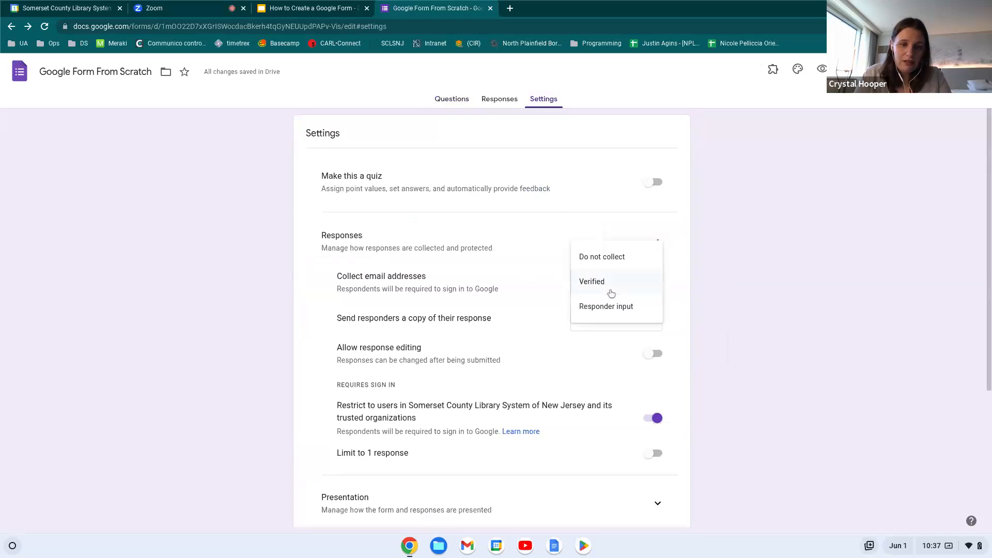
left_click(636, 268)
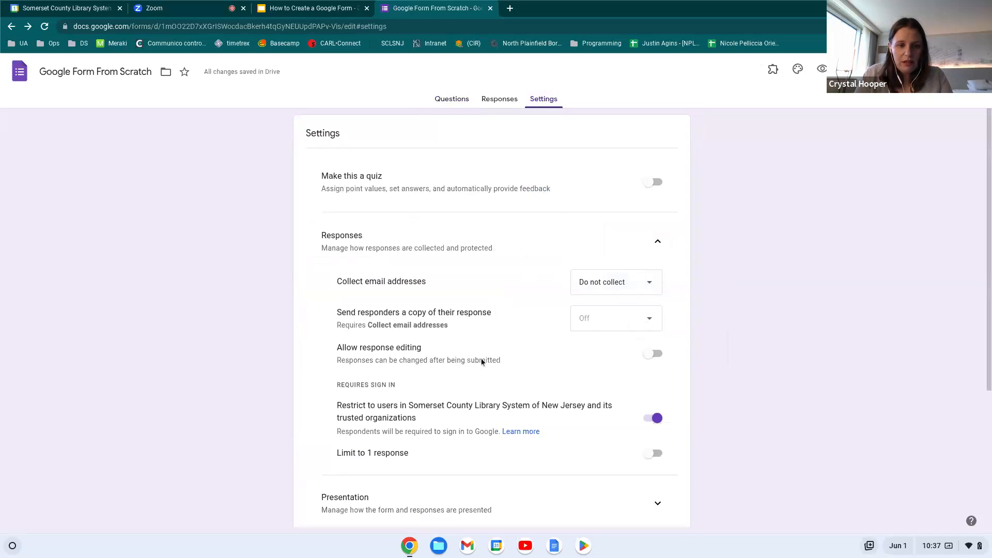
left_click(651, 356)
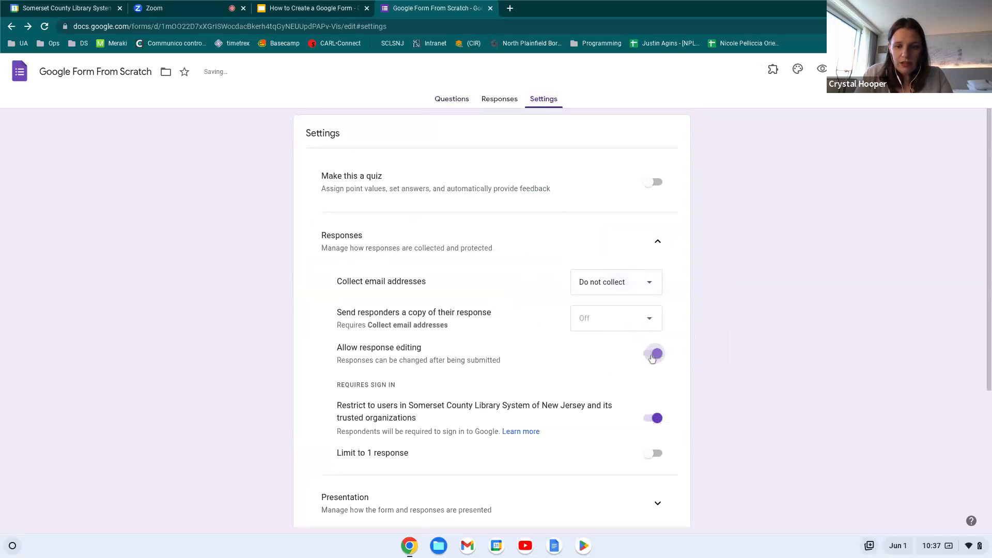
scroll(538, 373, "down", 1)
left_click(654, 396)
scroll(577, 407, "down", 3)
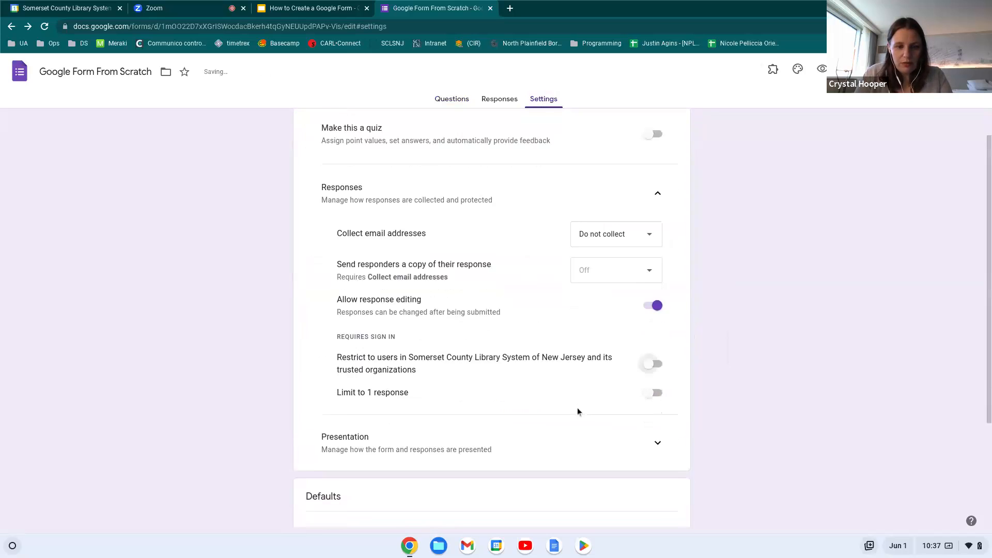
left_click(653, 337)
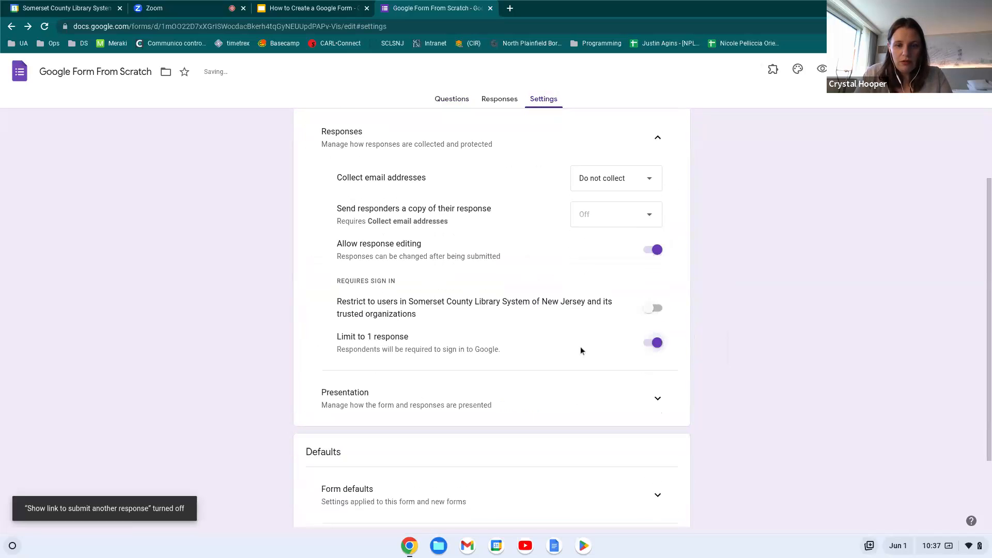
scroll(581, 347, "down", 3)
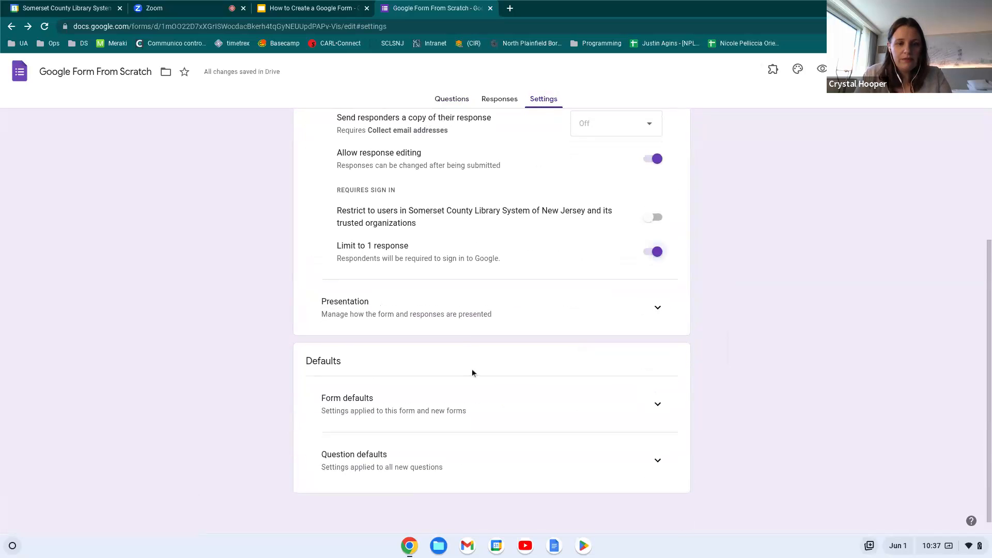
scroll(522, 428, "up", 2)
scroll(521, 428, "down", 2)
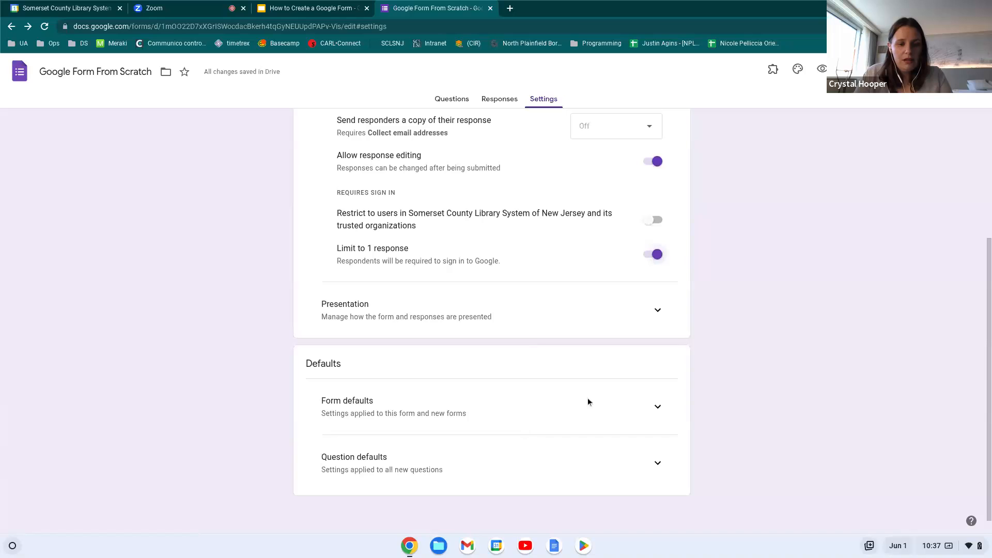
Set the Form defaults email collection to Do not collect
left_click(659, 408)
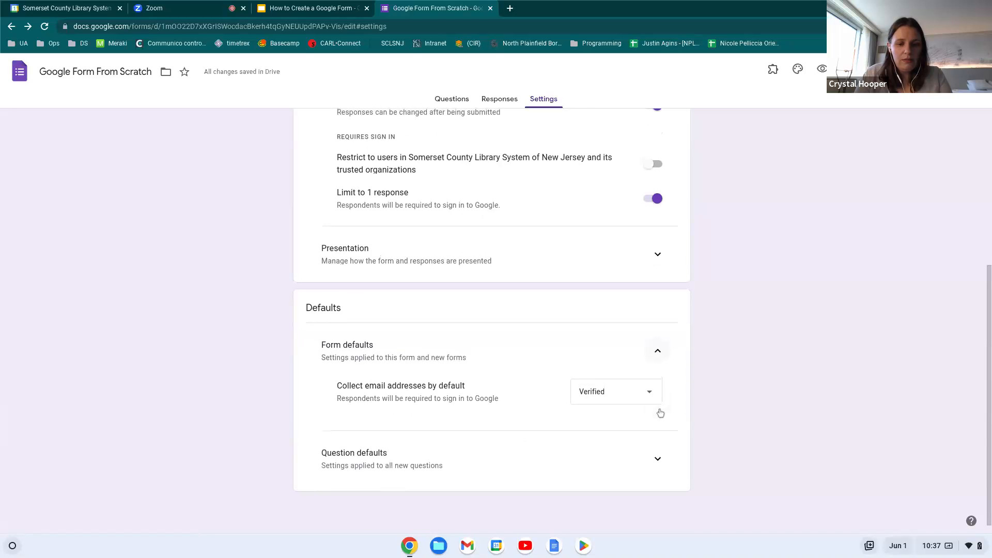
left_click(624, 403)
left_click(607, 367)
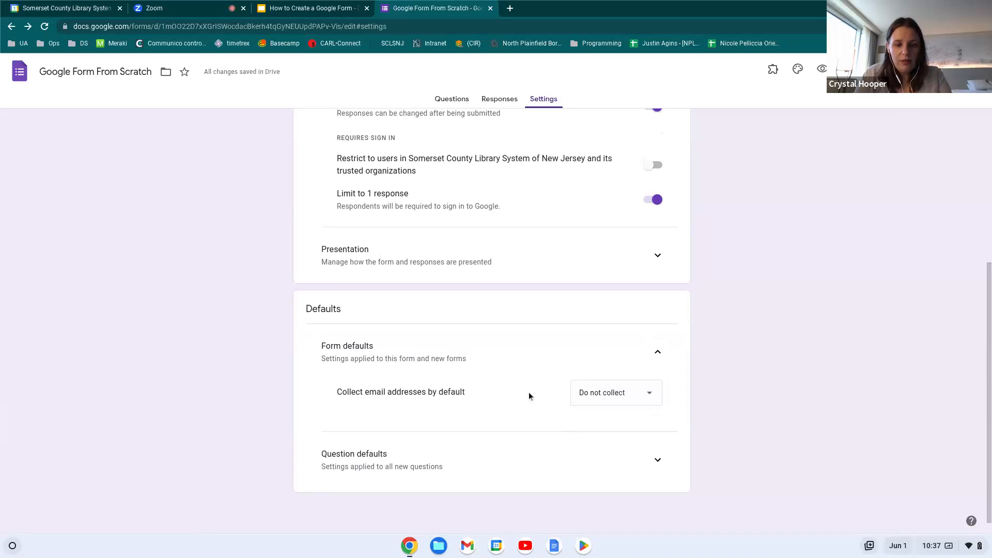
left_click(658, 455)
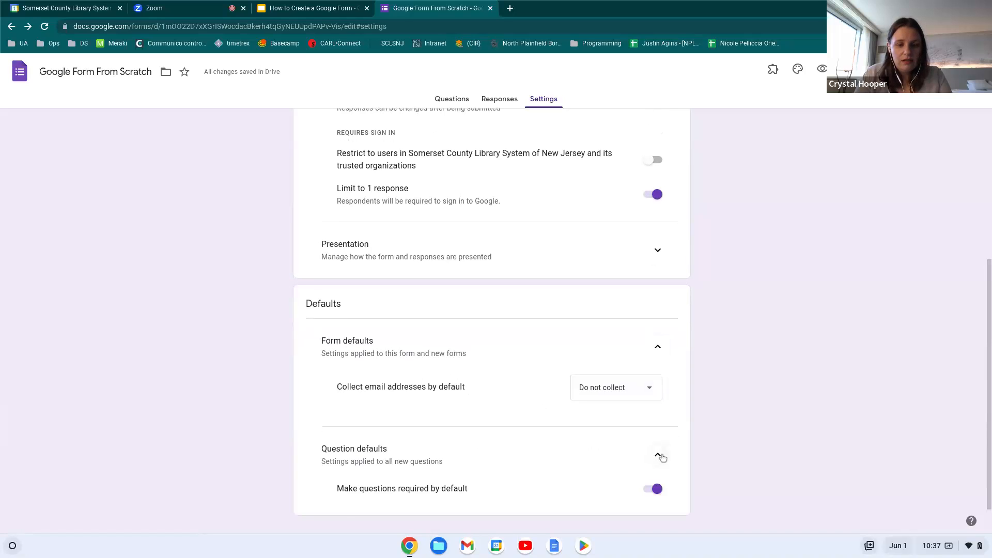
scroll(504, 474, "down", 1)
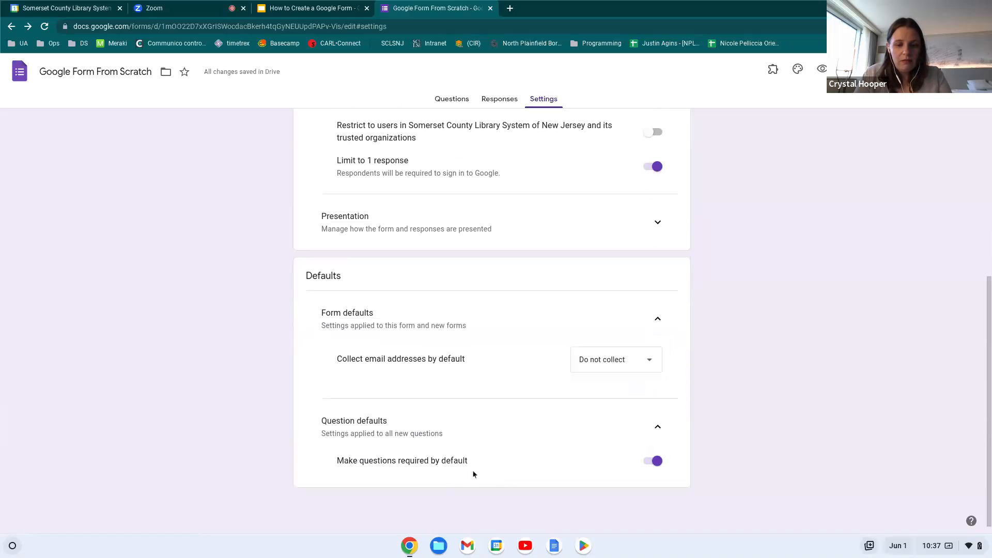
scroll(584, 408, "up", 5)
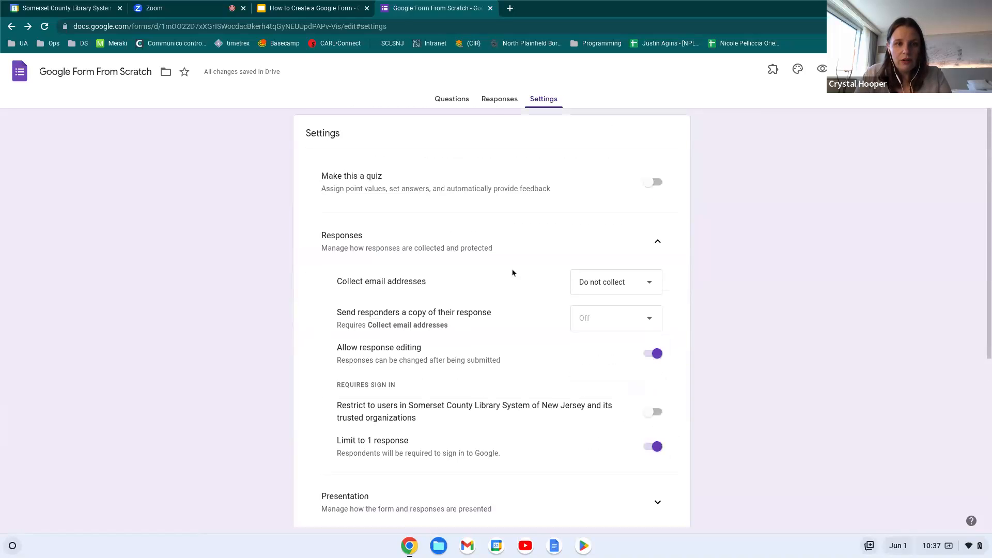
Back on the Questions view, title the new item 'Name'
left_click(459, 102)
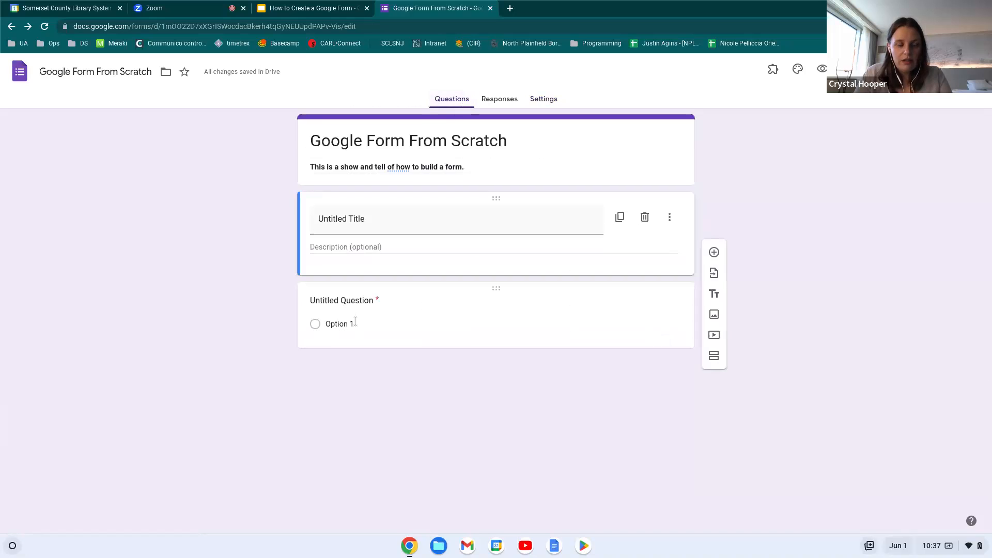
left_click(370, 221)
type("N")
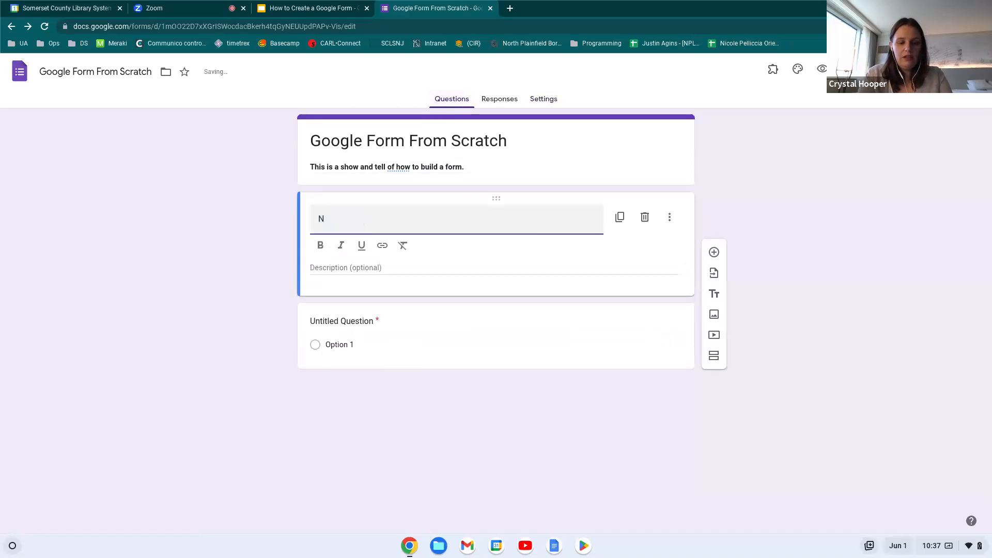
type("ame")
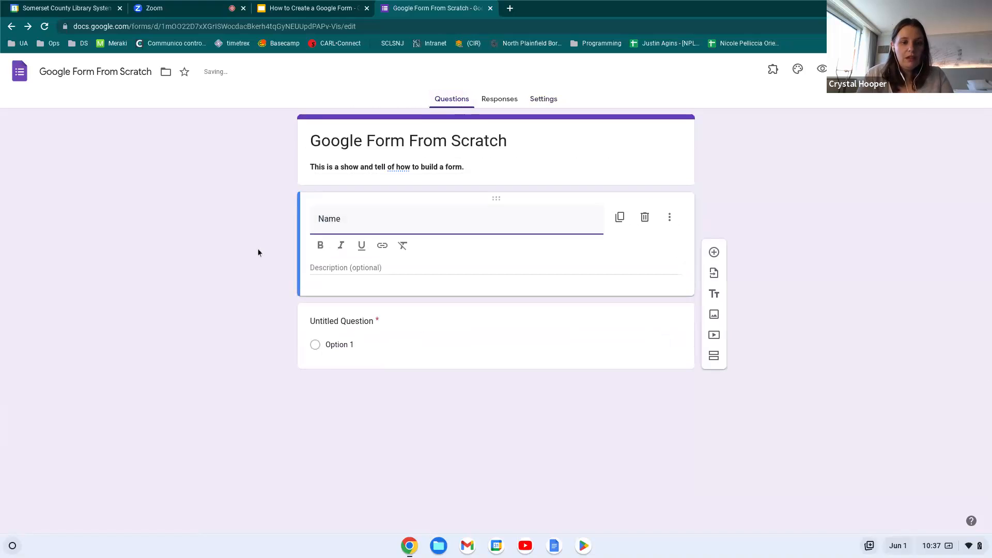
left_click(365, 267)
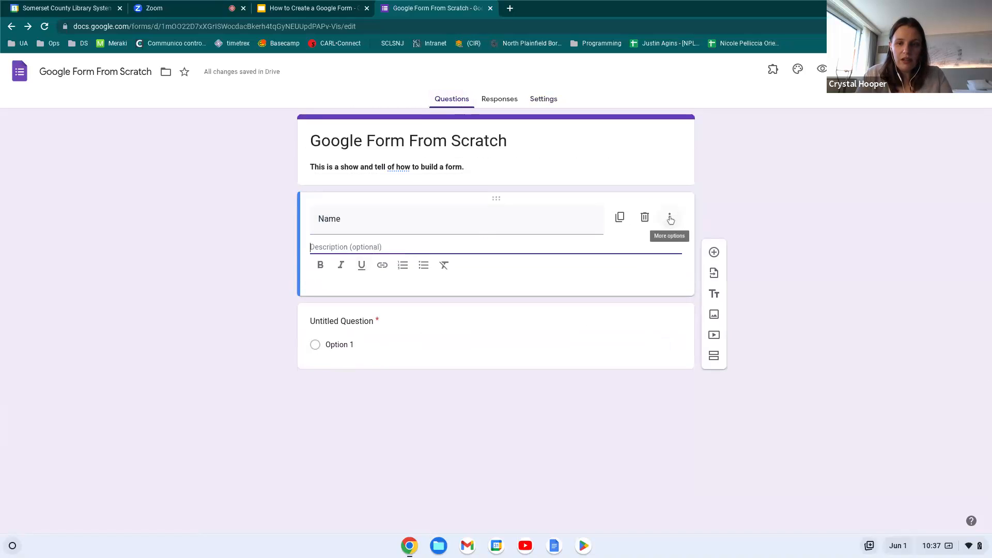
Give the Name item the description 'Please add your first and last name.' and preview the form
left_click(668, 219)
left_click(697, 264)
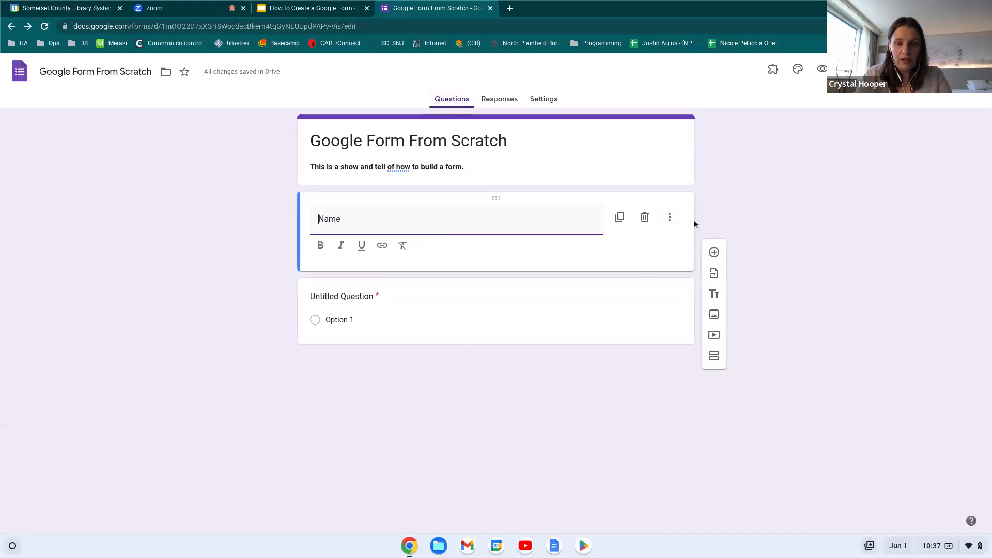
left_click(669, 219)
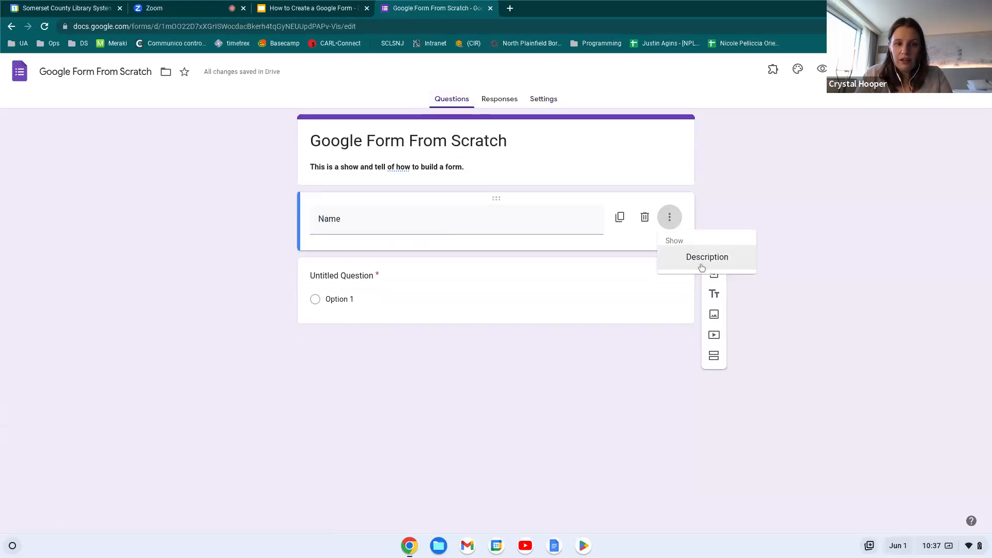
left_click(700, 265)
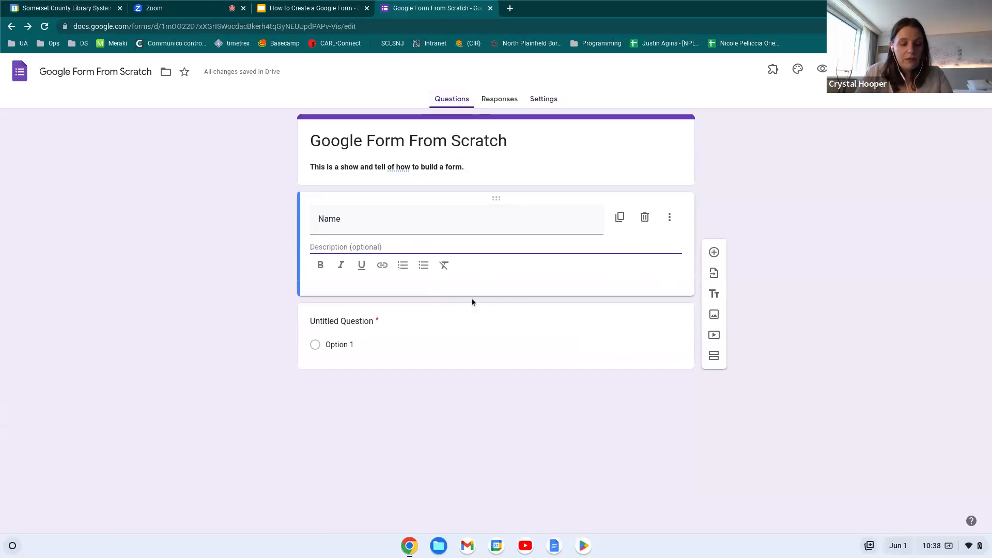
type("Please a")
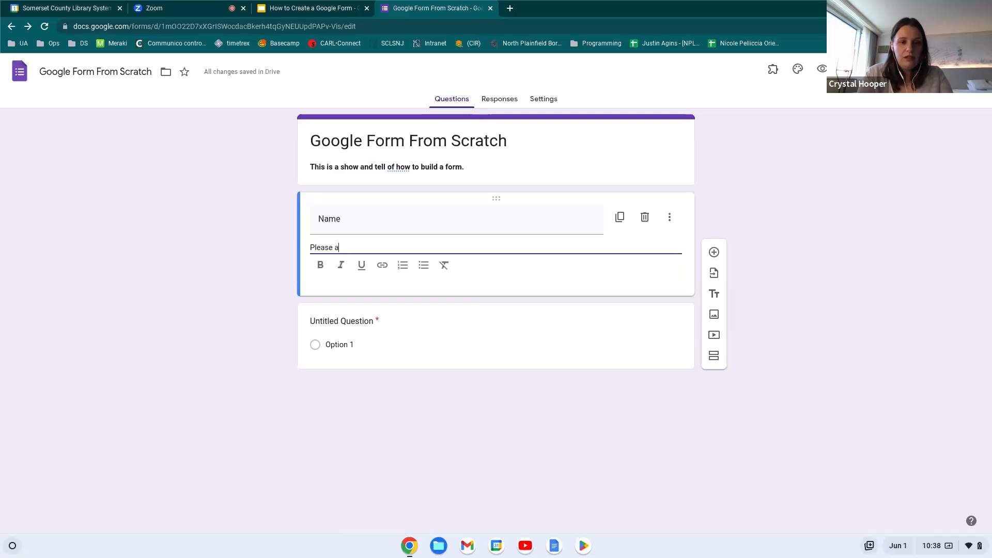
type("dd your first and last name")
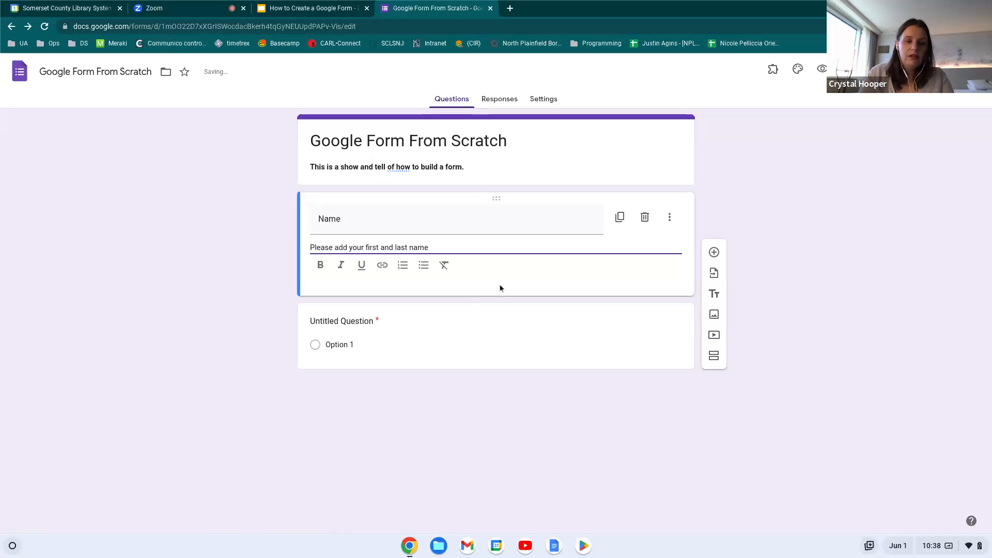
type(".")
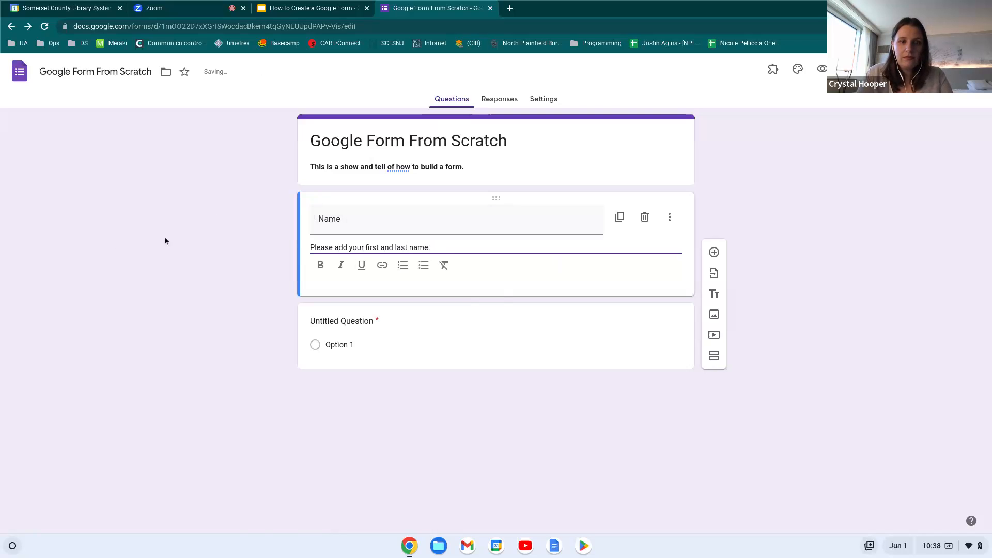
left_click(816, 219)
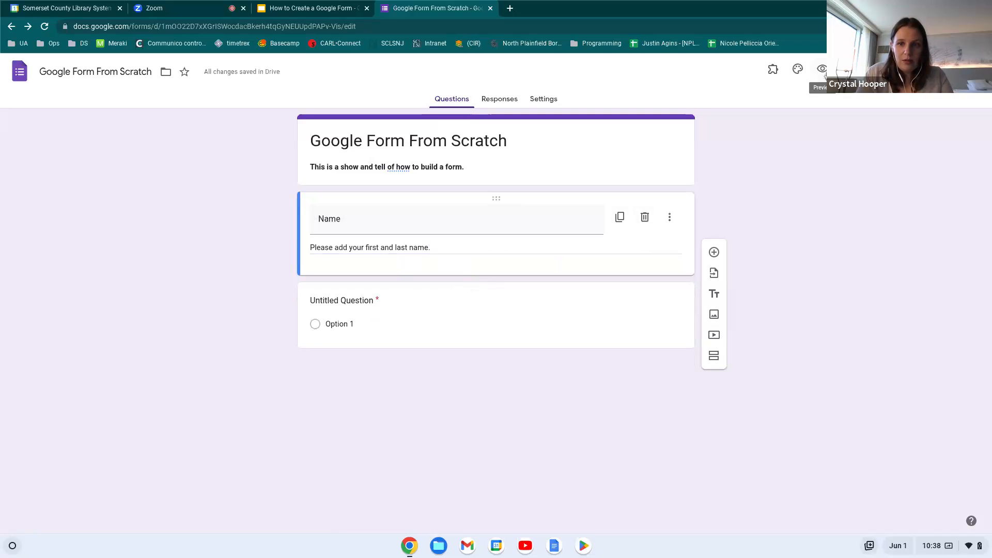
left_click(822, 70)
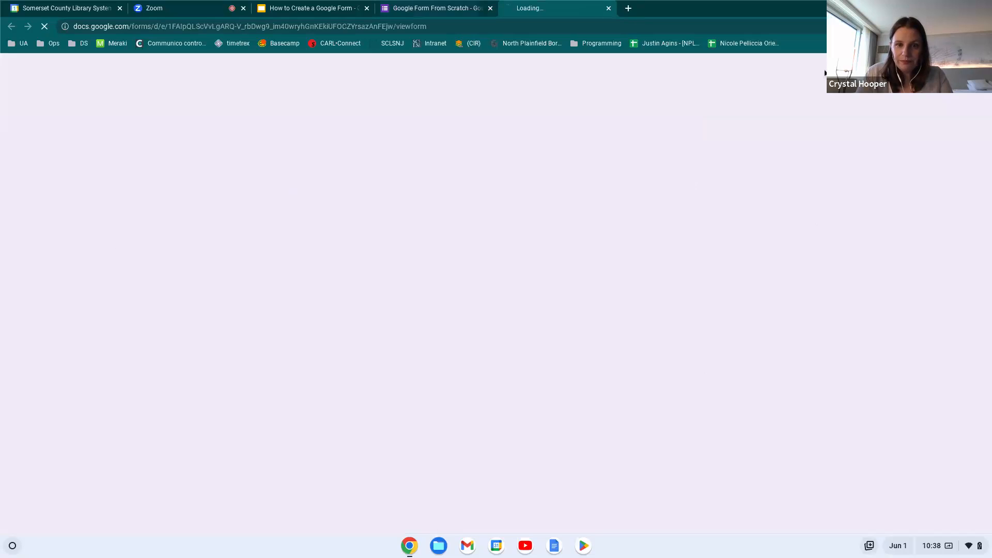
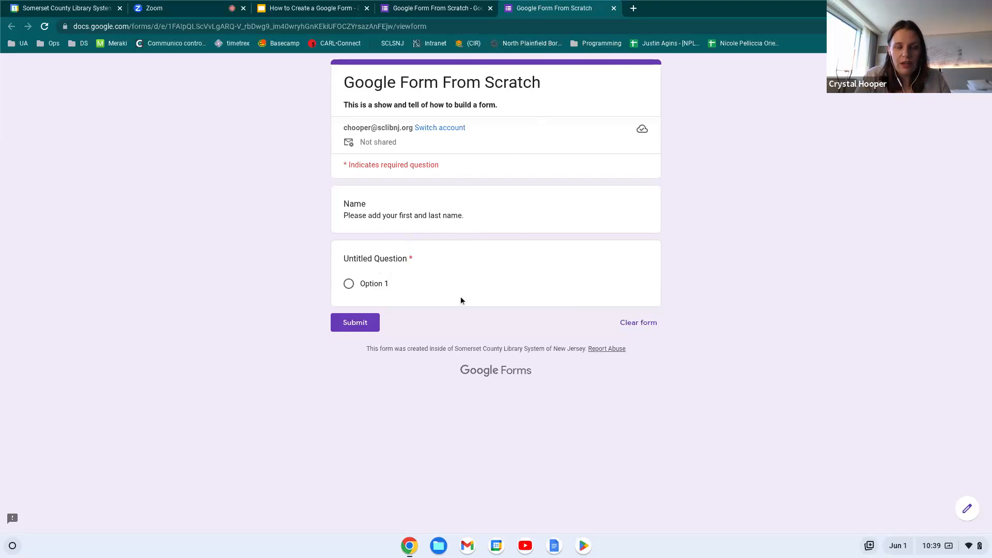
Close the preview, delete the Name question, and add a spell-corrected 'Instruction how to fill out the form' description line
left_click(614, 9)
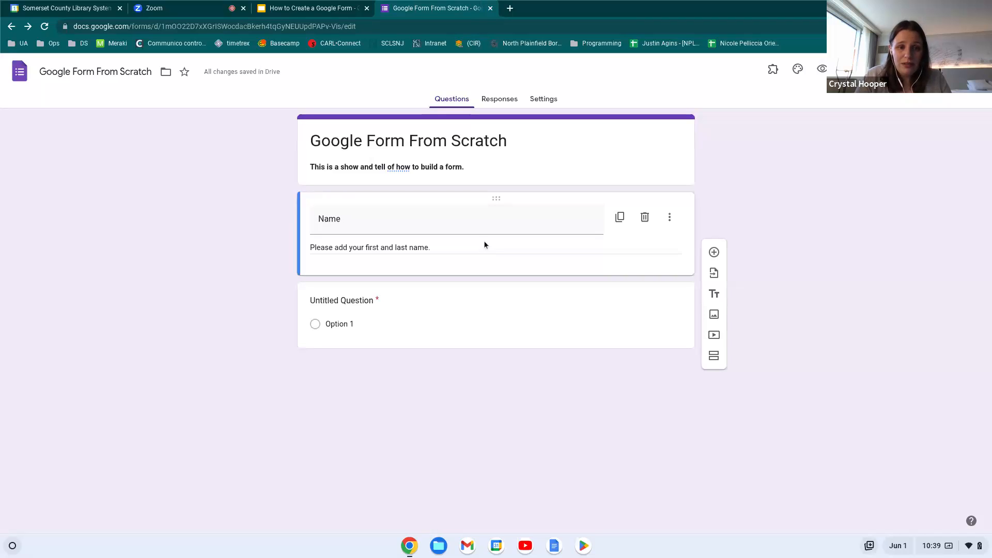
left_click(645, 216)
triple_click(469, 167)
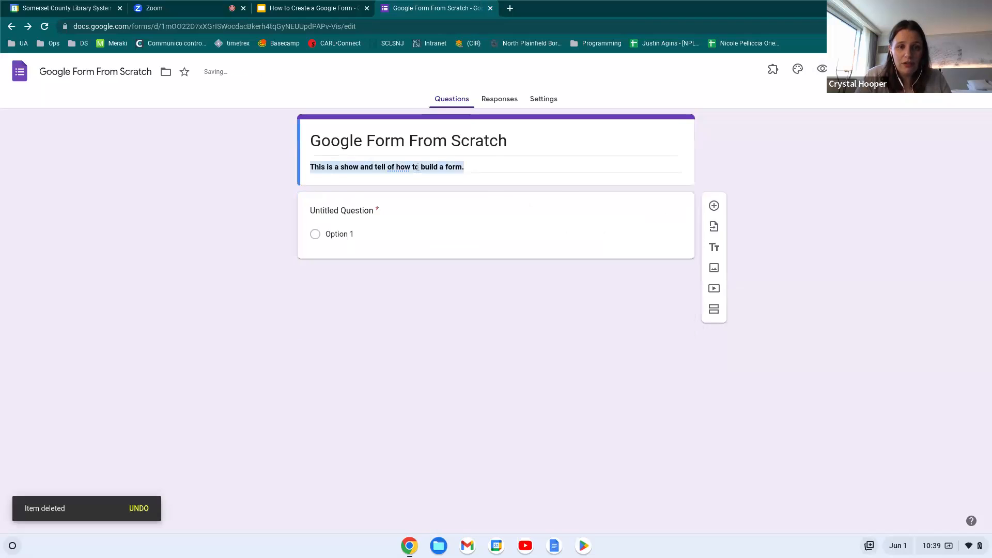
left_click(471, 167)
key("Return")
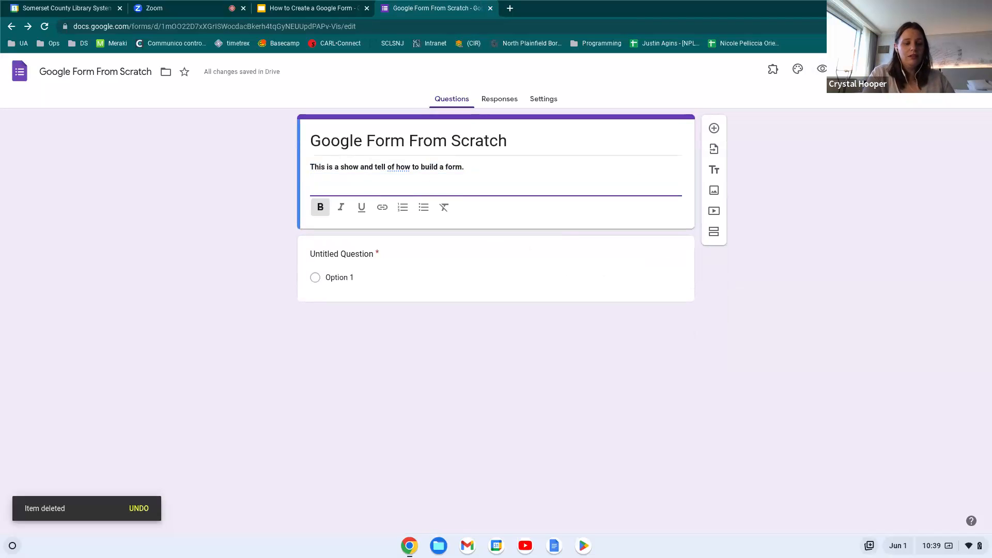
type("Intructio")
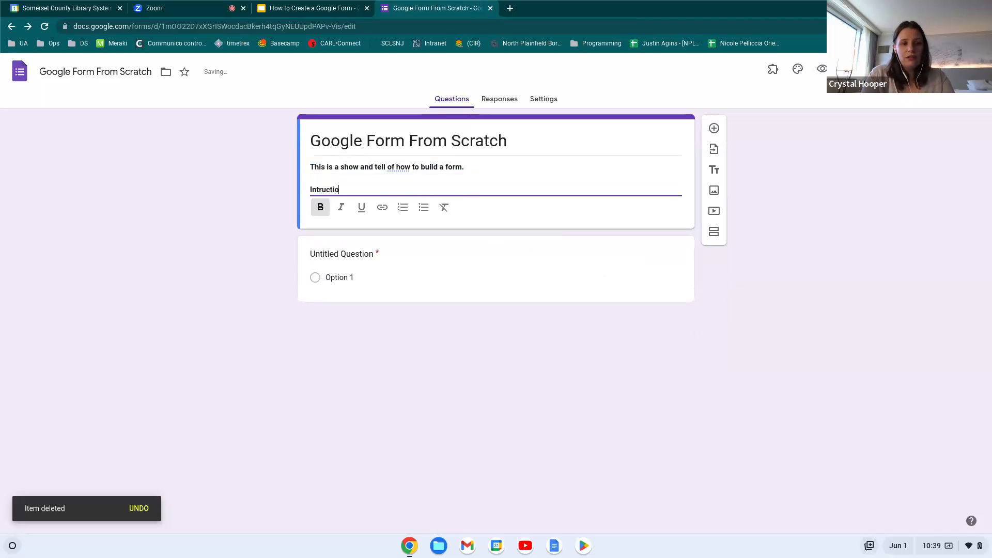
type("nson how to fill out the form")
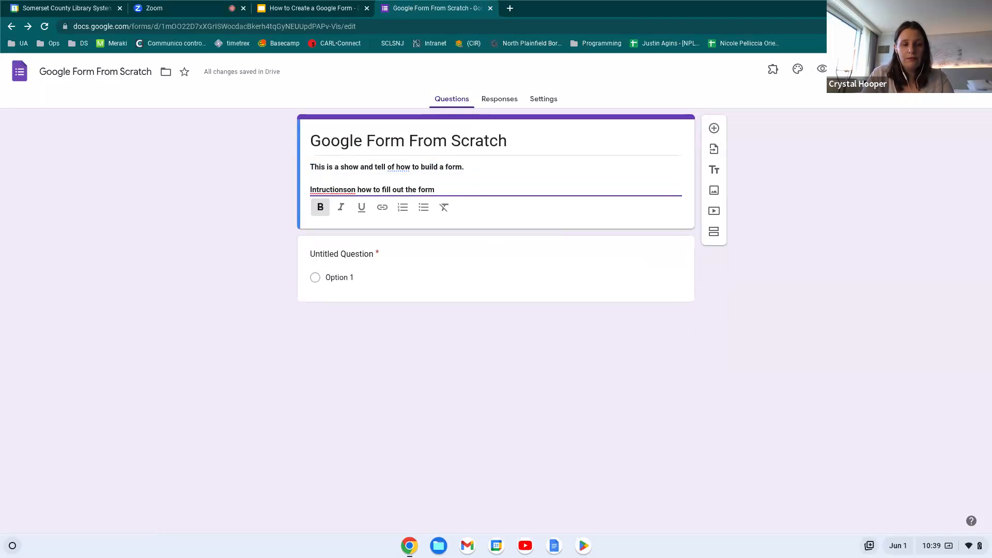
left_click(342, 189)
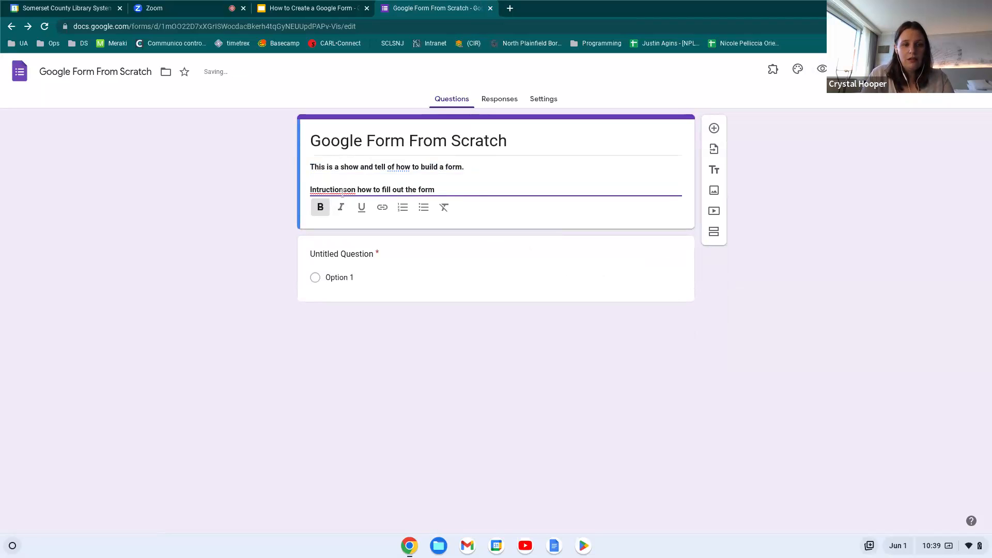
right_click(342, 189)
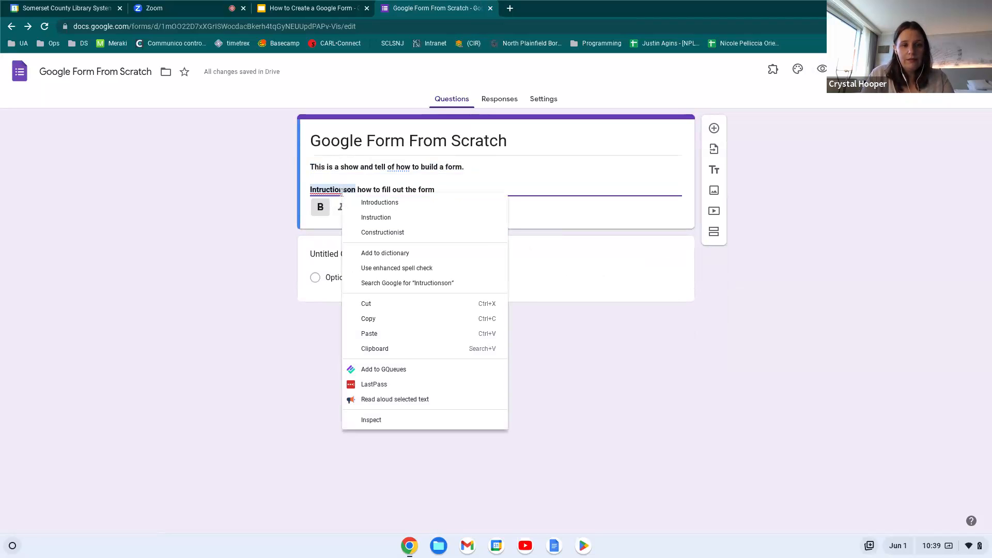
left_click(376, 217)
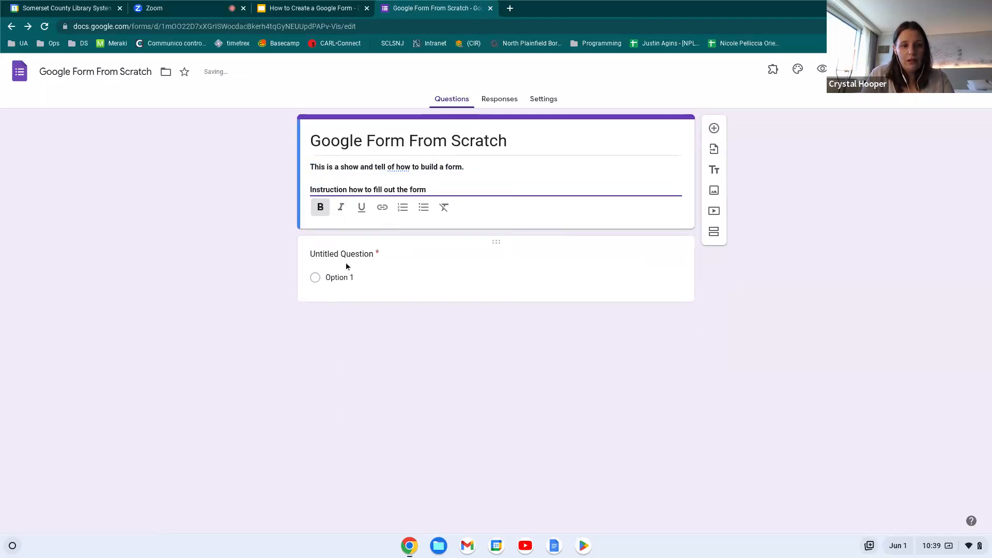
Make the untitled question a Short answer question titled 'Name'
left_click(474, 264)
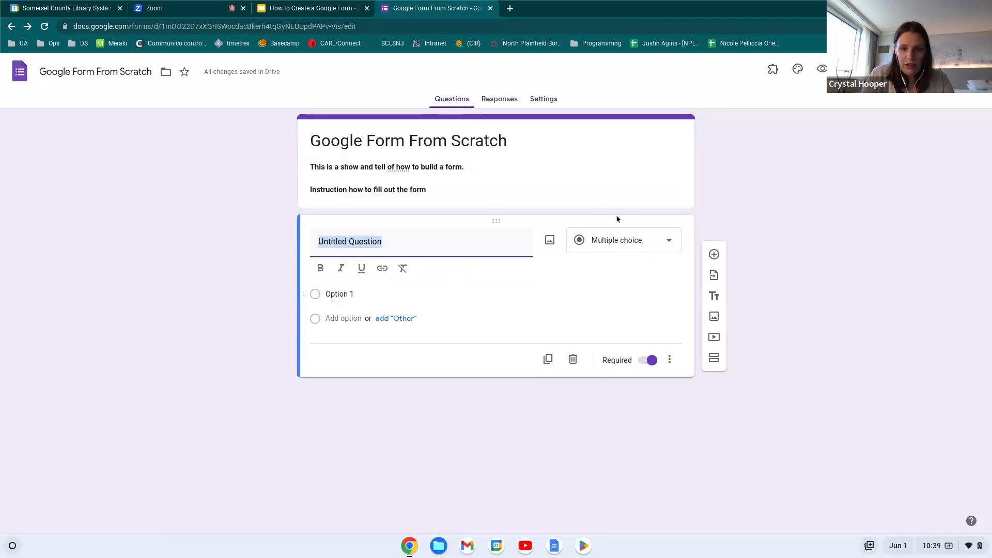
left_click(673, 246)
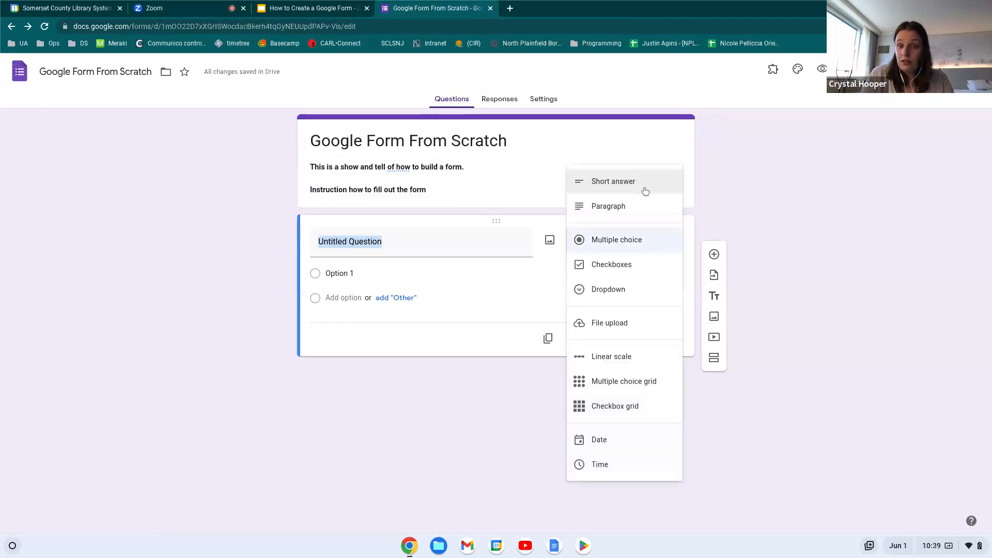
left_click(645, 187)
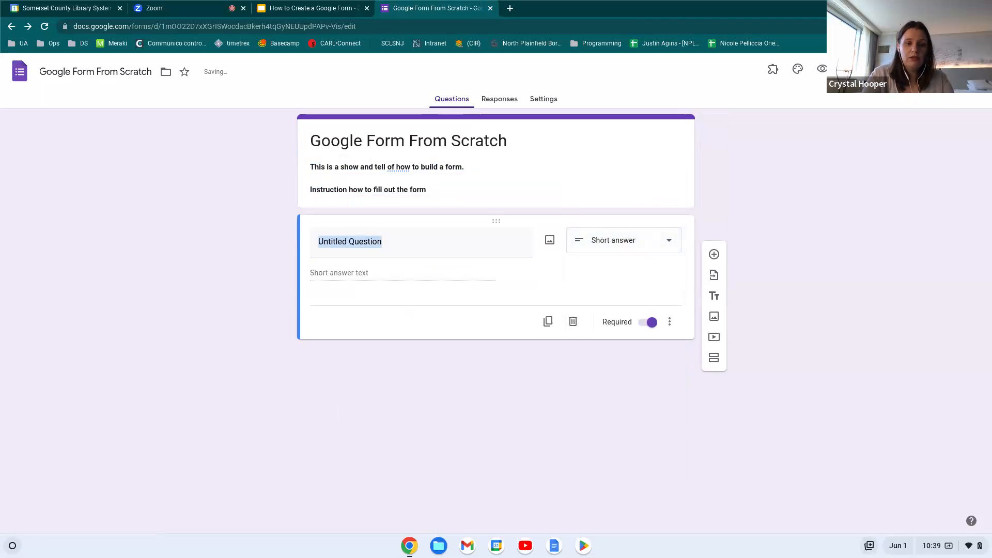
left_click(353, 242)
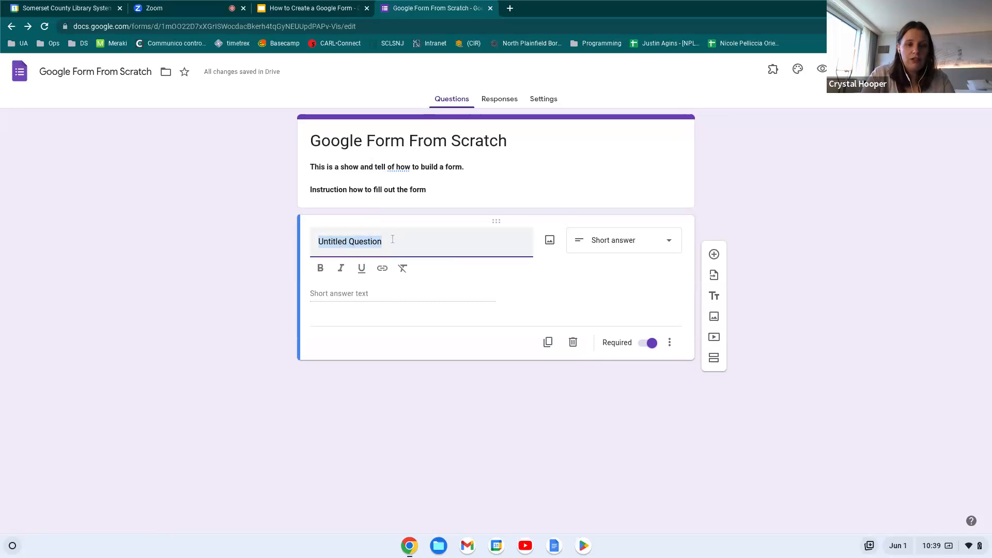
type("Name")
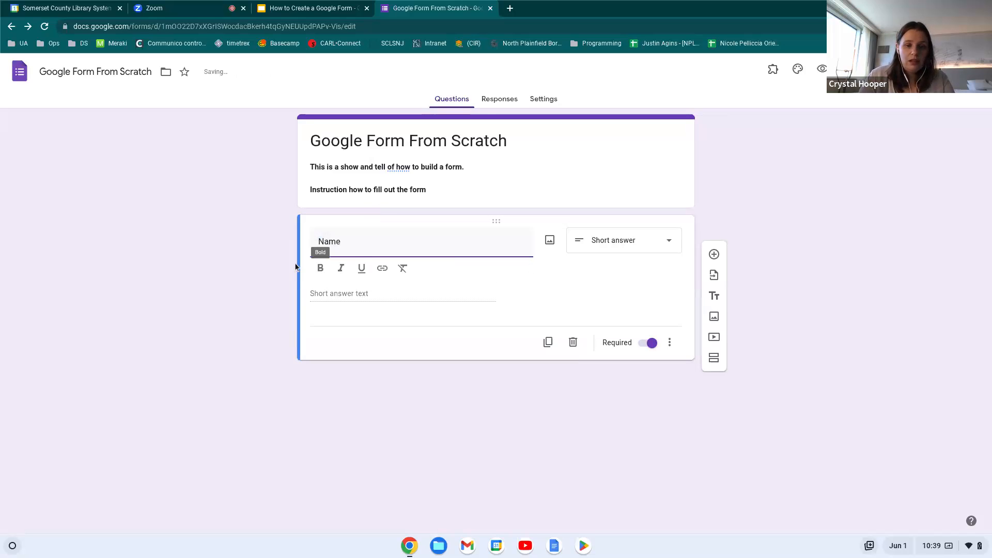
Give it the description 'Please add your first and last name' and keep the Short answer type
left_click(671, 343)
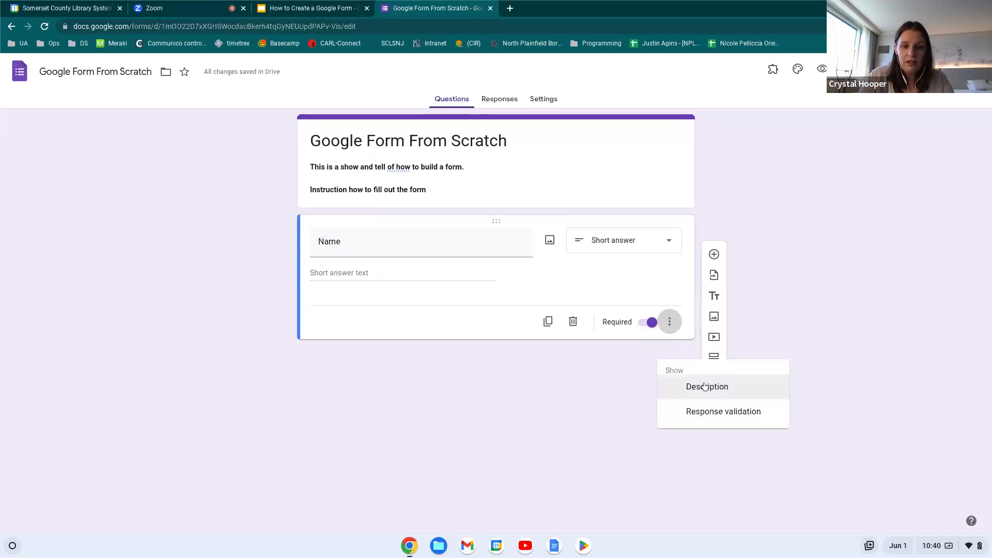
left_click(703, 386)
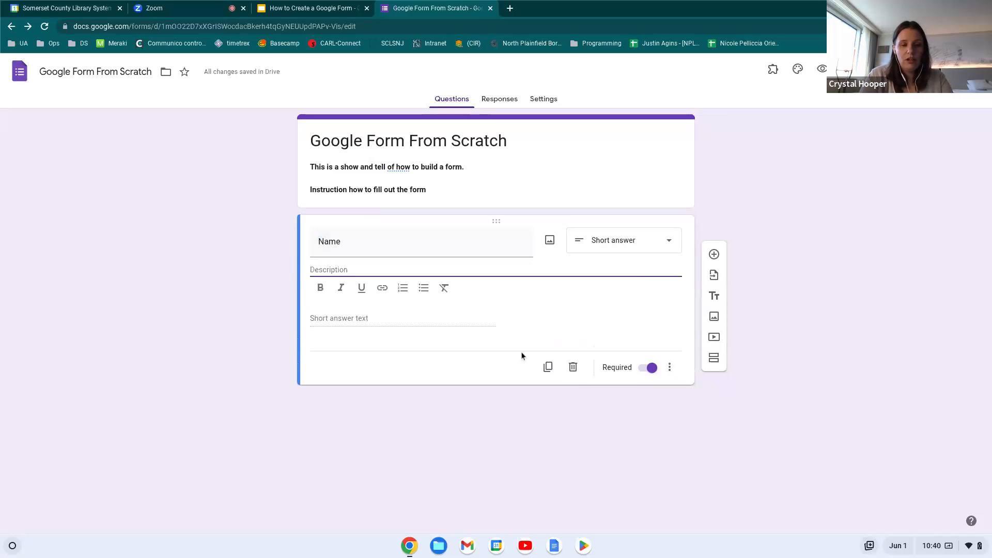
type("Please add ")
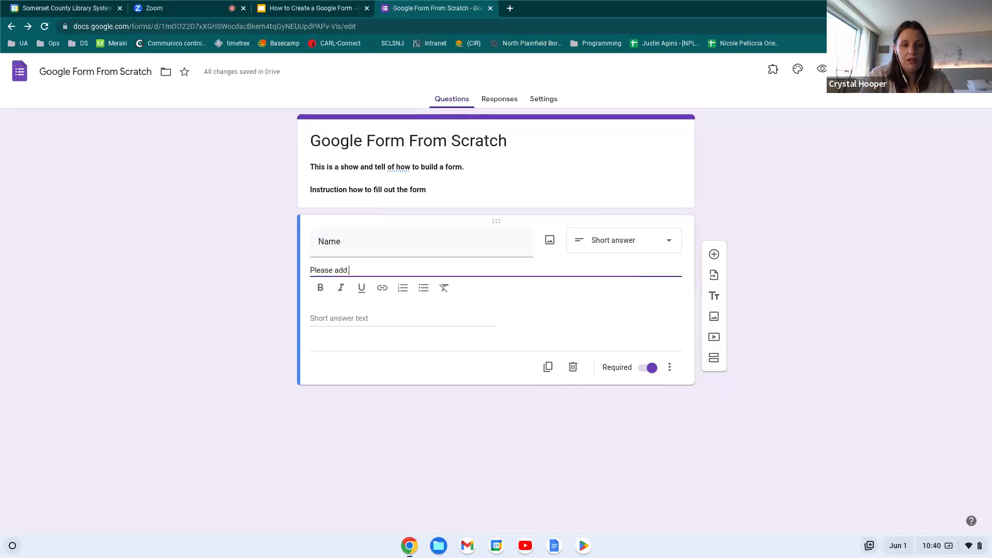
type("your first and last name.")
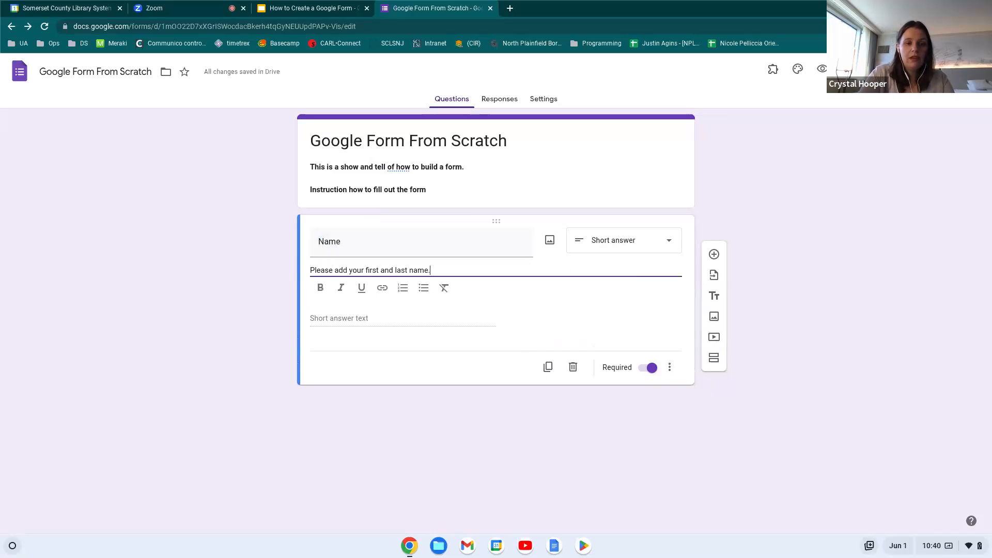
left_click(467, 435)
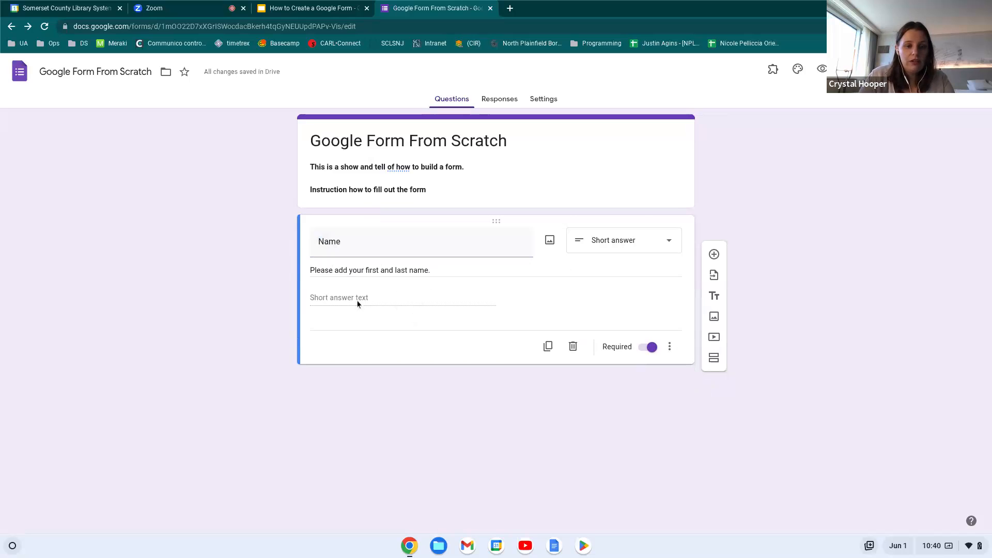
left_click(670, 241)
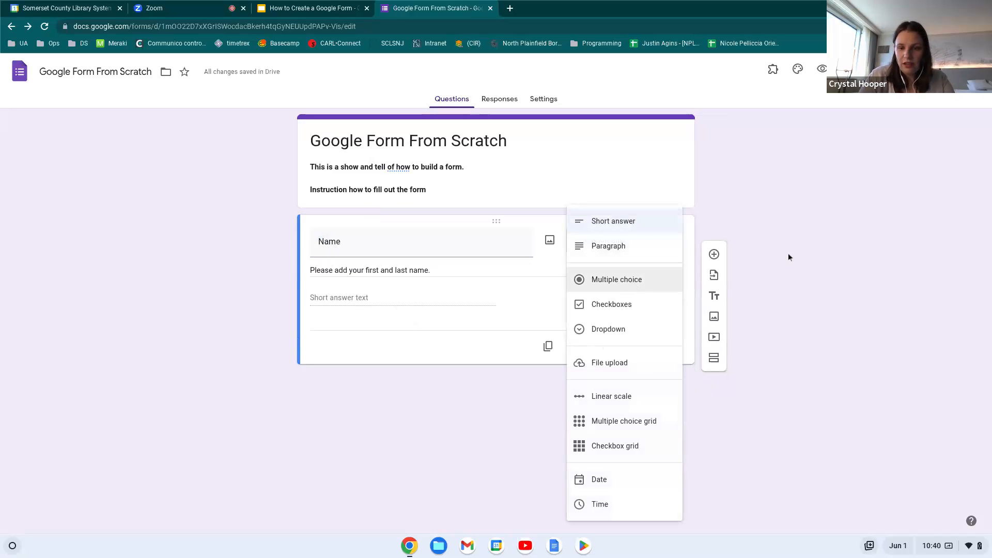
left_click(793, 307)
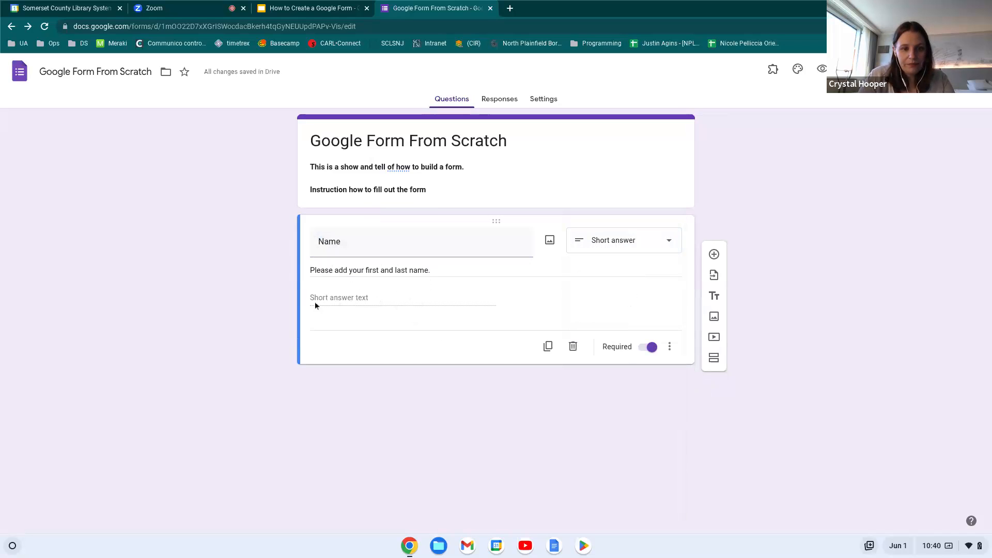
Preview the form and submit a test answer with a respondent's full name
left_click(822, 69)
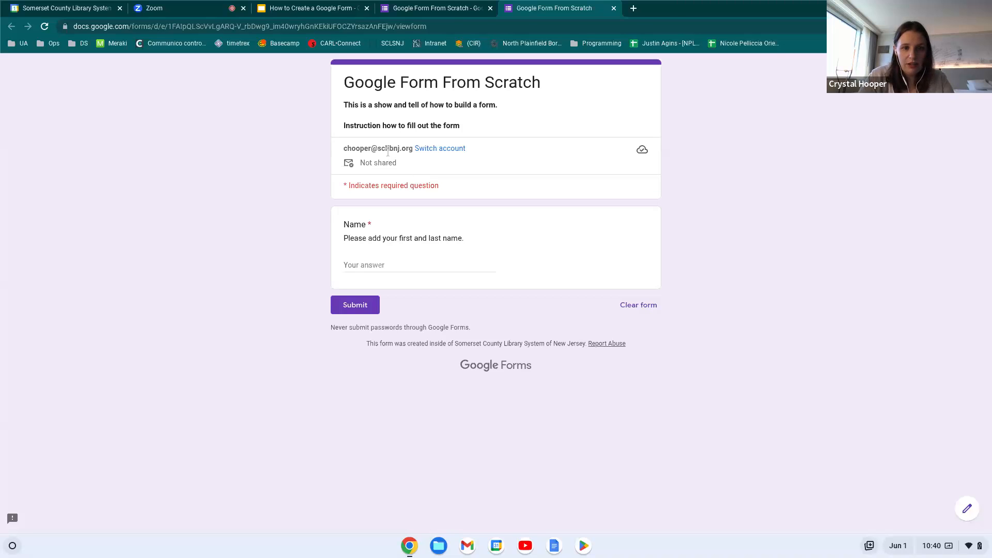
left_click(391, 261)
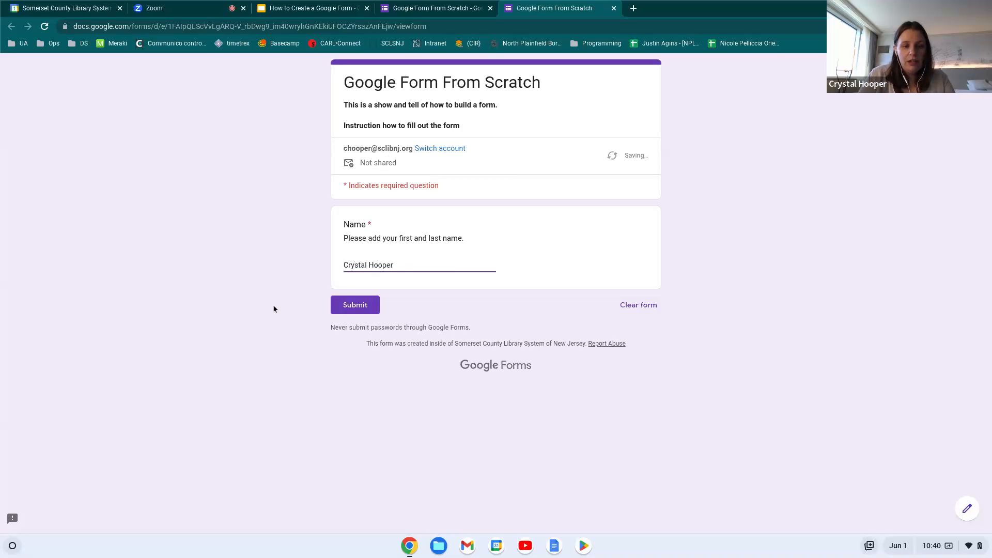
left_click(362, 310)
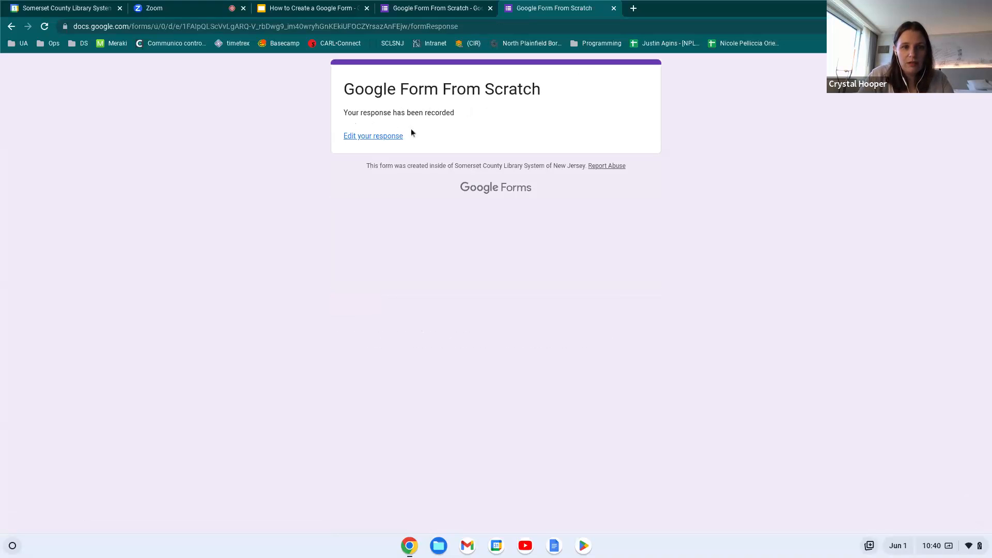
left_click(394, 137)
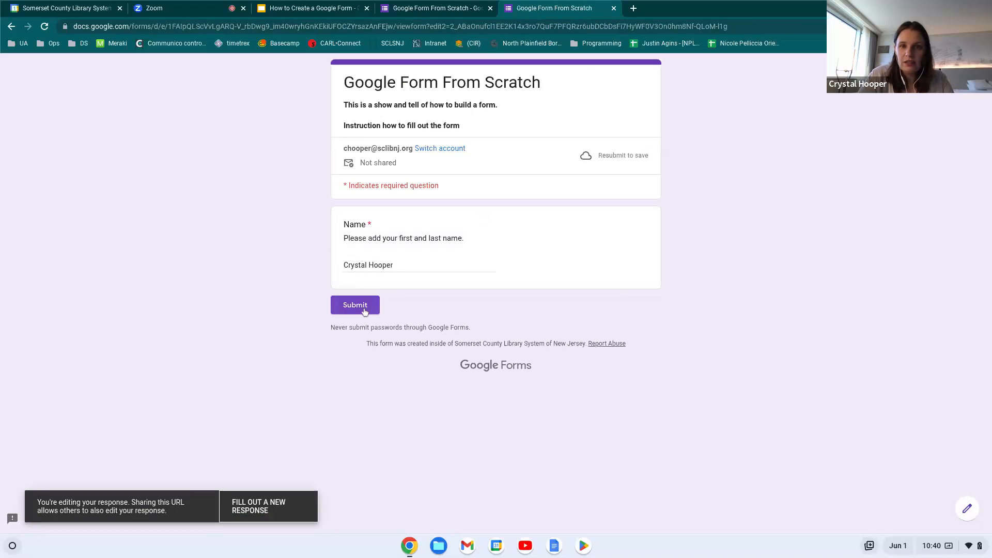
Close the preview, check the Responses tab, and return to Questions
left_click(614, 9)
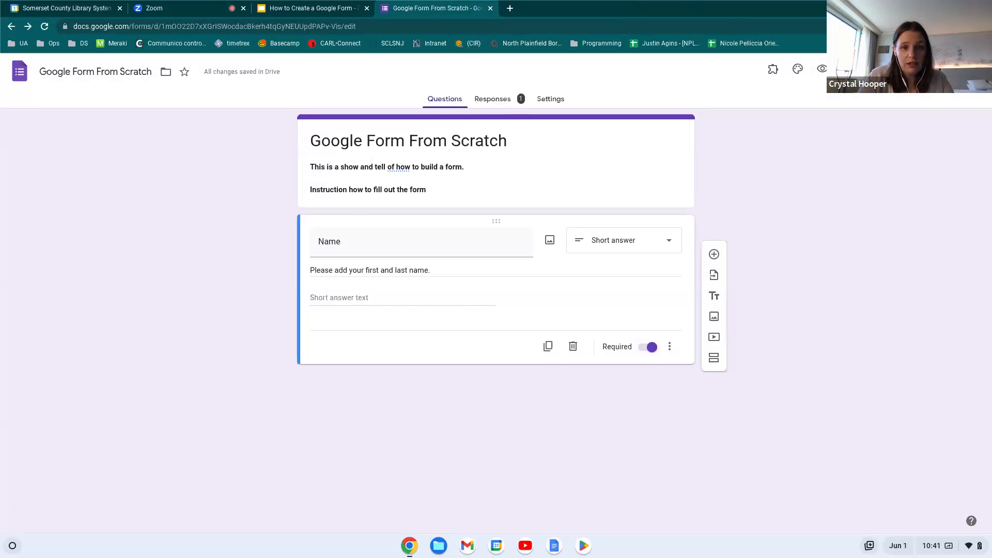
left_click(492, 99)
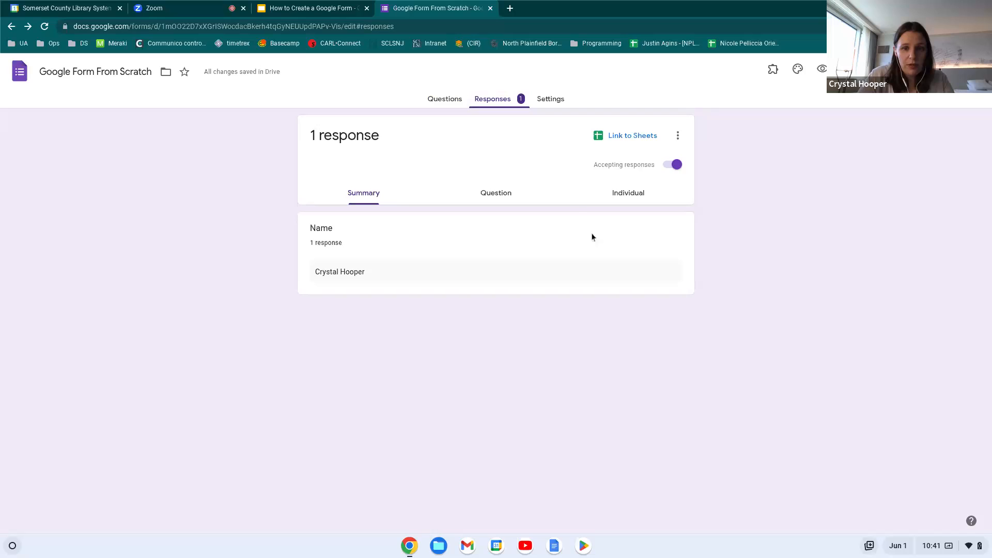
left_click(447, 99)
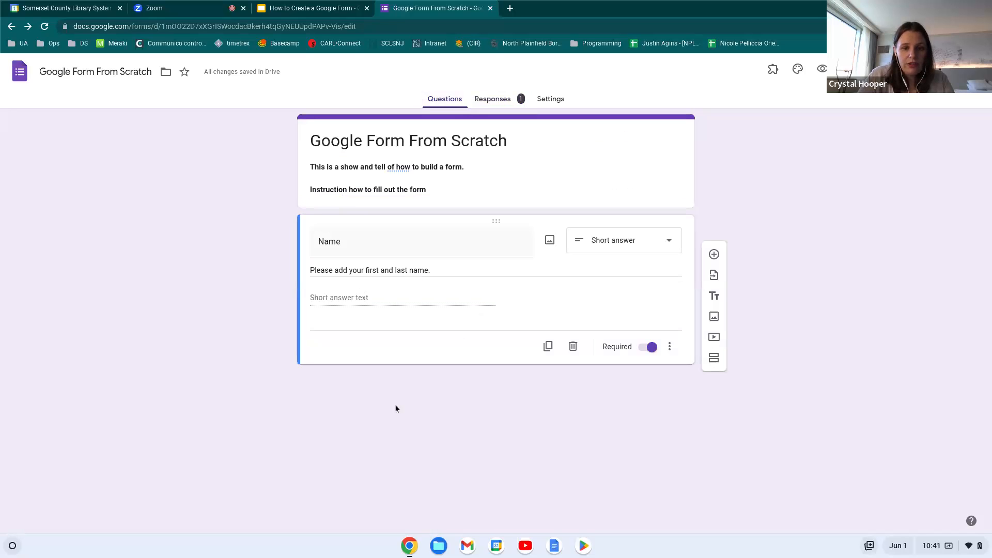
Duplicate the Name question, retitle it 'Name of your library system', and end its description with 'where you work!'
left_click(548, 347)
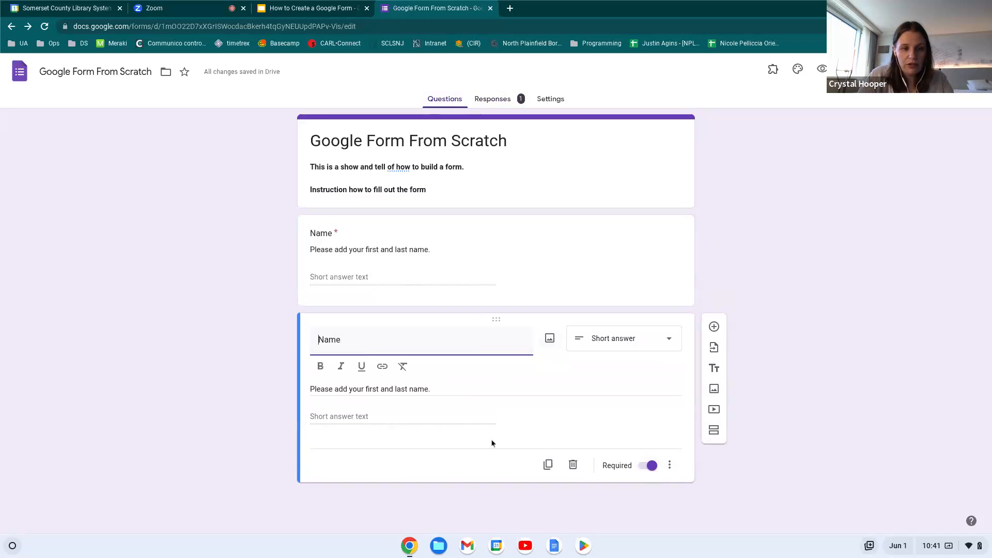
left_click_drag(343, 339, 319, 340)
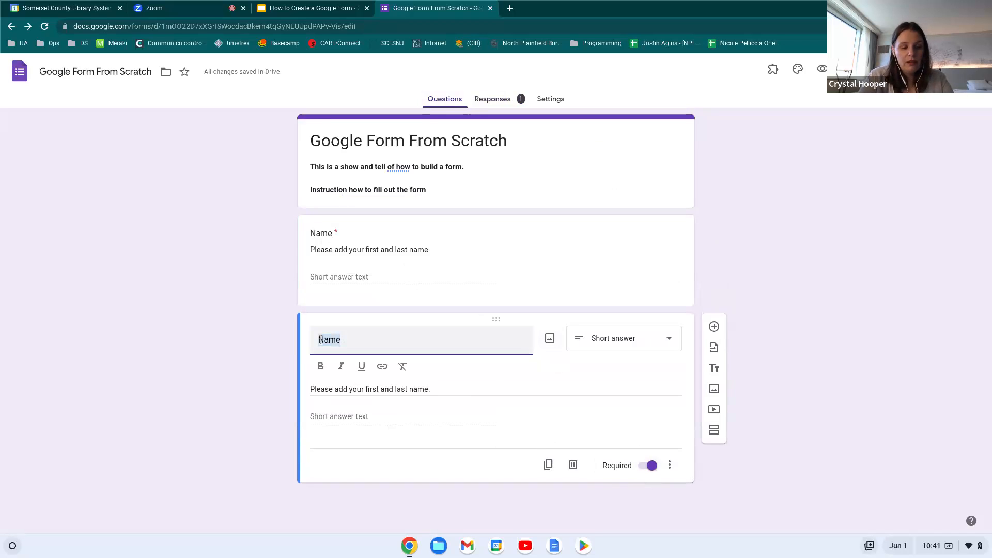
type("Name of y")
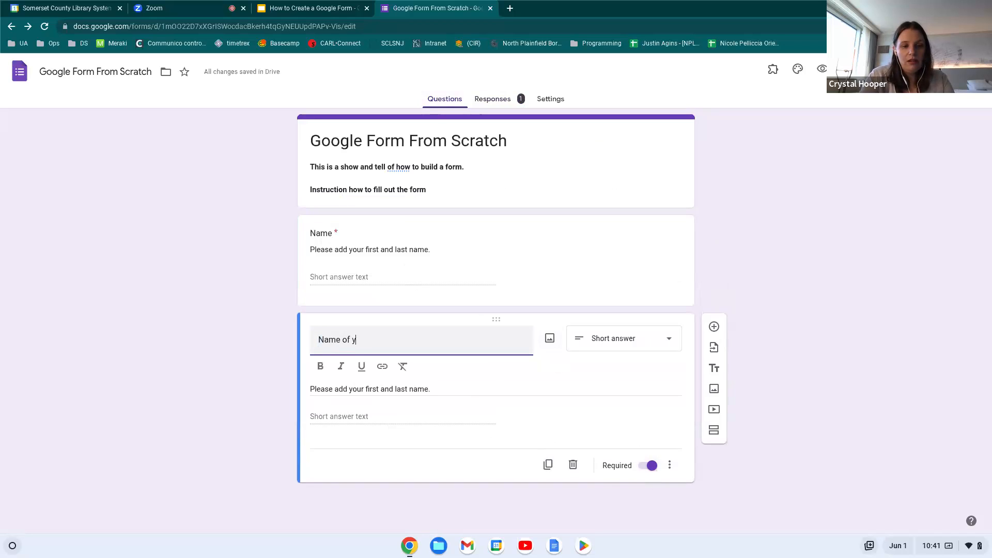
type("our library system")
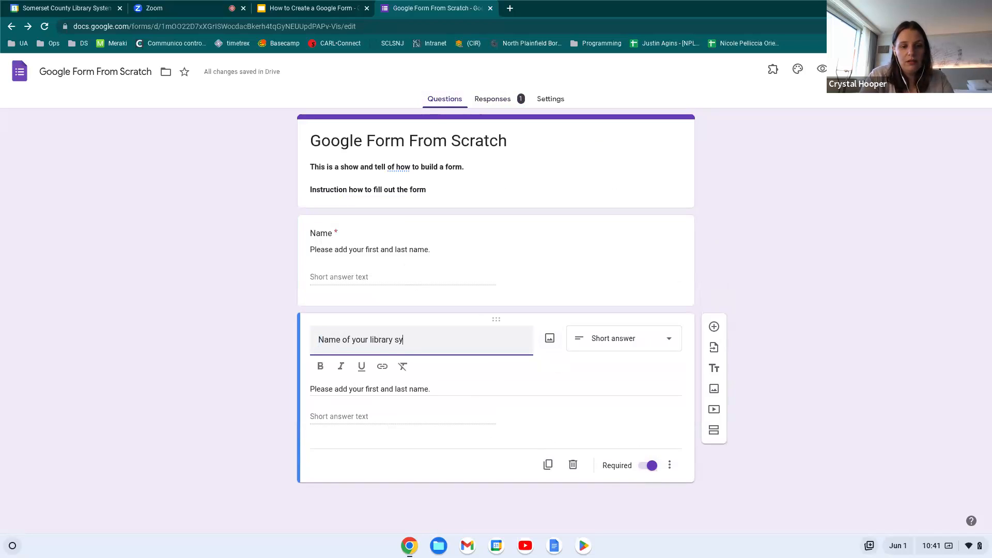
left_click(432, 390)
left_click_drag(438, 369, 366, 369)
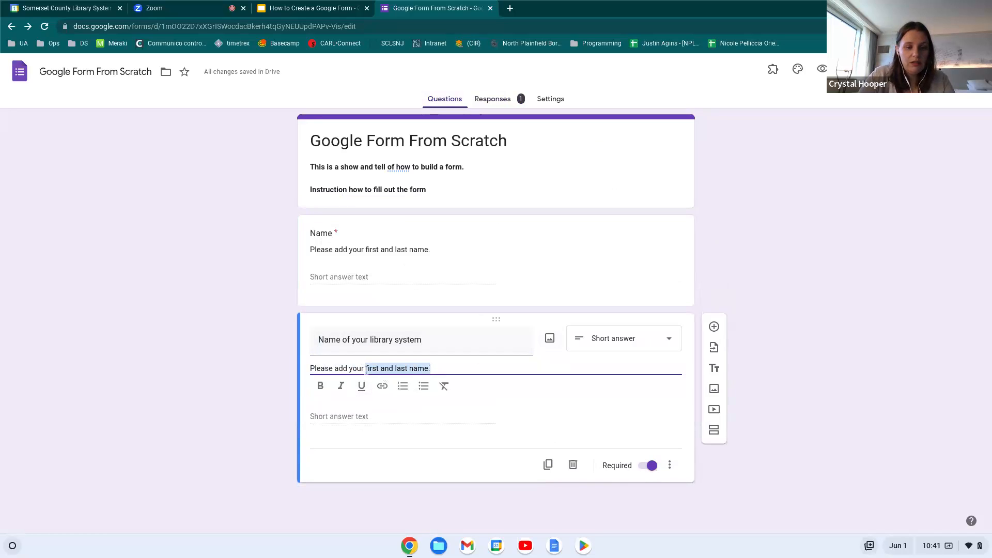
type("where you w")
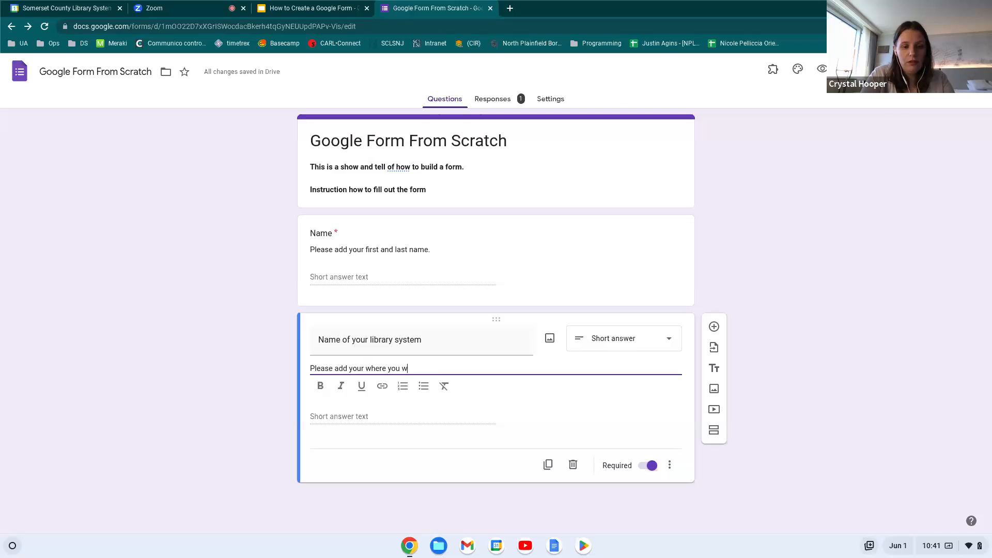
type("ork!")
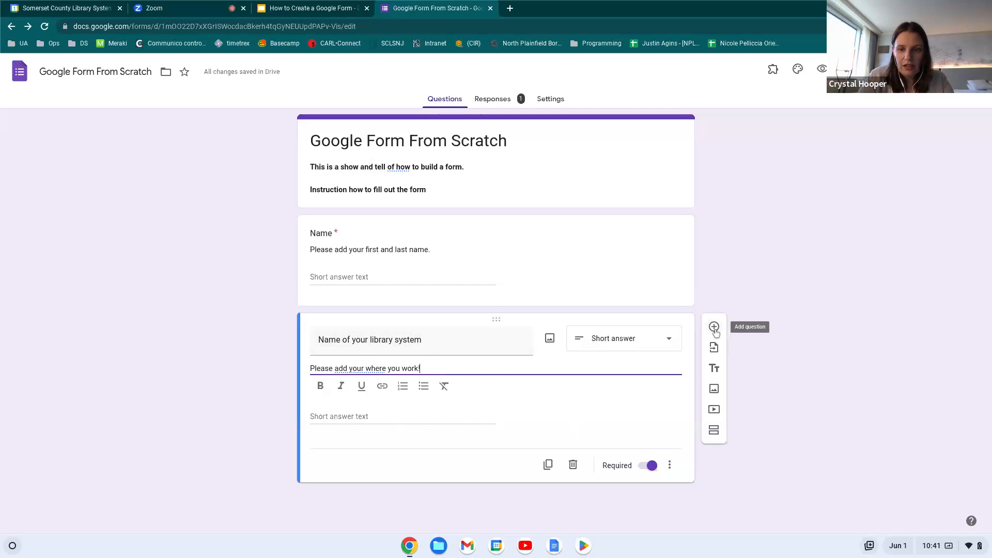
Add a 'Type of library' question described 'Tell us what type of library you work in'
left_click(718, 333)
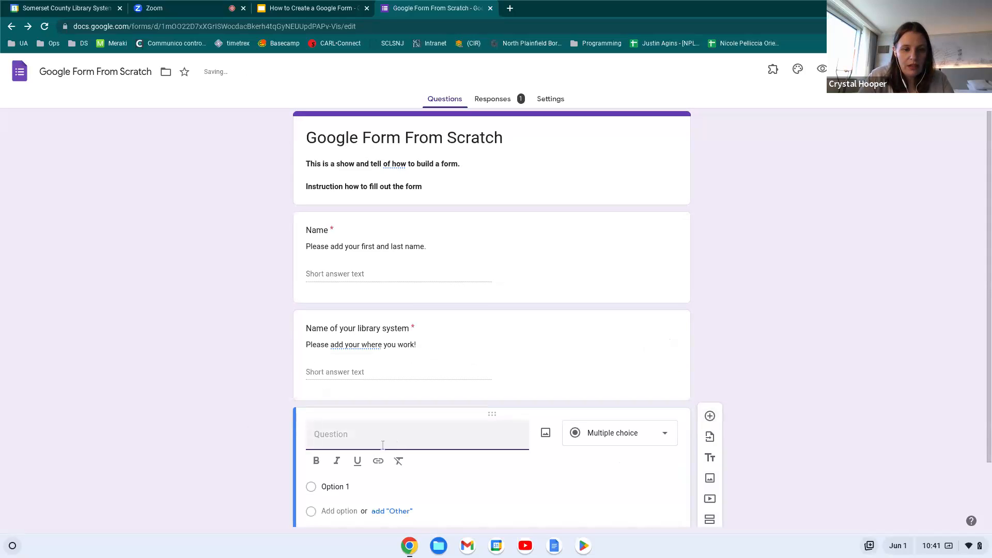
type("Type of library y")
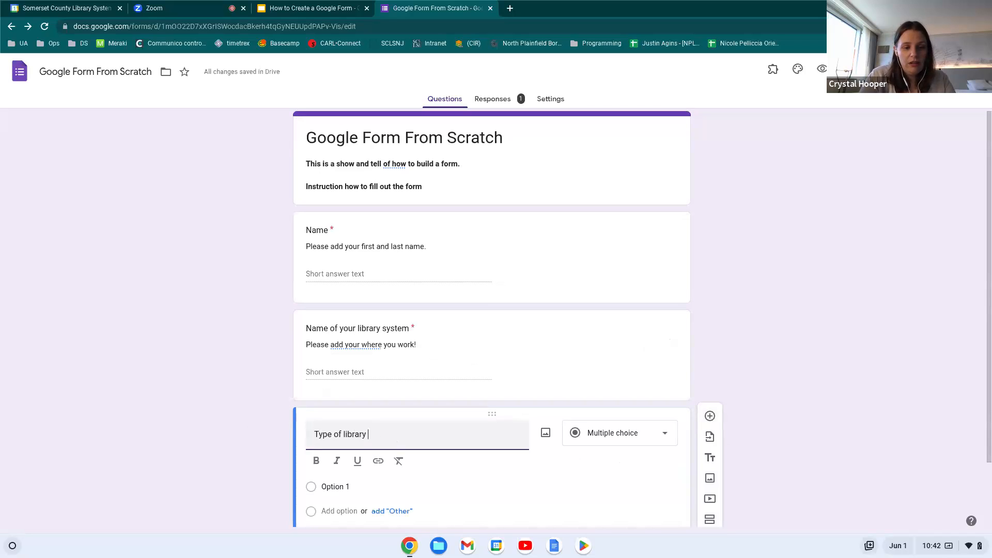
scroll(691, 484, "down", 1)
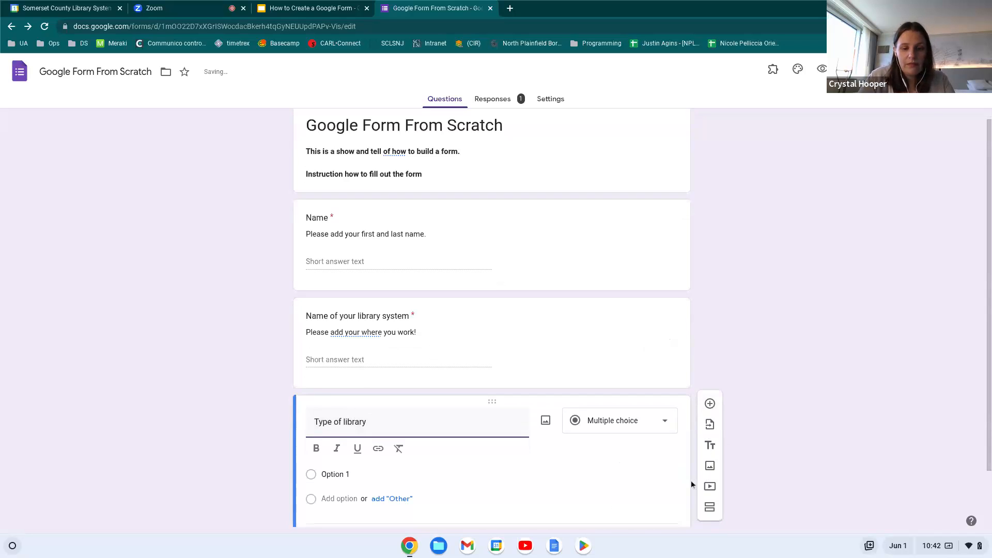
left_click(666, 489)
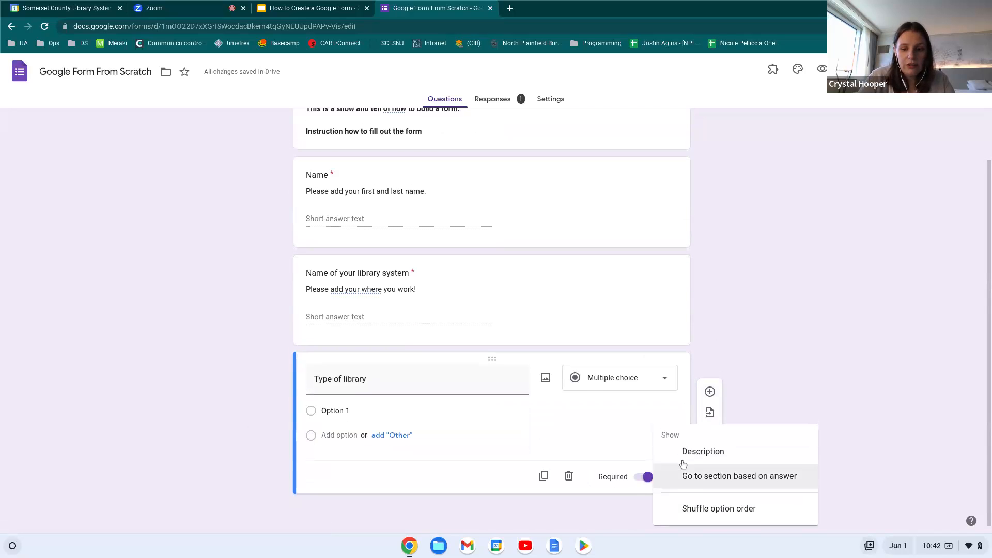
left_click(695, 452)
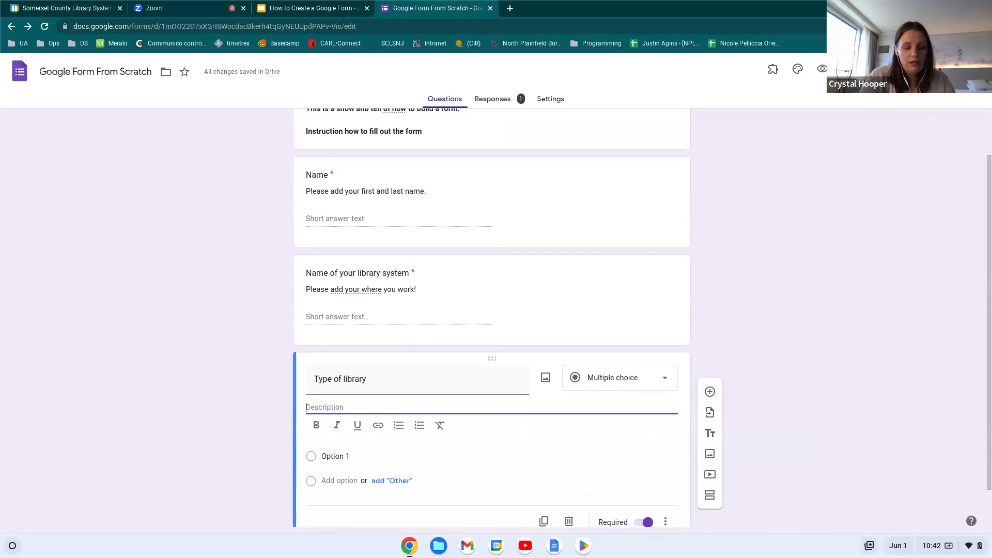
type("Tell us what type of lib")
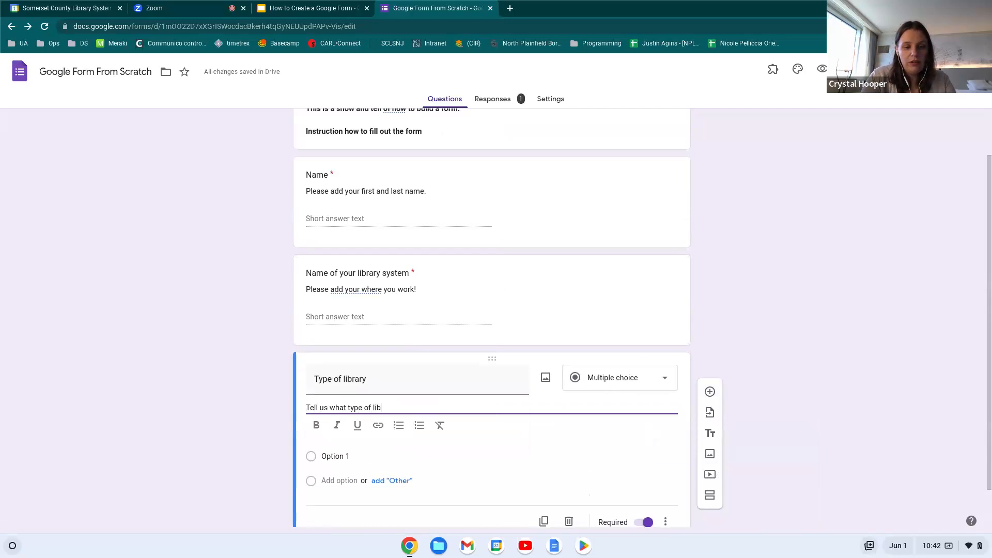
type("rary you work in")
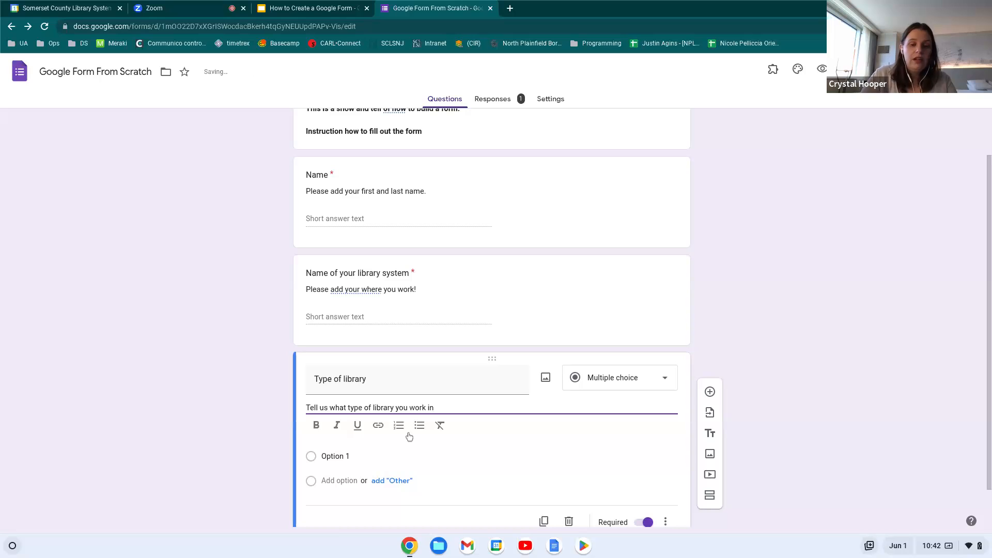
Keep it multiple choice with options Public, Academic, Corporate and School
left_click(654, 385)
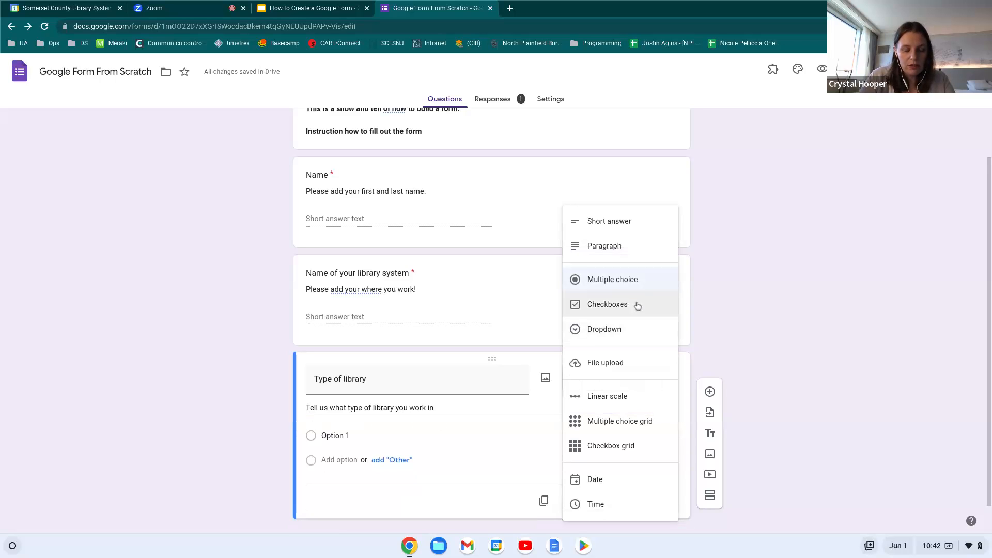
left_click(332, 434)
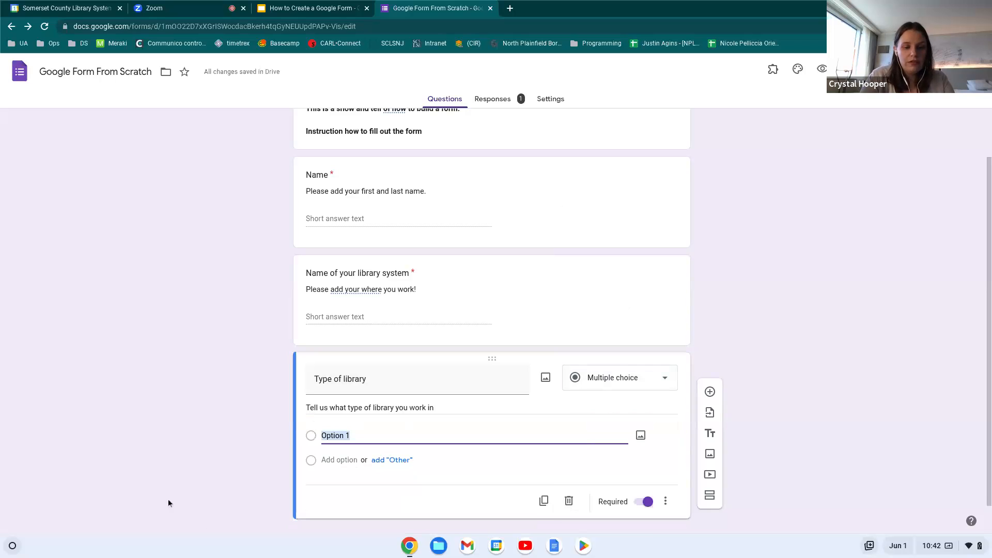
type("Public")
left_click(334, 459)
type("Academic")
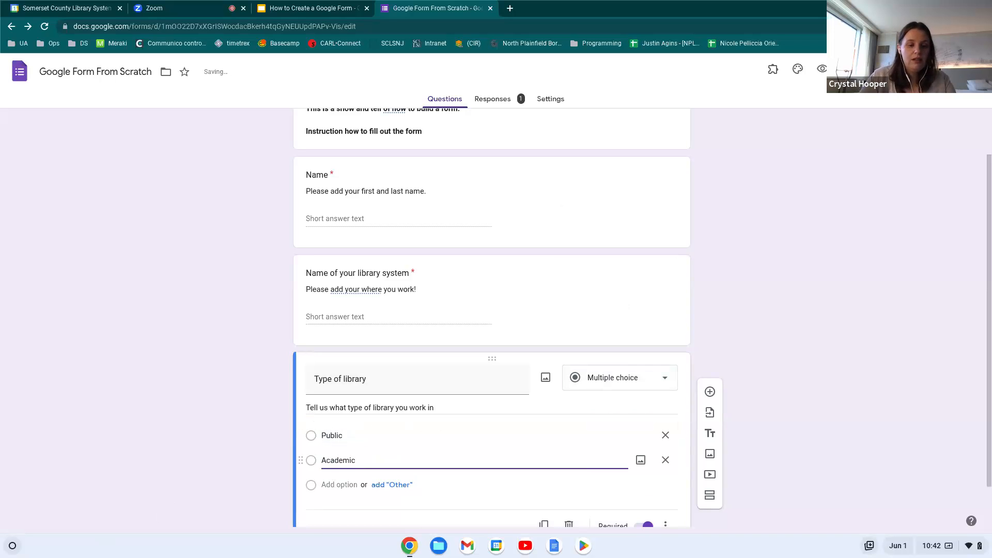
left_click(334, 484)
type("Corporate")
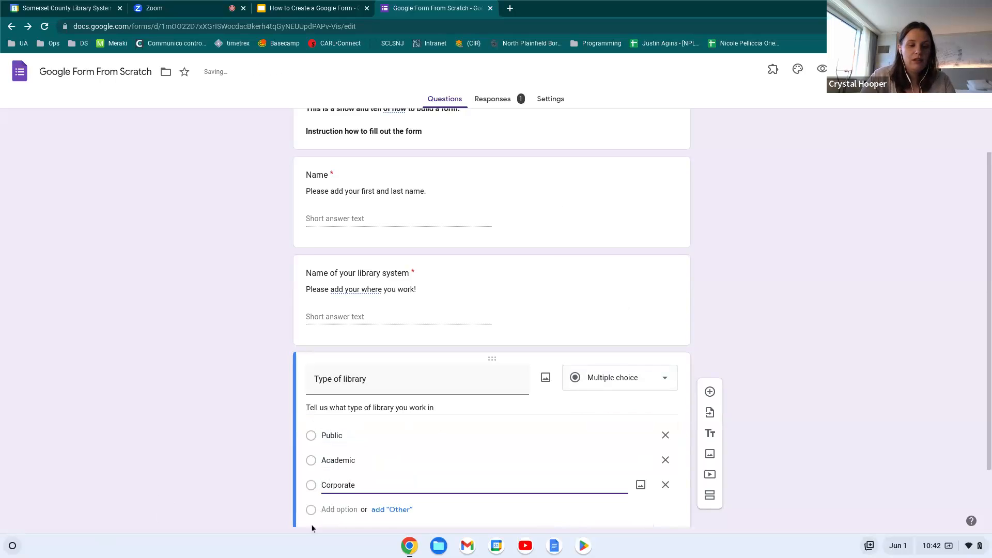
left_click(337, 512)
type("Schy")
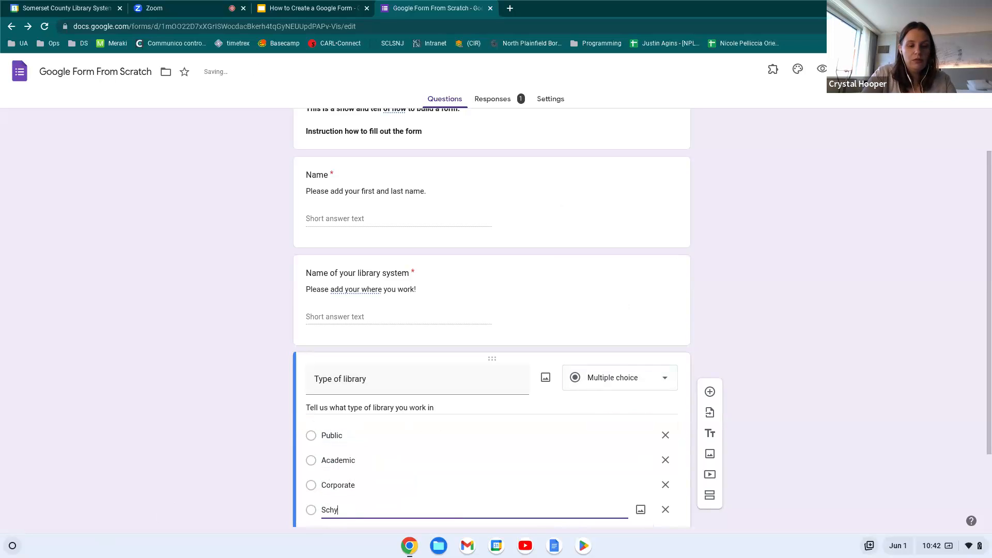
key("BackSpace")
type("ool")
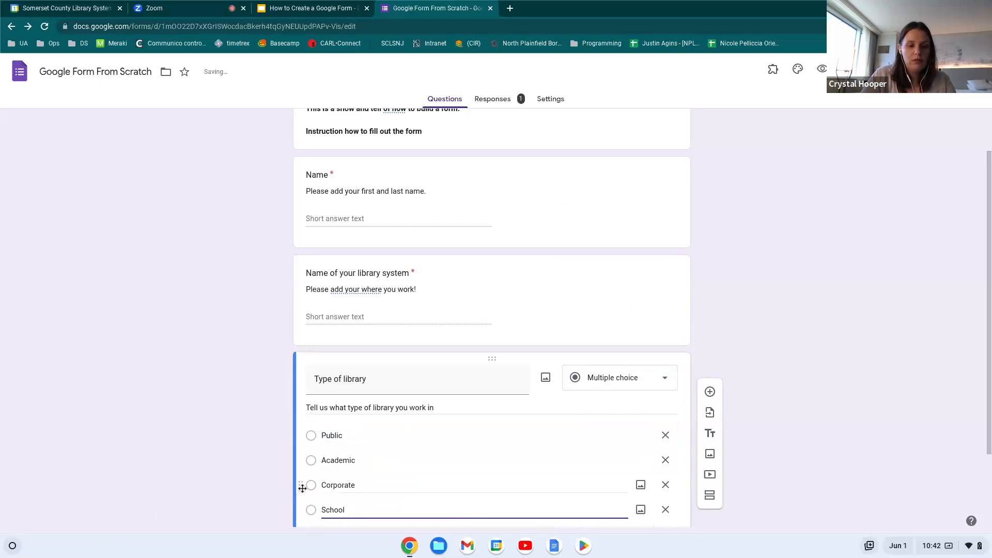
Rename options to 'Academic - University' and 'School - K-12', moving Academic and Corporate above Public
double_click(353, 461)
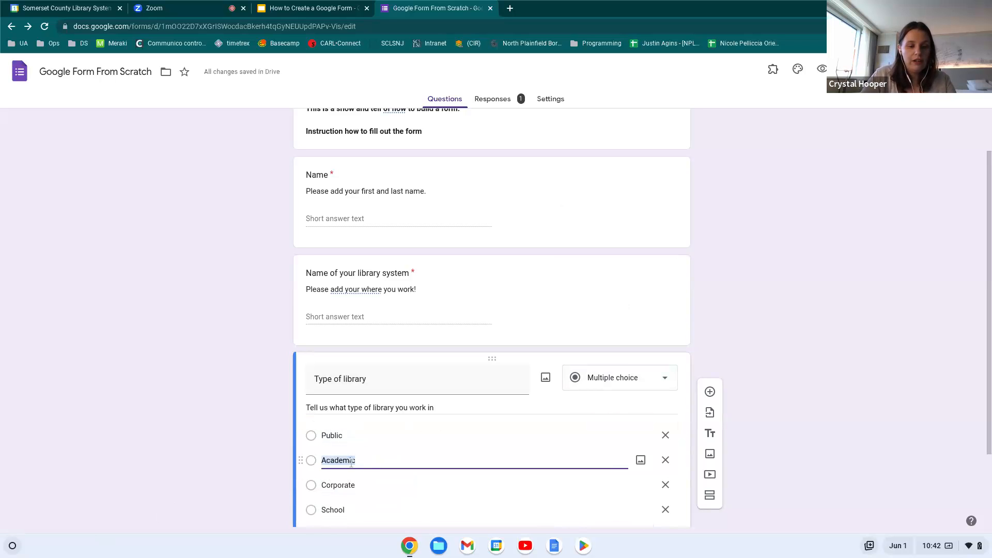
left_click(384, 461)
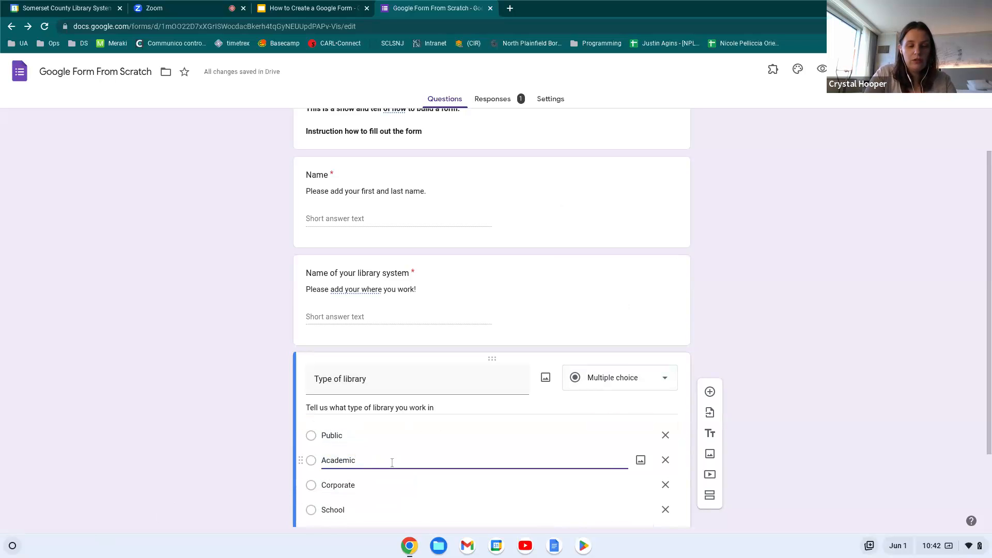
type("- Unive")
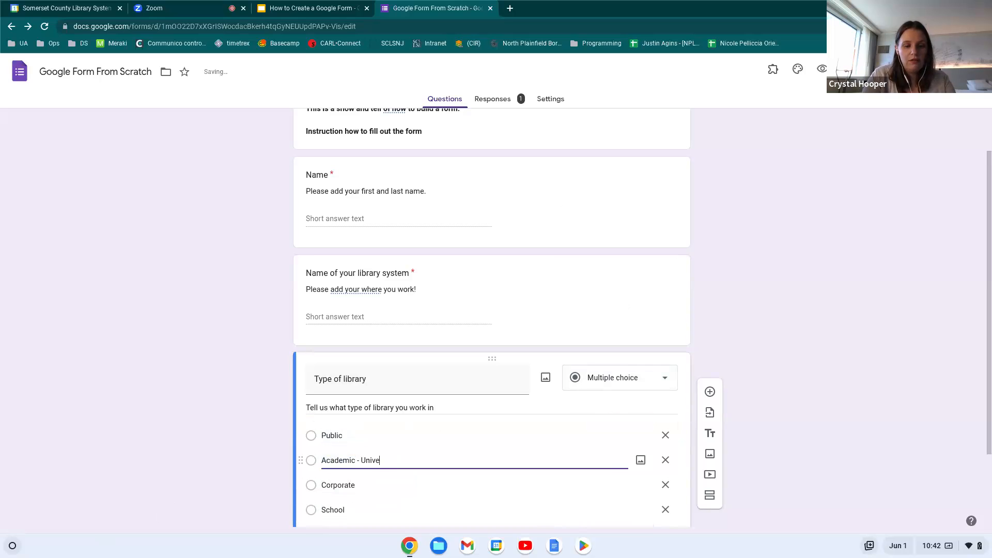
type("rsity")
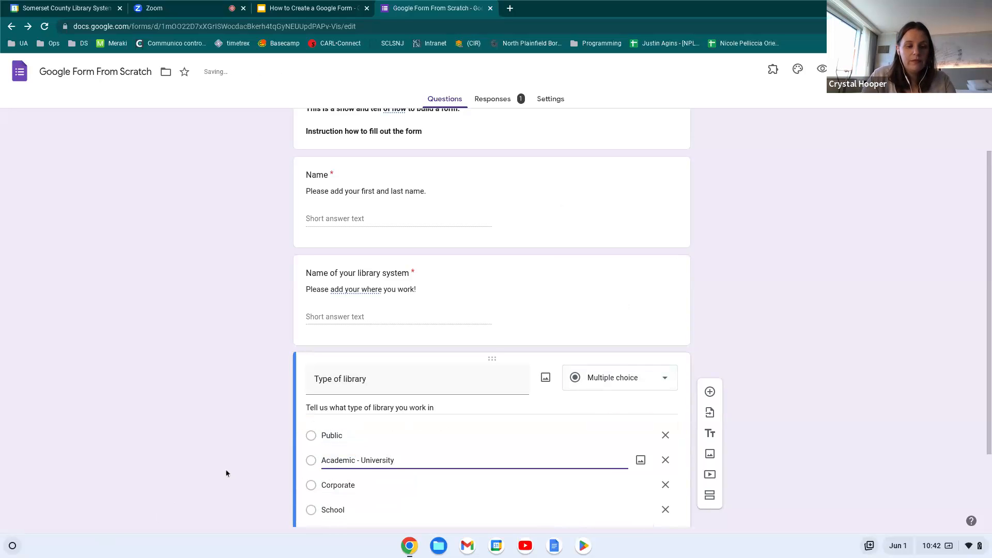
scroll(225, 469, "down", 1)
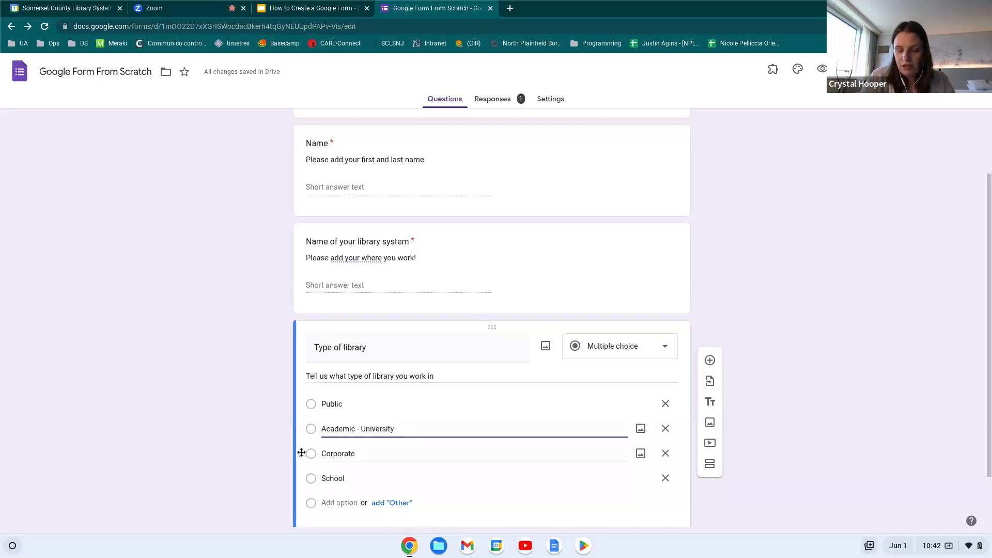
left_click(253, 471)
scroll(349, 431, "down", 1)
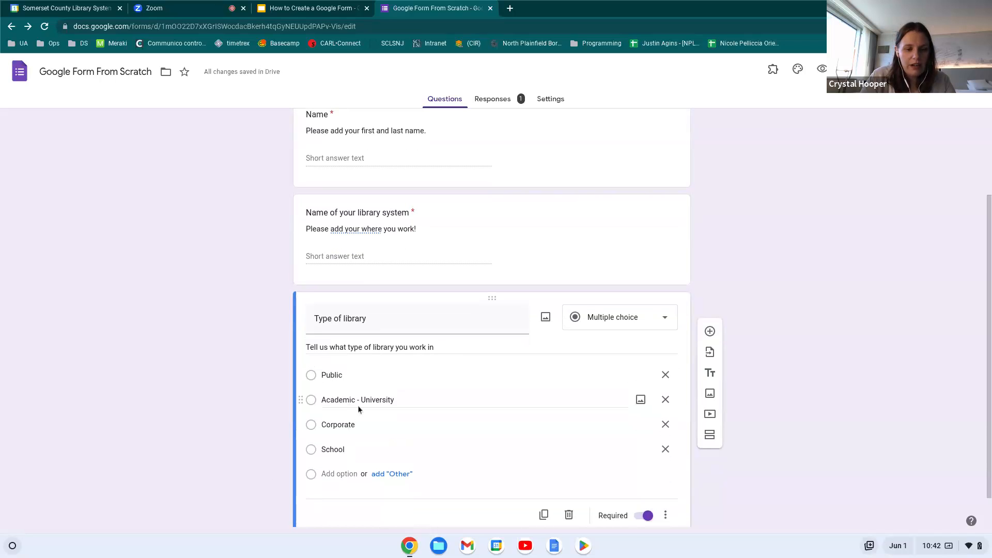
left_click(377, 448)
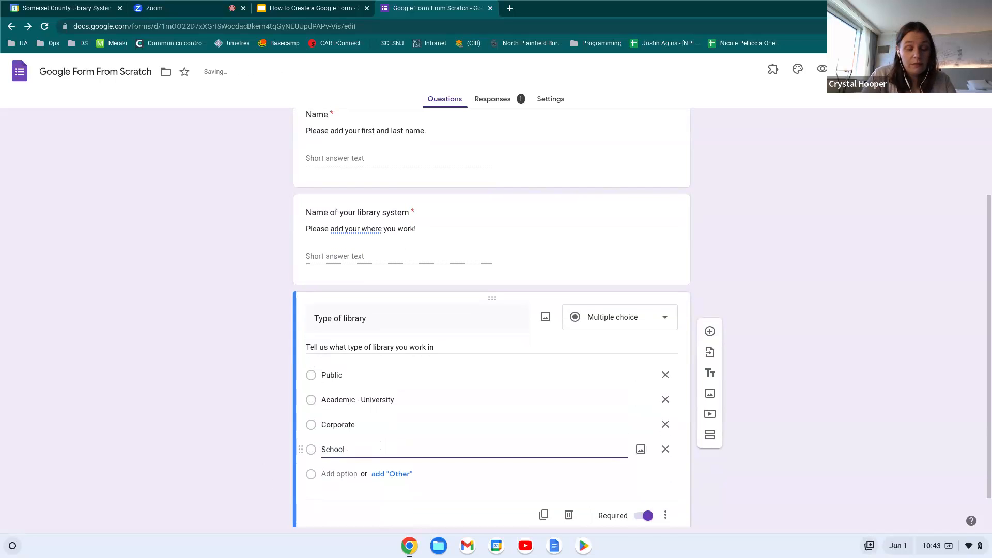
type("- K-12")
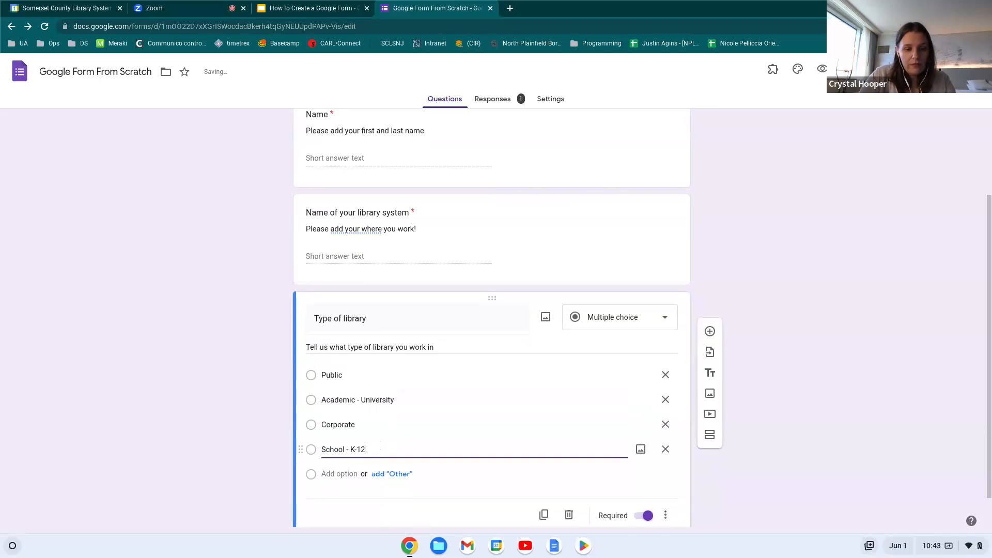
left_click(256, 432)
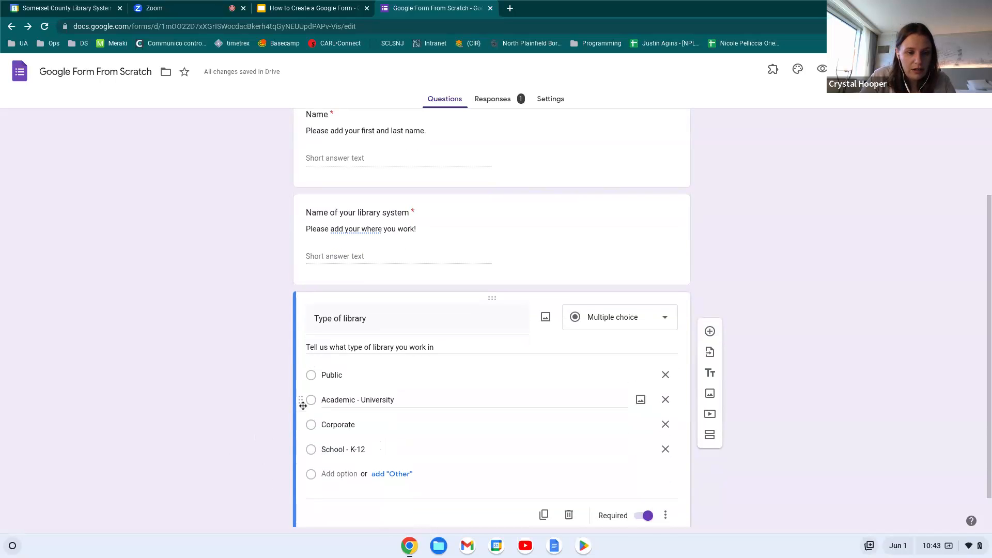
left_click_drag(303, 403, 308, 375)
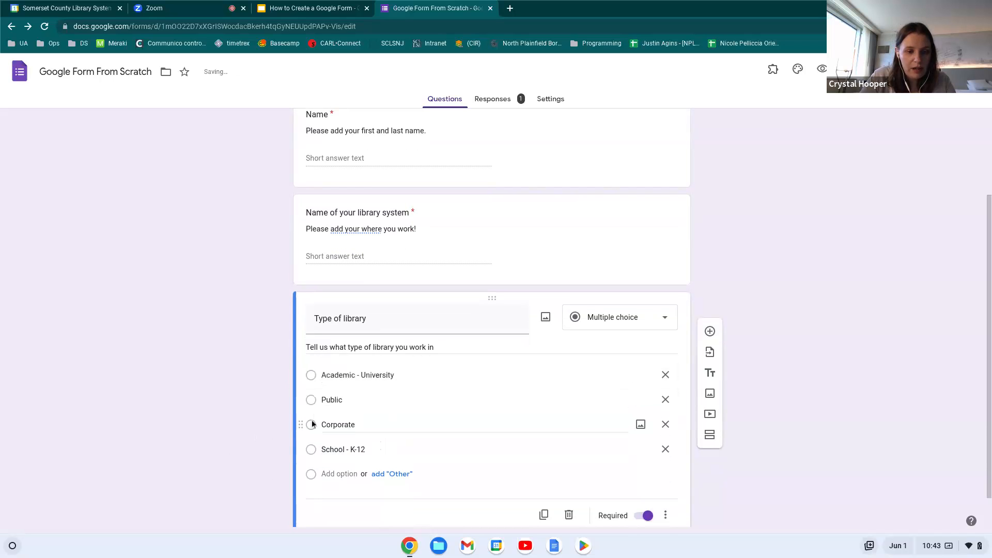
left_click_drag(302, 425, 309, 394)
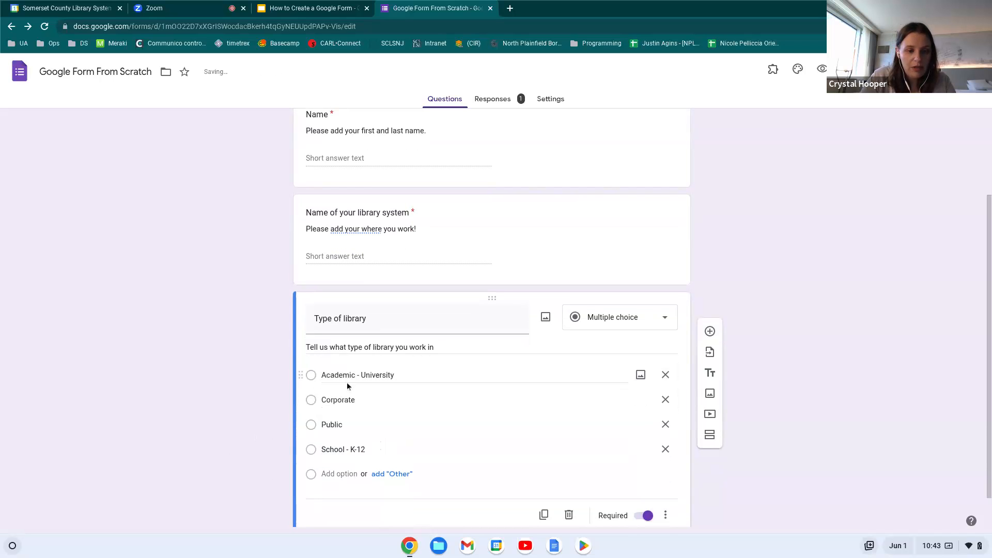
scroll(179, 443, "down", 1)
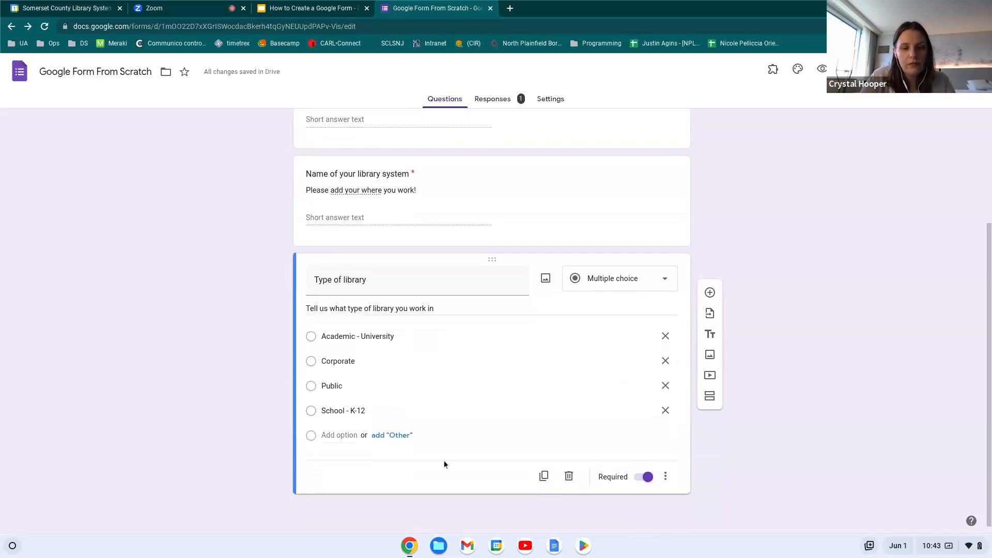
Add a Paragraph question 'What do you like best about your library?'
left_click(710, 293)
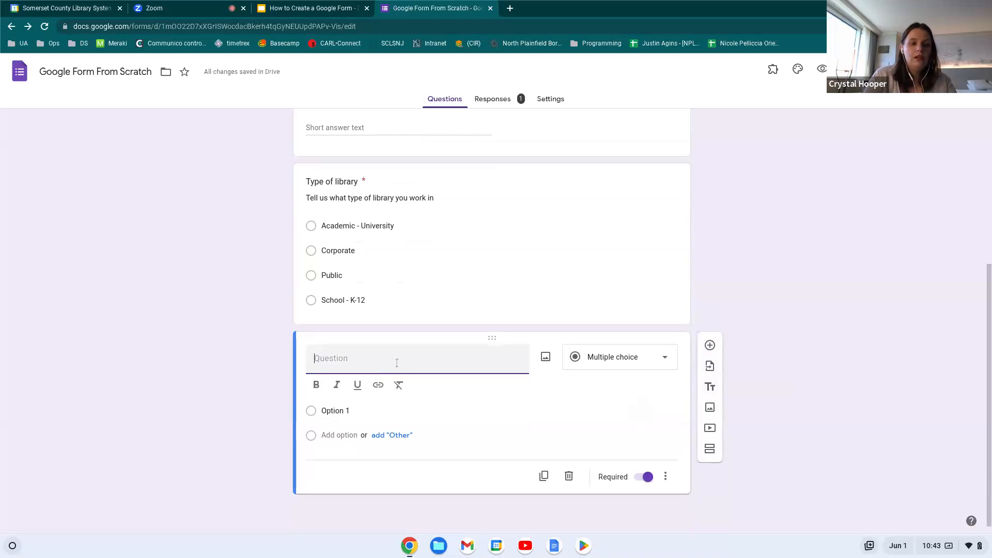
type("W")
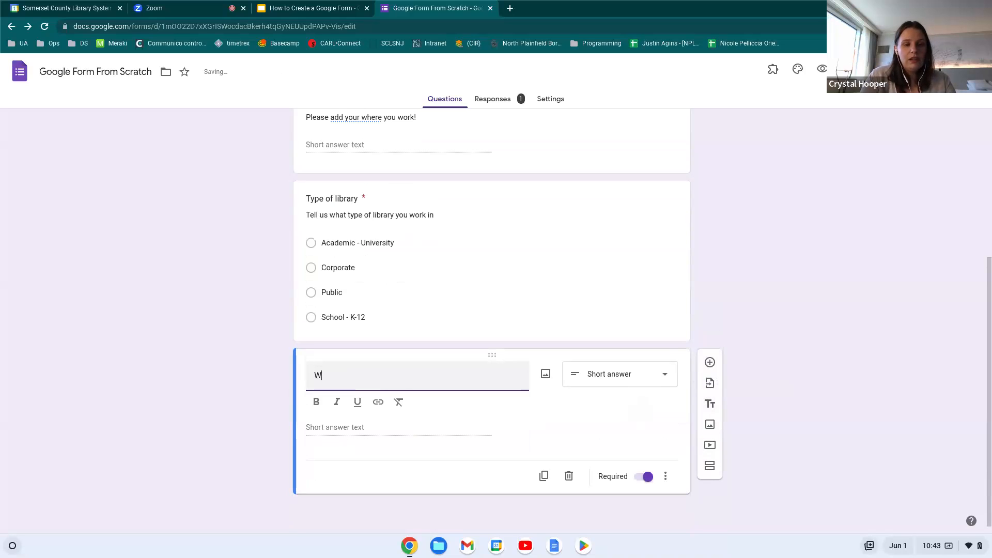
type("hat d")
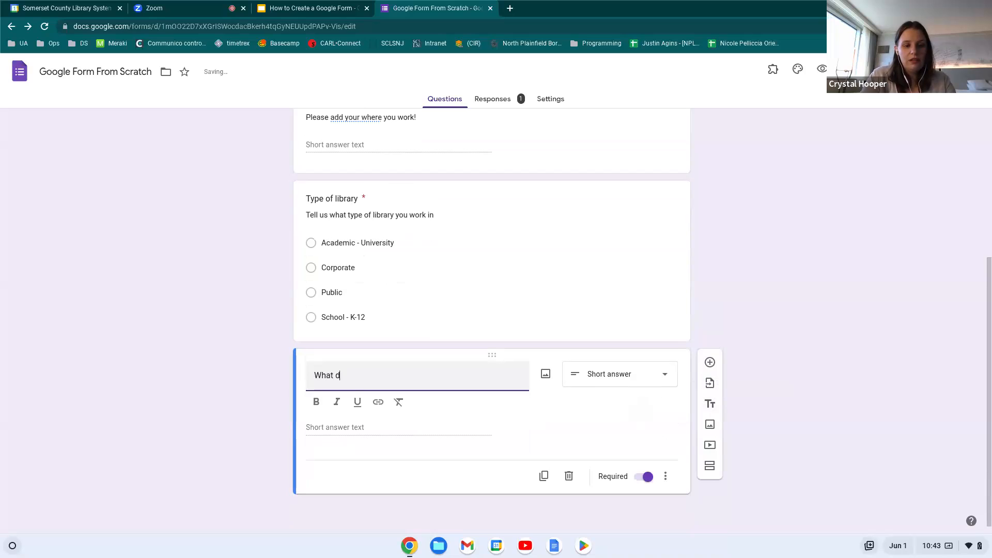
type("o you like best a")
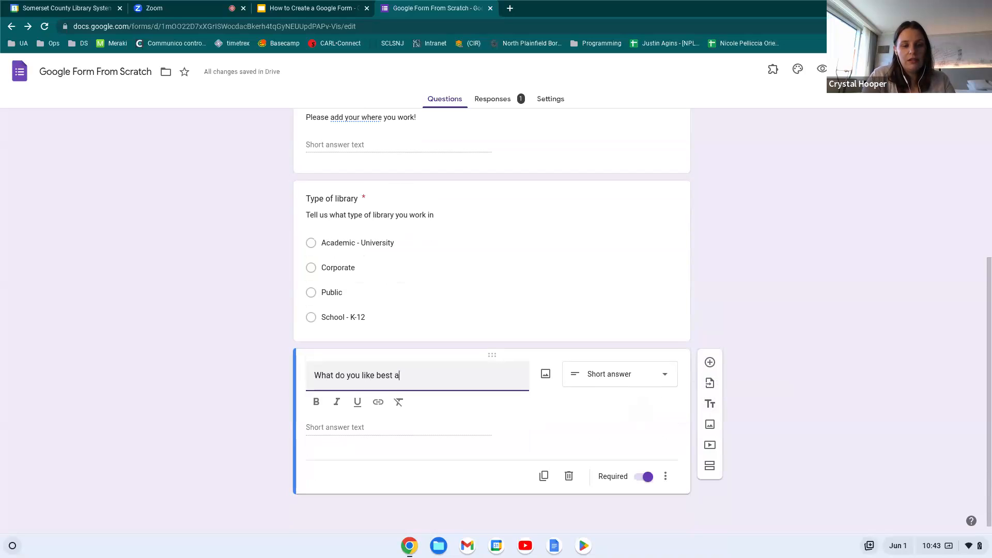
type("bout your library?")
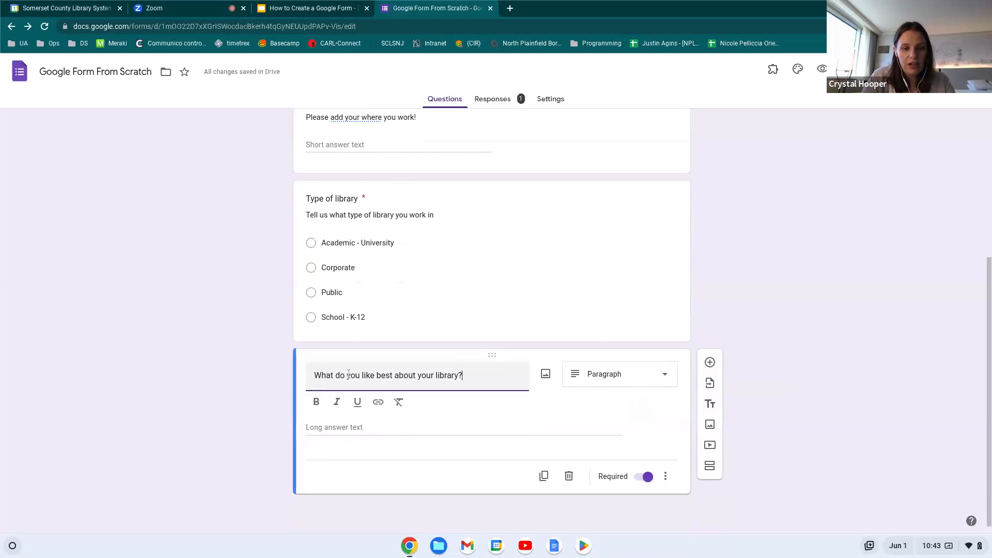
left_click(652, 378)
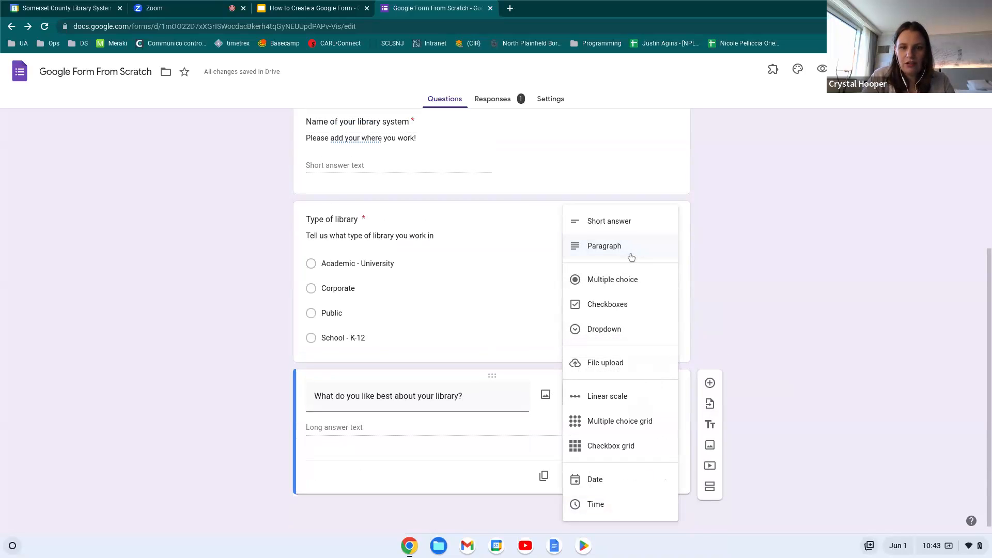
left_click(610, 253)
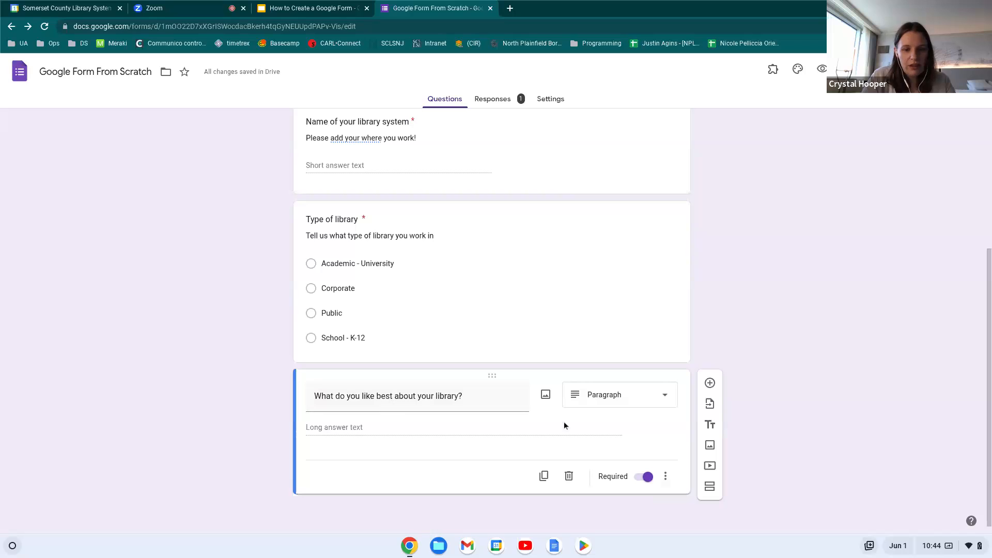
Describe it 'Please give an example of your workplace' and make it not required
left_click(666, 476)
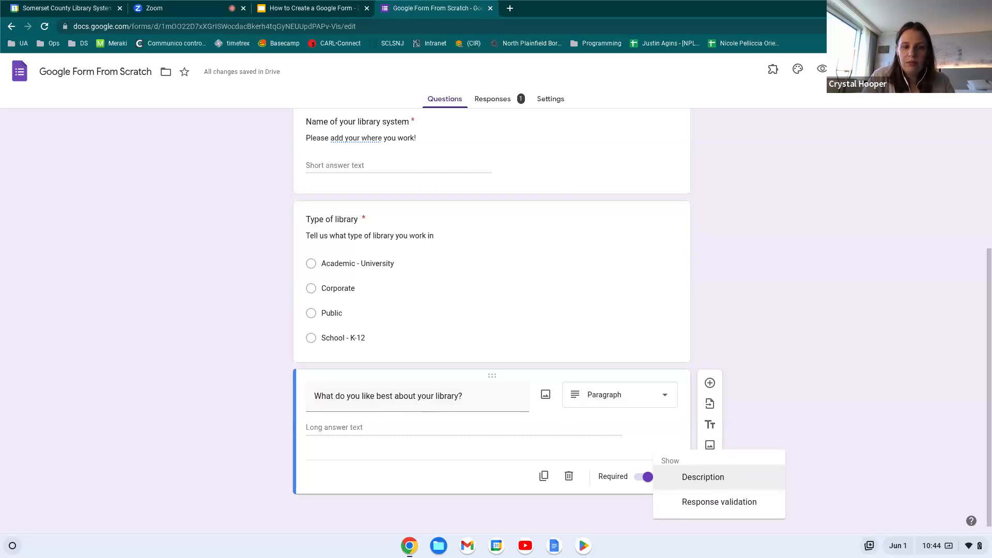
left_click(731, 478)
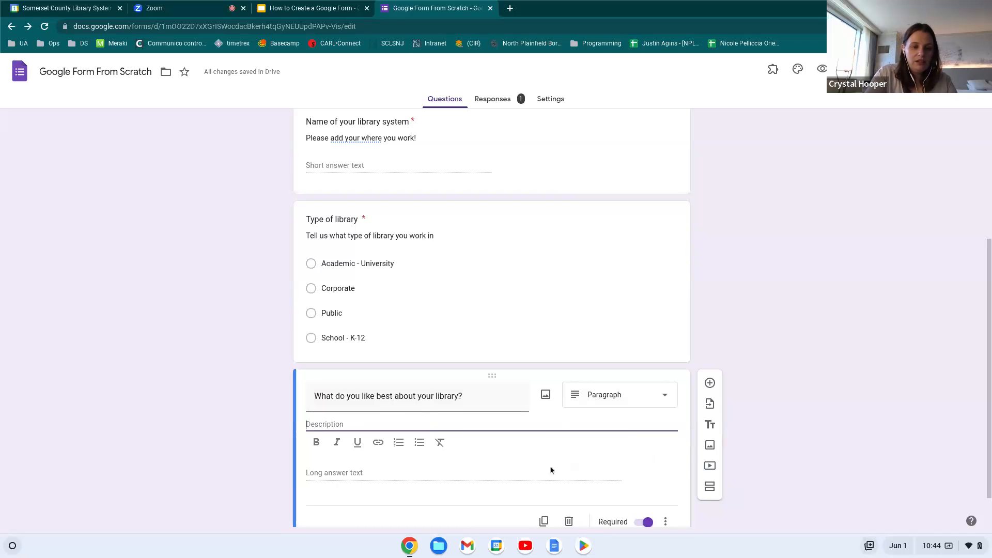
type("Please give an example of your workplace.")
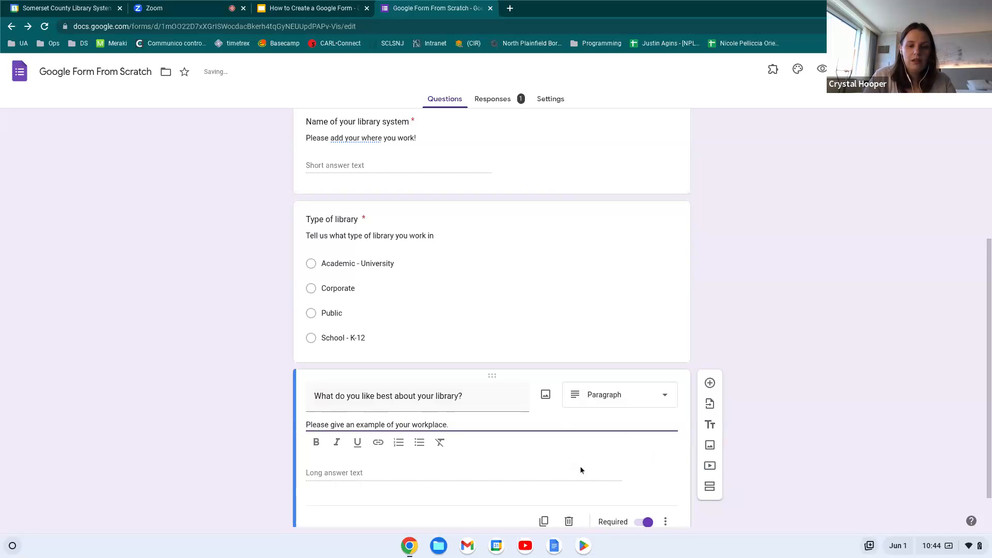
scroll(604, 463, "down", 1)
left_click(627, 480)
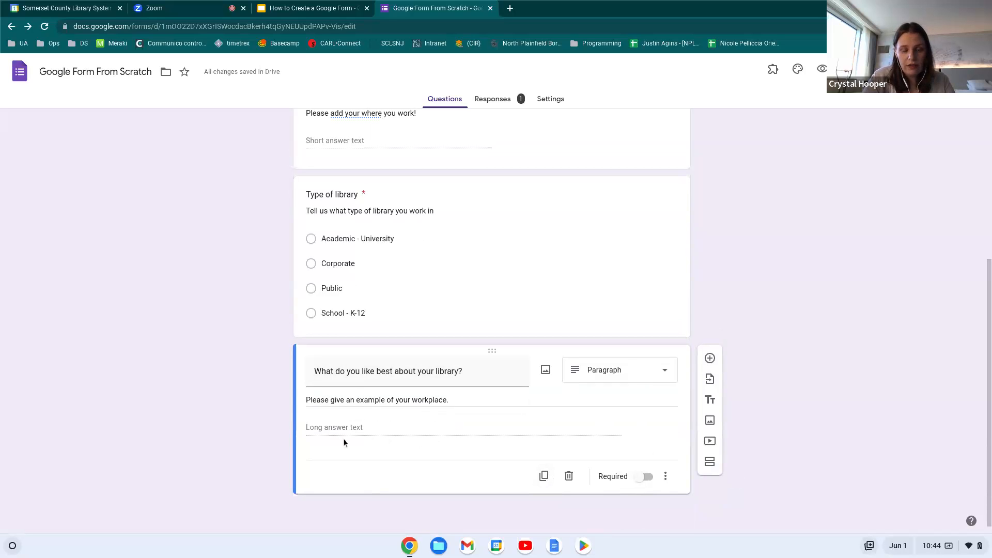
Preview the form, edit the earlier response, and answer SCLSNJ for the library system
left_click(822, 70)
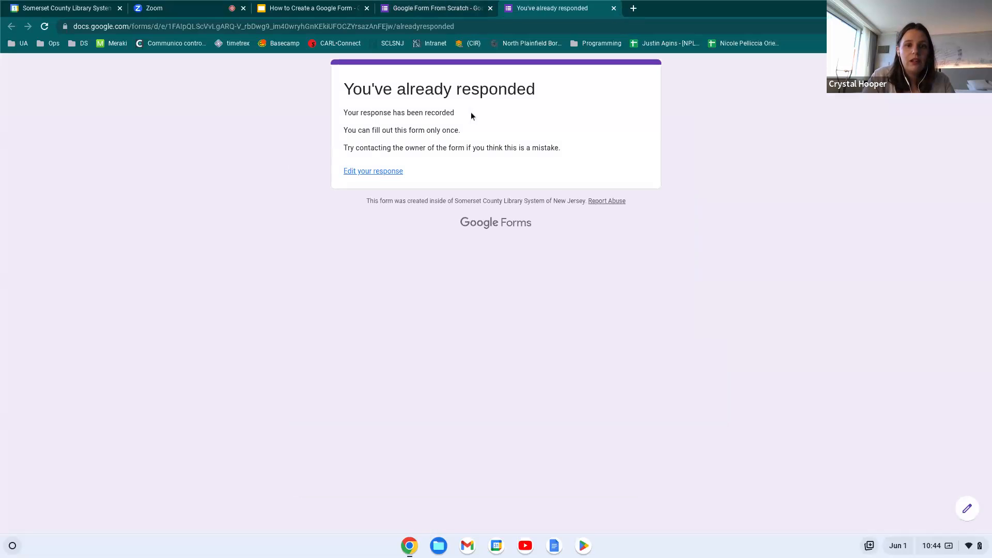
left_click(375, 171)
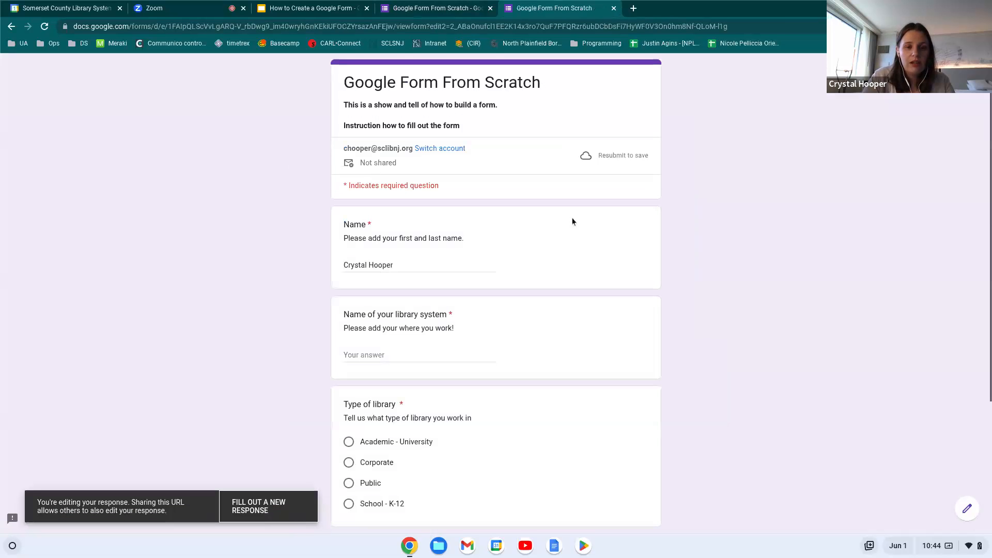
scroll(782, 283, "down", 1)
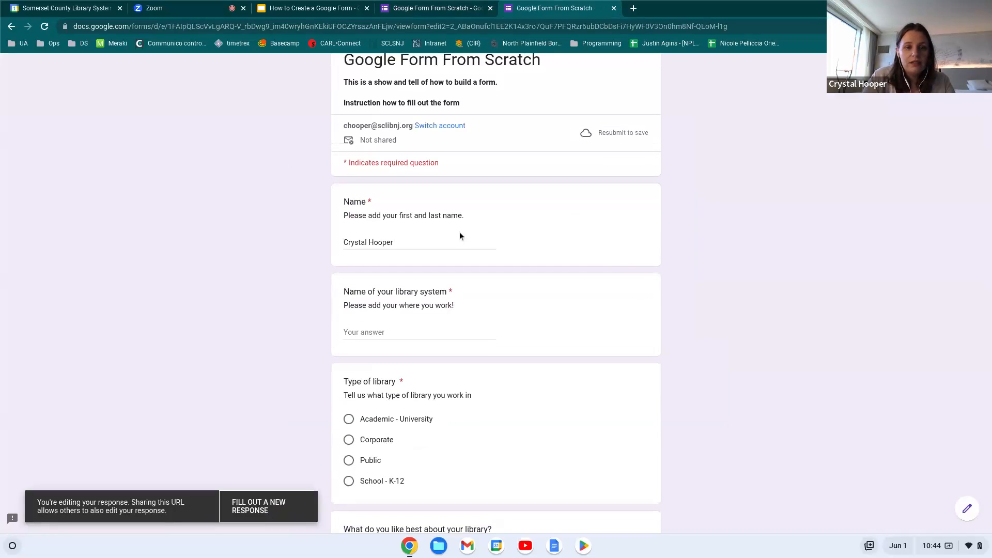
scroll(443, 258, "down", 3)
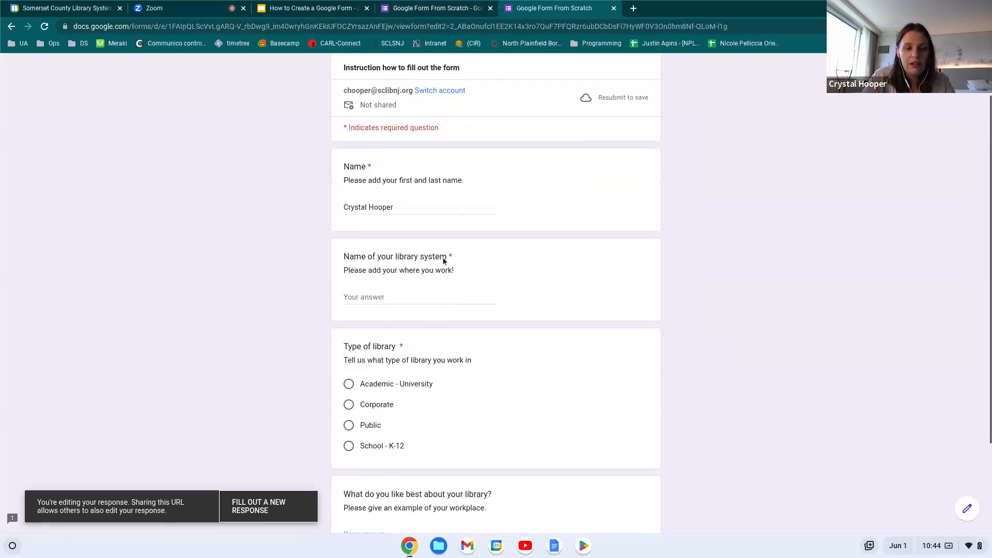
scroll(444, 258, "up", 1)
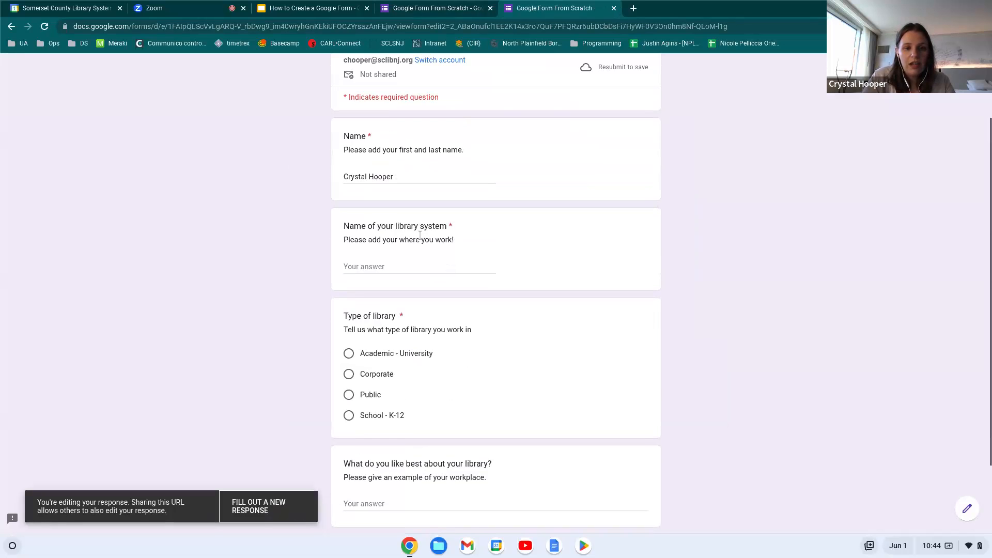
left_click(381, 265)
type("SCLSNJ")
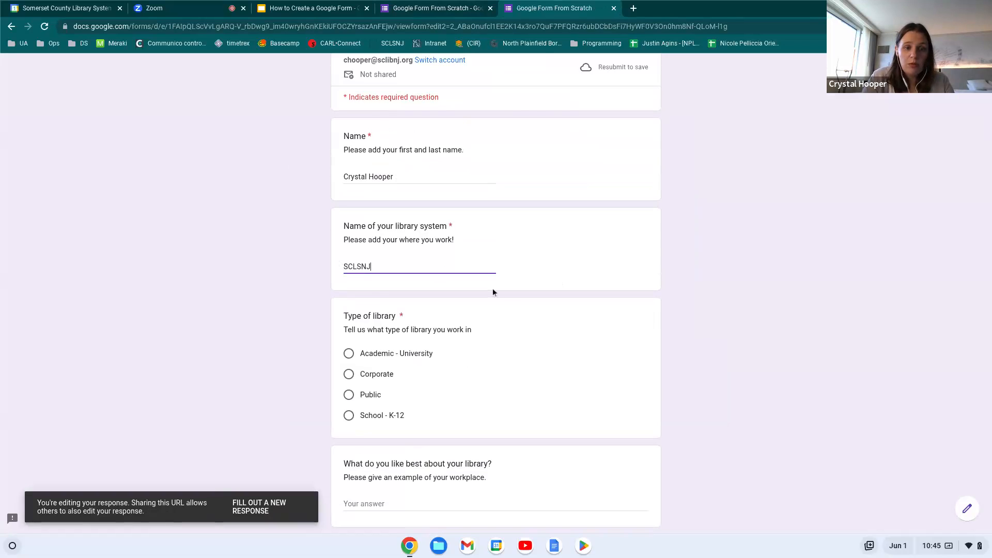
Choose Public, answer 'Giving presentations like these!', submit, and close the response tab
scroll(552, 302, "down", 3)
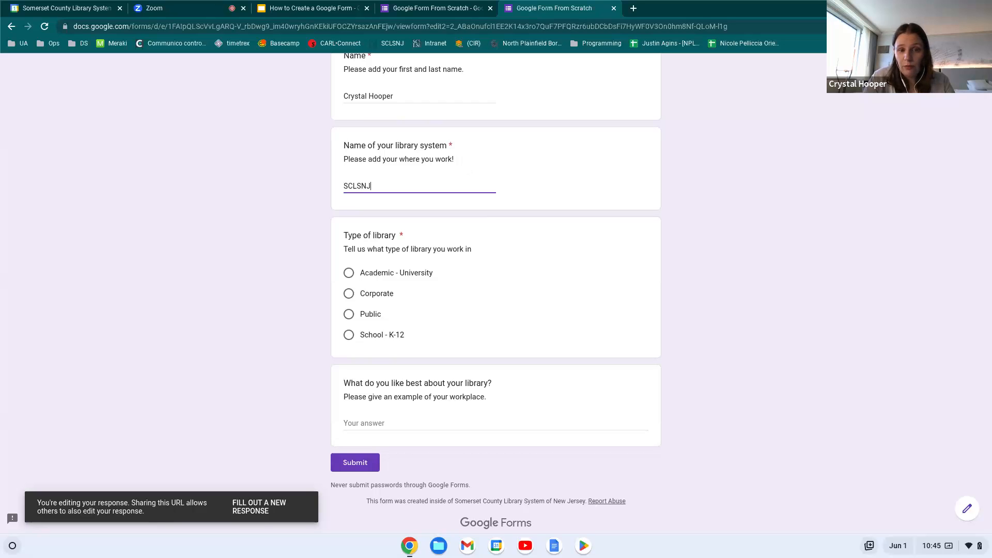
scroll(482, 293, "down", 1)
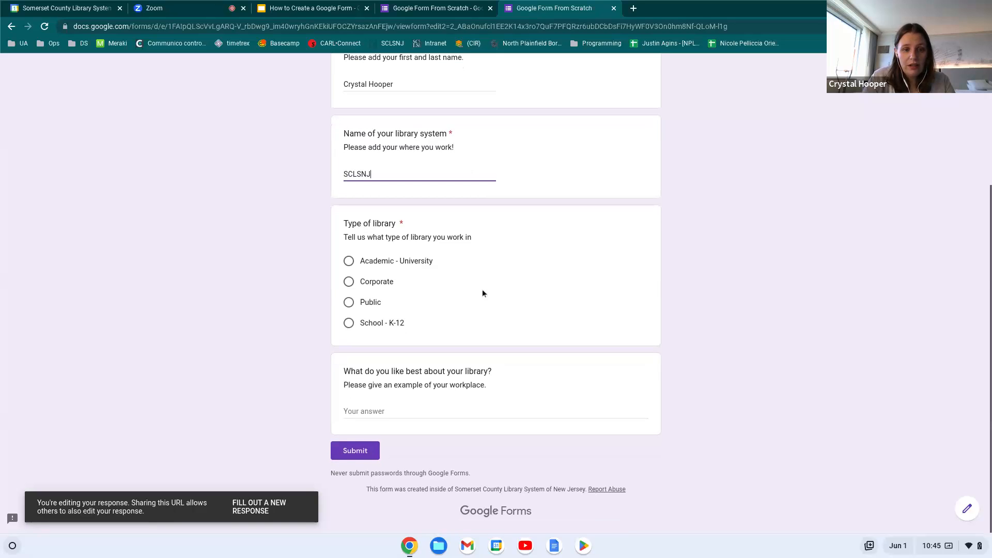
left_click(349, 303)
left_click(439, 415)
type("Giving presentations like these!")
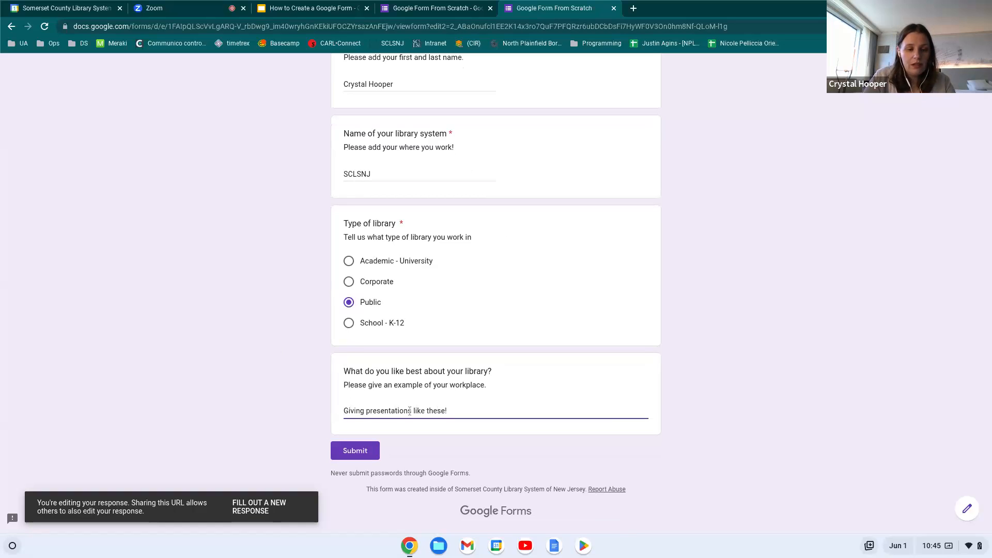
left_click(356, 451)
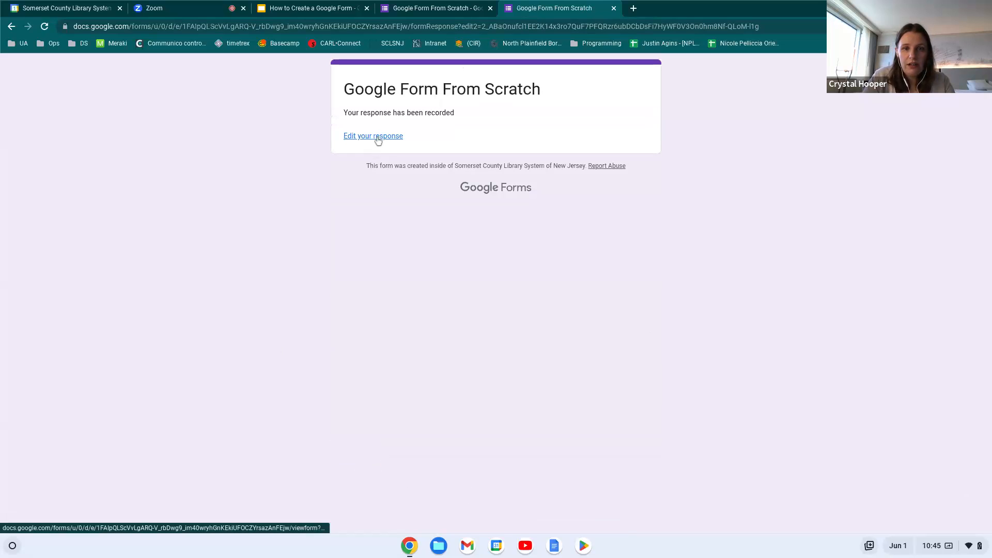
left_click(613, 9)
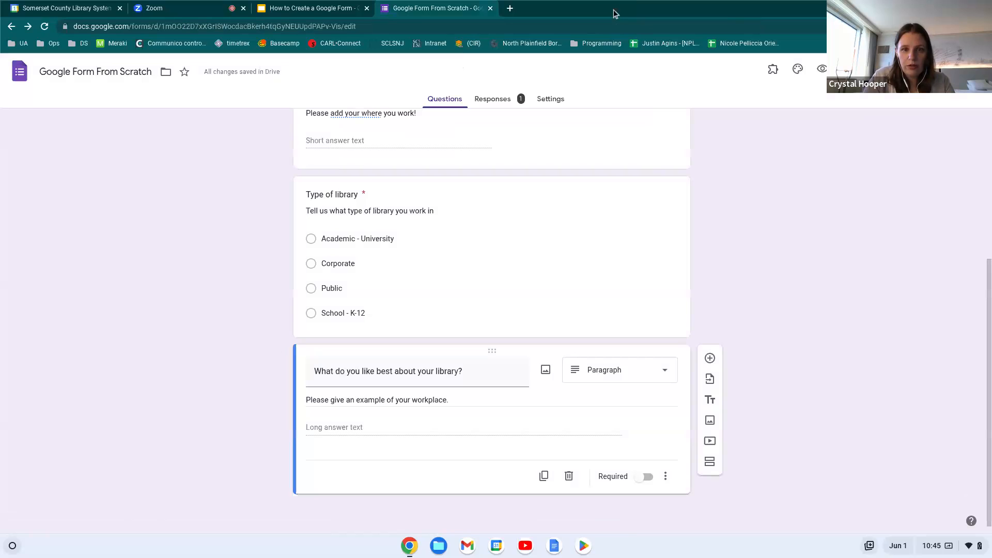
Reload the editor, review the one-response summary with Public at 100%, and switch to Zoom
left_click(44, 26)
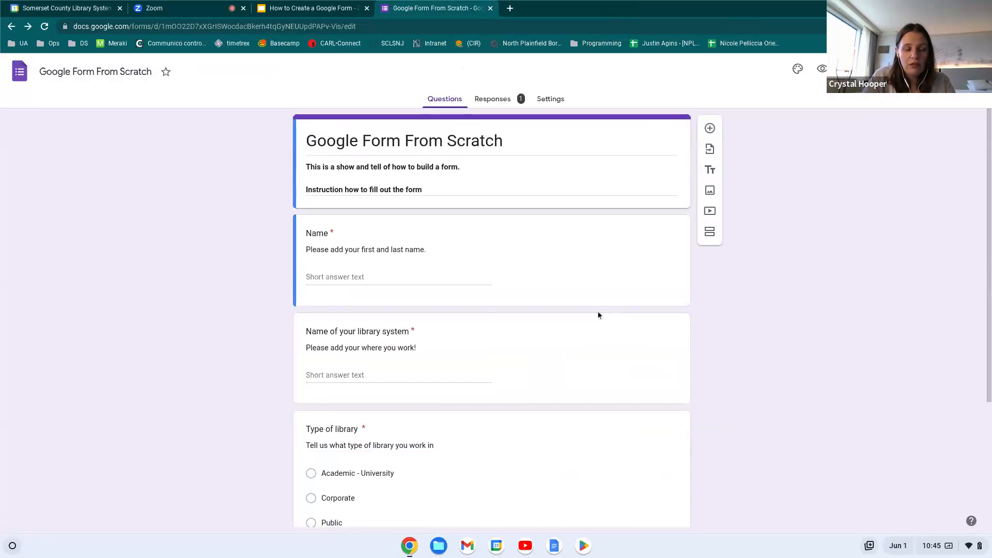
left_click(498, 100)
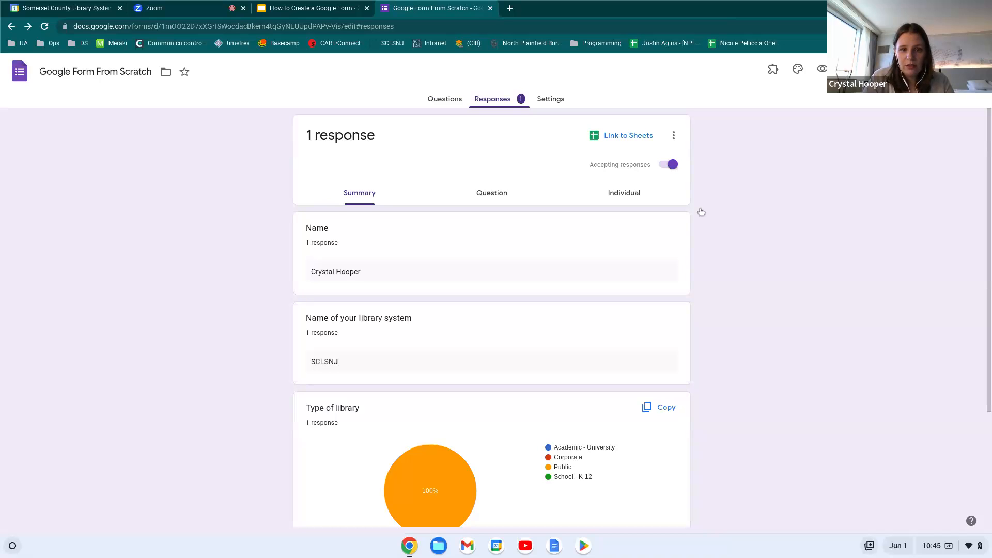
scroll(761, 258, "down", 1)
scroll(762, 259, "up", 1)
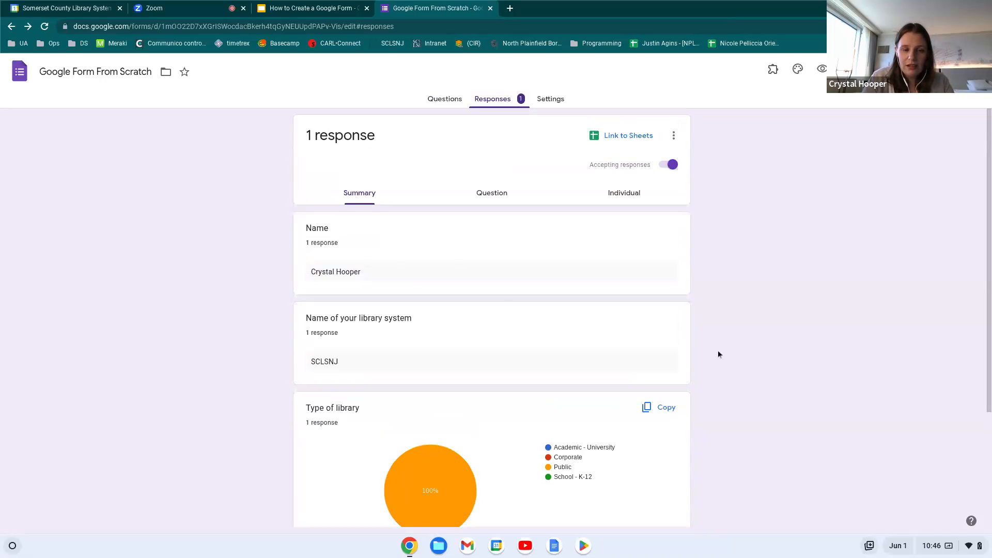
scroll(717, 354, "down", 3)
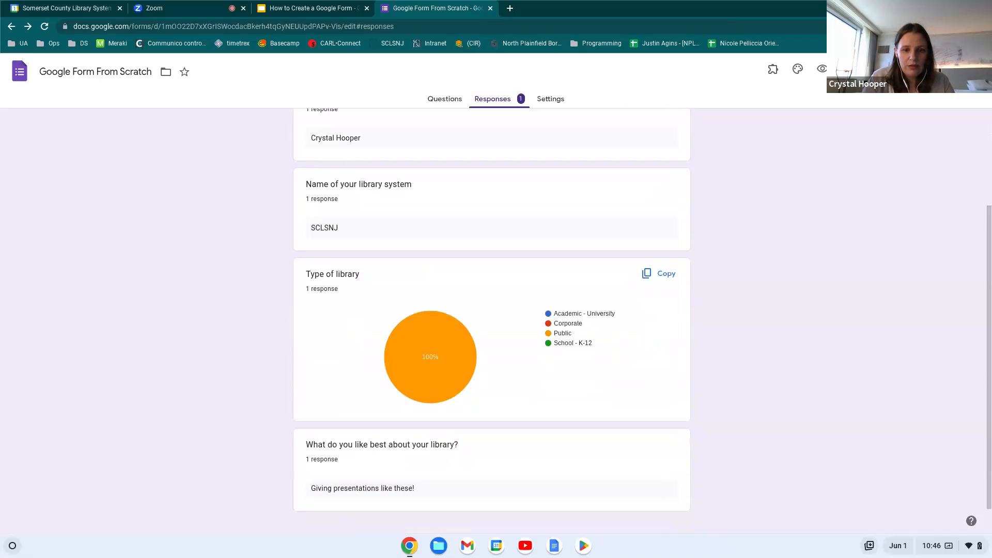
scroll(491, 318, "down", 1)
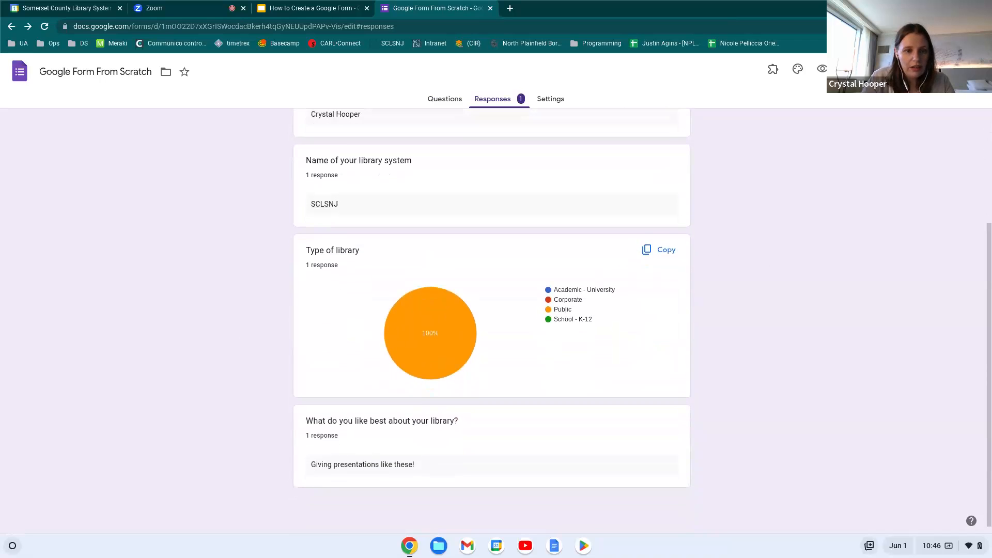
scroll(491, 317, "up", 1)
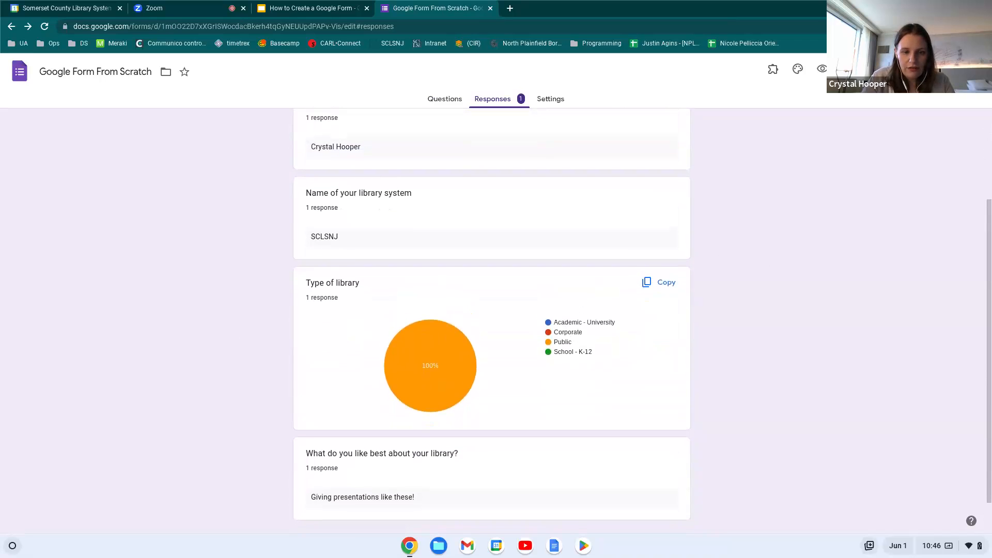
scroll(576, 383, "up", 1)
scroll(576, 383, "down", 2)
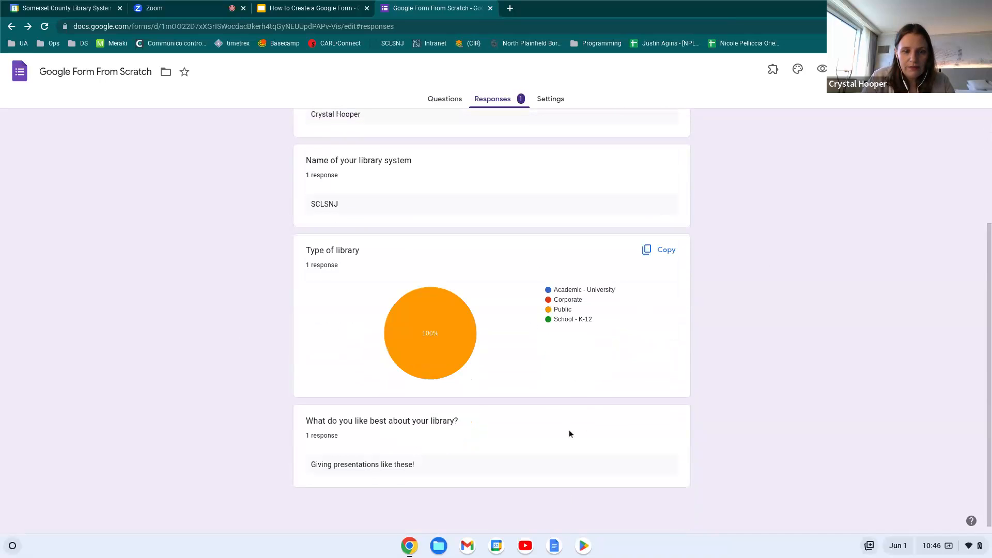
scroll(426, 328, "up", 5)
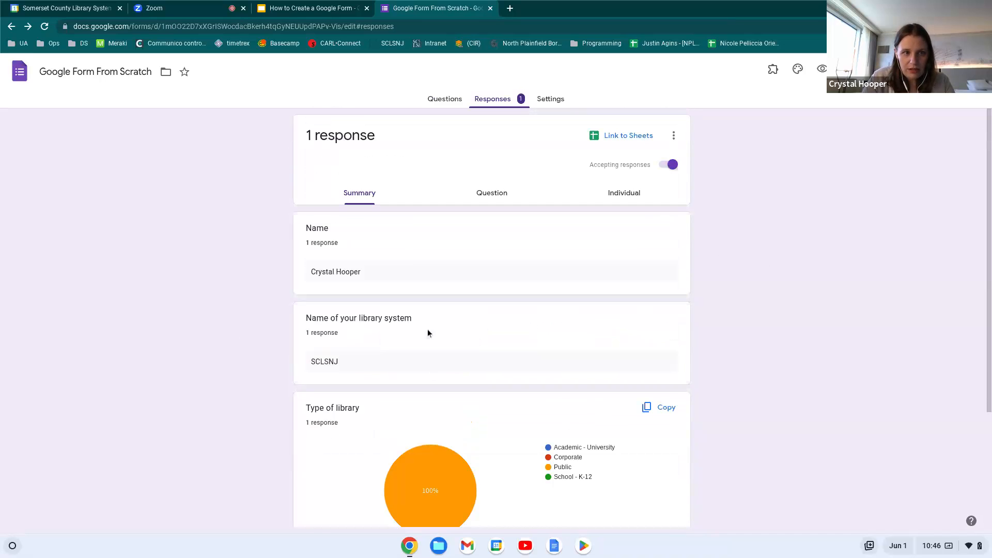
left_click(161, 10)
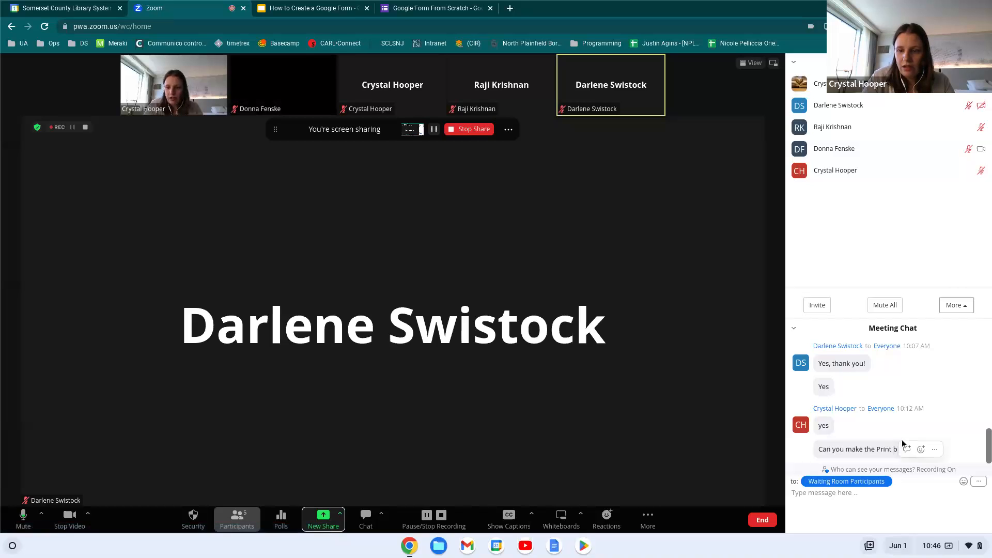
Scroll through the Zoom meeting chat, then return to the Google Form From Scratch tab
scroll(906, 423, "up", 2)
scroll(906, 423, "down", 2)
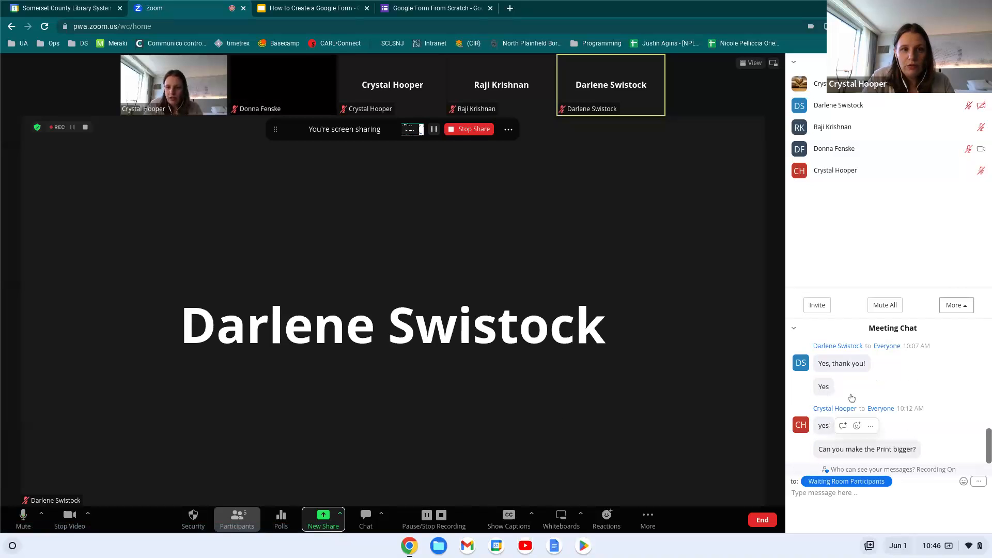
left_click(422, 6)
left_click(444, 99)
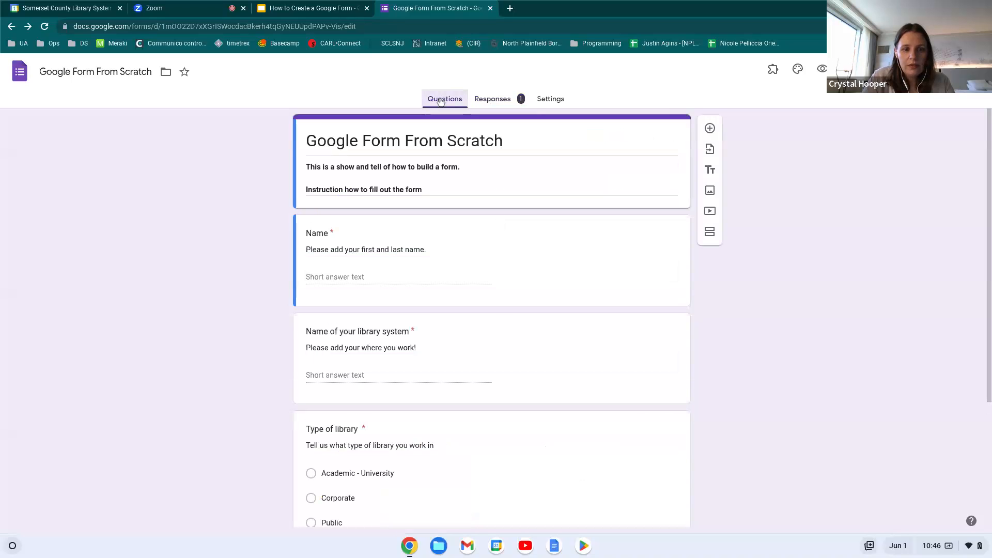
scroll(341, 336, "down", 3)
scroll(347, 343, "up", 4)
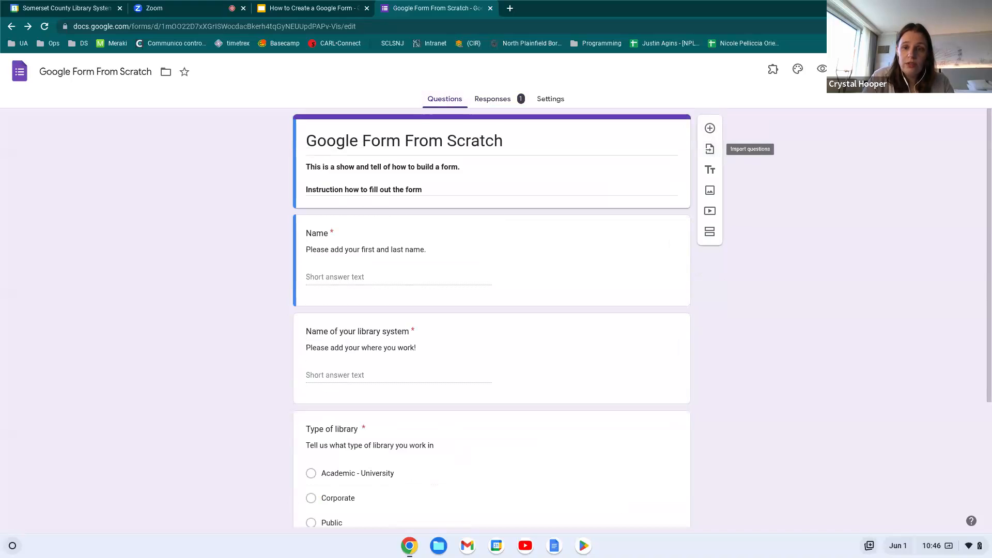
left_click(711, 152)
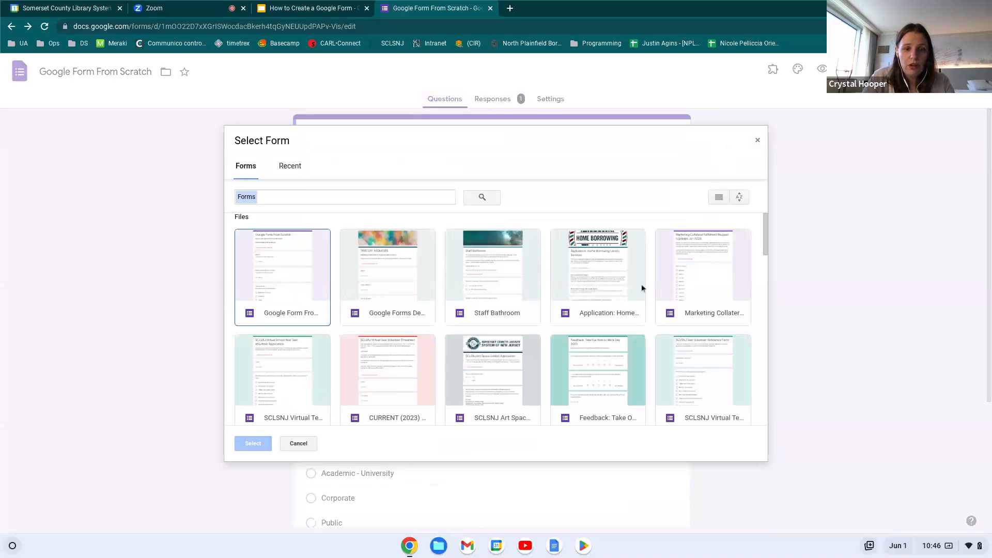
scroll(540, 413, "down", 2)
scroll(539, 414, "down", 8)
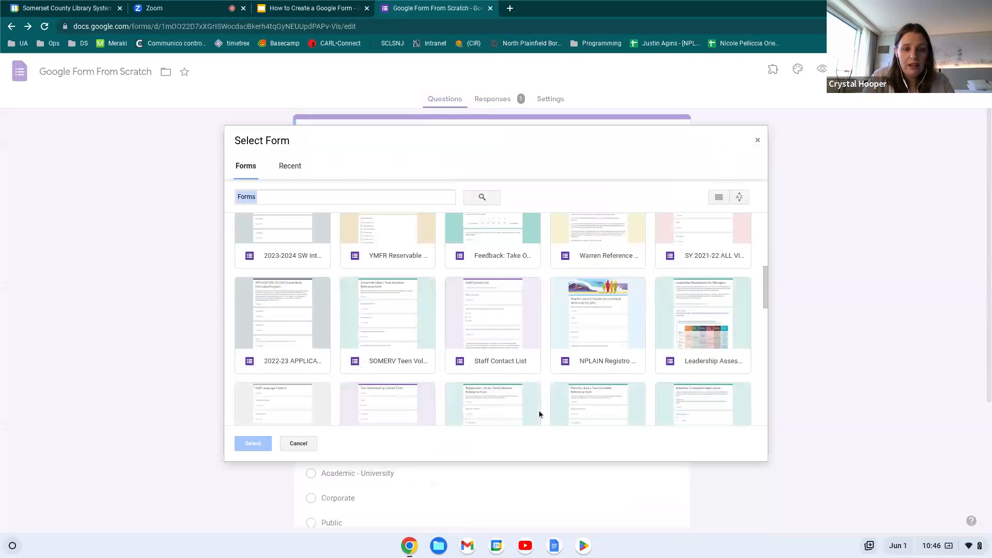
scroll(493, 319, "down", 6)
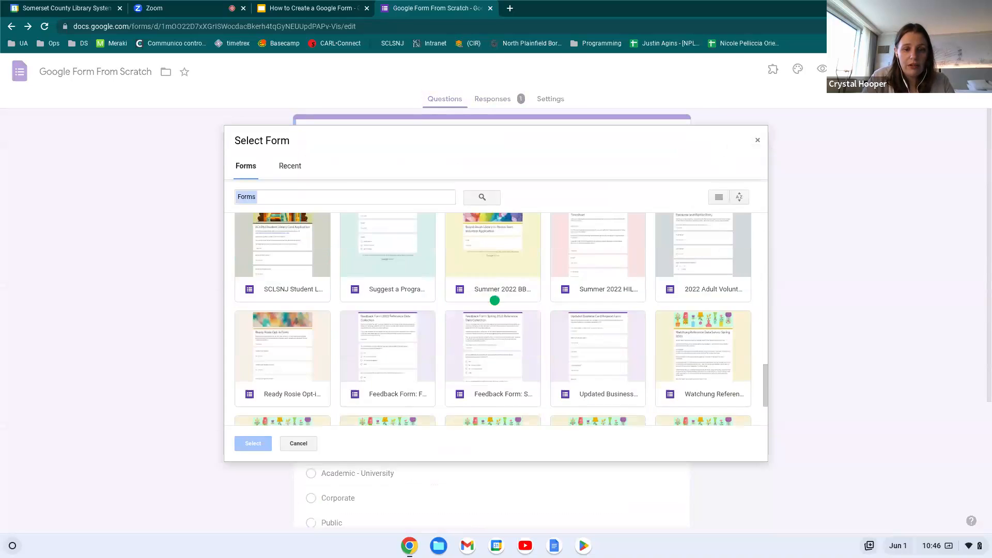
scroll(553, 300, "down", 4)
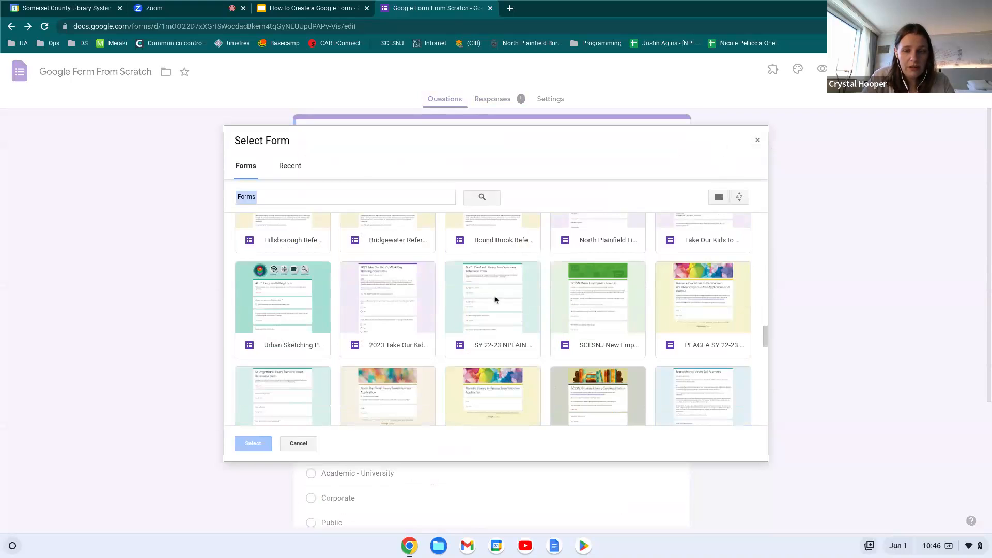
left_click(756, 142)
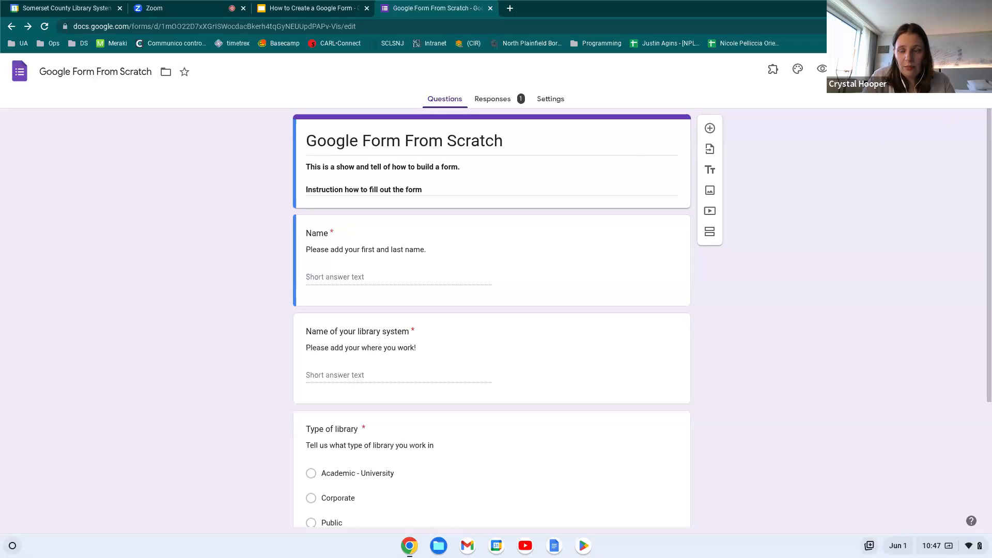
Copy the form as 'Version 2' into the NPLAIN folder
left_click(951, 69)
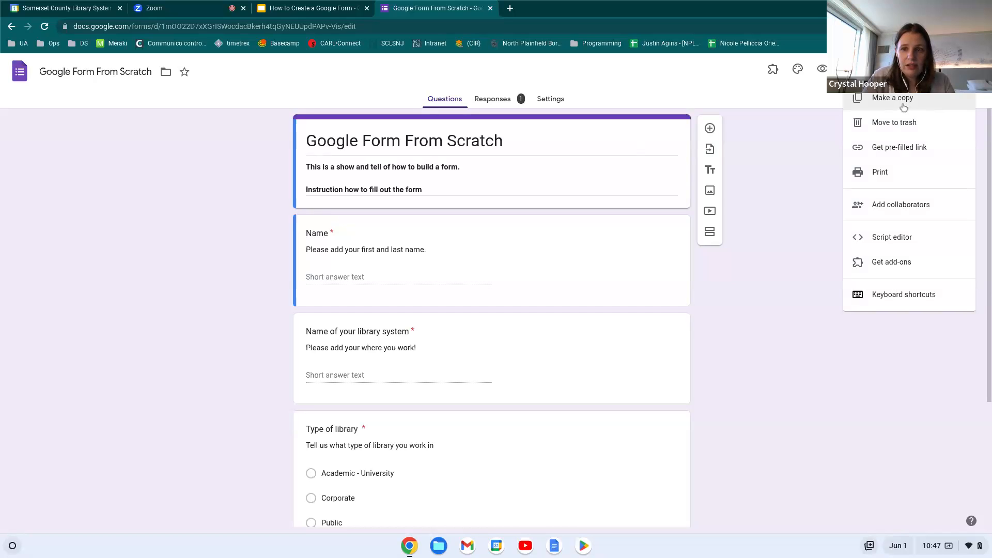
left_click(879, 109)
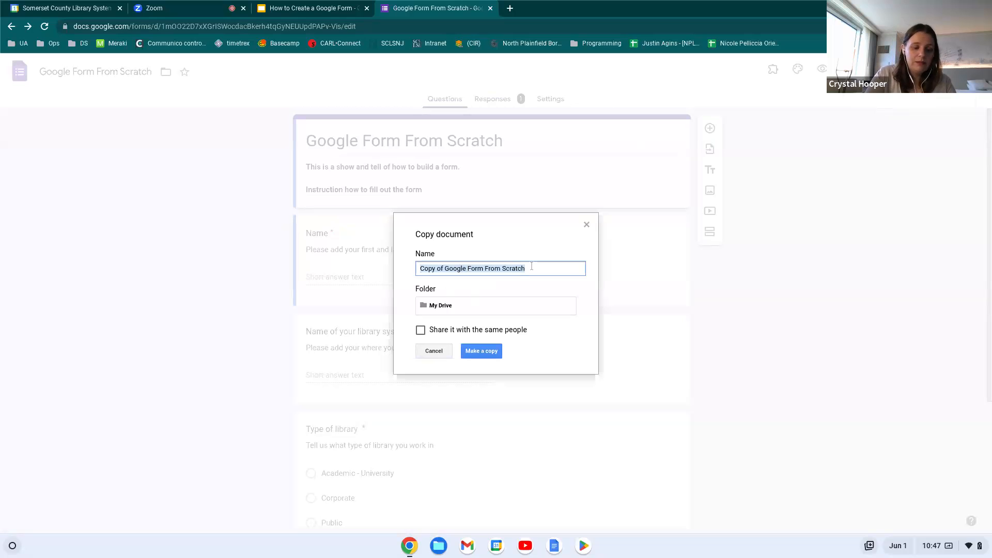
type("Version 2")
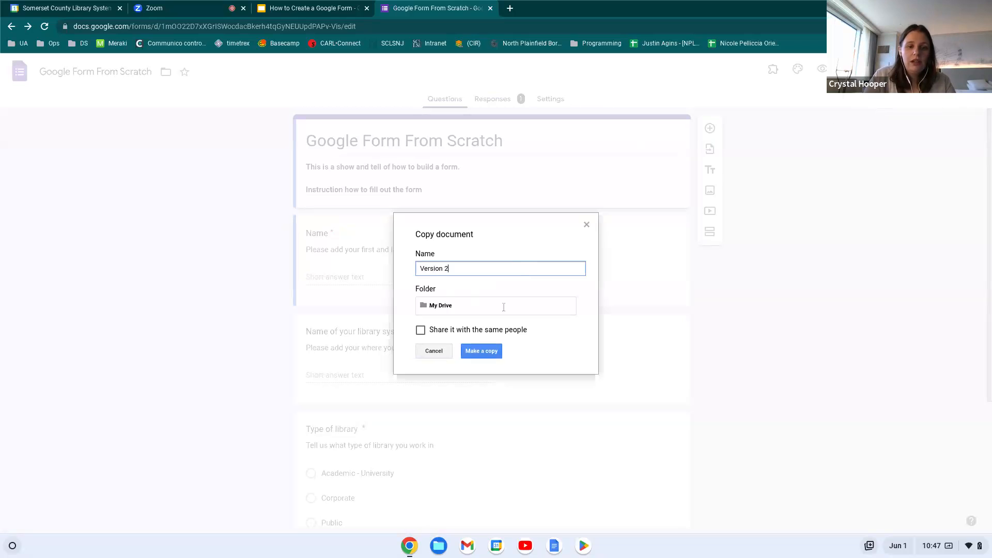
left_click(488, 305)
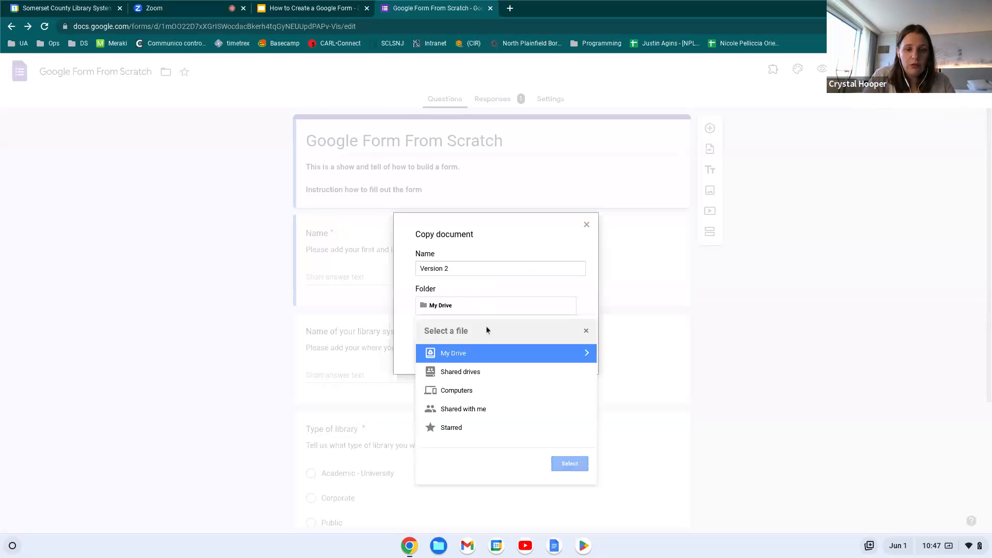
left_click(586, 352)
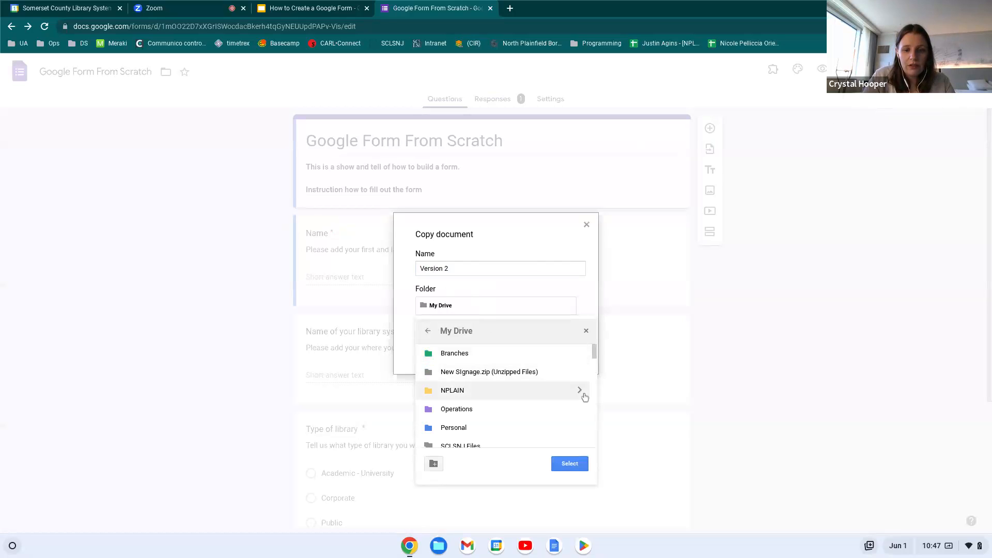
left_click(580, 391)
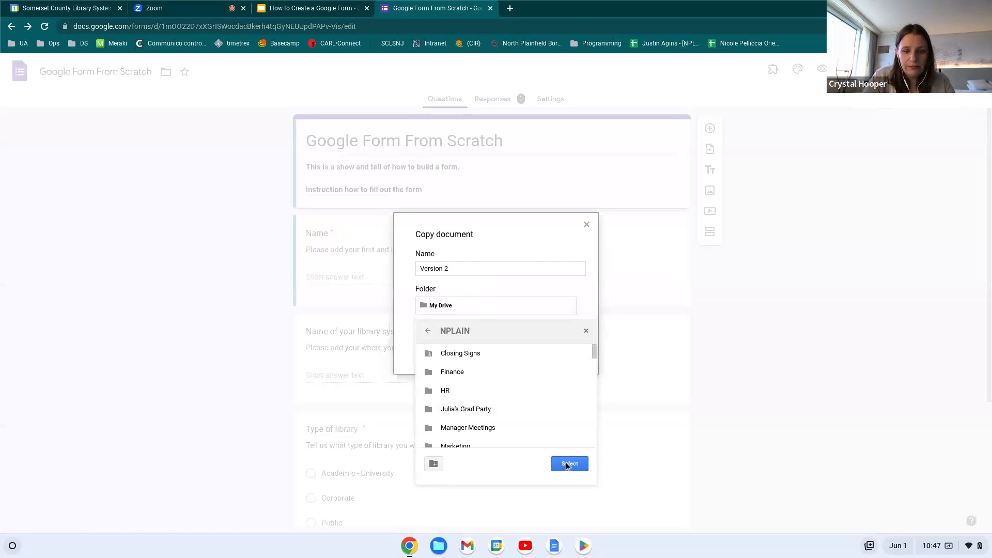
left_click(568, 464)
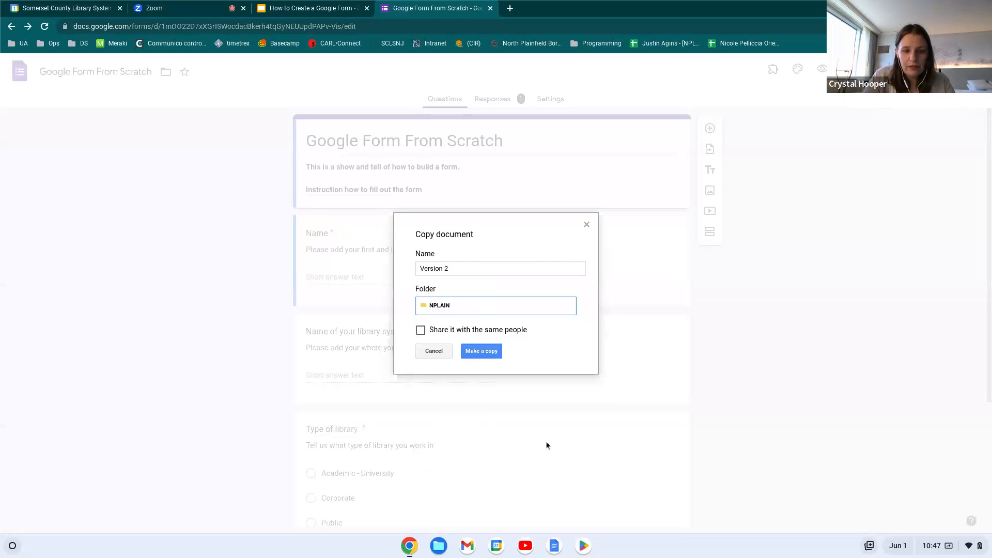
left_click(481, 351)
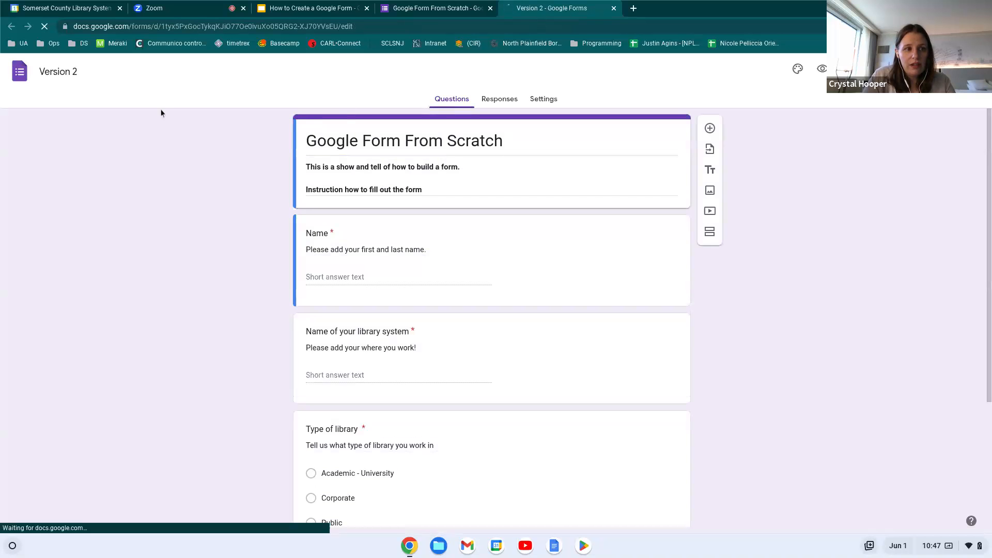
Review the Version 2 copy's questions and responses, then close its browser tab
left_click(50, 72)
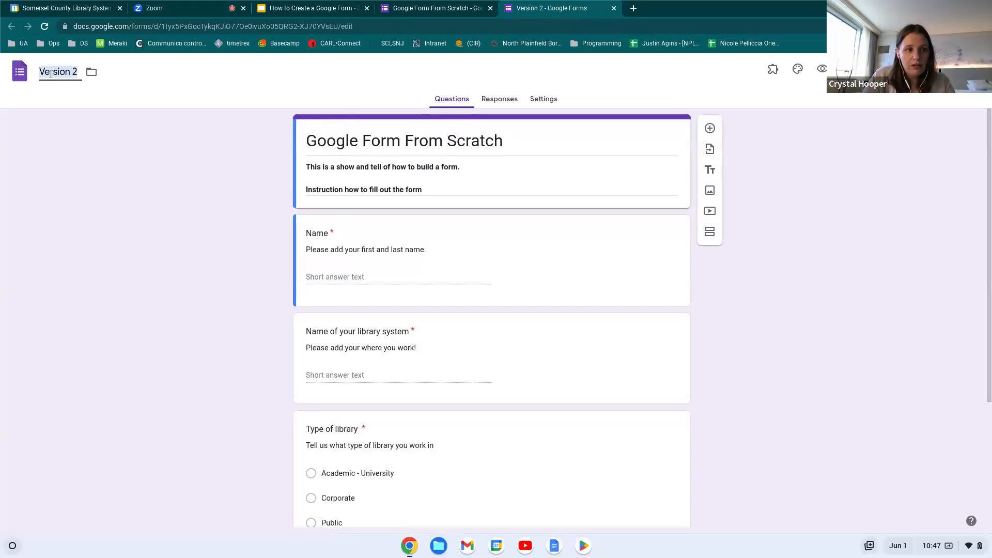
scroll(443, 264, "down", 3)
scroll(443, 264, "up", 3)
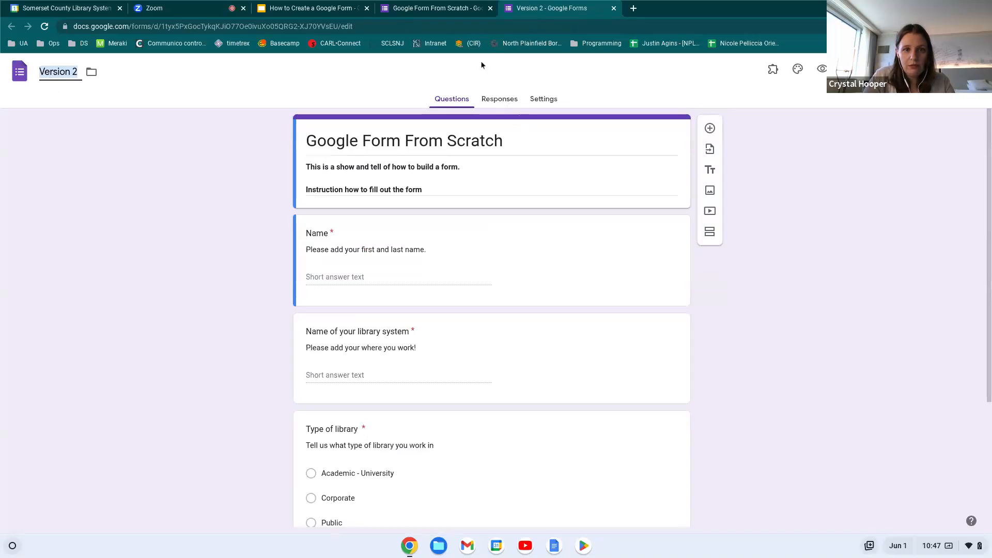
left_click(434, 9)
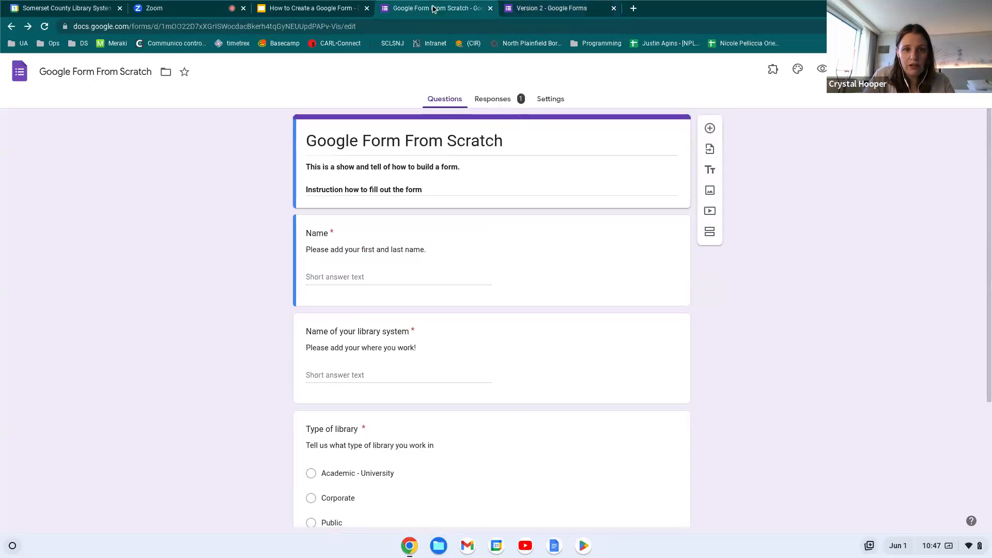
left_click(537, 8)
left_click(507, 99)
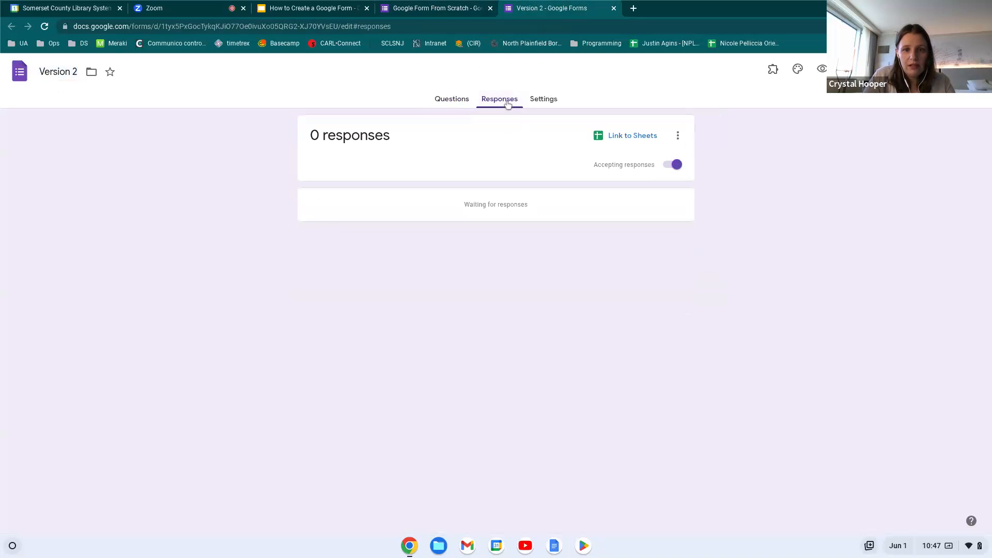
left_click(454, 100)
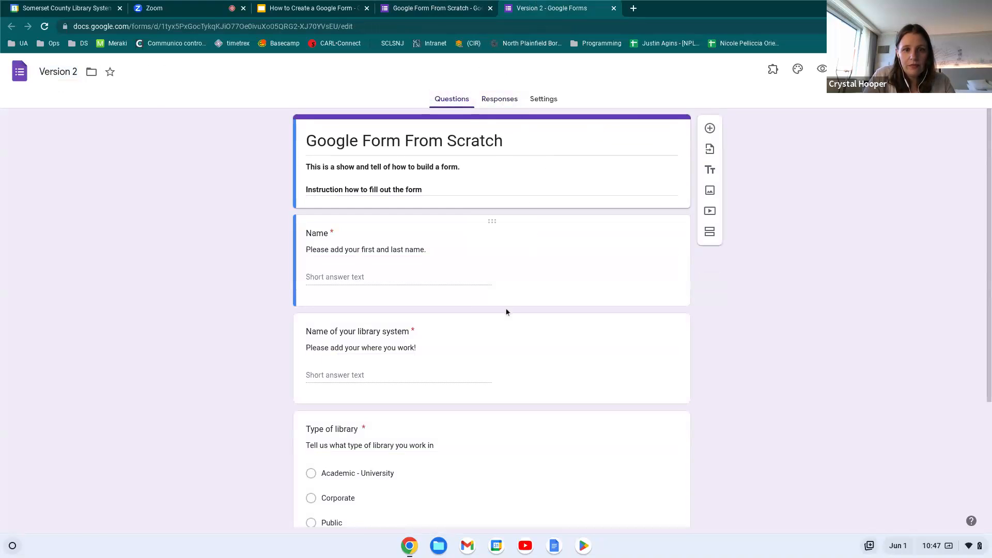
left_click(613, 8)
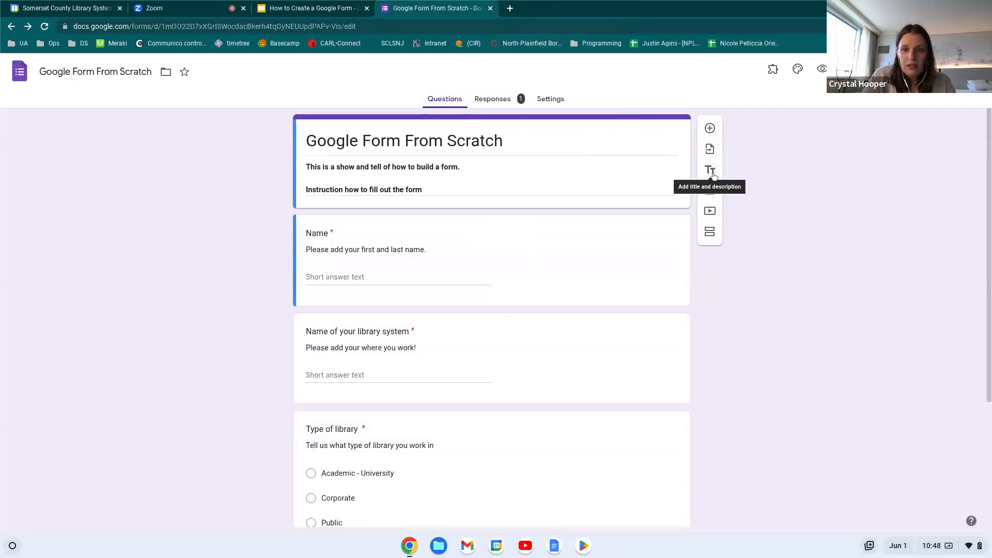
scroll(578, 370, "down", 3)
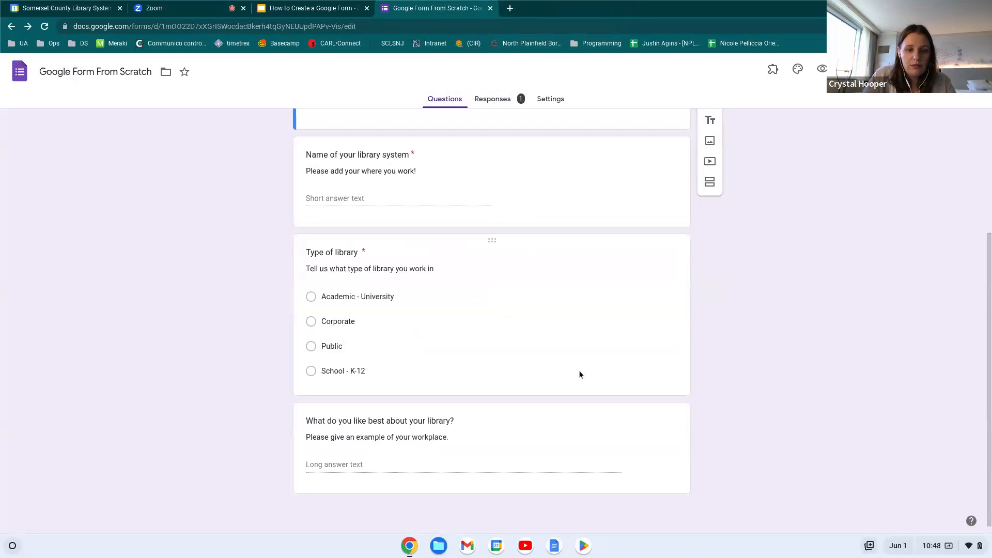
Add a 'More workplace details' title block described 'Tell us more about where you work' below the library question
left_click(646, 488)
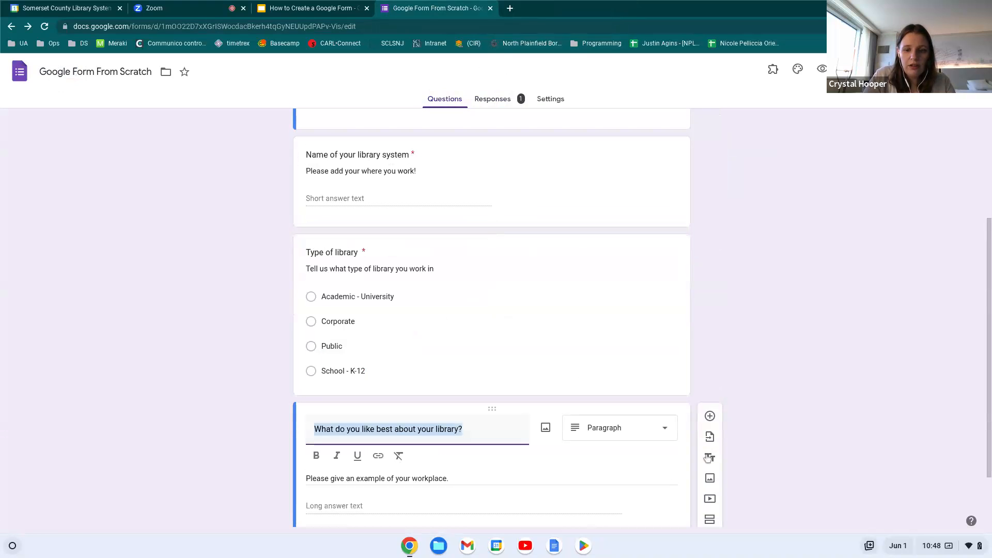
scroll(685, 410, "down", 2)
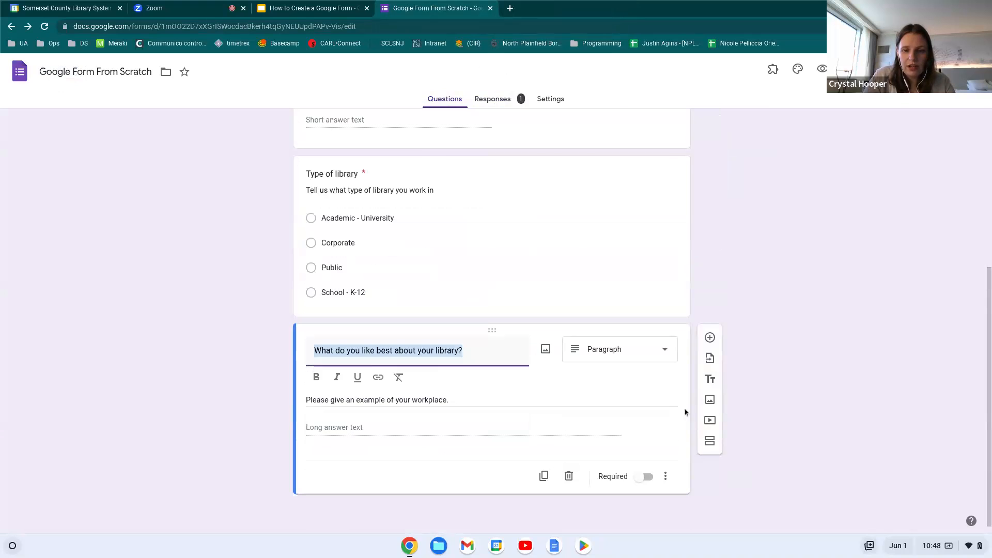
left_click(709, 379)
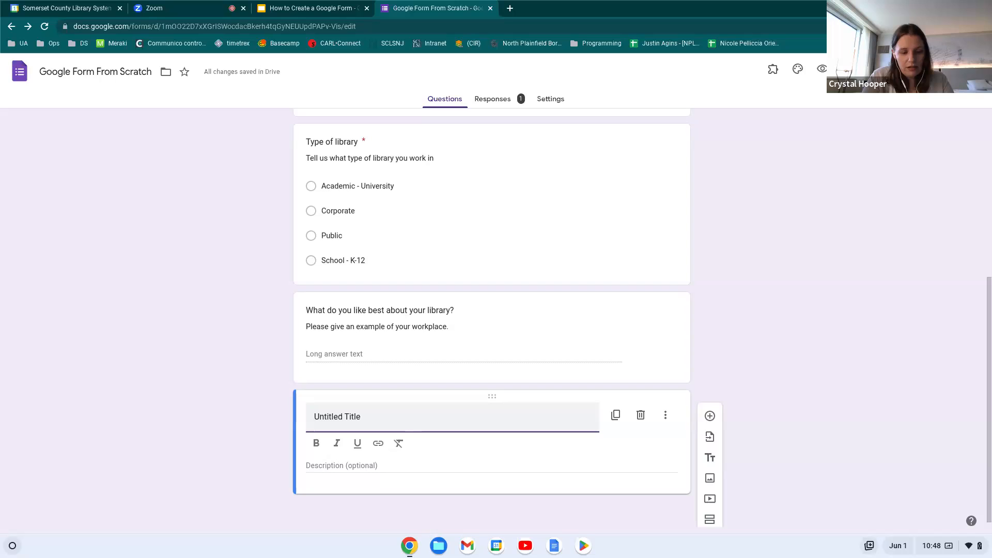
type("More workplac")
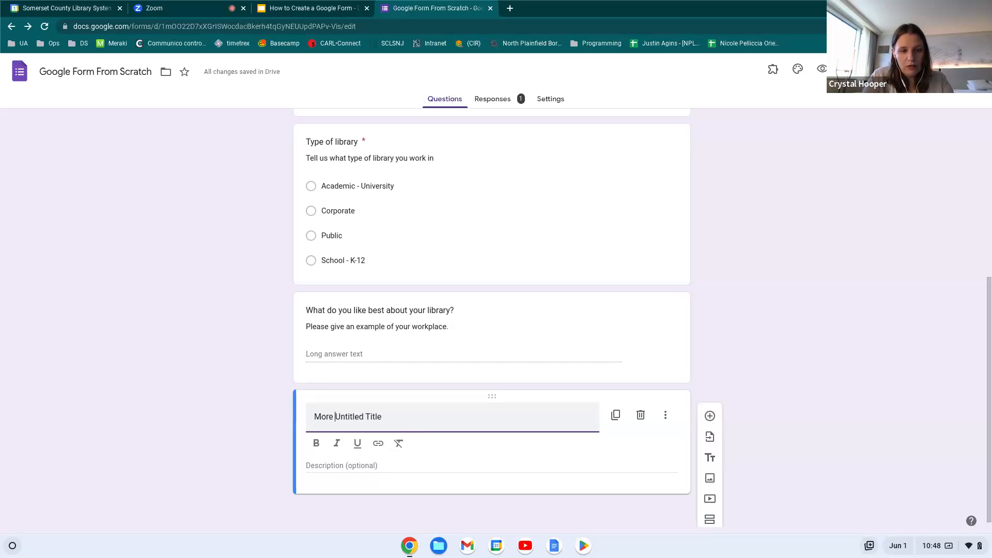
type("e details")
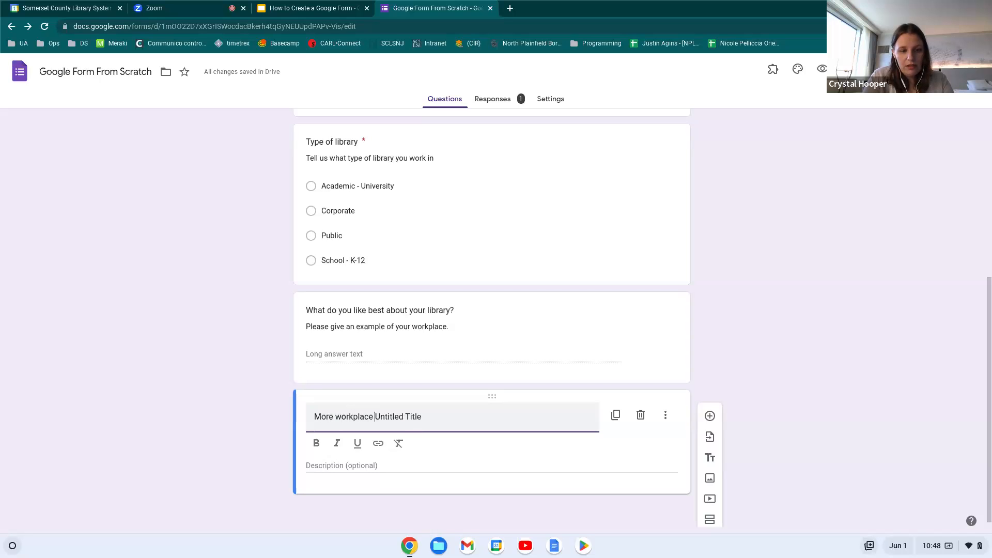
key("Delete")
key("Delete")
key("Delete")
key("Delete")
key("Delete")
key("Delete")
key("Delete")
key("Delete")
key("Delete")
key("Delete")
key("Delete")
key("Delete")
key("Delete")
key("Delete")
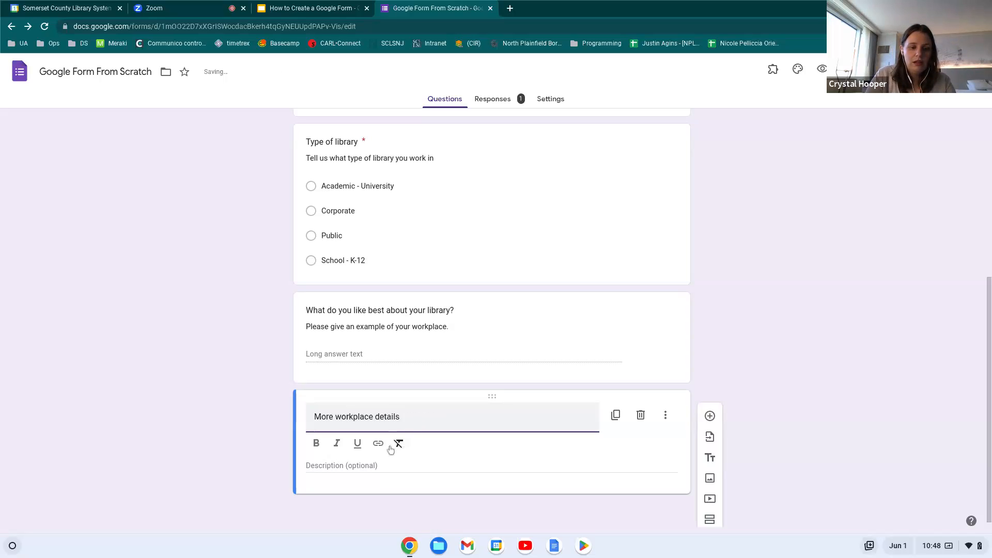
left_click(369, 471)
type("Tell us more ab")
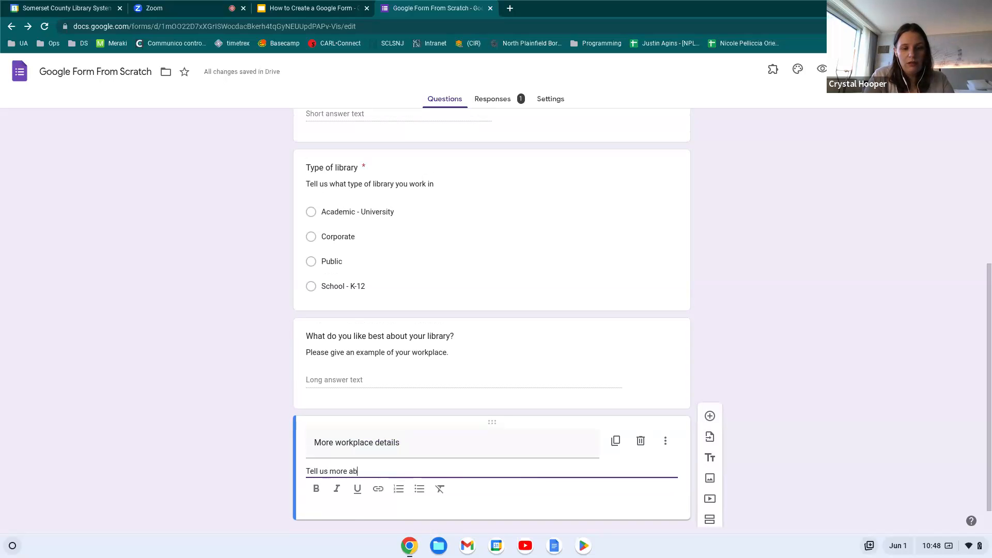
type("out where you work")
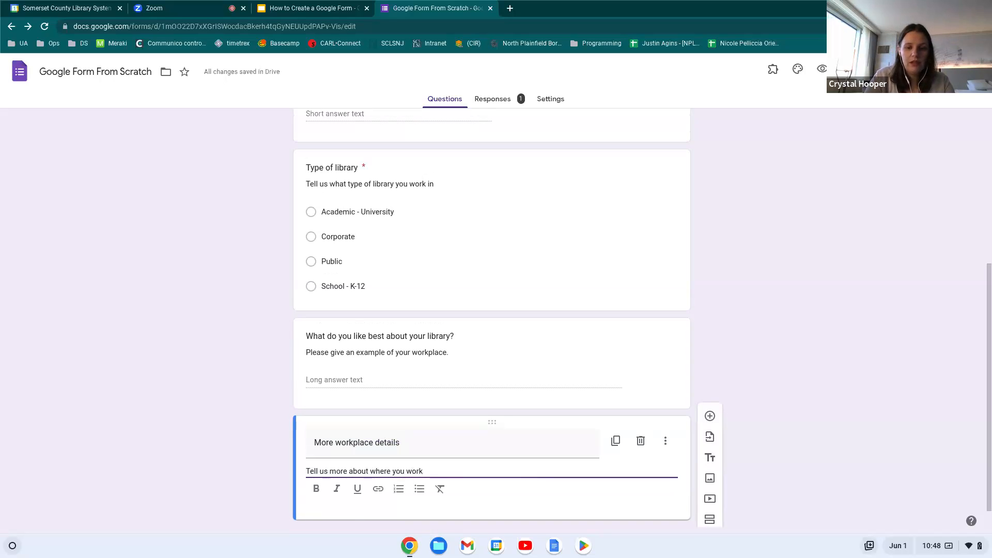
scroll(536, 465, "down", 1)
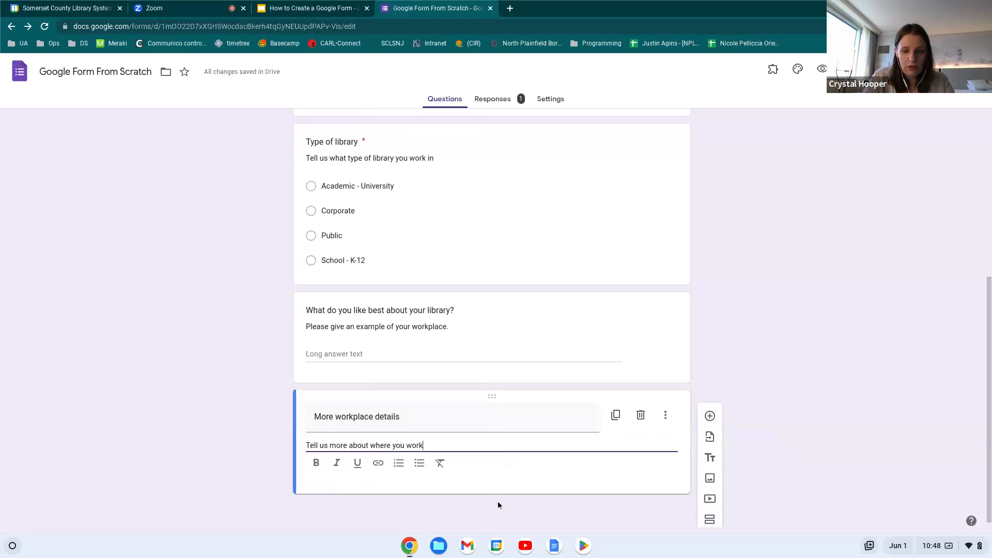
scroll(772, 452, "down", 1)
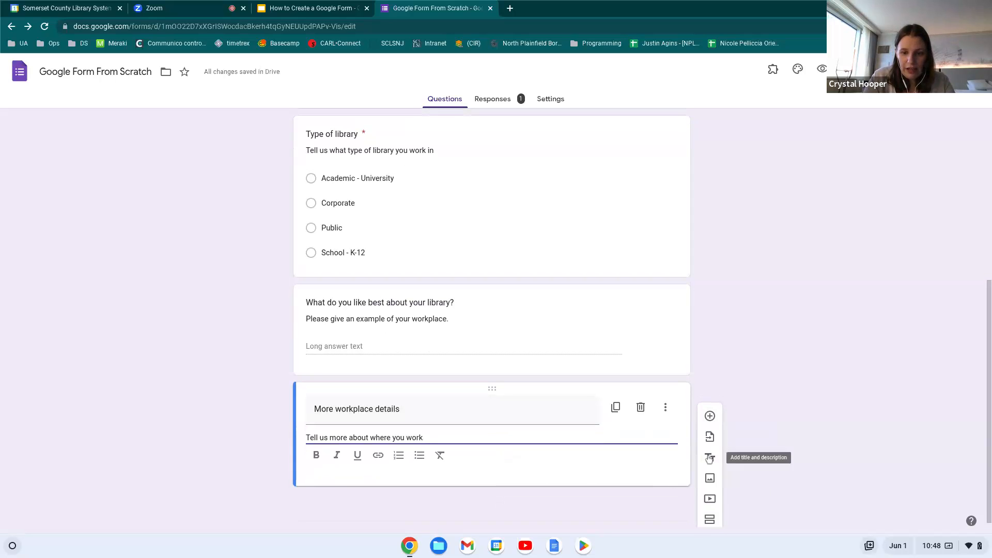
left_click(711, 478)
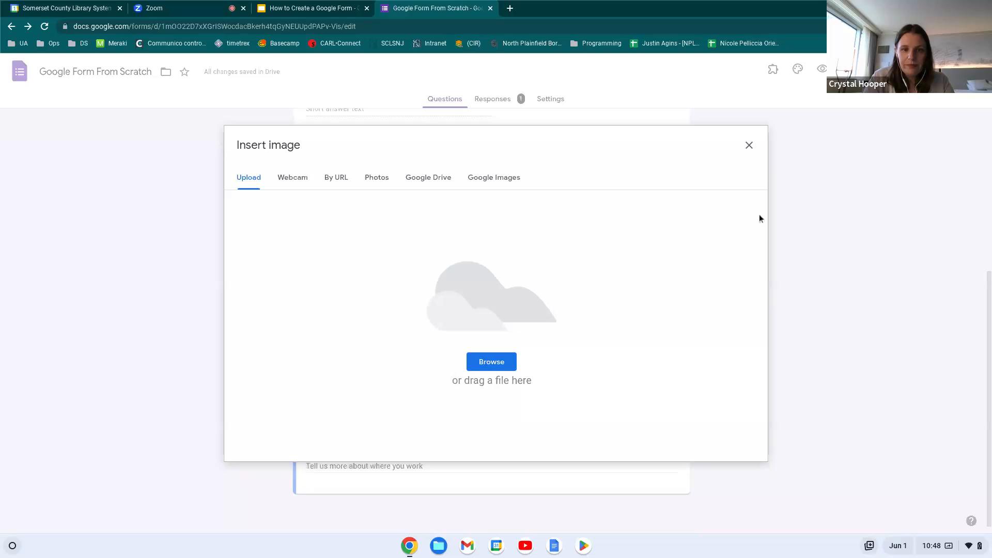
left_click(297, 183)
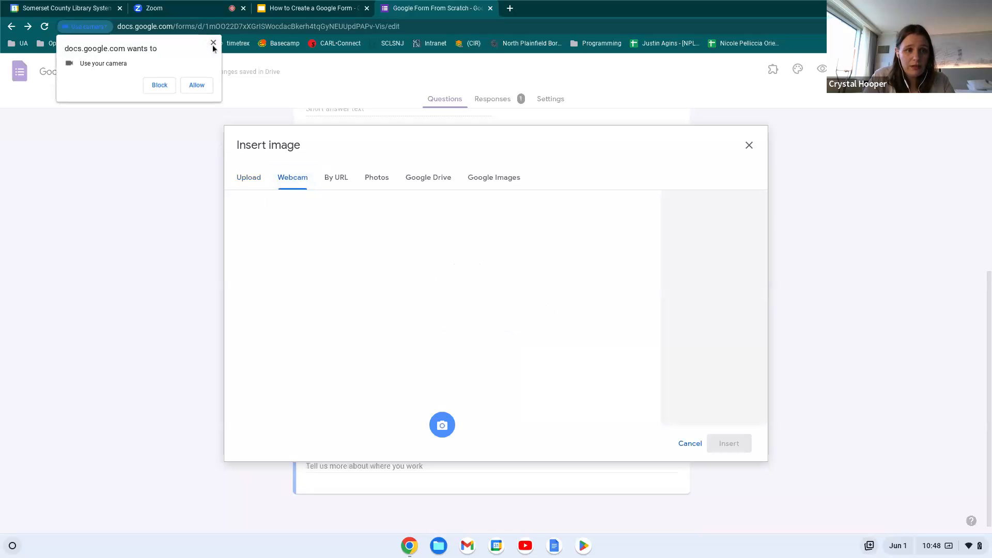
left_click(213, 43)
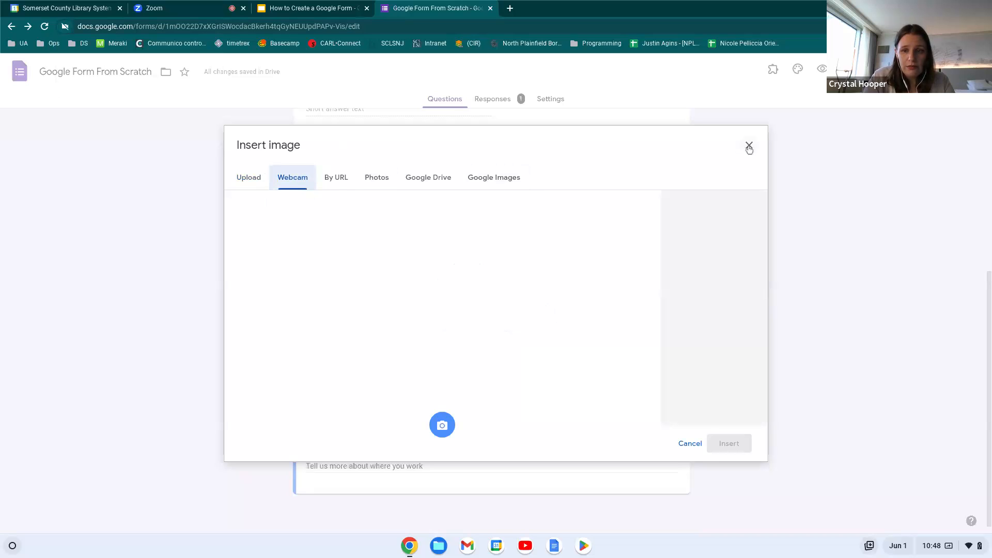
left_click(749, 146)
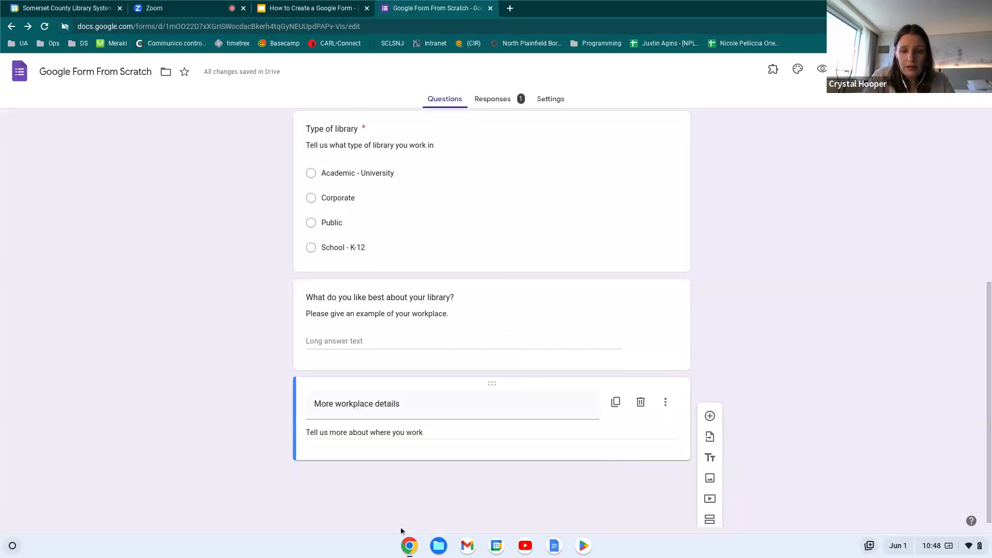
Add a blank question below More workplace details and start an Untitled Section 2
left_click(710, 415)
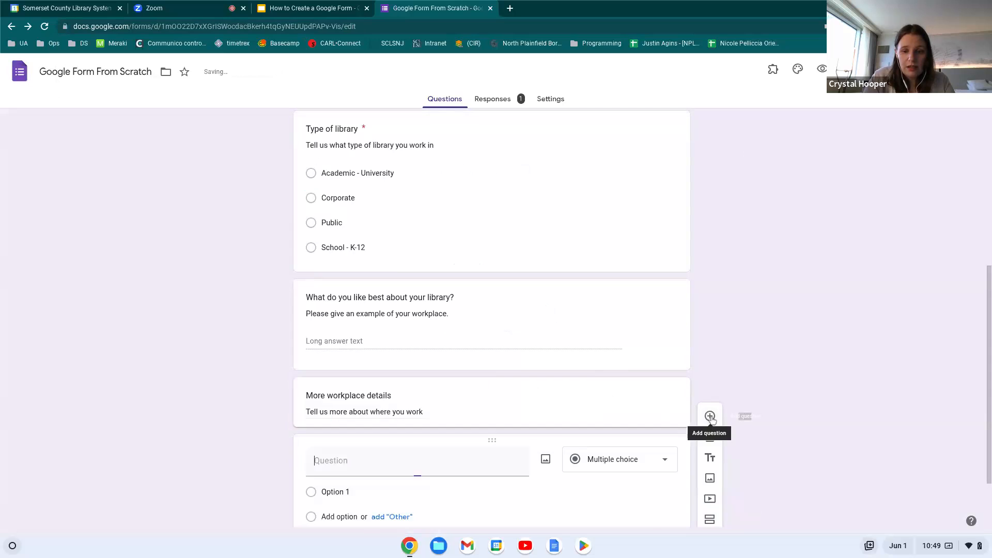
scroll(613, 480, "down", 1)
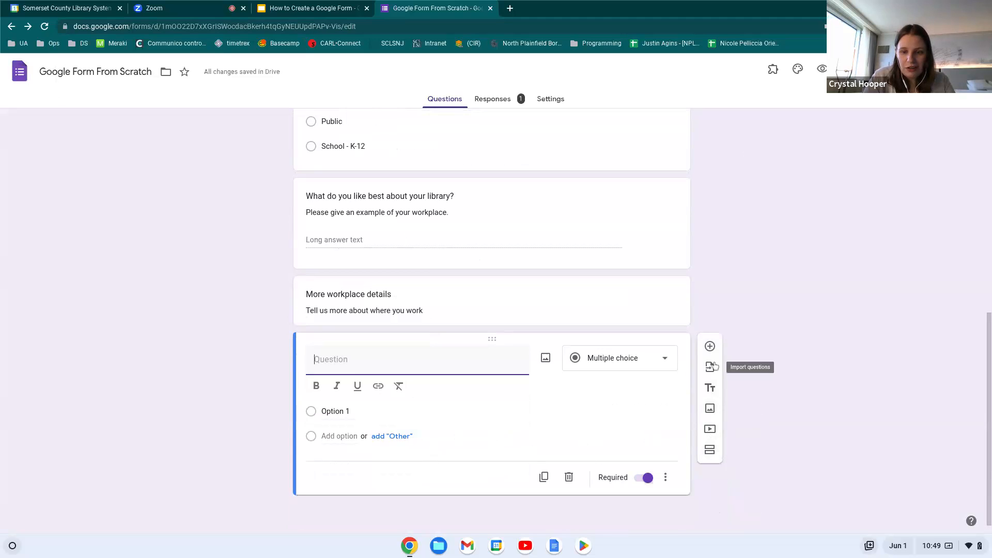
left_click(710, 455)
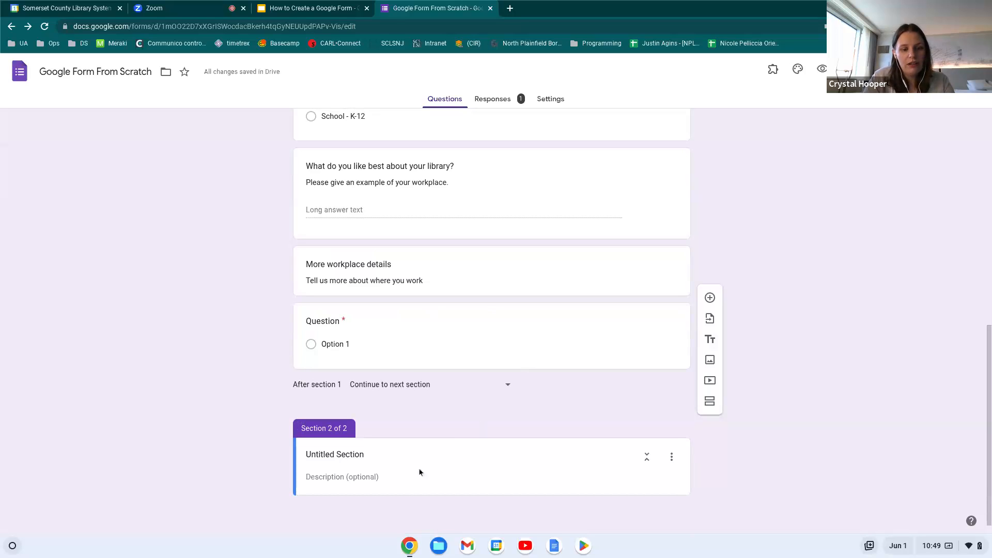
scroll(408, 445, "down", 1)
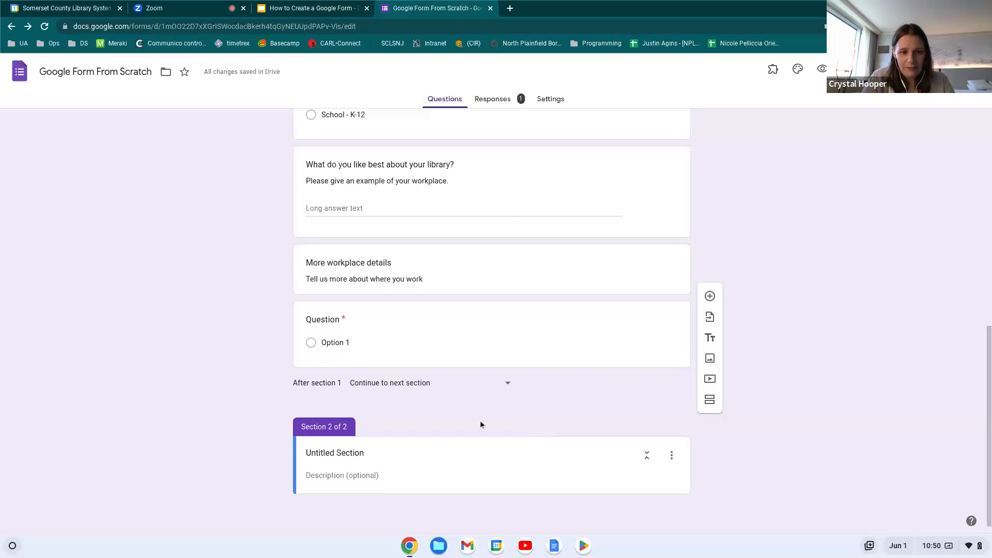
Title Section 2 'More details about a specific question type go in different sections', described 'specific answers on one topic!', with a new question
left_click(343, 457)
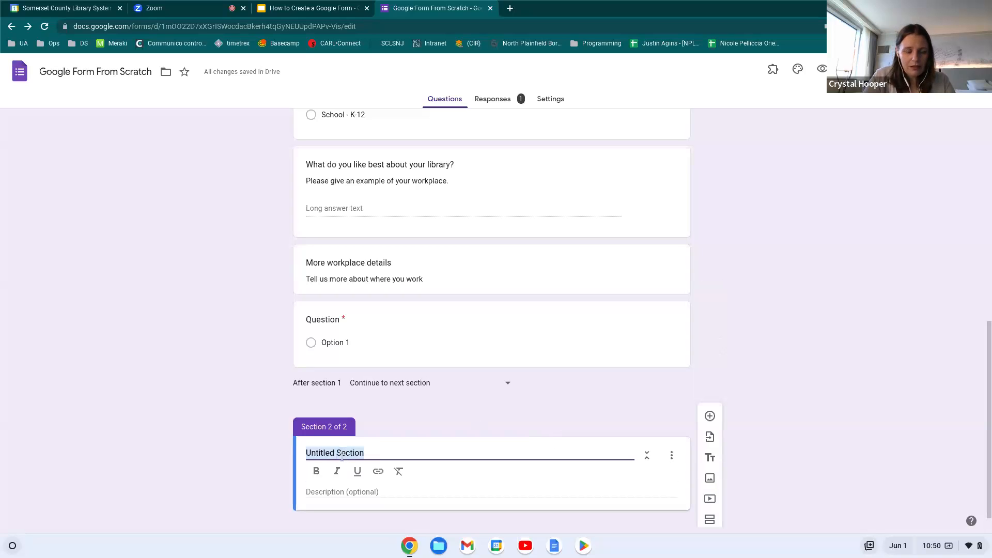
type("More det")
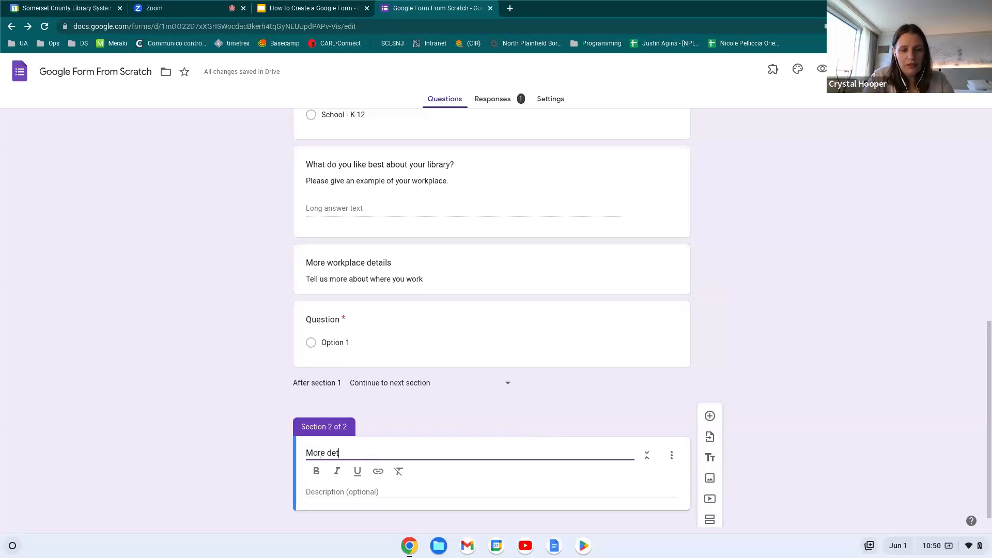
type("ails about a spec")
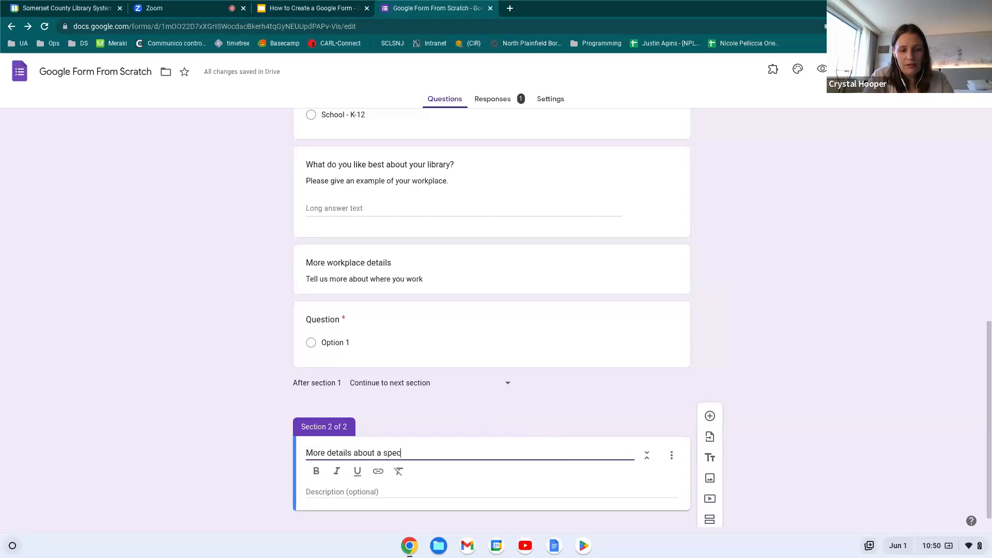
type("ific quest")
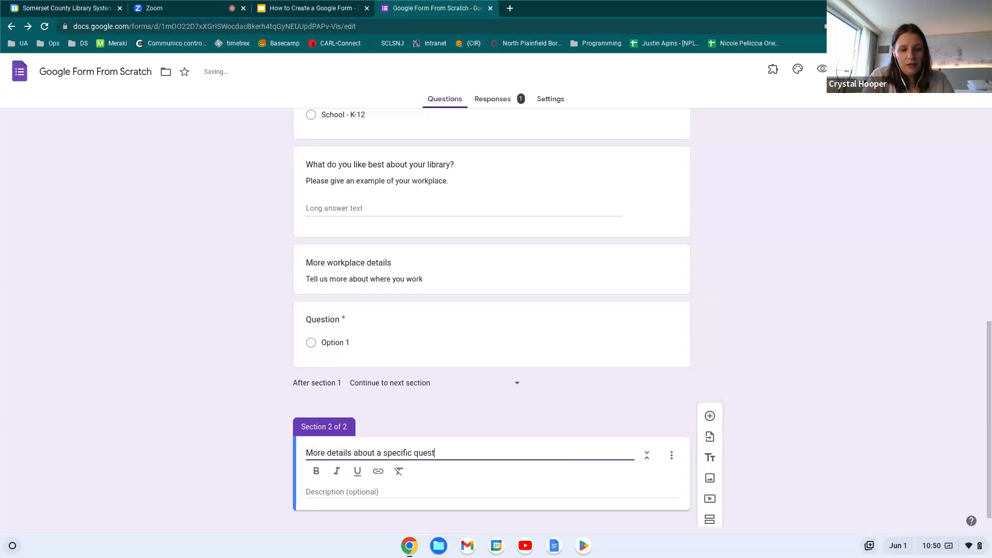
type("ion type go in different sections")
left_click(333, 491)
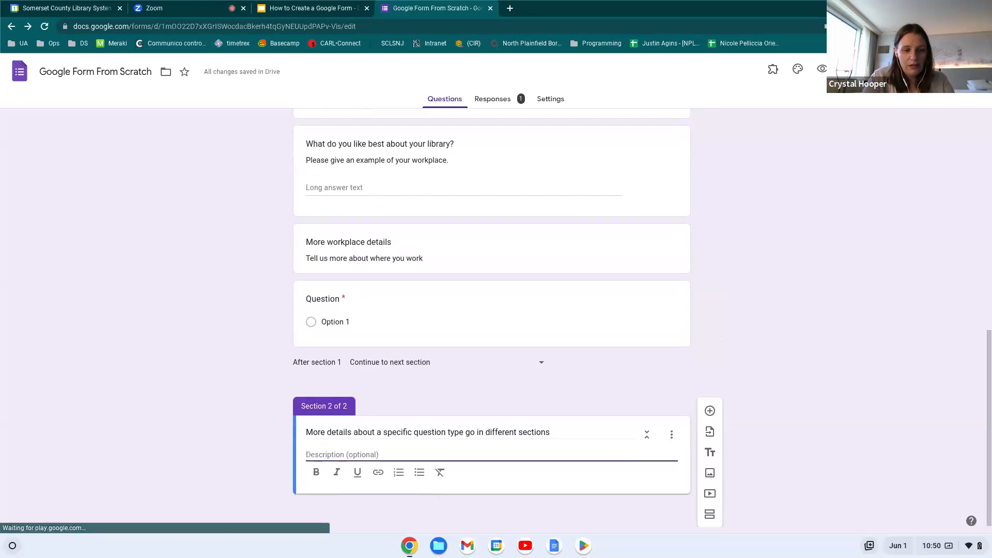
type("specific answers on one topic!")
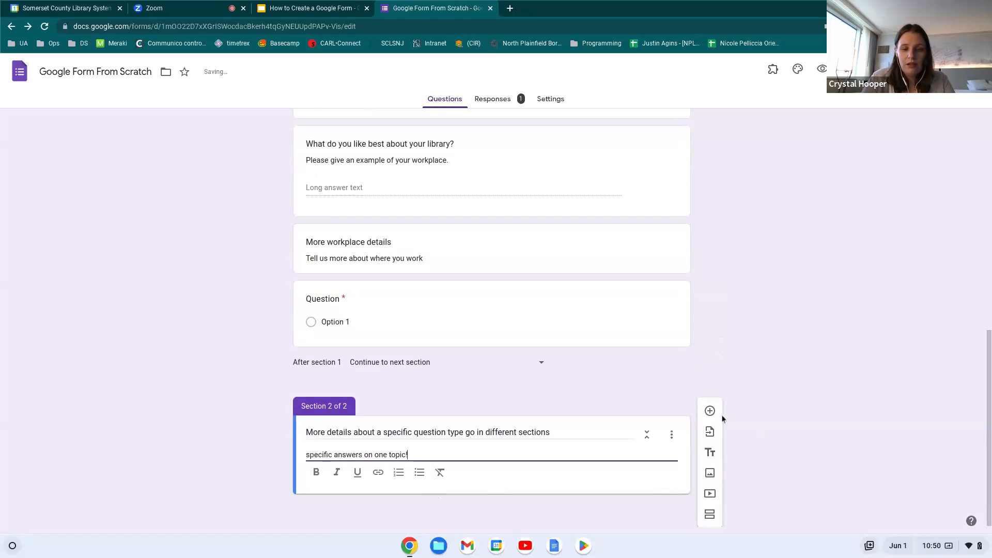
left_click(710, 411)
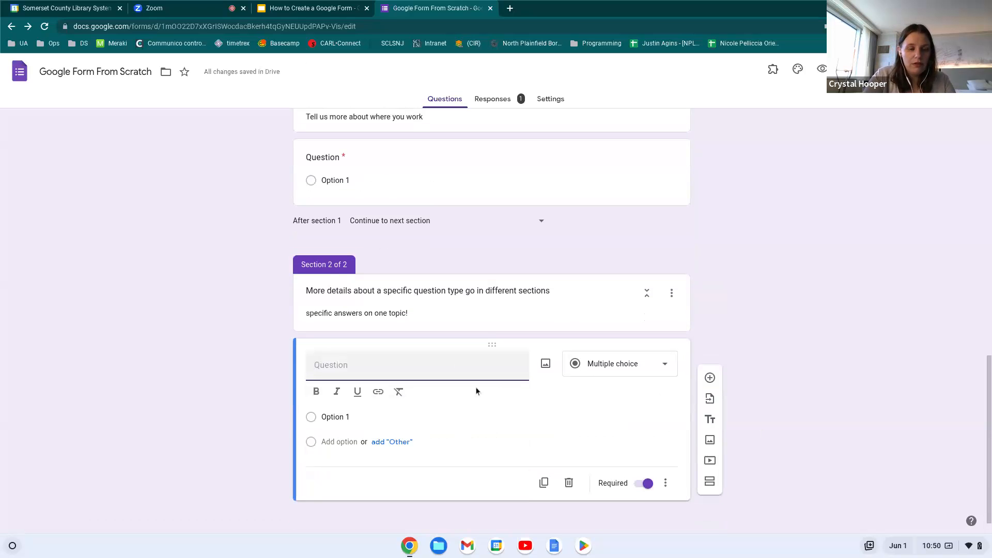
Name the question 'Nickname' with the description 'How would you like to be referred to?'
type("N")
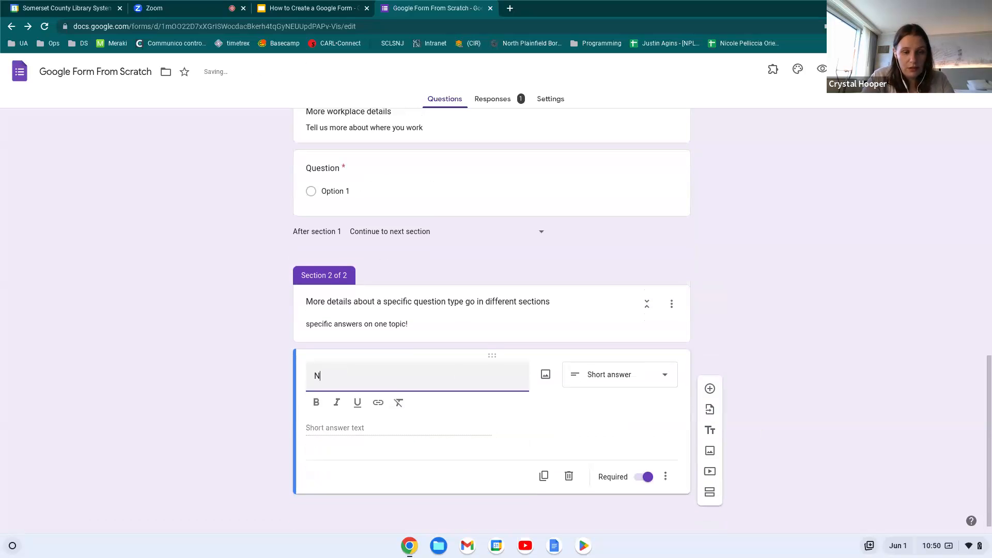
type("ickname")
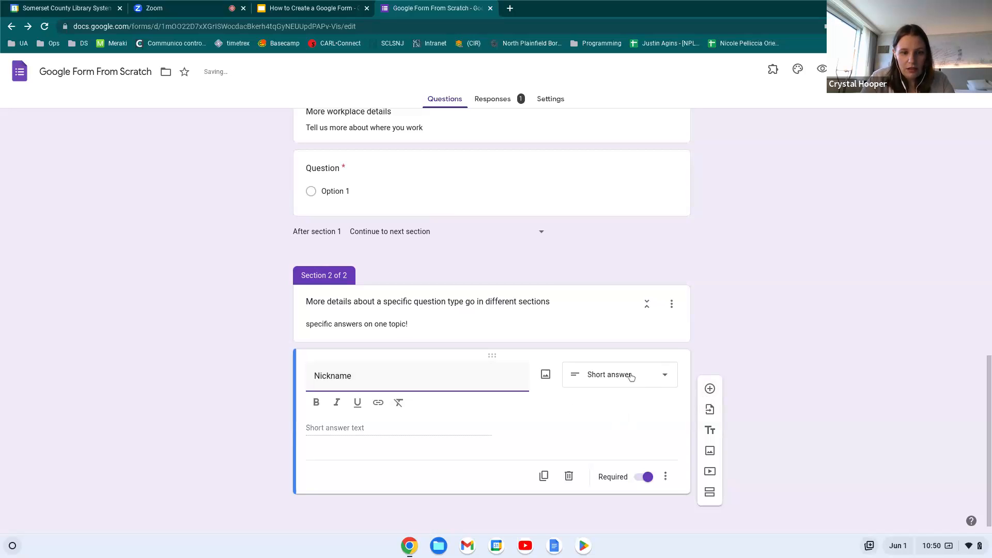
left_click(666, 475)
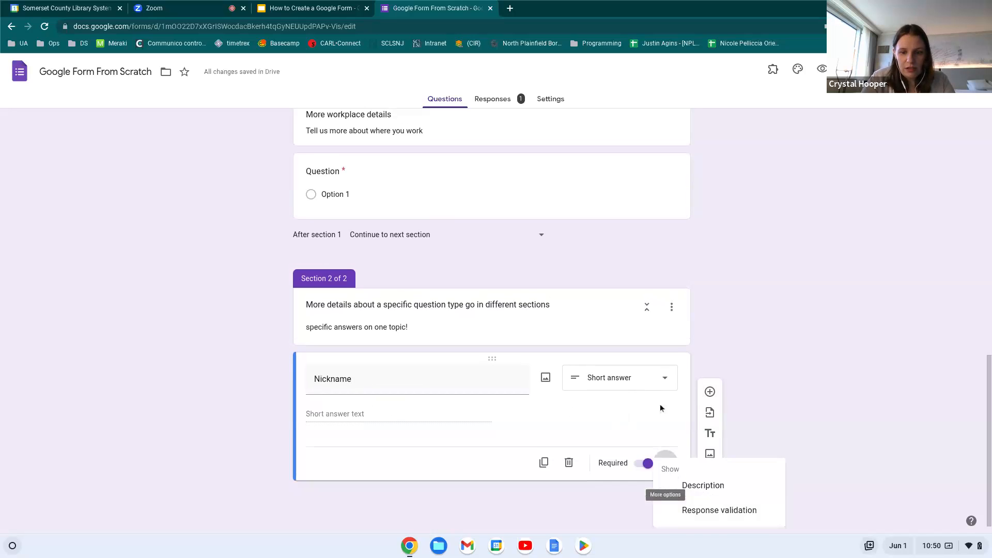
left_click(703, 485)
type("How ")
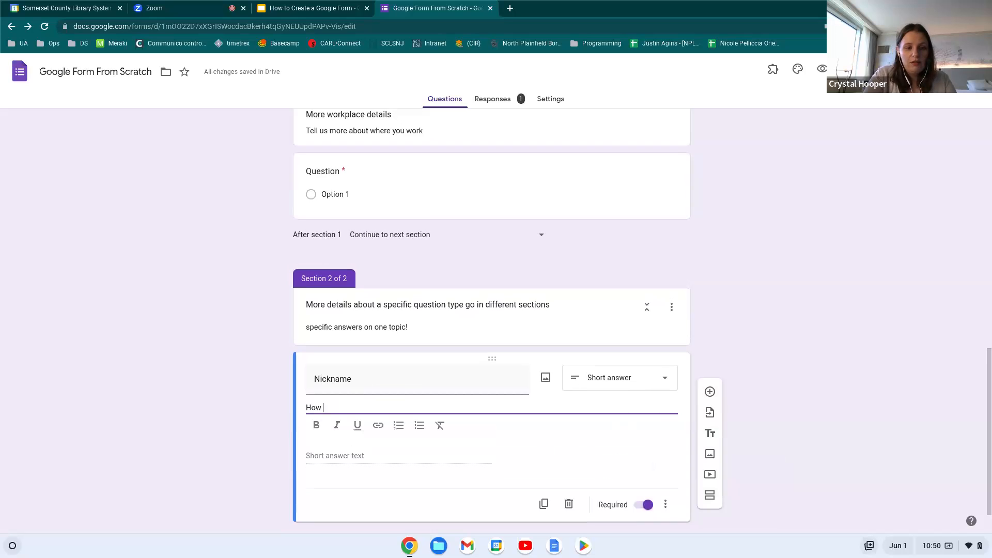
type("would you like to be referred to?")
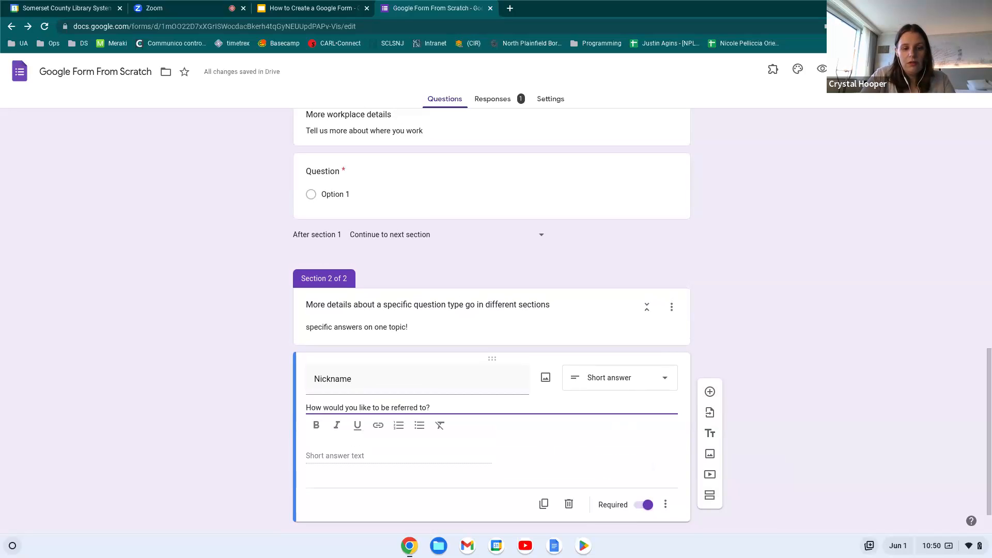
Add a checkbox question titled 'Pronouns' below Nickname
left_click(709, 391)
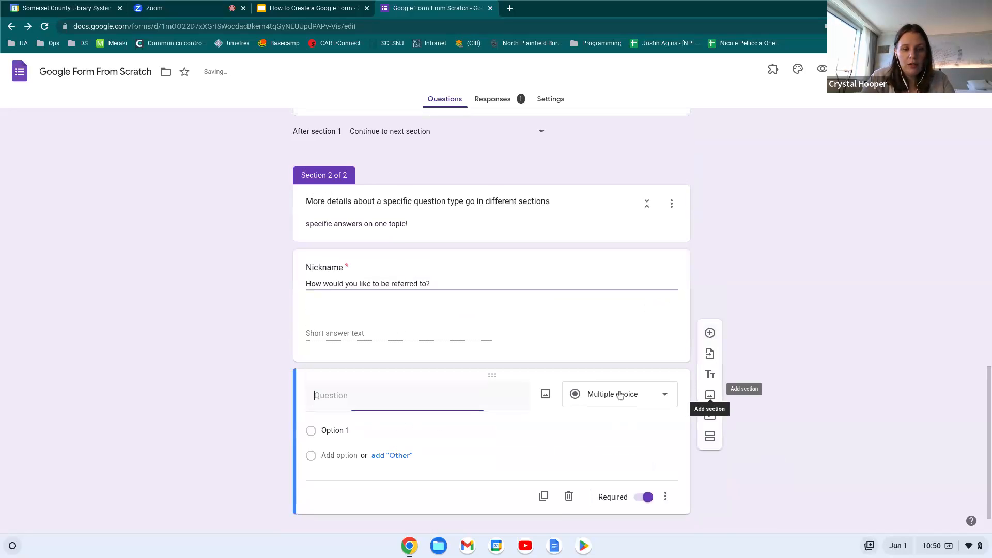
type("Pronouns")
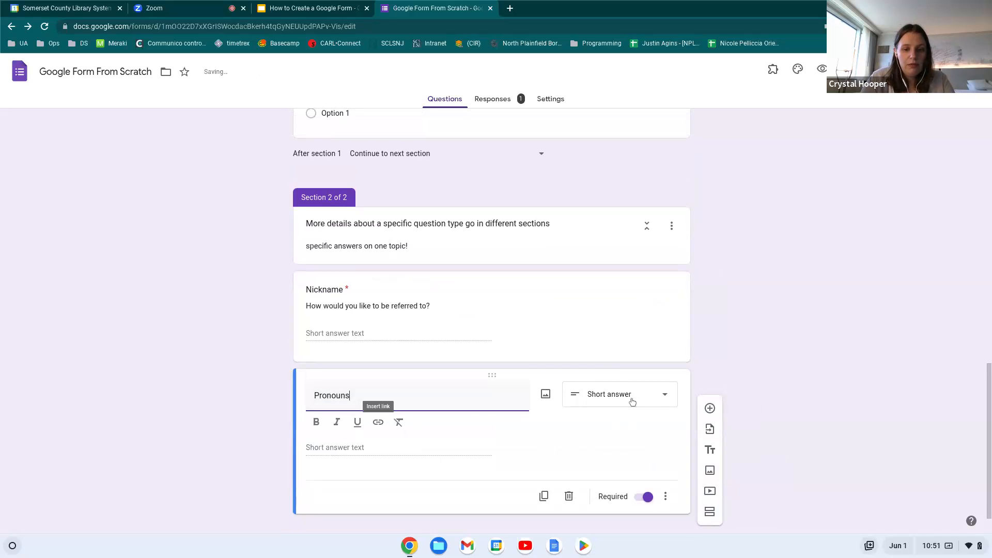
left_click(663, 403)
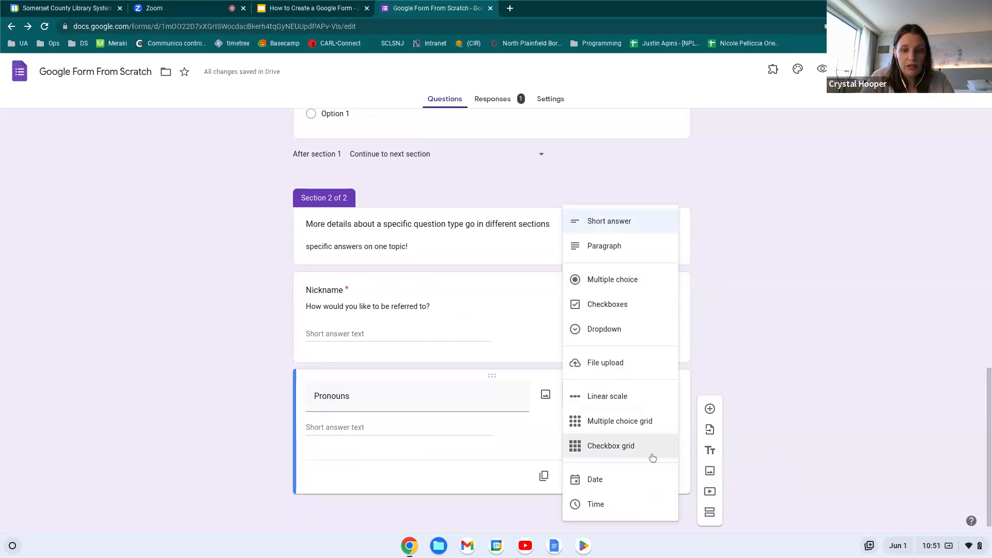
left_click(612, 311)
Enter the Pronouns choices he/him, she/her, they/them and xe/xim
left_click(348, 428)
type("he/him")
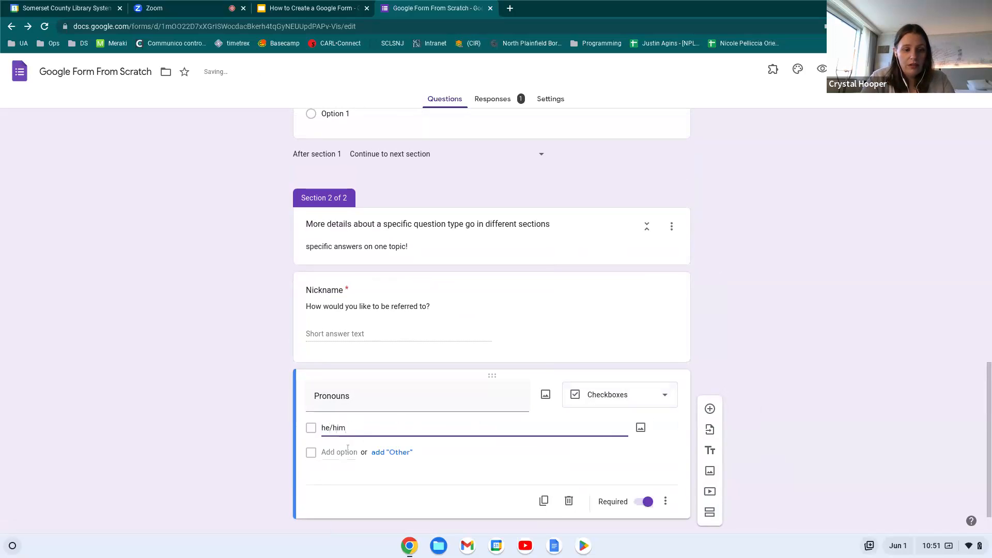
left_click(342, 453)
type("she/her")
left_click(337, 476)
type("they/them")
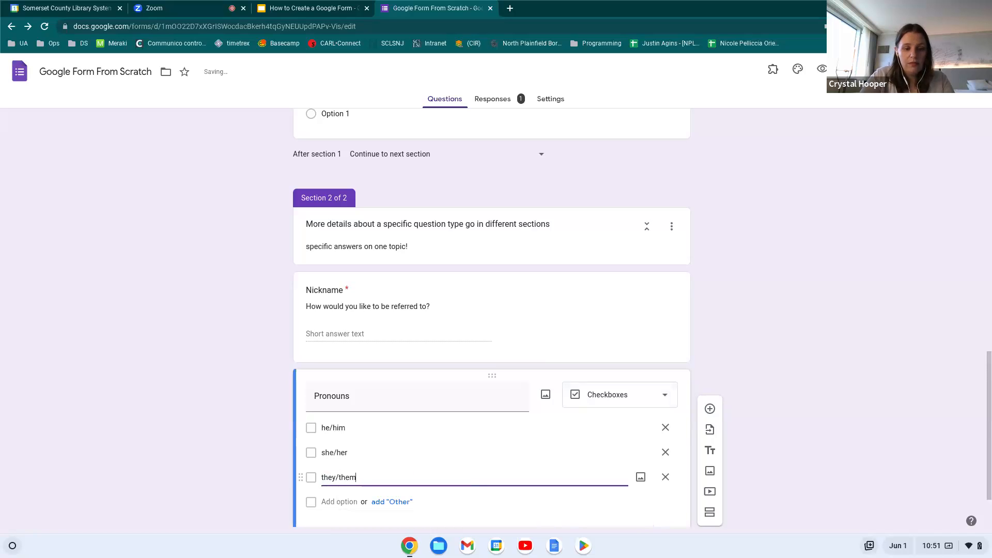
left_click(366, 496)
type("xe/xim")
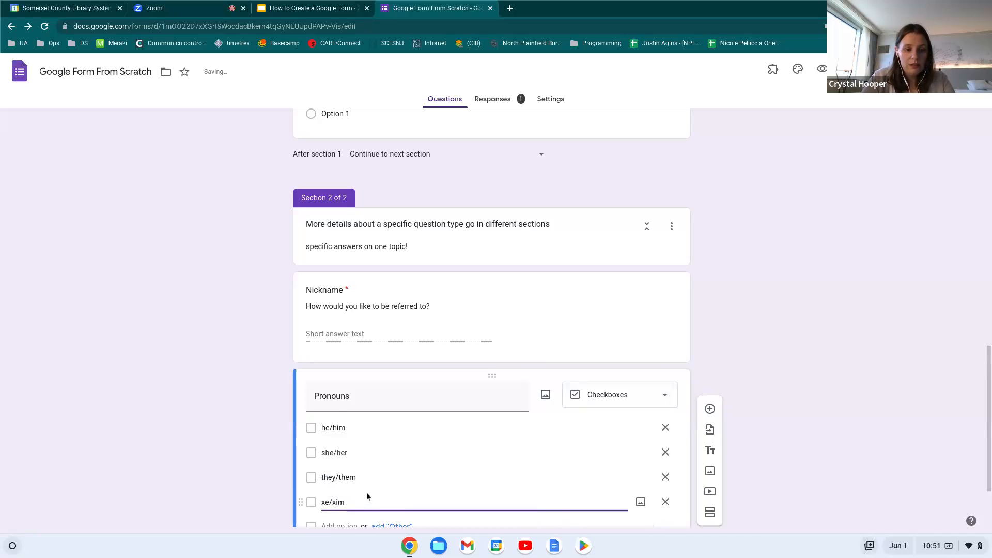
Add an Option 5 choice and an Other write-in choice to Pronouns
scroll(358, 489, "down", 1)
left_click(331, 461)
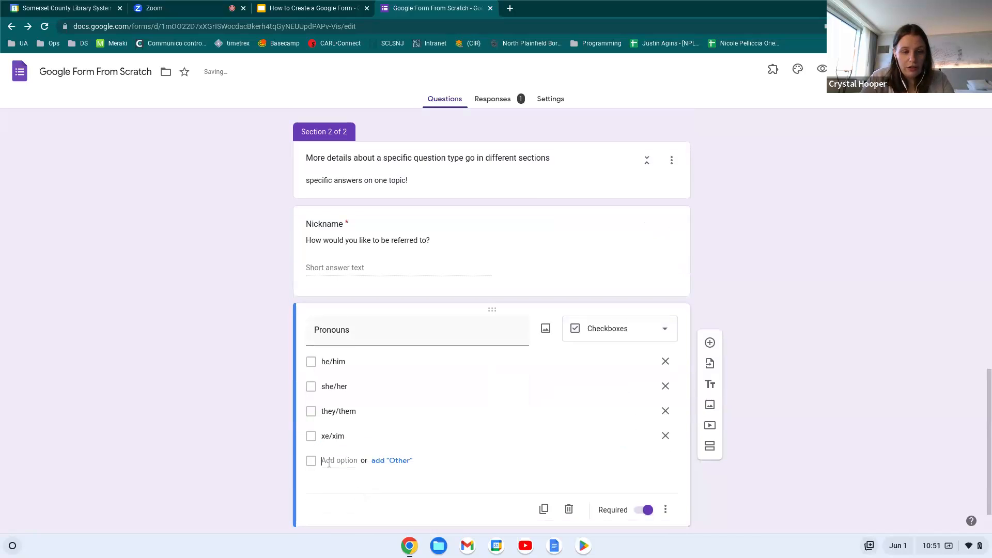
left_click(390, 486)
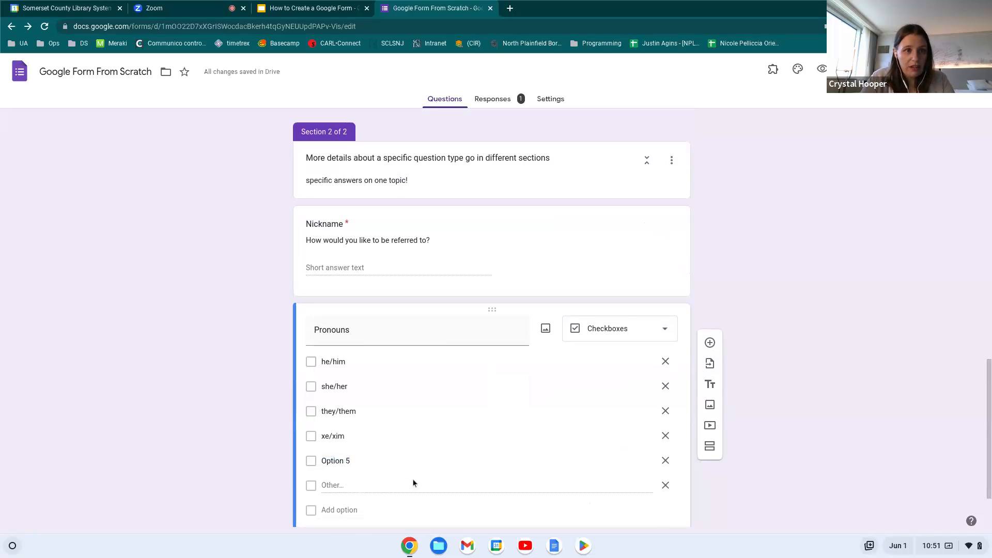
left_click(184, 7)
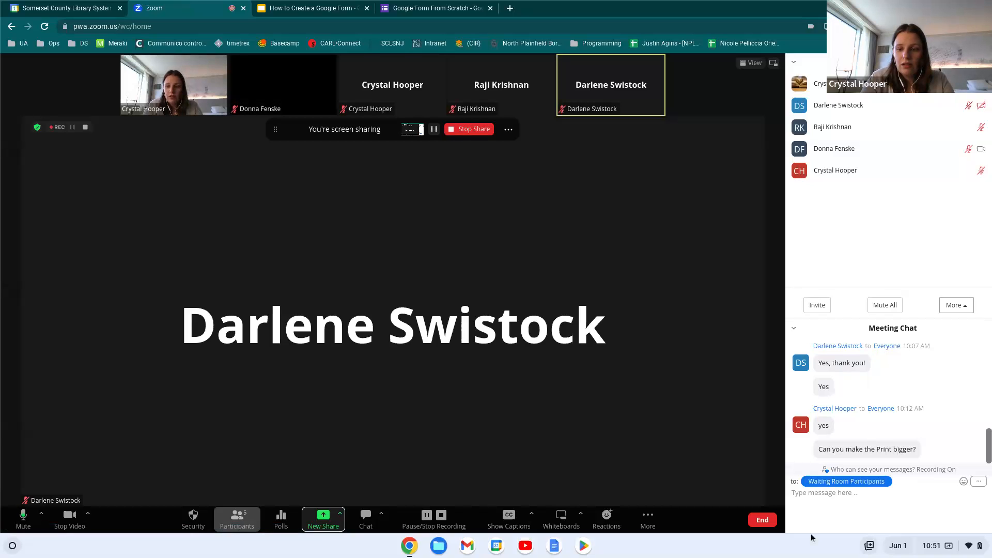
left_click(428, 9)
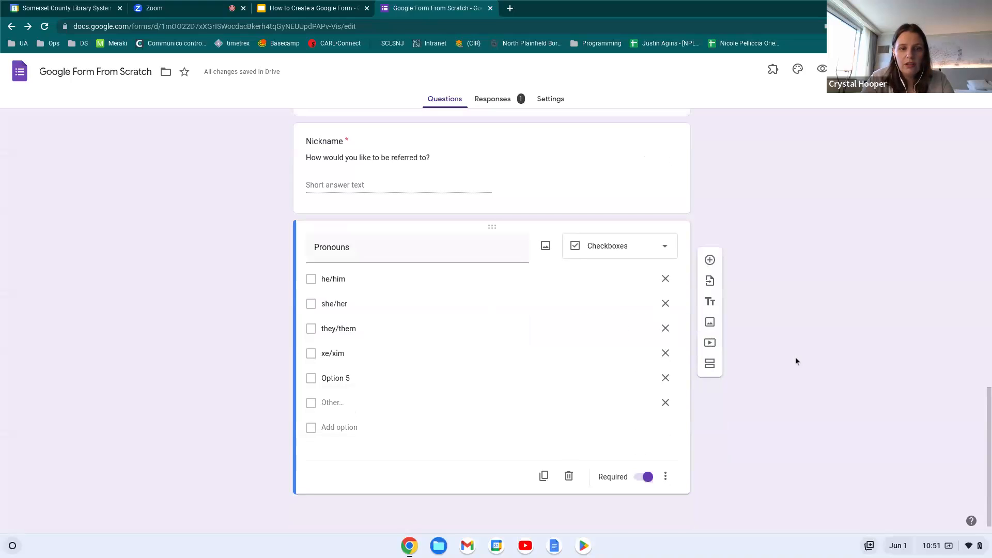
scroll(844, 277, "up", 3)
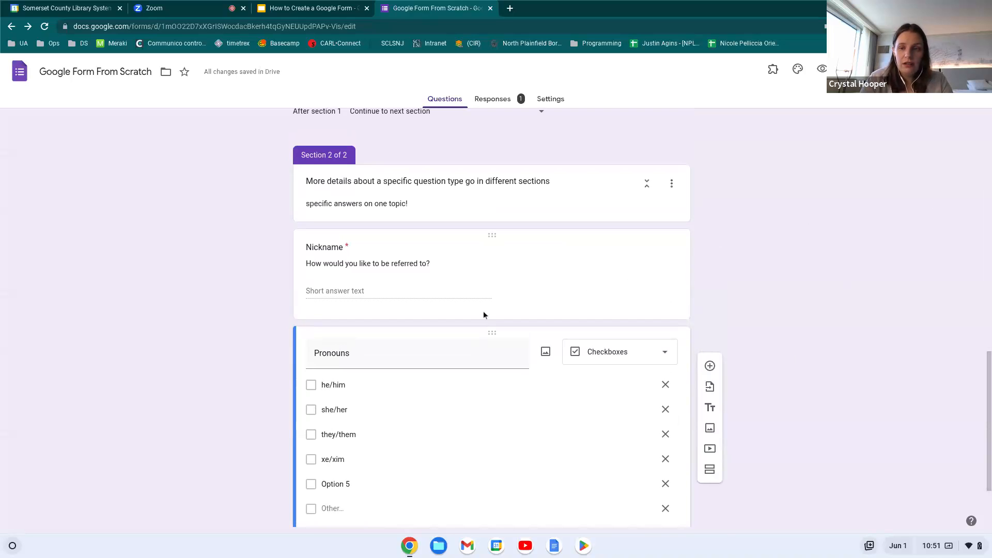
Preview the form and reopen the previously submitted response for editing
left_click(821, 69)
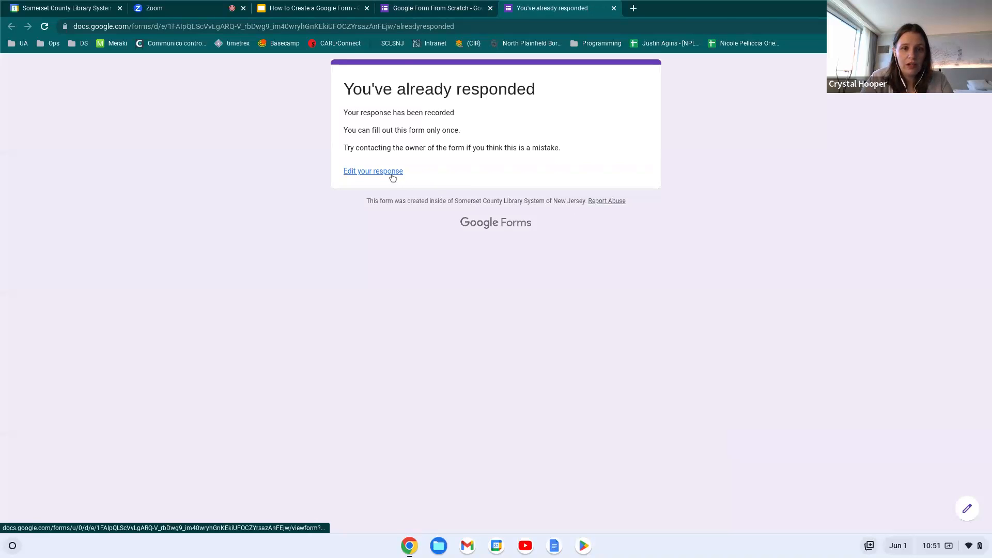
left_click(394, 173)
scroll(537, 250, "down", 6)
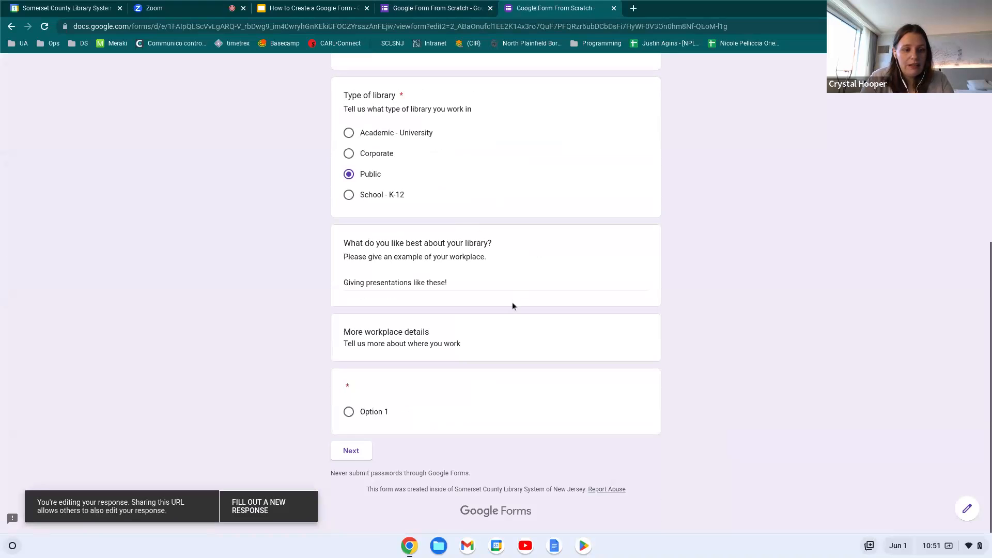
scroll(446, 289, "up", 6)
scroll(447, 288, "down", 5)
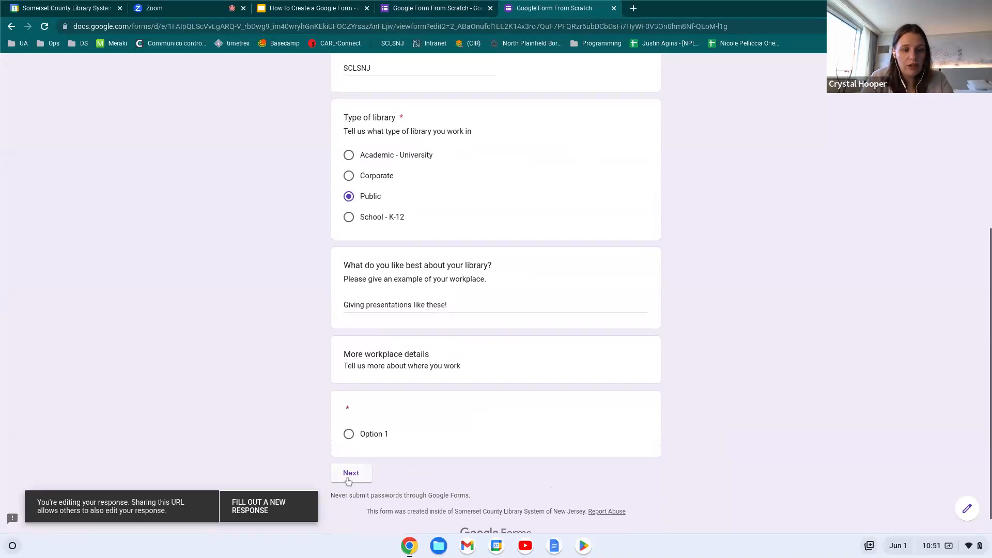
Choose Option 1, continue to Section 2 to check Nickname and Pronouns, then close the response tab
left_click(350, 435)
left_click(351, 471)
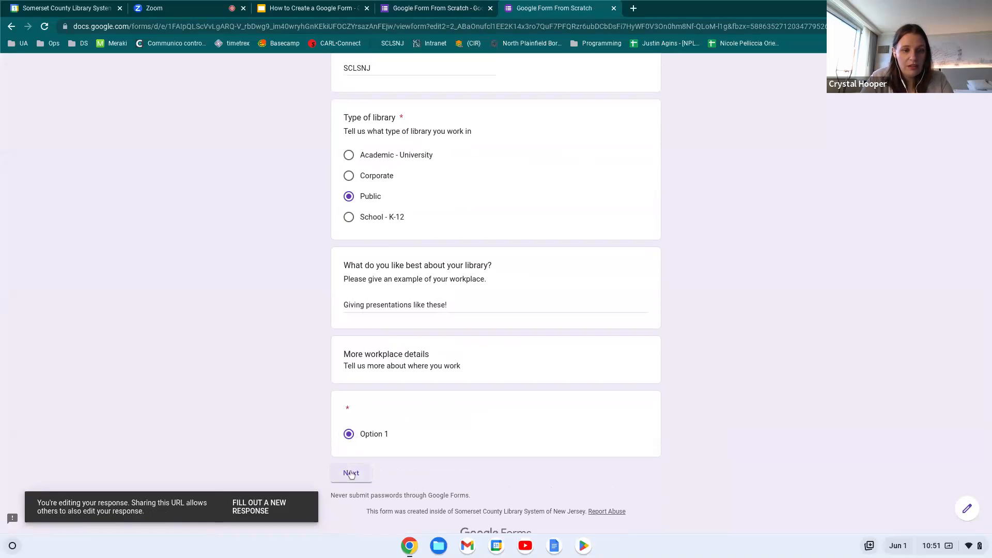
scroll(489, 258, "down", 2)
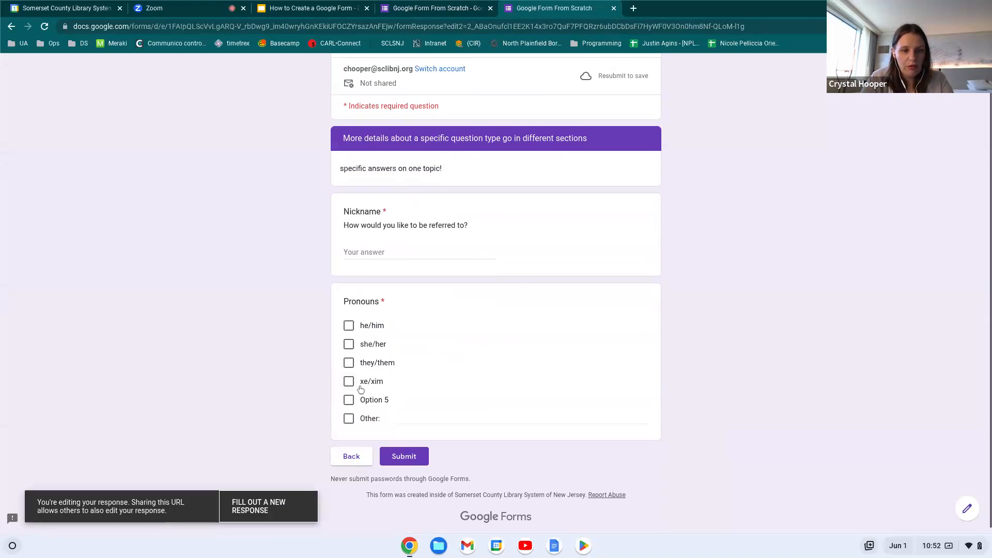
scroll(468, 336, "up", 1)
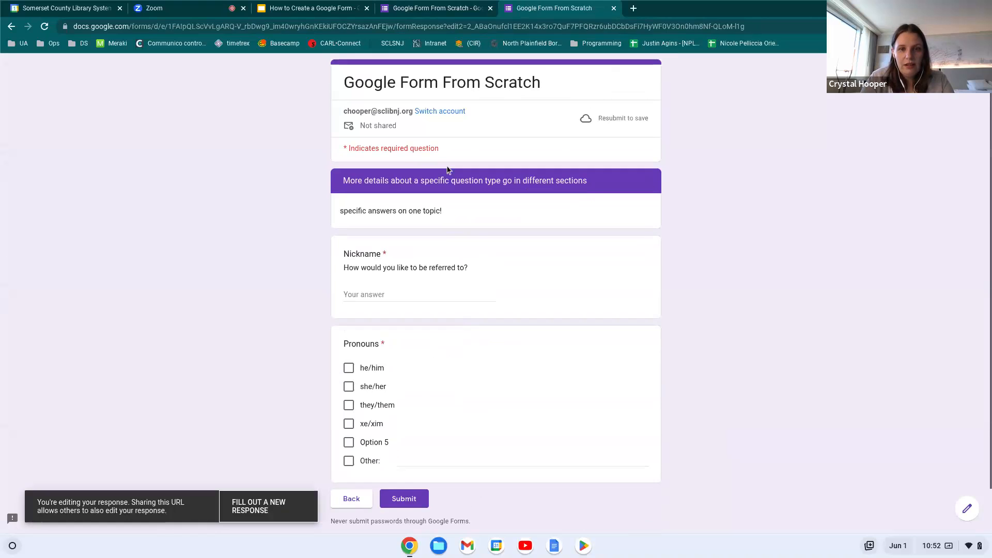
left_click(613, 9)
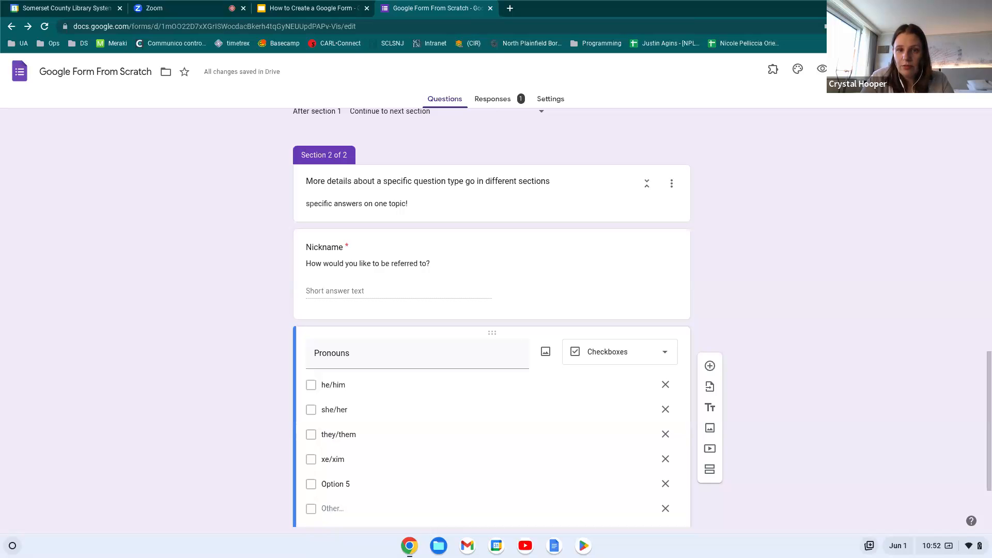
In the Send form dialog, keep email address collection on 'Do not collect'
left_click(912, 69)
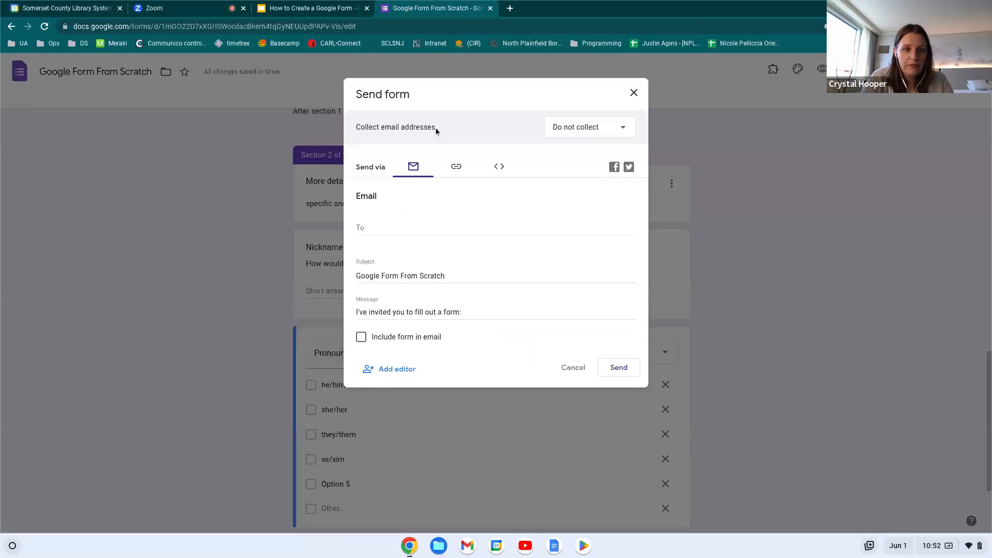
left_click(592, 132)
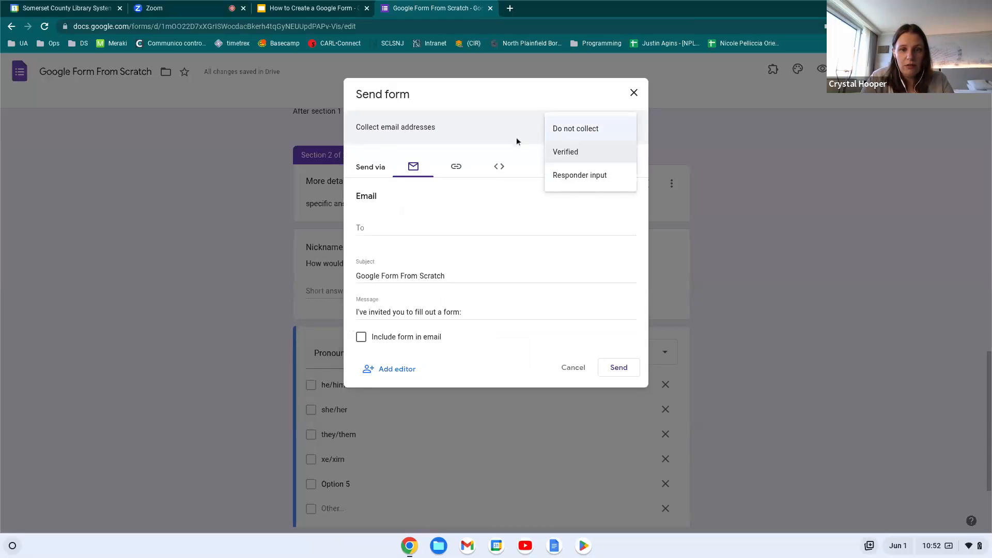
left_click(460, 123)
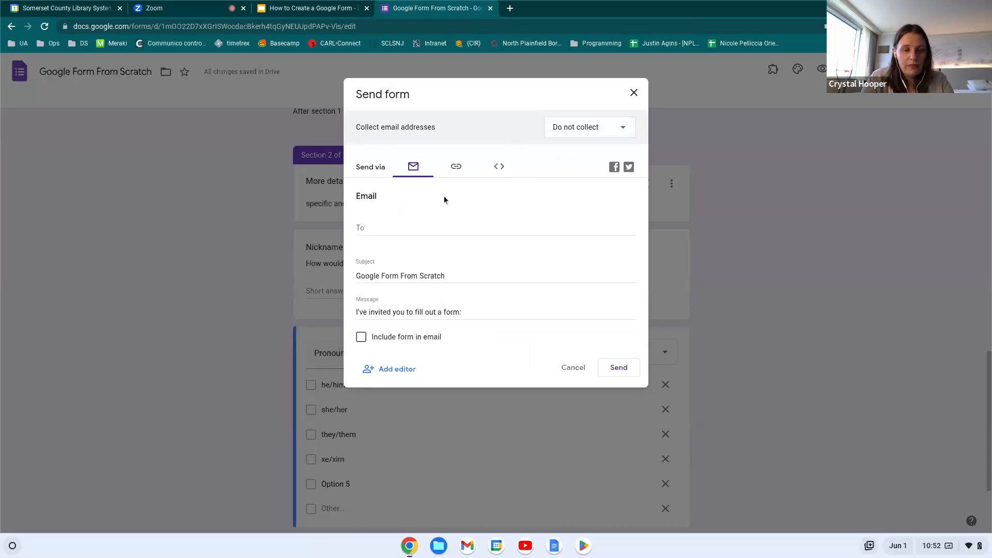
Address the email invitation to a contact, leaving the form out of the email body
left_click(395, 223)
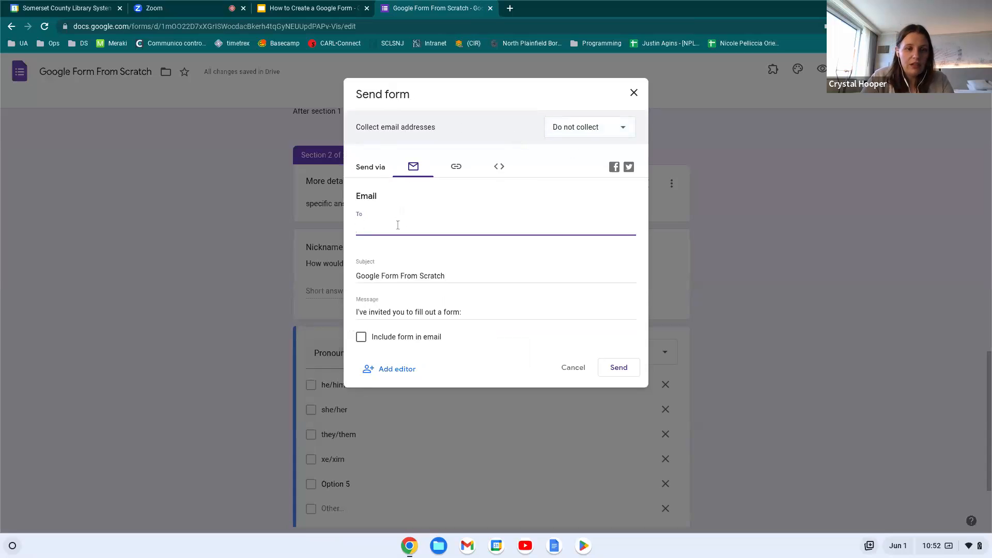
type("cho")
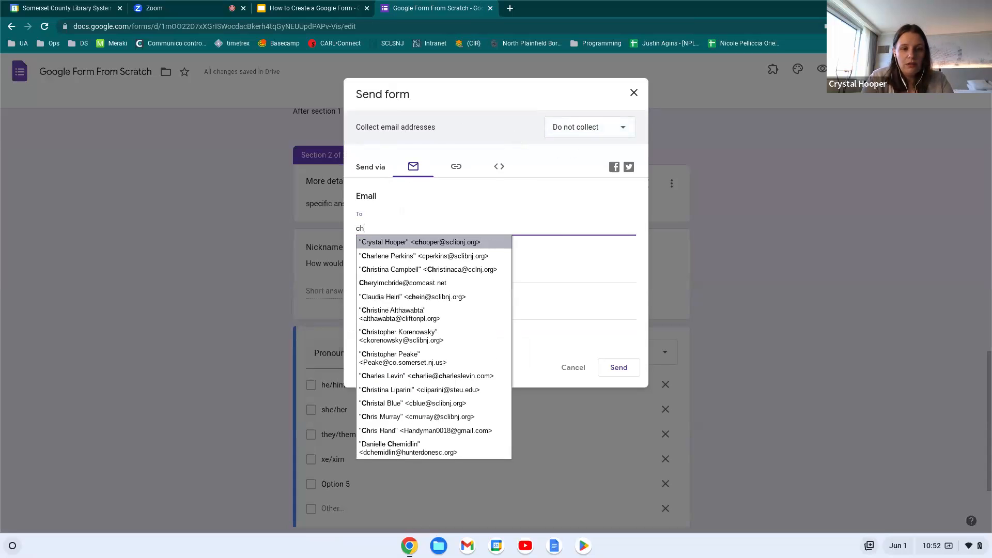
left_click(419, 241)
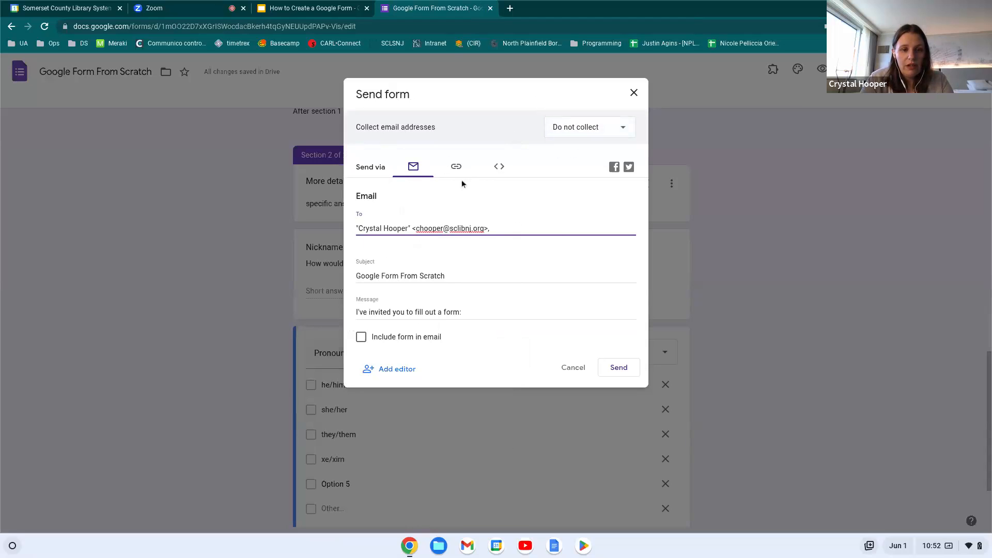
left_click(362, 337)
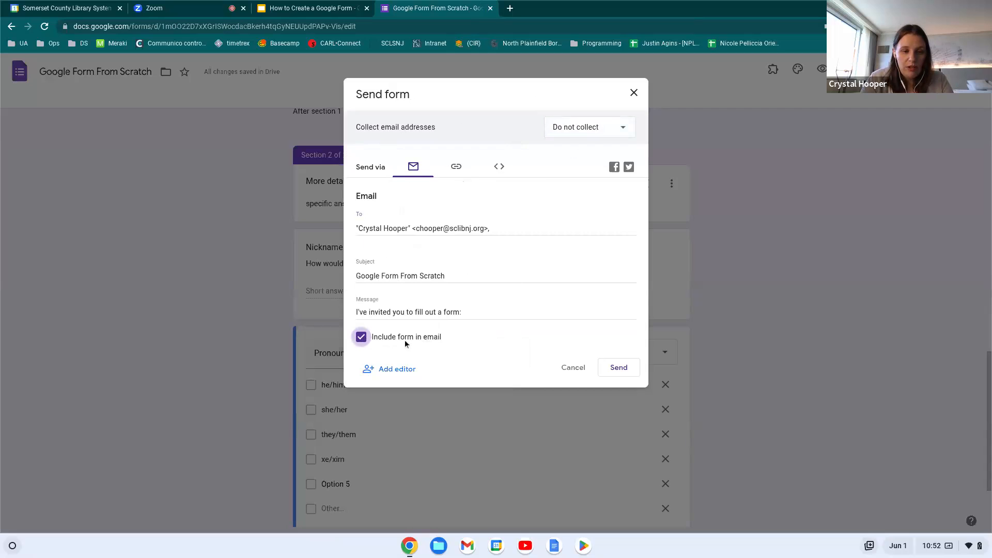
left_click(360, 341)
Copy the form's shortened link, view the Embed HTML code, and close the Send dialog
left_click(456, 169)
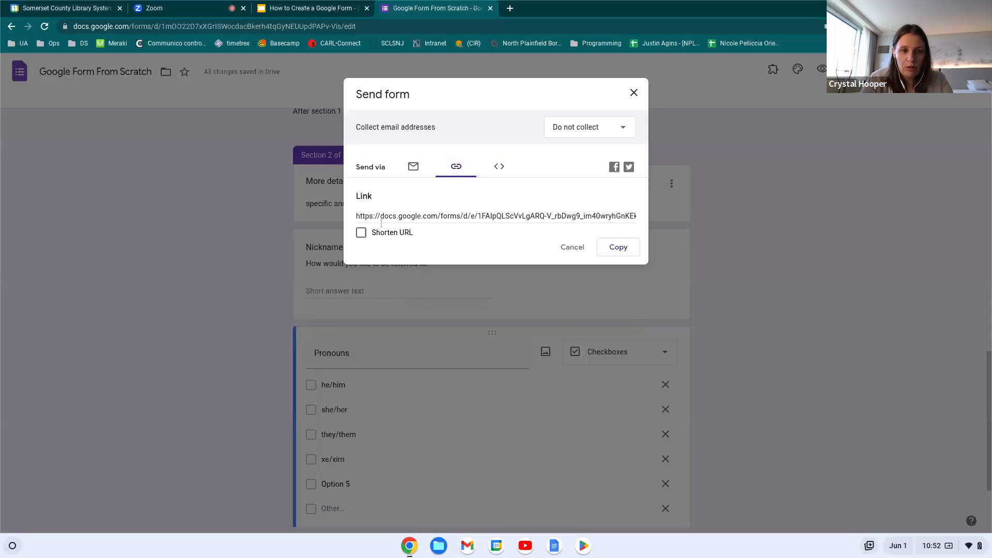
left_click(617, 248)
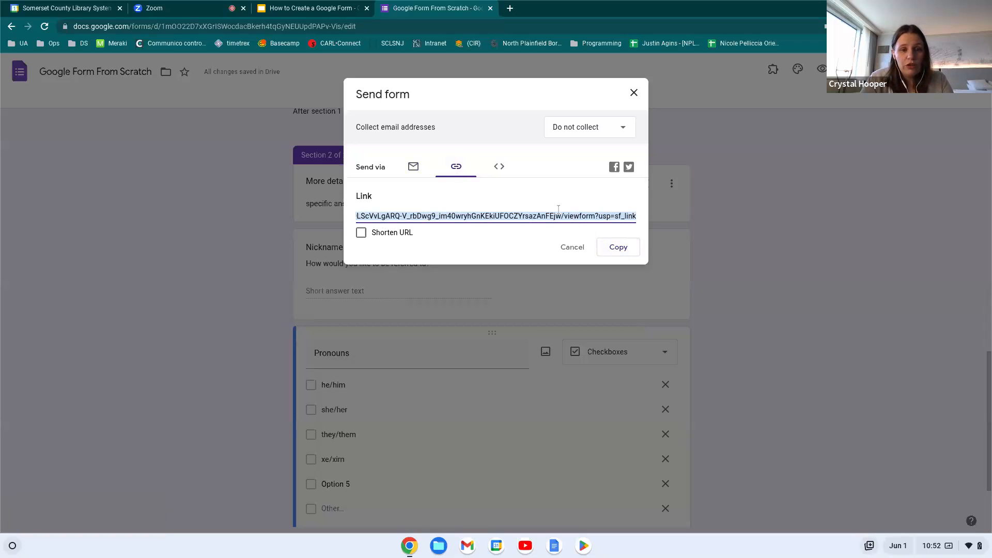
left_click(361, 233)
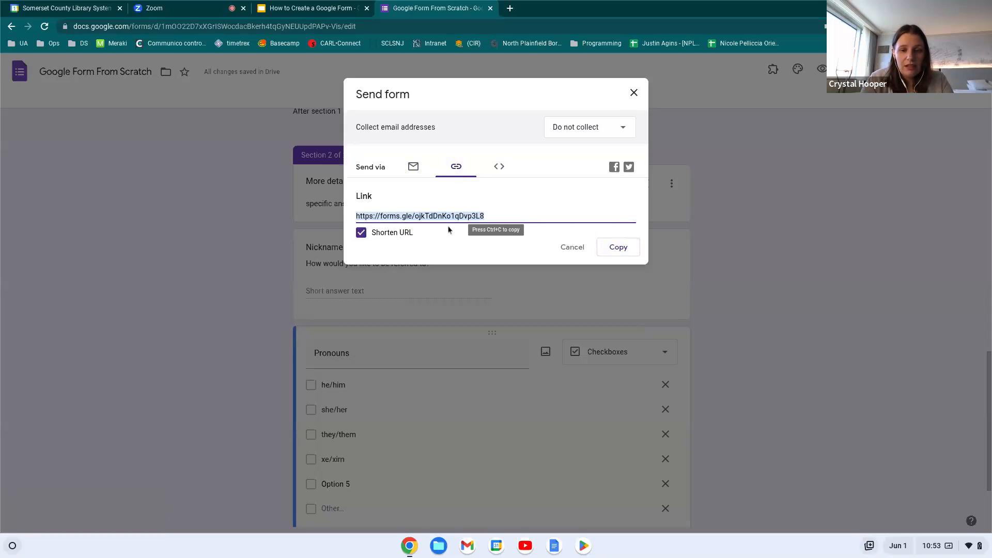
left_click(618, 246)
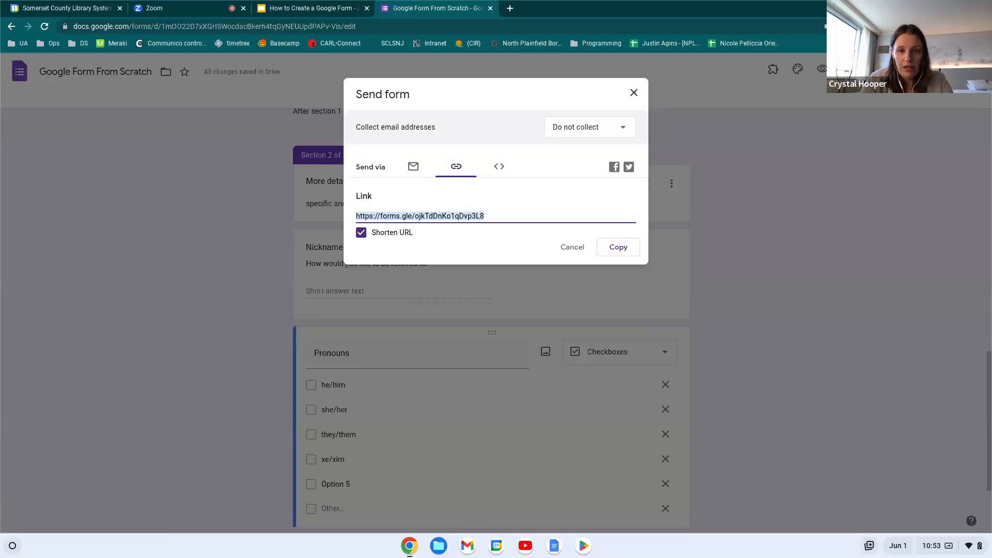
left_click(498, 166)
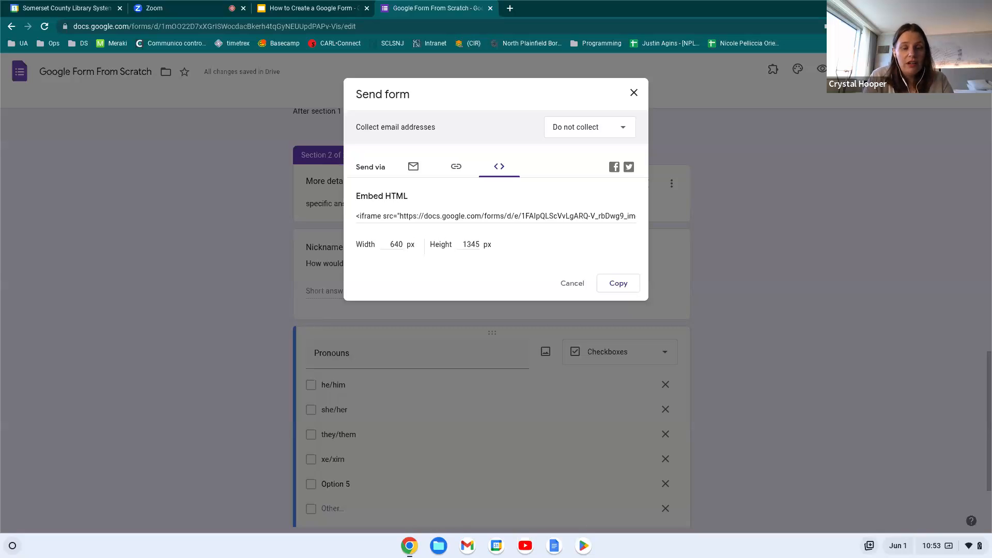
left_click(634, 94)
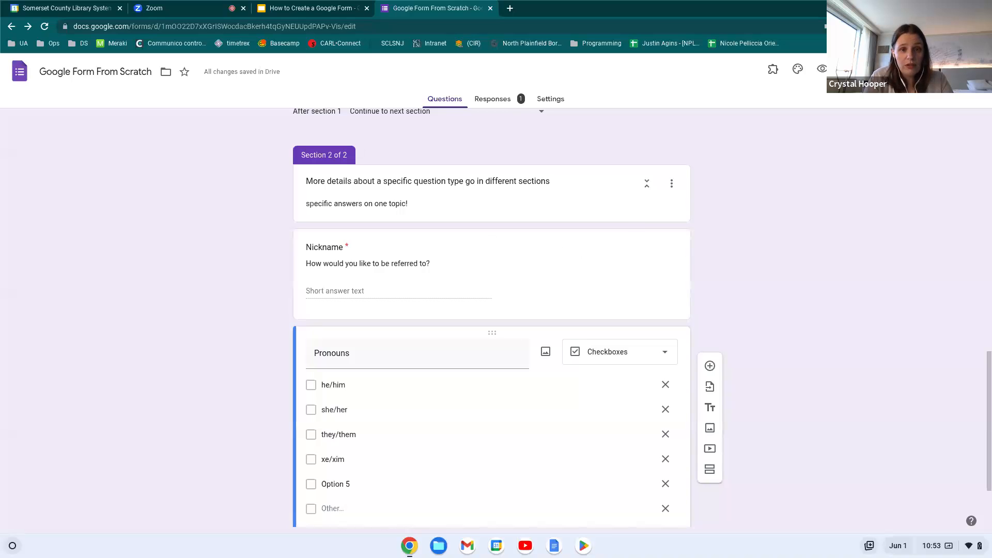
Add a colleague as a collaborator on the form from the More menu
scroll(542, 294, "down", 1)
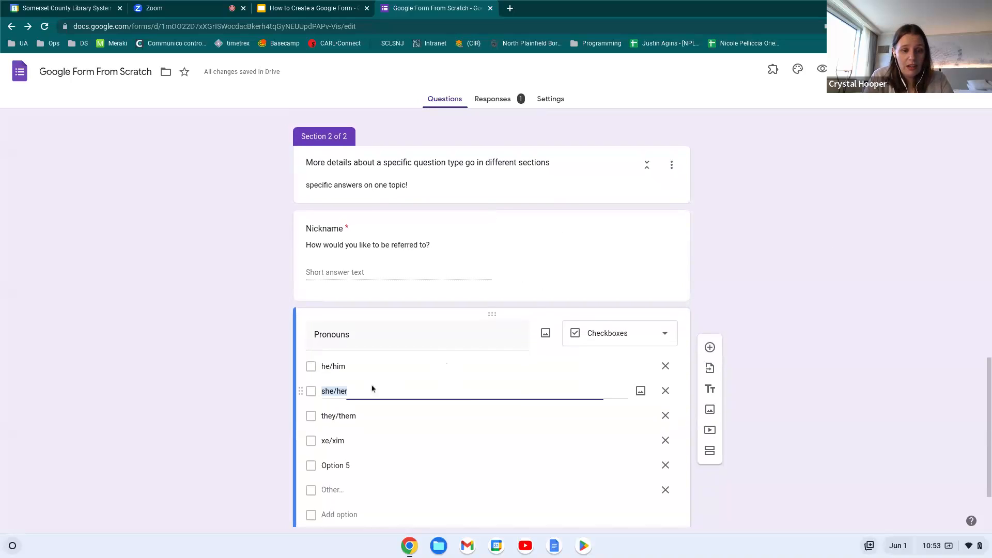
left_click(352, 423)
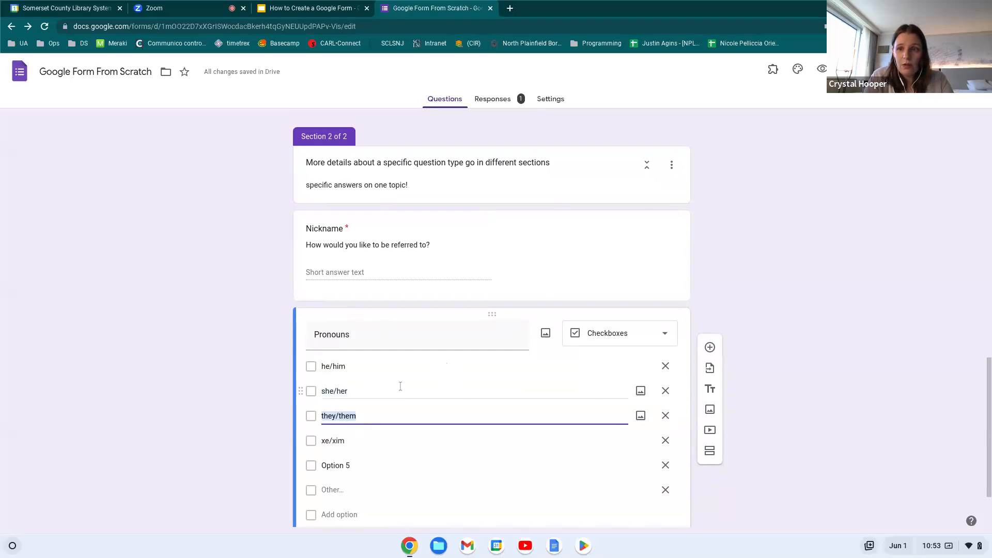
left_click(949, 69)
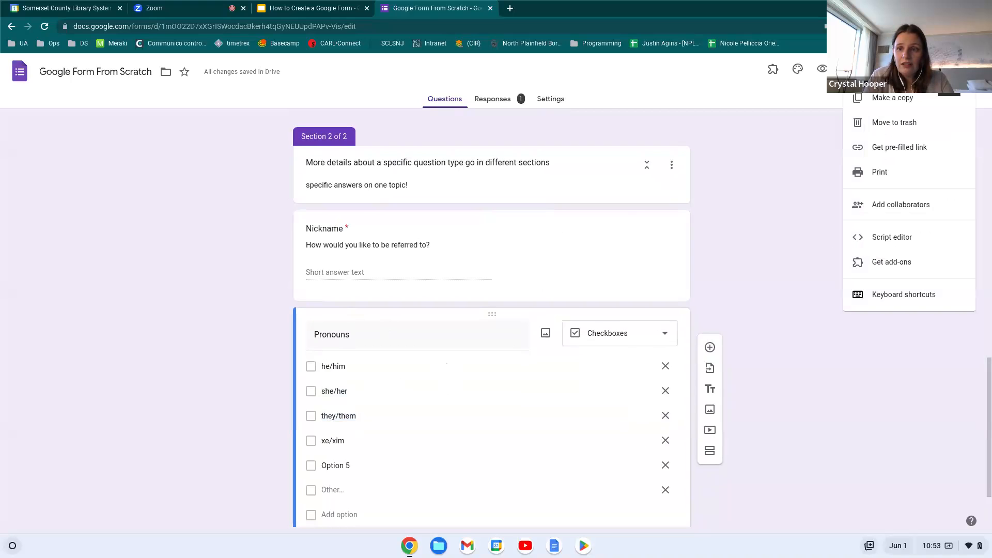
left_click(912, 204)
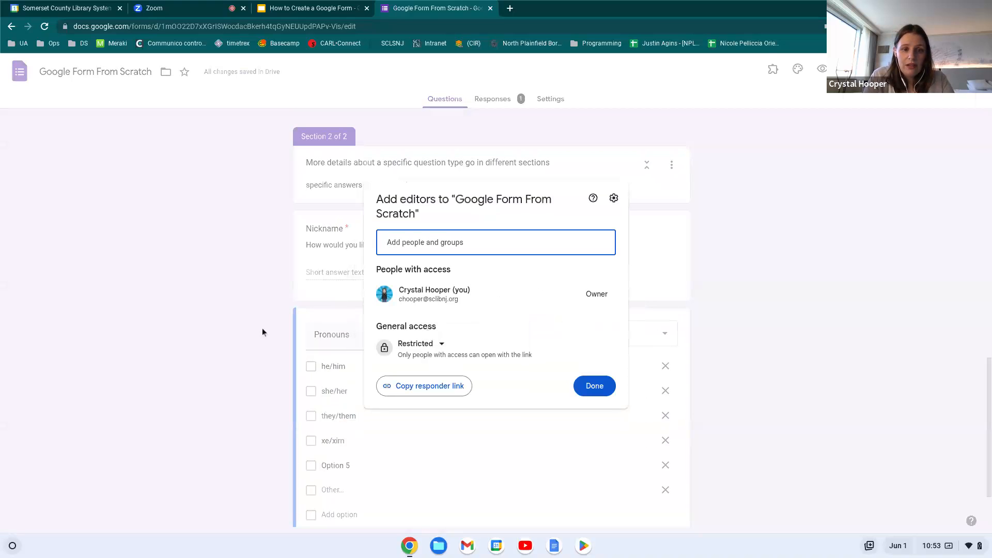
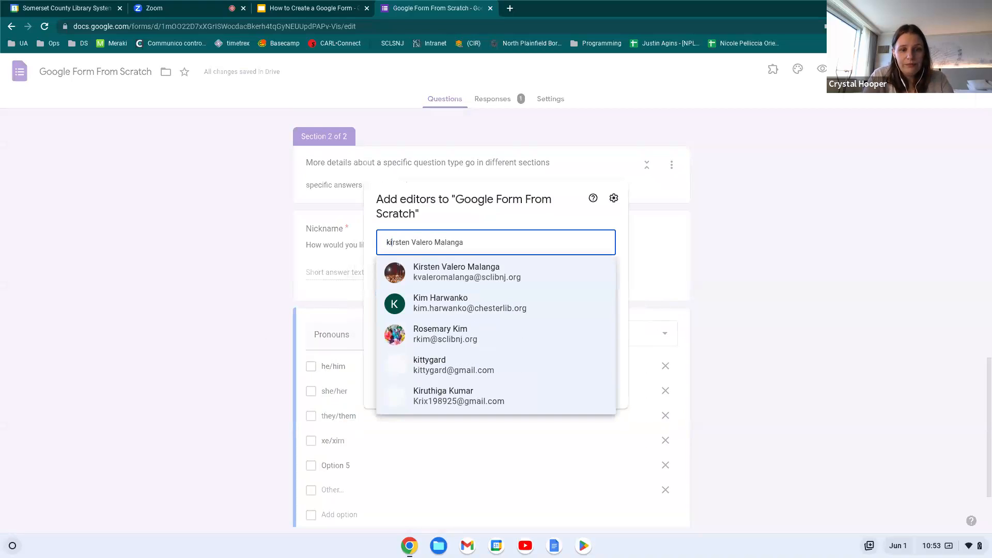
left_click(450, 268)
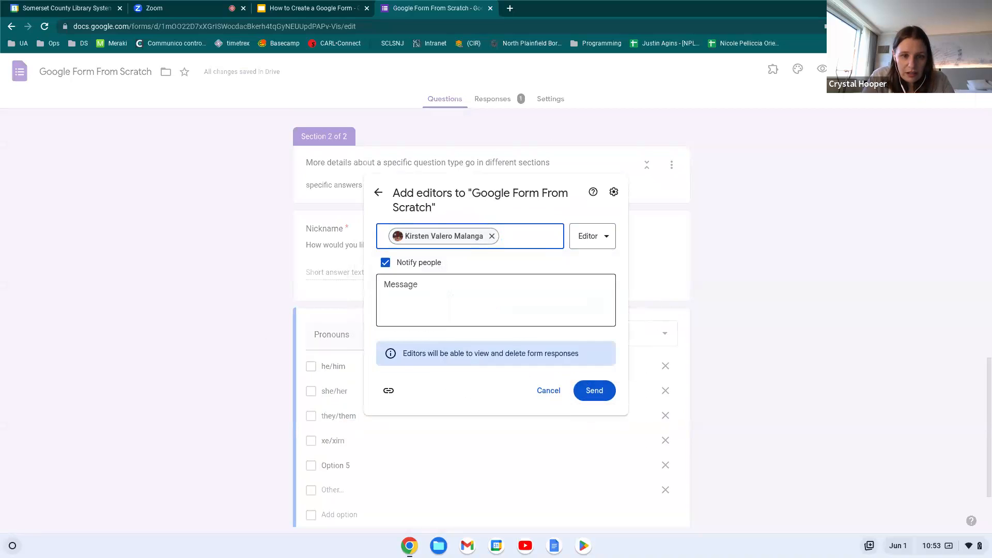
Send the colleague Editor access expiring Jun 2, 11:59 PM, with the message 'Test form'
left_click(474, 297)
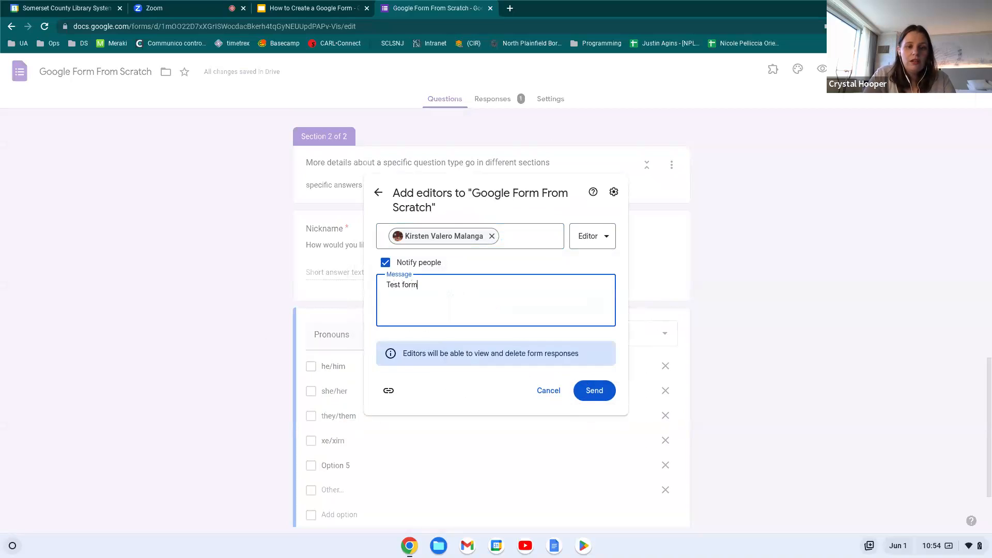
left_click(610, 242)
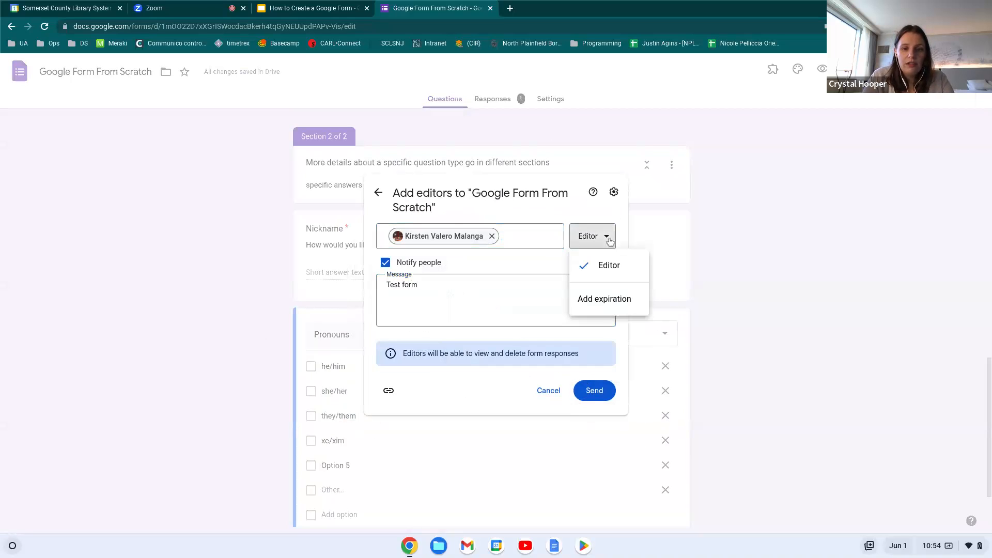
left_click(607, 300)
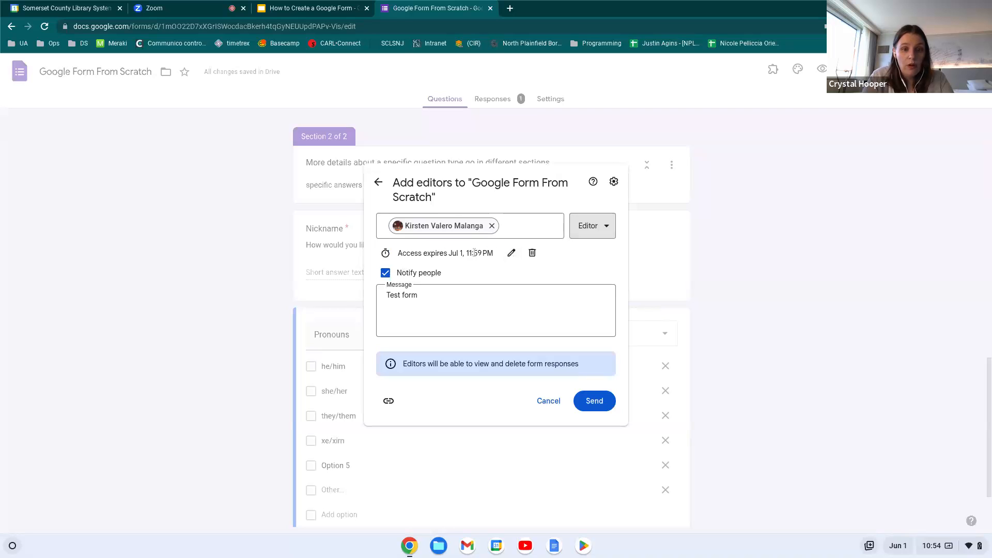
left_click(511, 253)
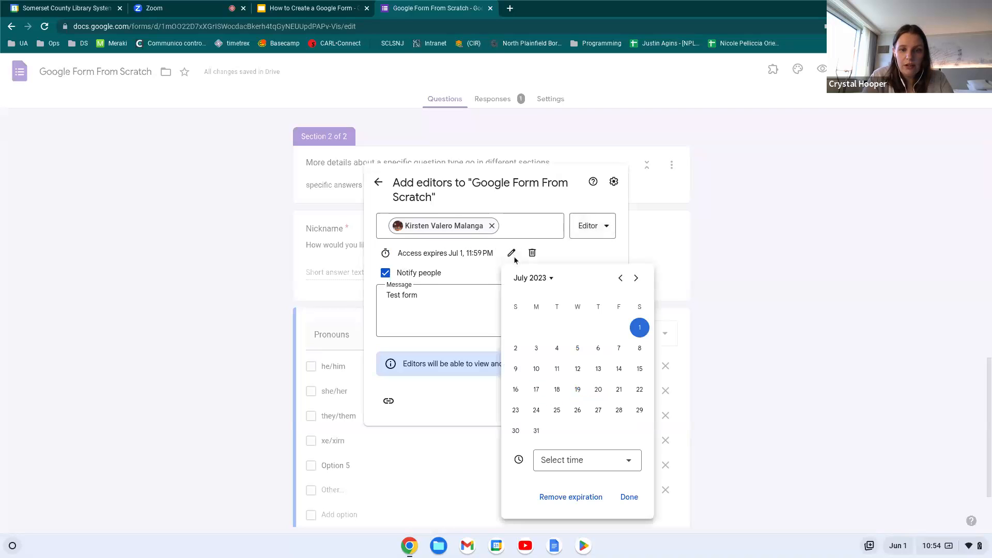
left_click(619, 277)
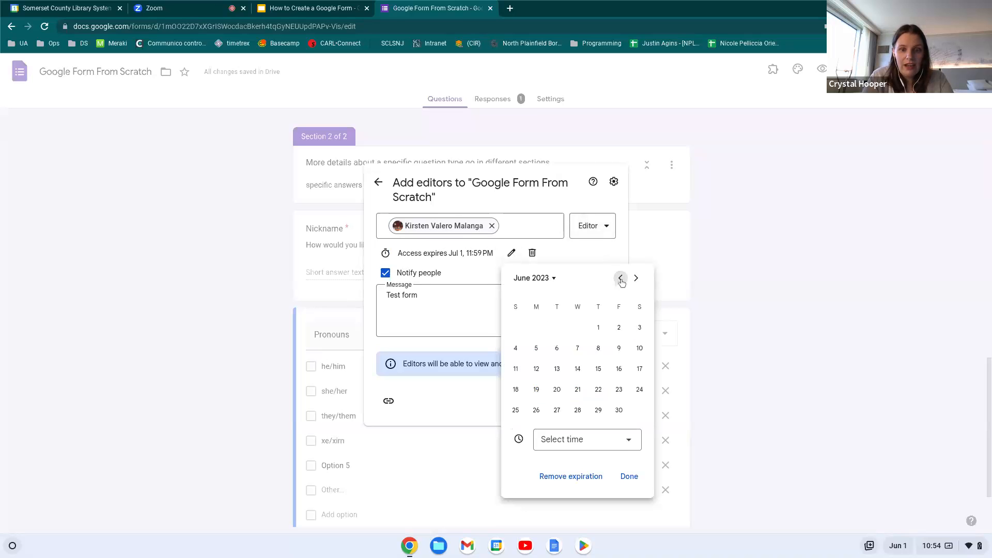
left_click(619, 329)
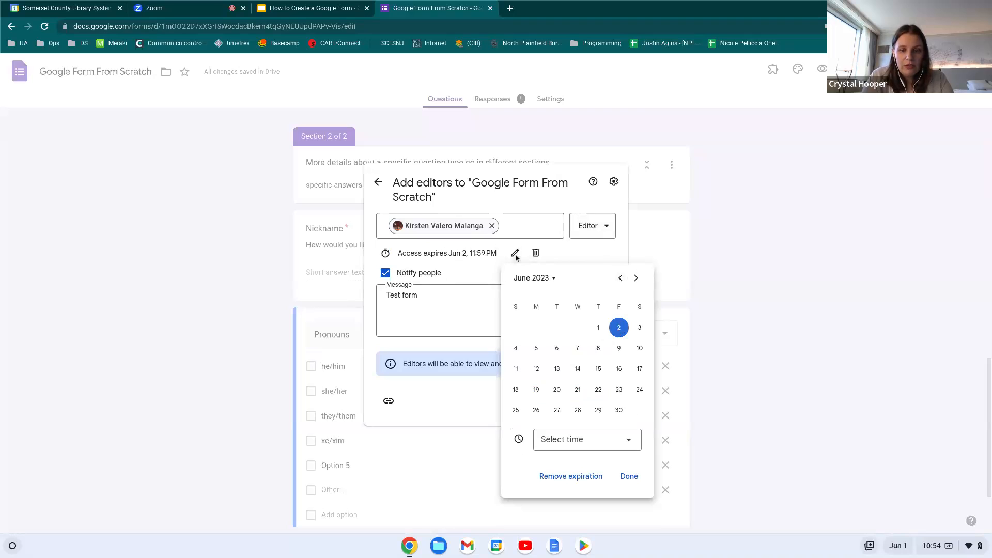
left_click(632, 478)
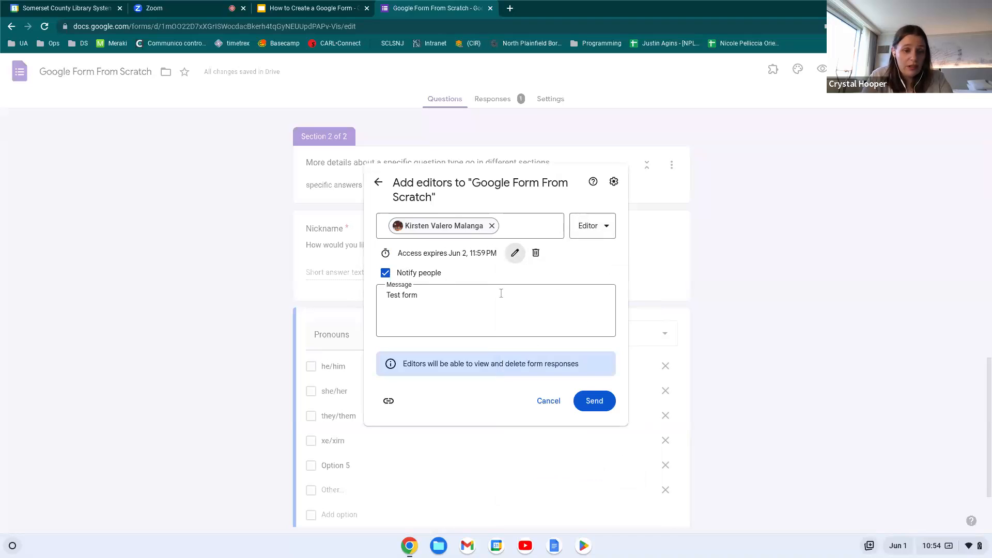
left_click(461, 310)
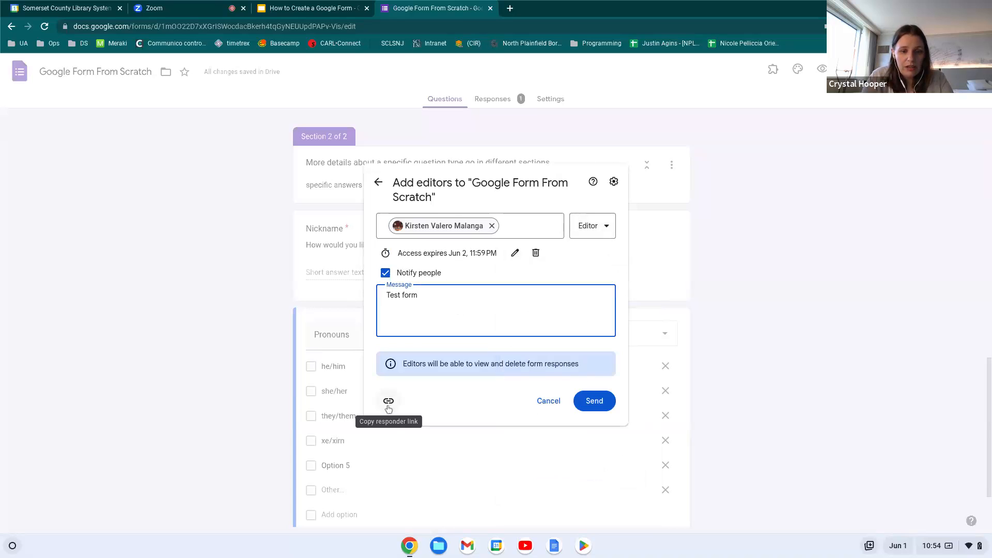
left_click(598, 402)
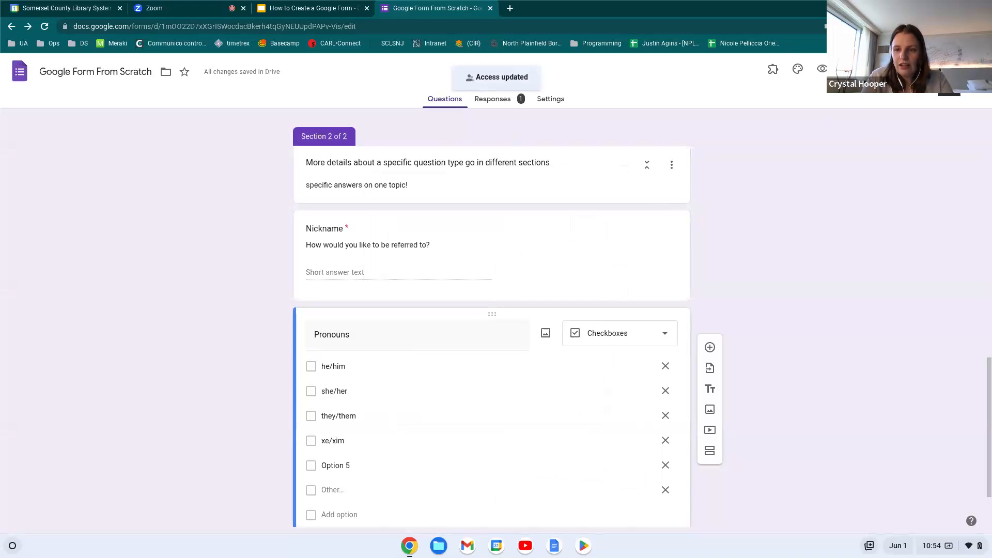
left_click(950, 69)
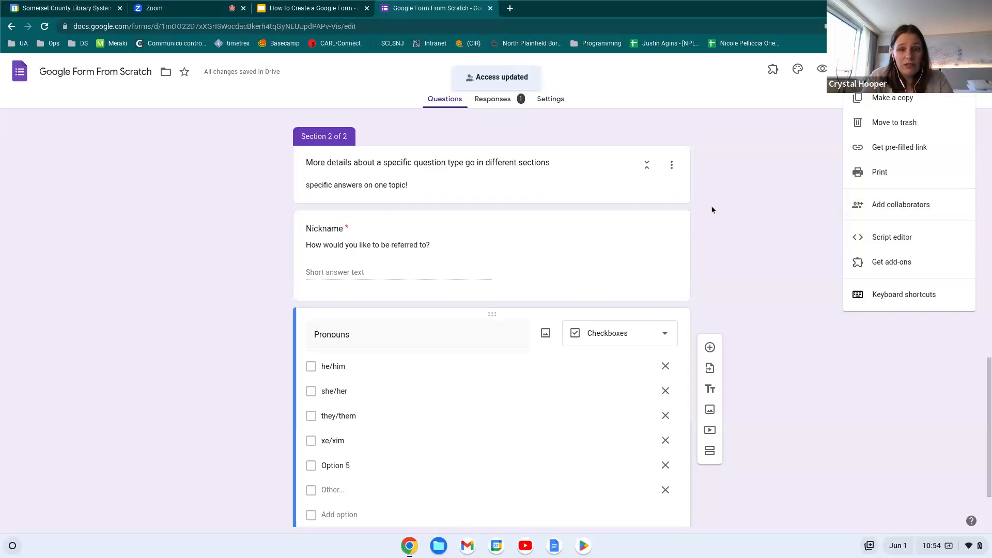
left_click(758, 213)
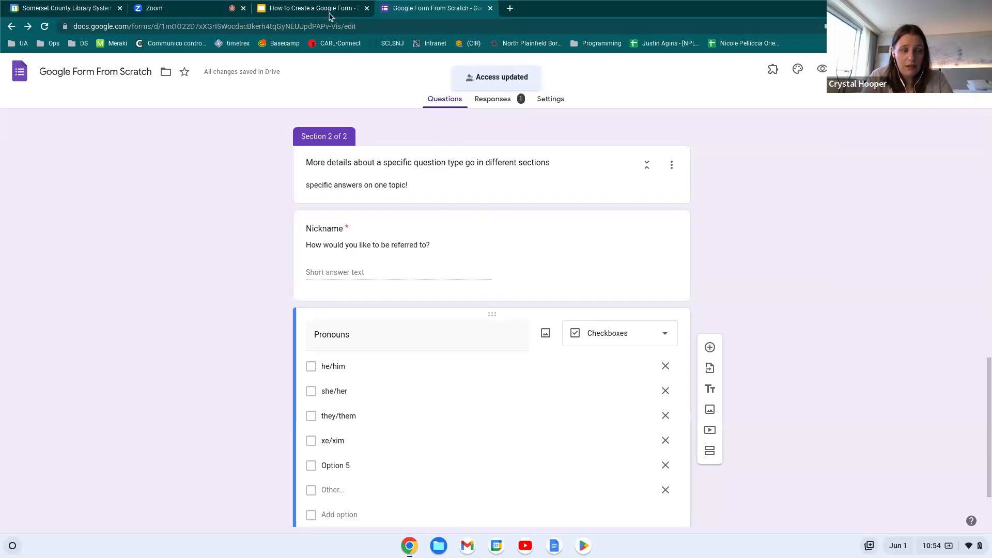
Select the form editor's web address, then reopen the Send form dialog
left_click(230, 27)
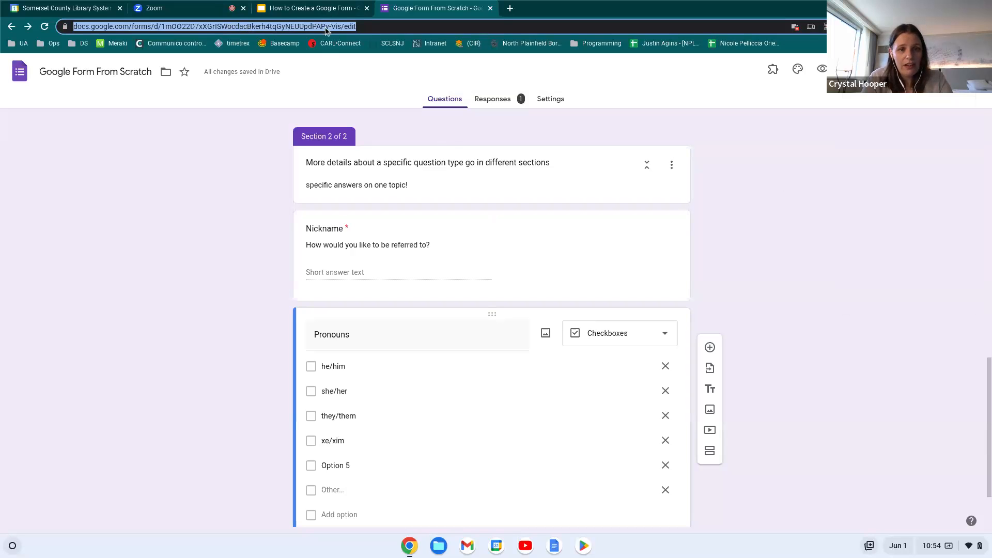
scroll(422, 286, "down", 2)
scroll(422, 287, "up", 15)
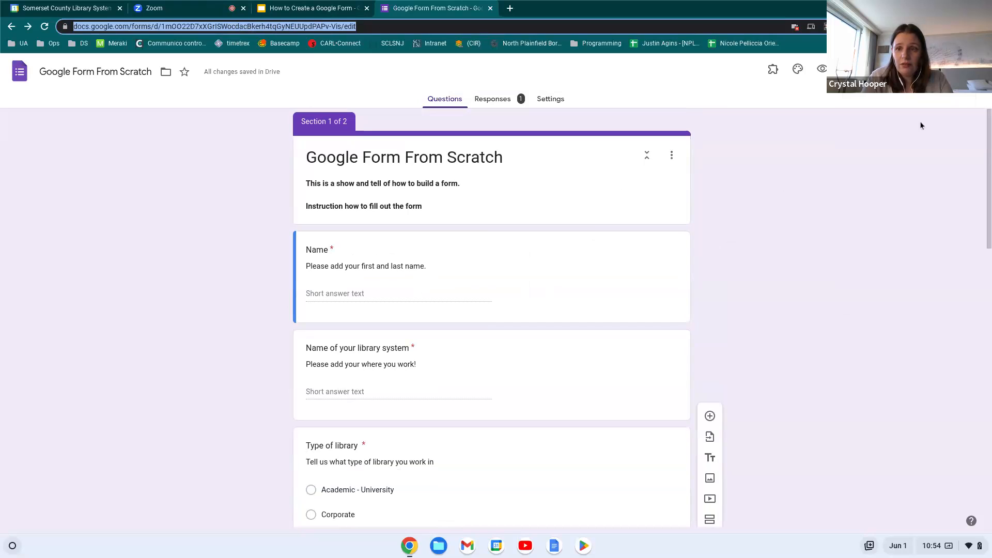
left_click(913, 70)
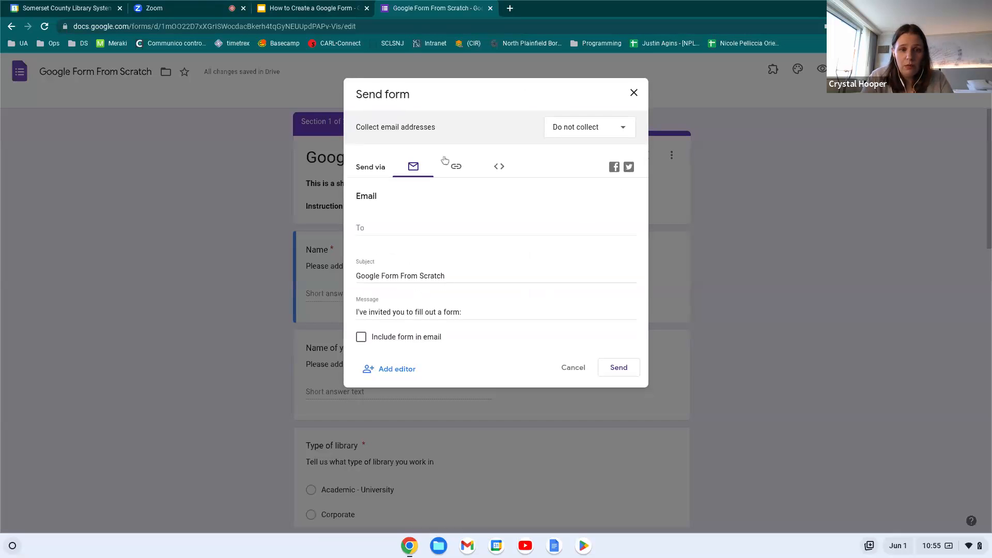
Review the Email, Link and Embed HTML send options, then close the Send form dialog
left_click(375, 231)
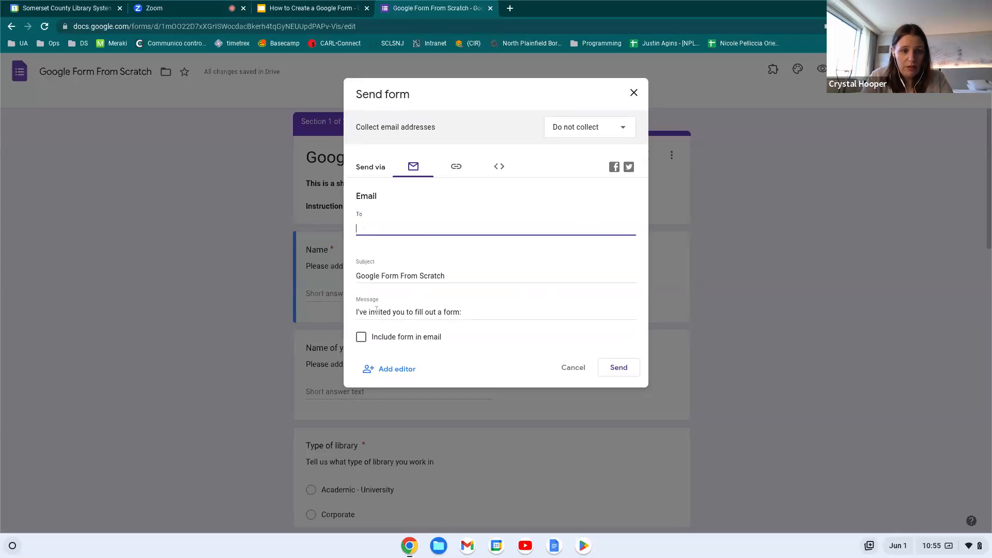
left_click(456, 167)
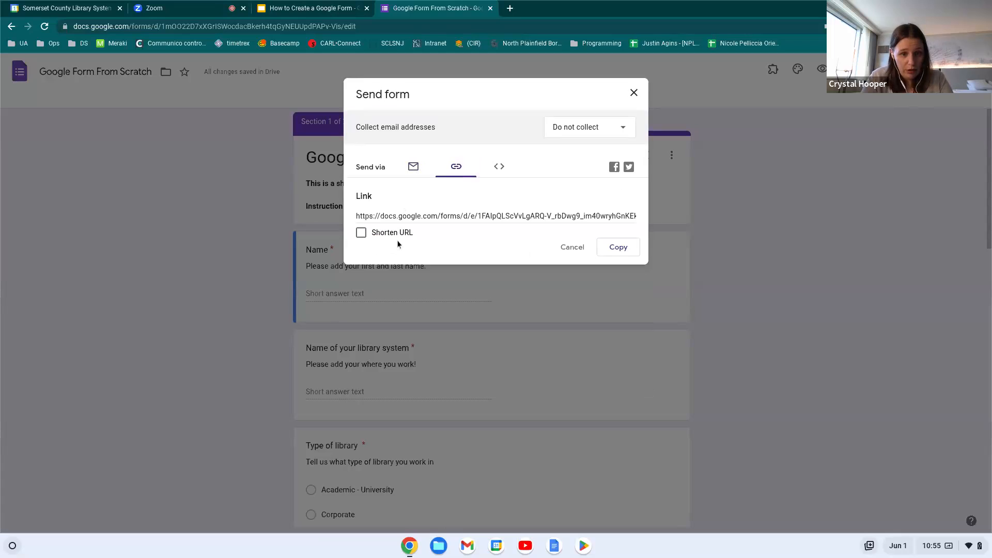
left_click(501, 167)
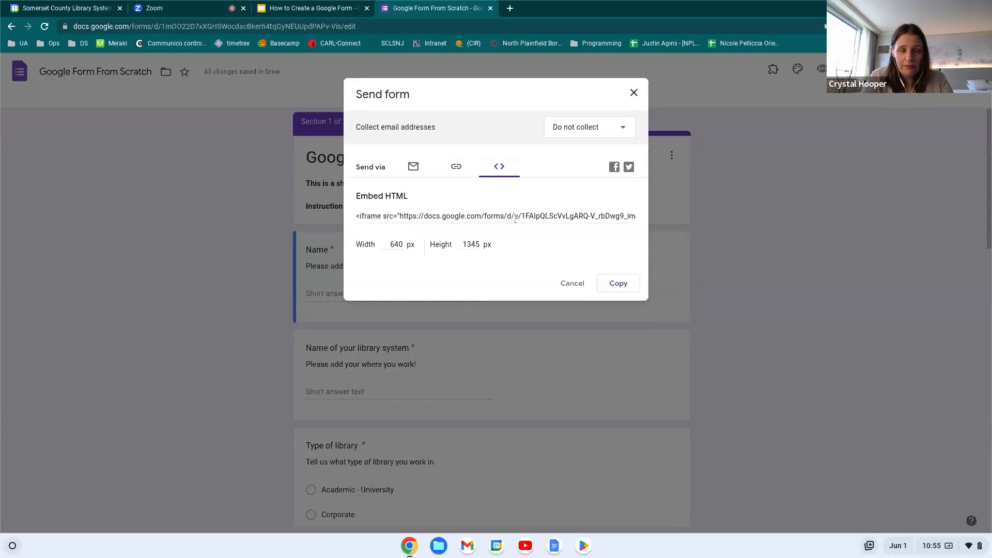
left_click(633, 93)
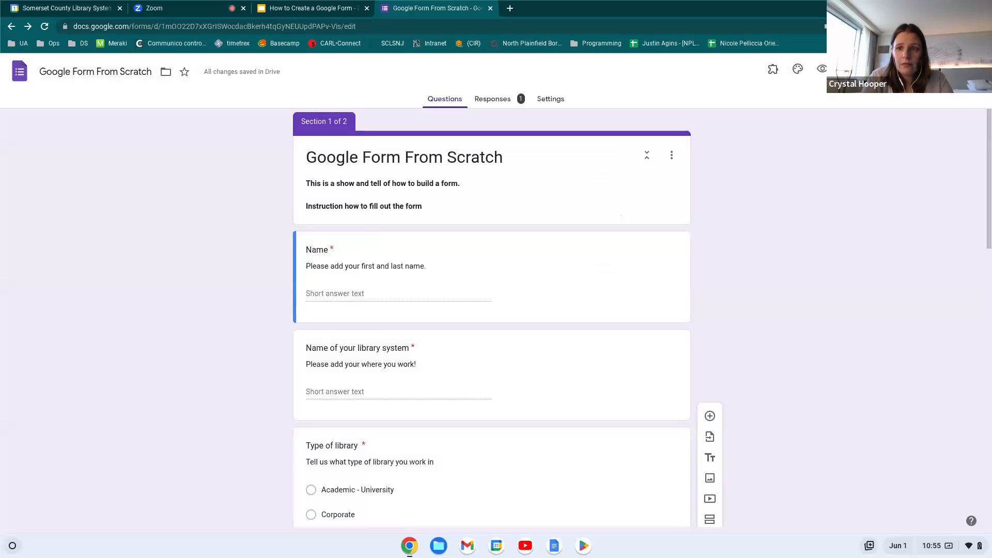
Check the Zoom meeting, then return to the form editor
left_click(212, 16)
mouse_move(463, 76)
left_click(413, 8)
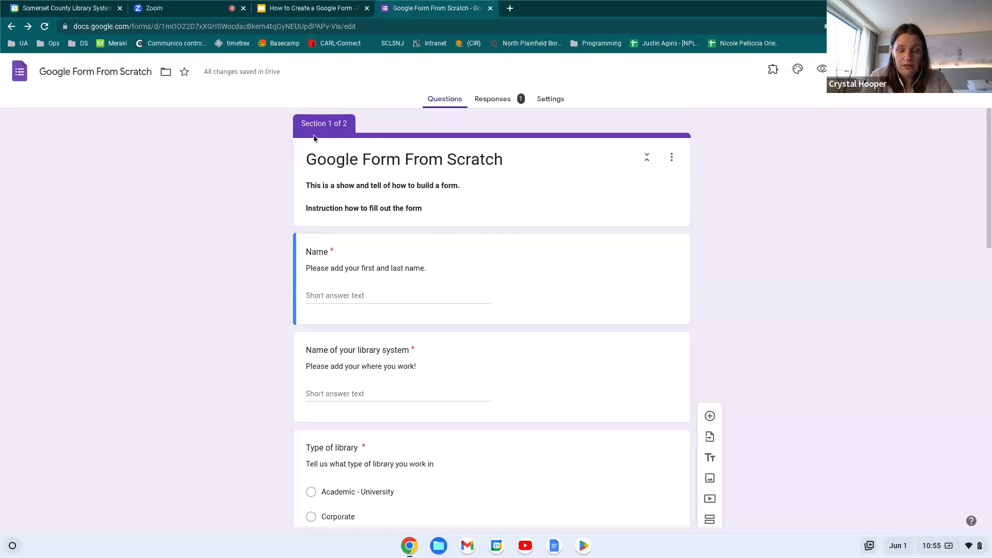
Set header and question fonts to Open Sans, keeping header size 24 and questions at 18
left_click(798, 72)
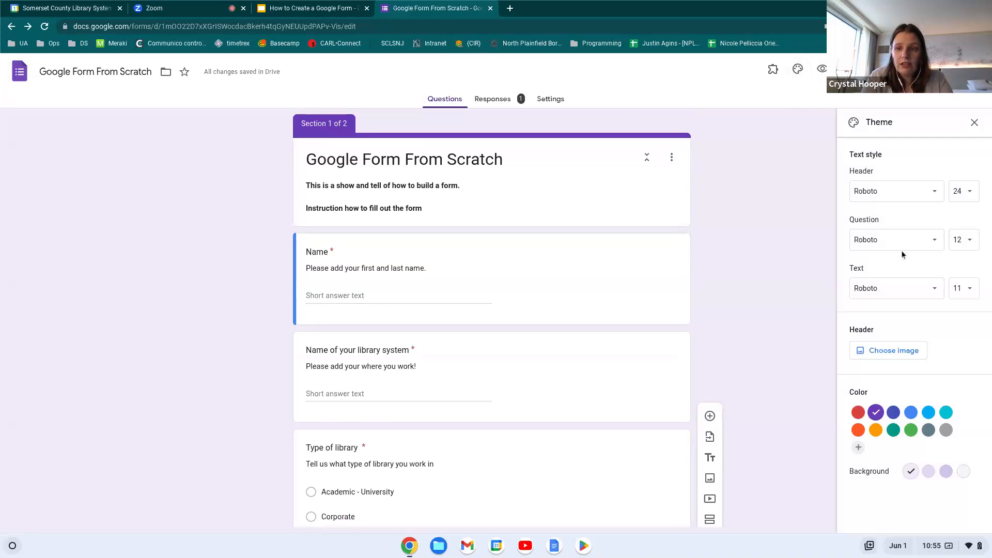
left_click(930, 200)
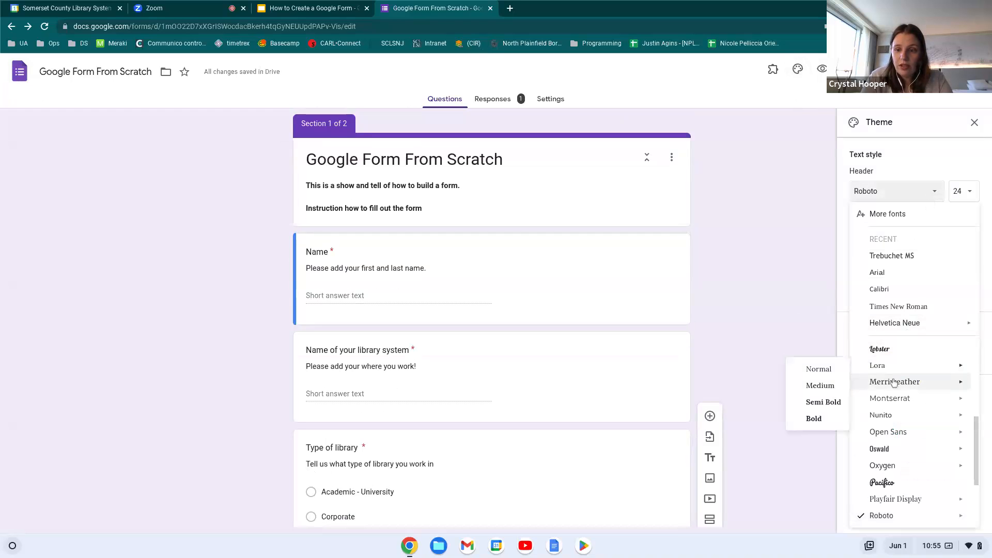
left_click(890, 438)
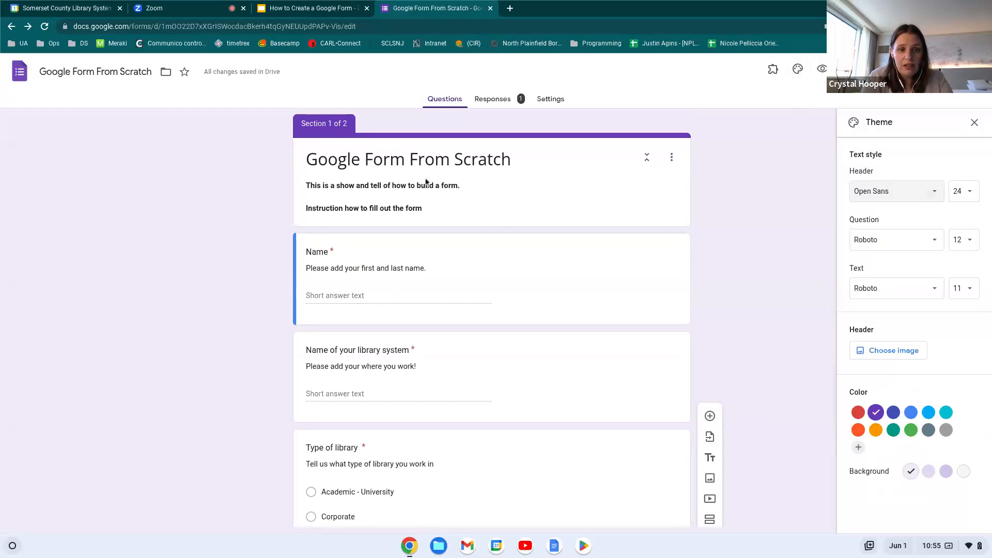
left_click(962, 192)
left_click(964, 313)
left_click(918, 247)
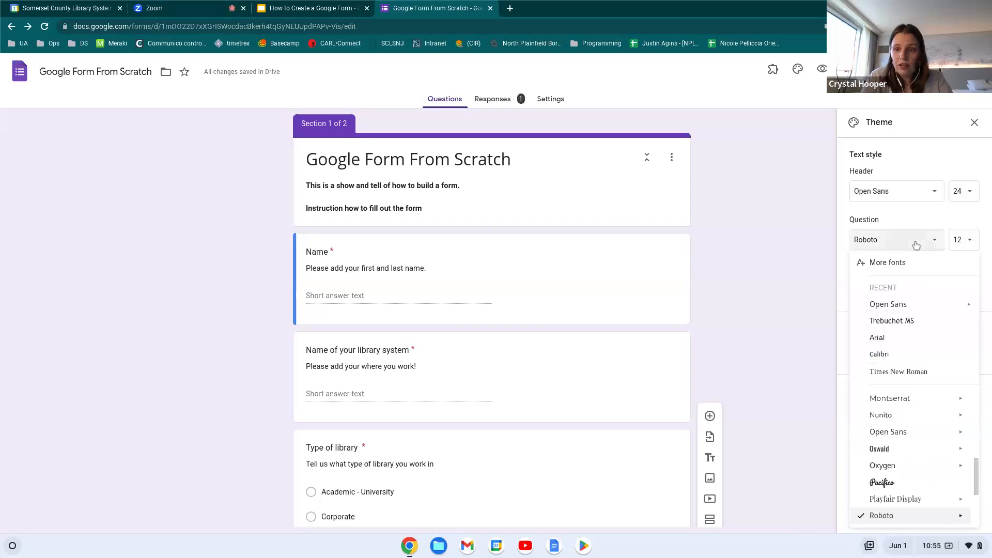
left_click(874, 303)
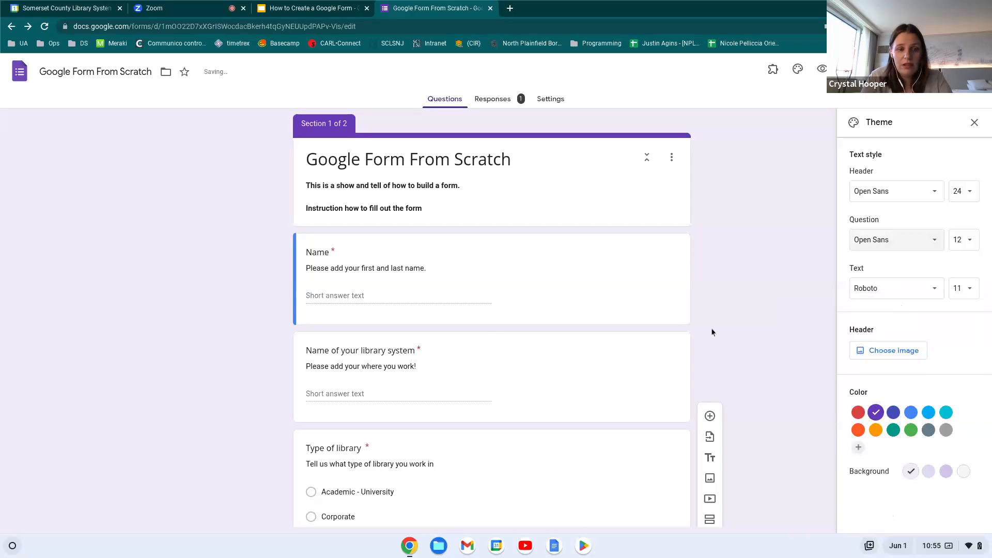
left_click(971, 244)
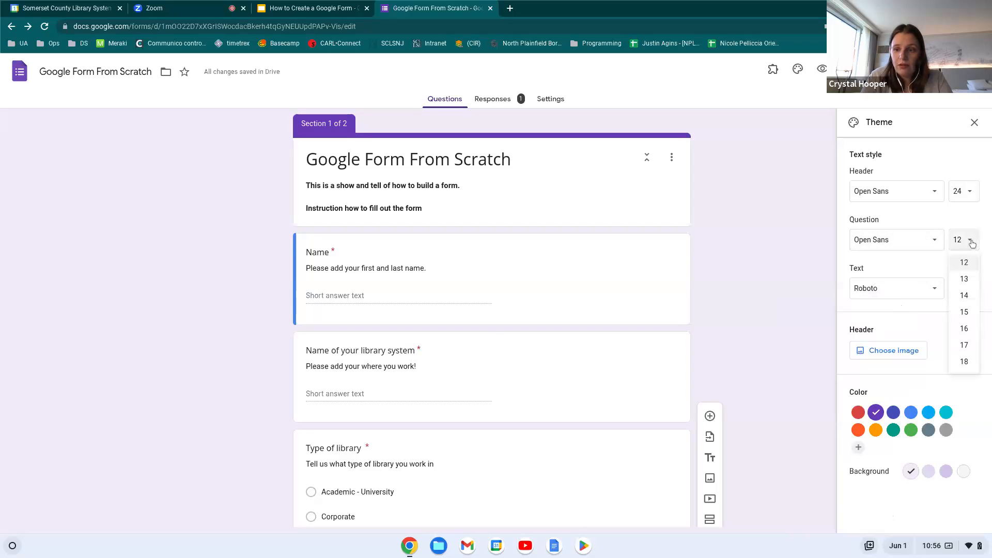
left_click(966, 363)
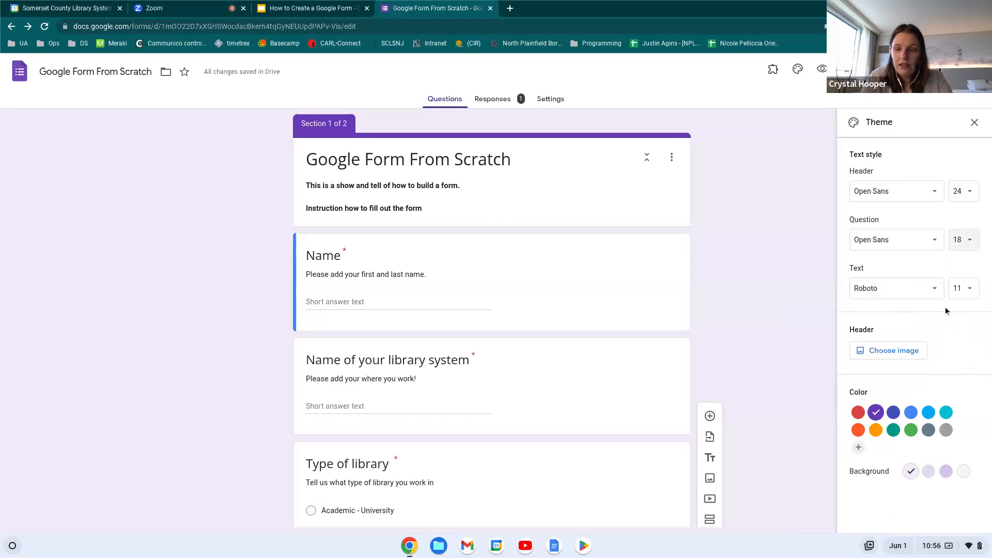
Set the body text font to Open Sans at size 12, then open header image choices
scroll(477, 363, "down", 12)
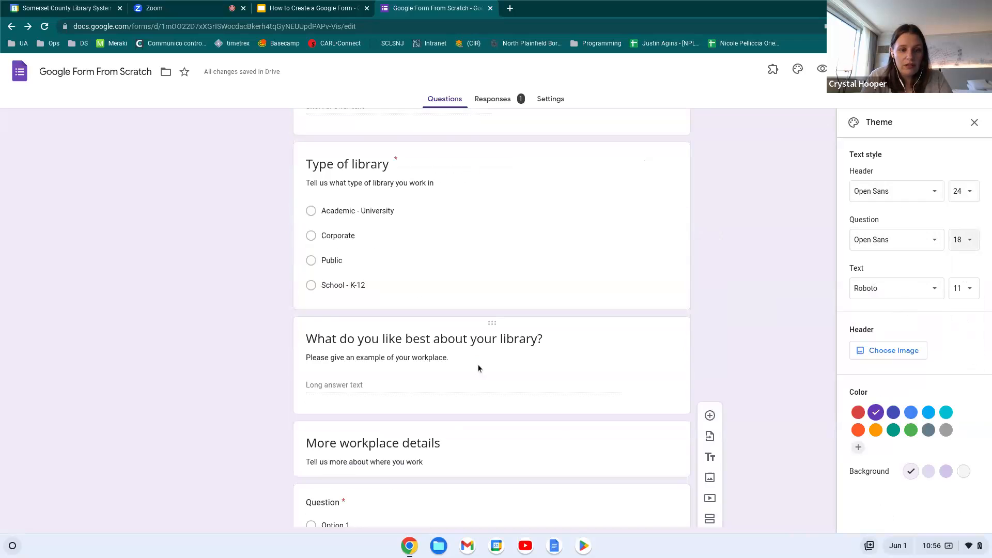
scroll(478, 364, "down", 4)
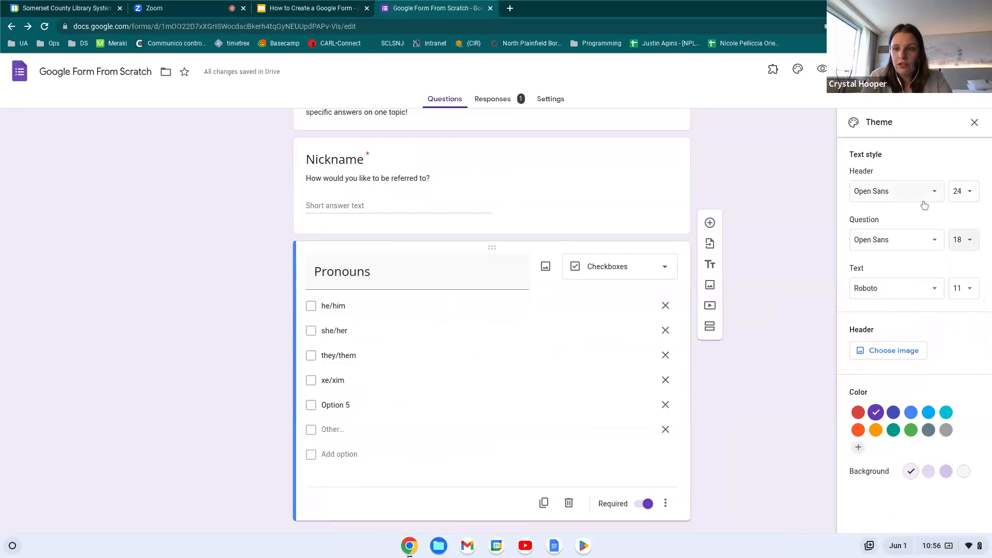
left_click(927, 296)
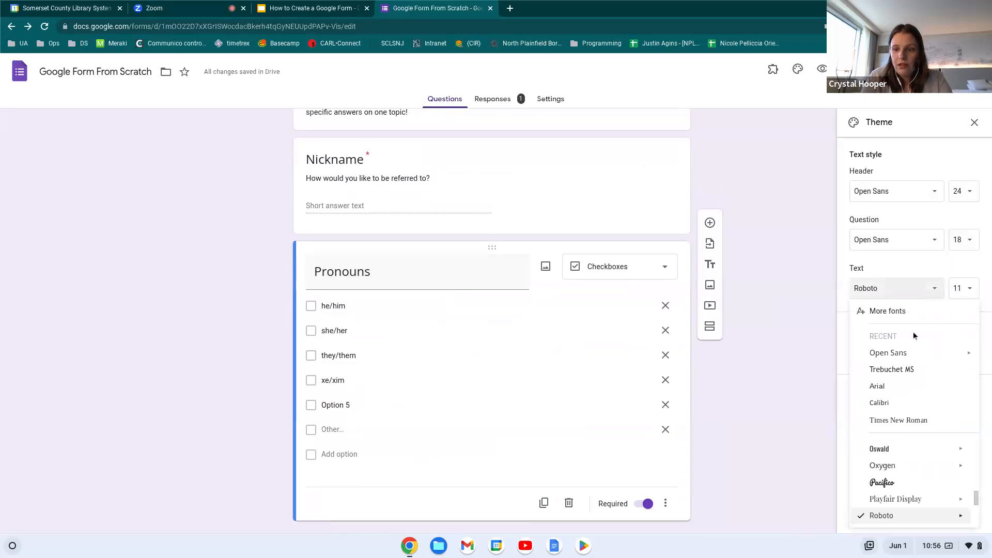
left_click(907, 352)
left_click(949, 296)
left_click(964, 368)
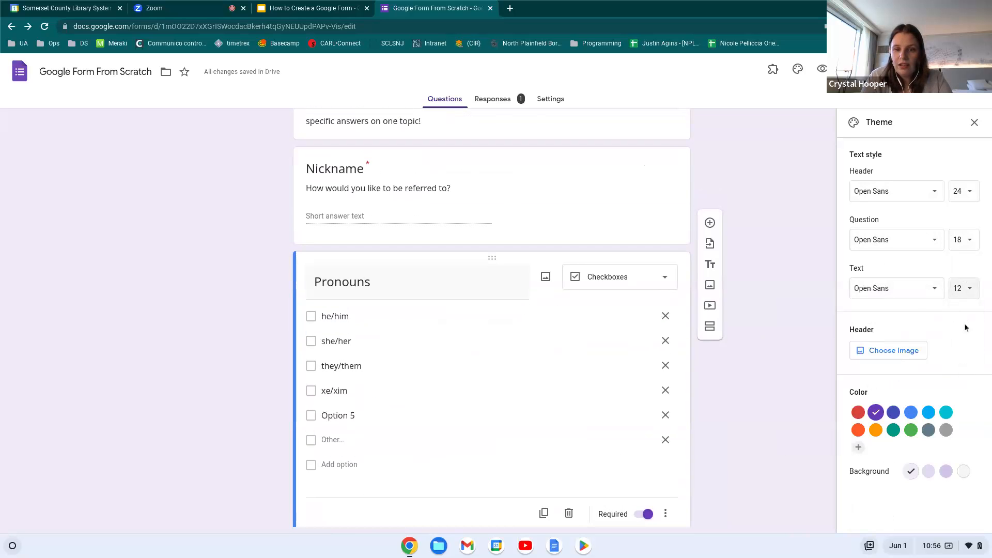
scroll(711, 329, "up", 10)
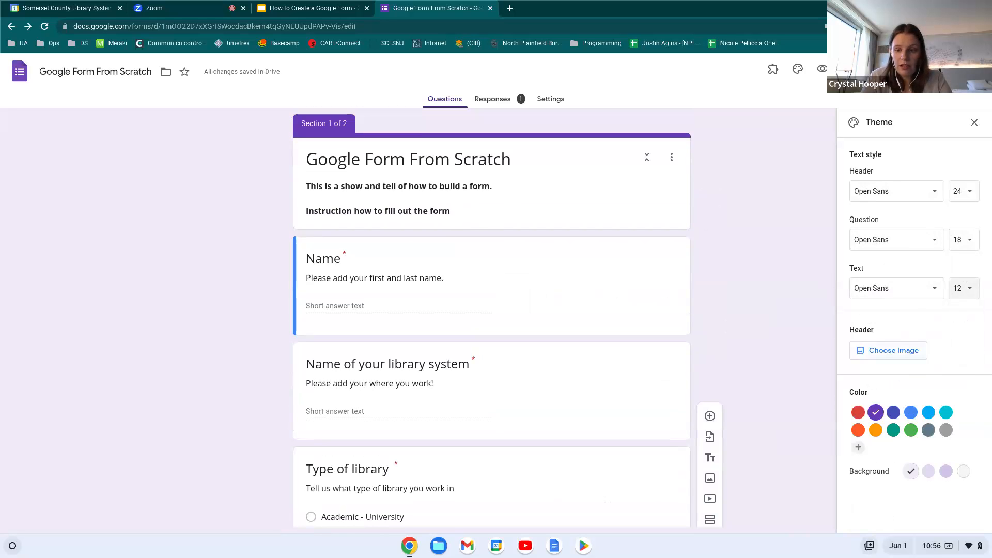
left_click(910, 356)
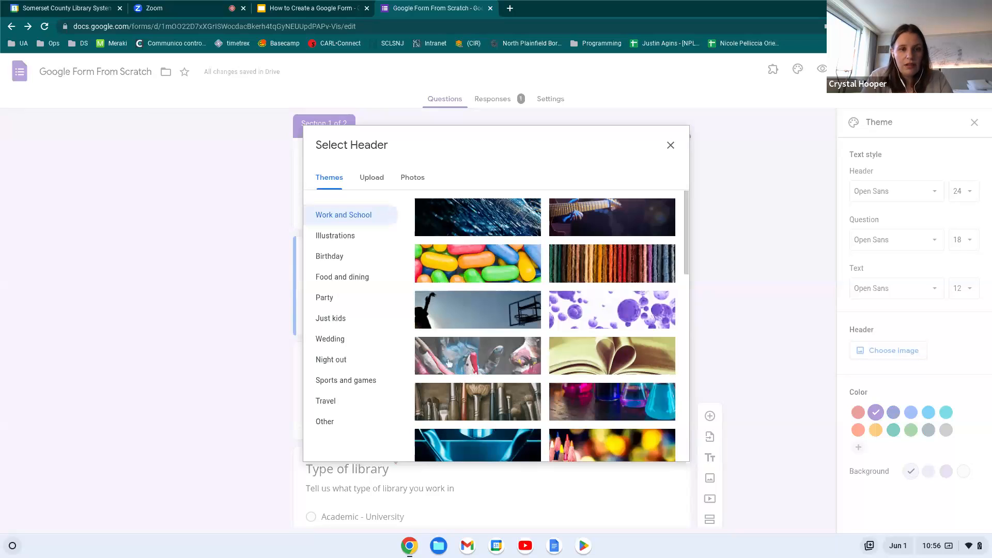
Browse the header image options, including Upload and the Food and dining themes
left_click(374, 179)
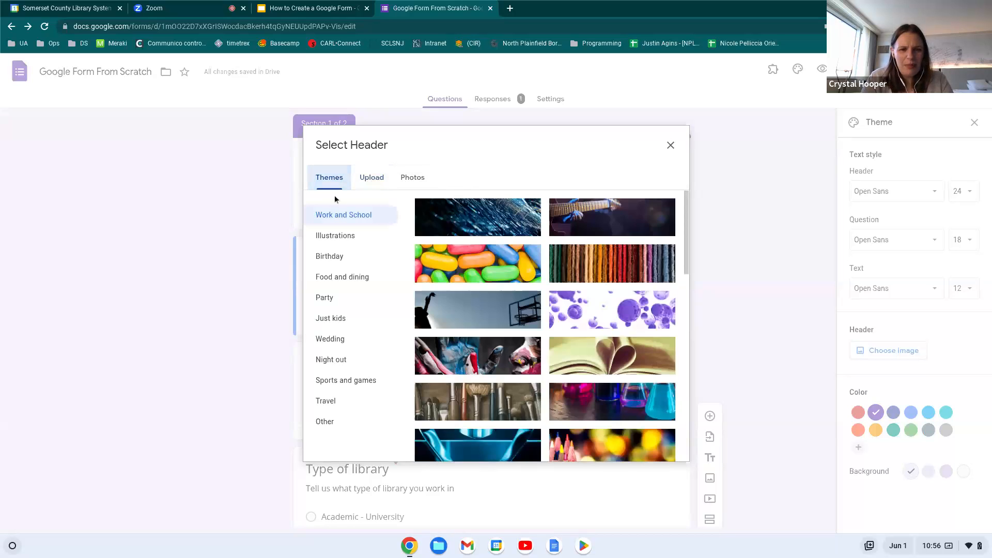
scroll(475, 257, "down", 1)
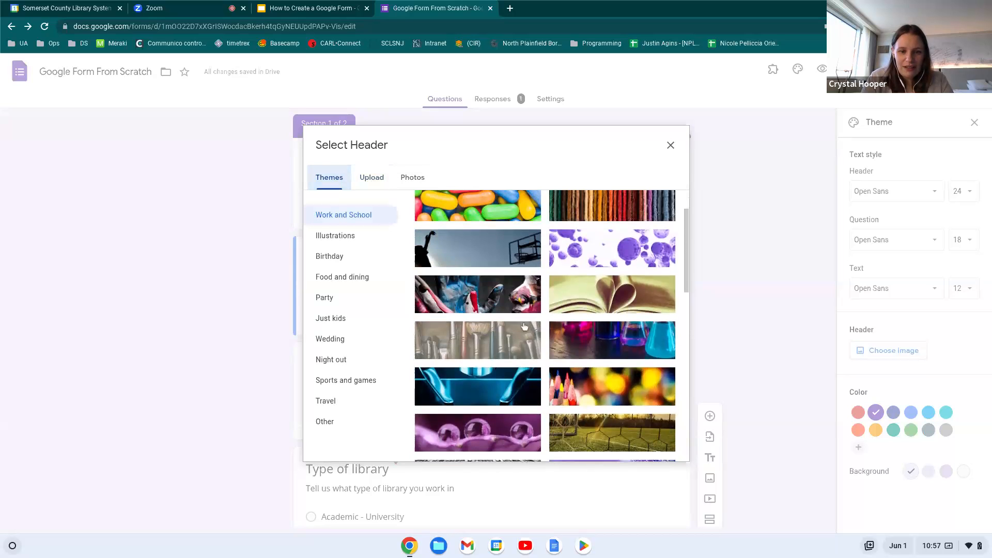
scroll(491, 289, "down", 1)
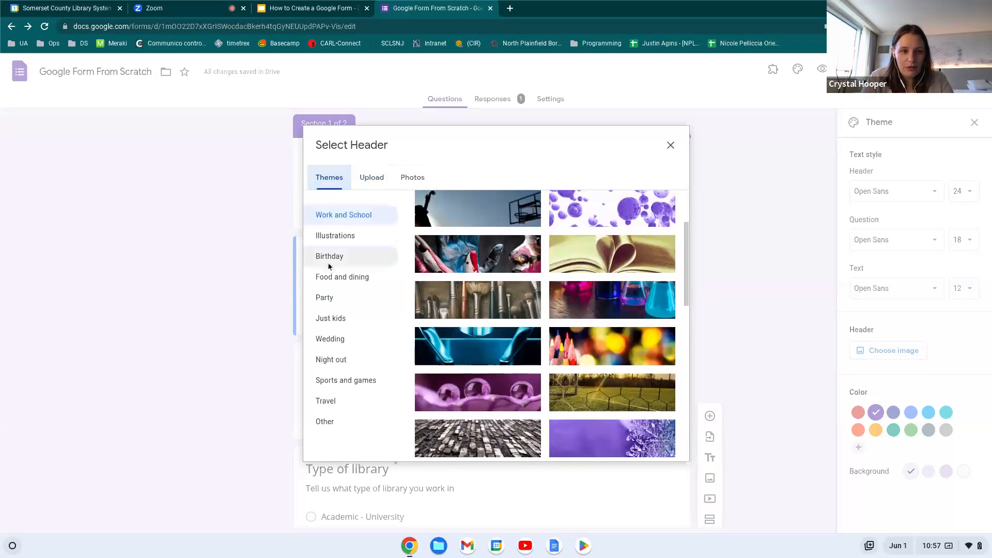
left_click(330, 277)
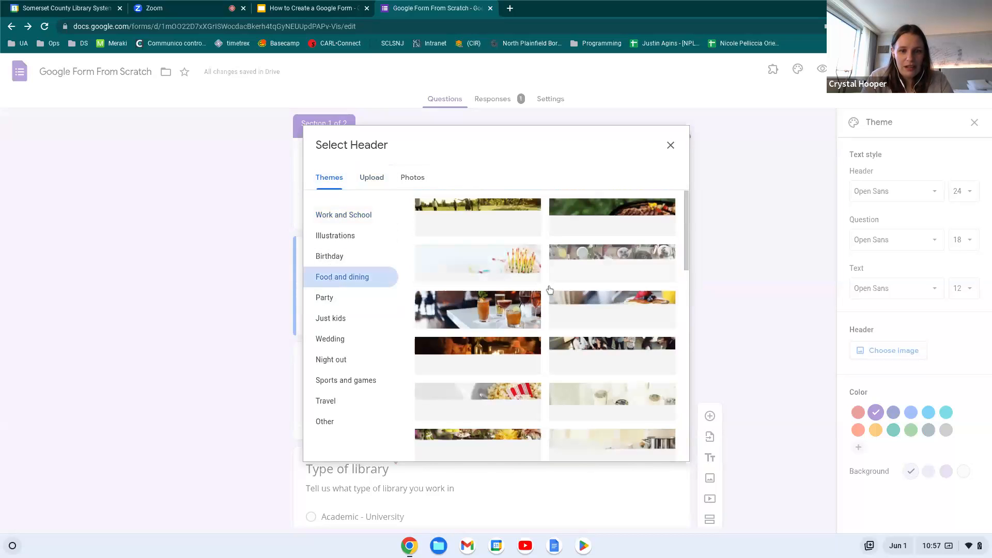
scroll(527, 368, "down", 1)
scroll(527, 368, "down", 10)
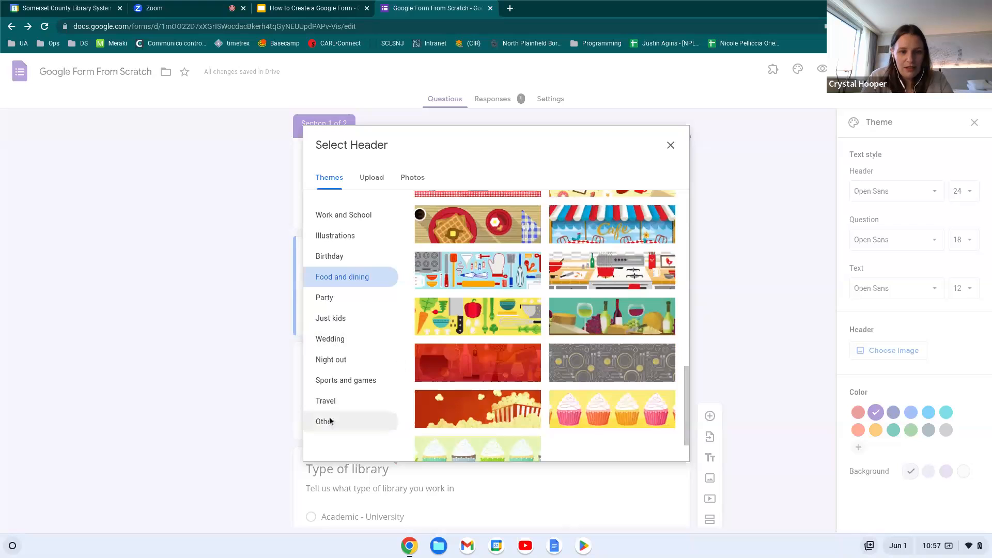
Insert the pink chandelier image from the Other category as the form header
left_click(328, 417)
scroll(535, 346, "down", 4)
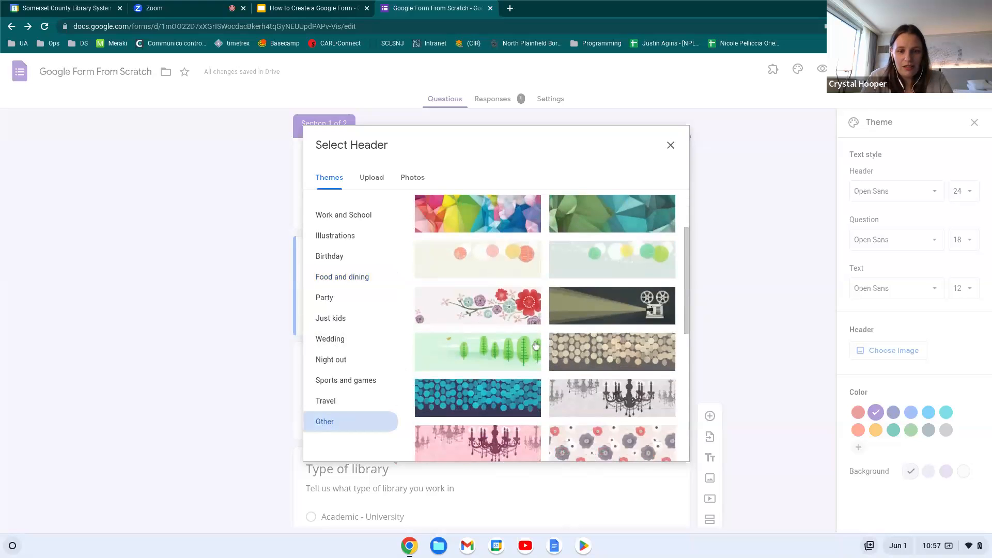
scroll(447, 393, "down", 2)
scroll(448, 393, "up", 5)
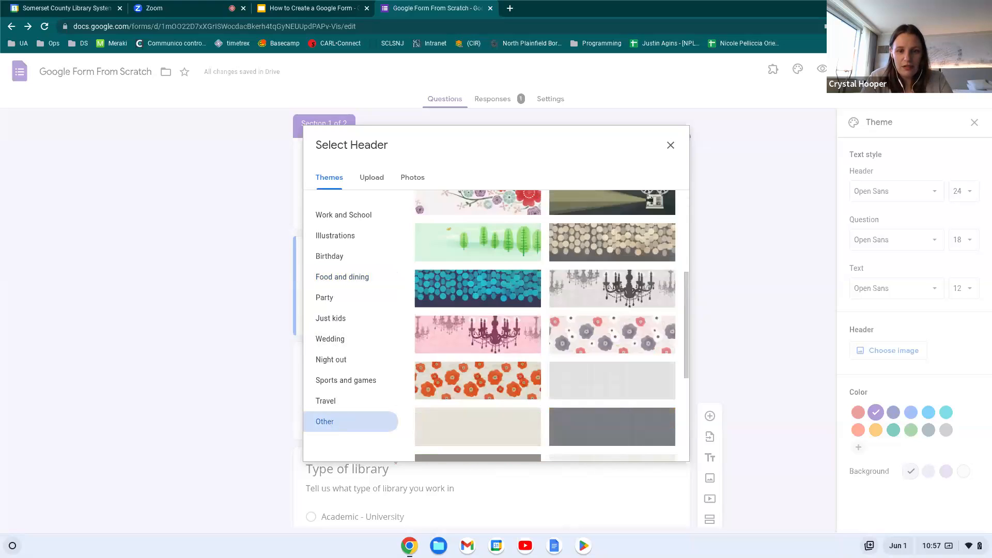
scroll(447, 393, "down", 5)
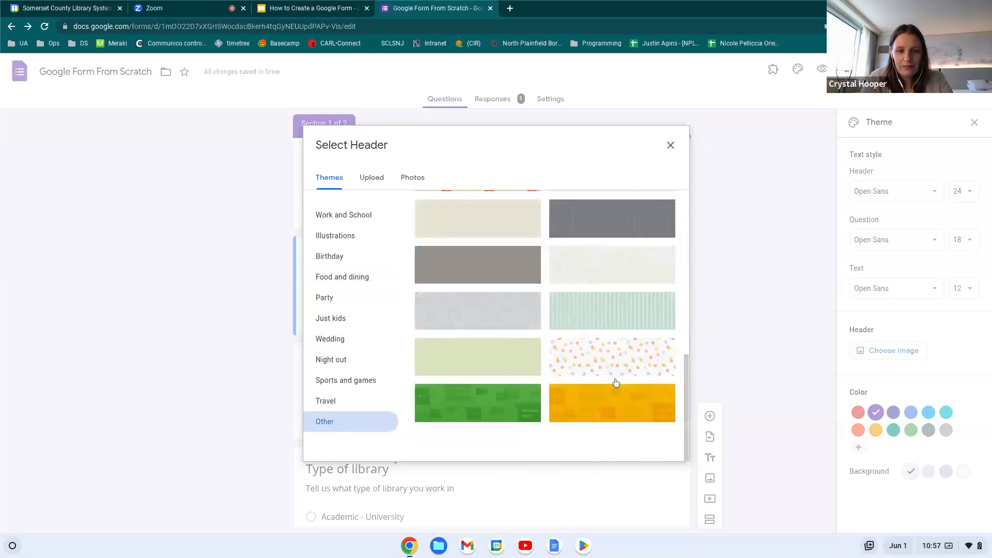
scroll(611, 393, "up", 4)
left_click(510, 256)
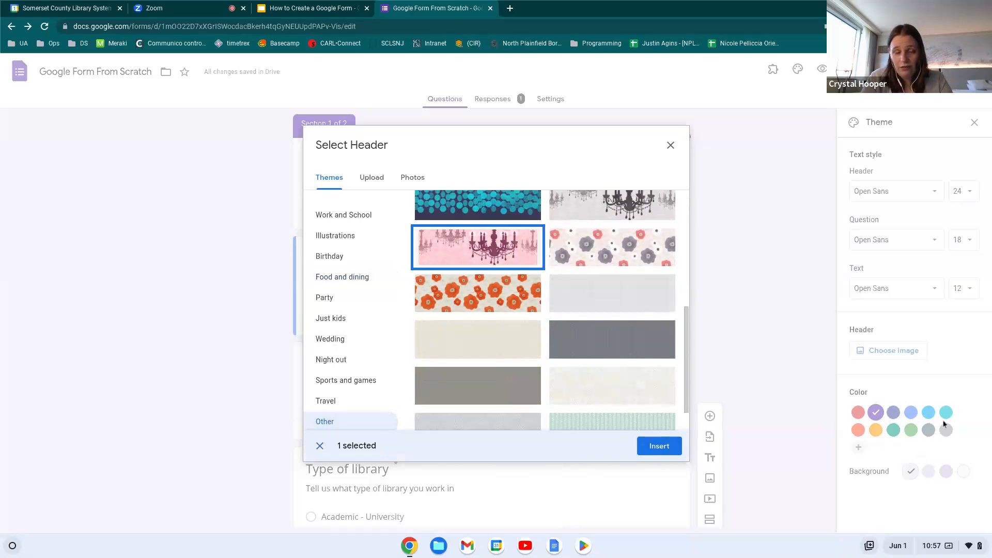
left_click(654, 450)
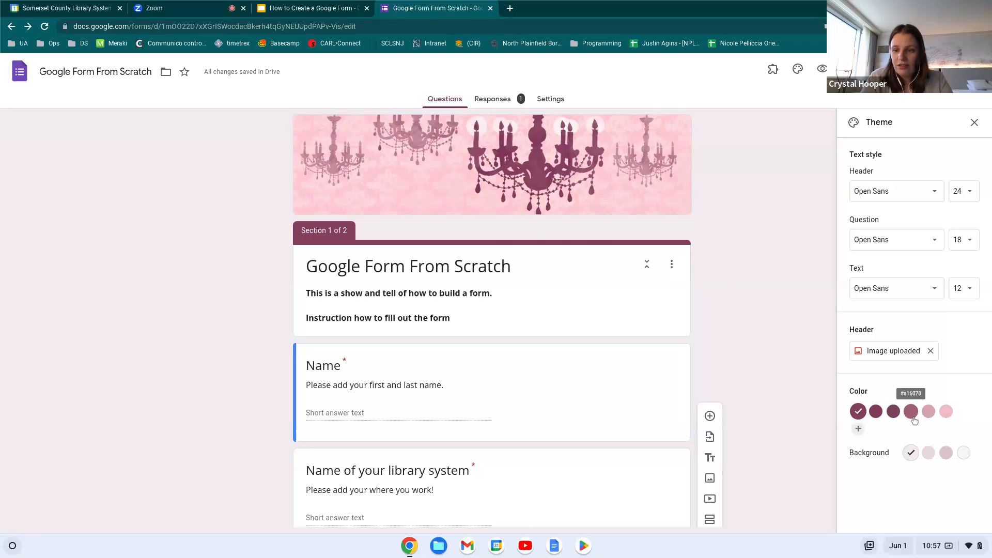
Try out several plum and pink theme colours and background shades
left_click(894, 415)
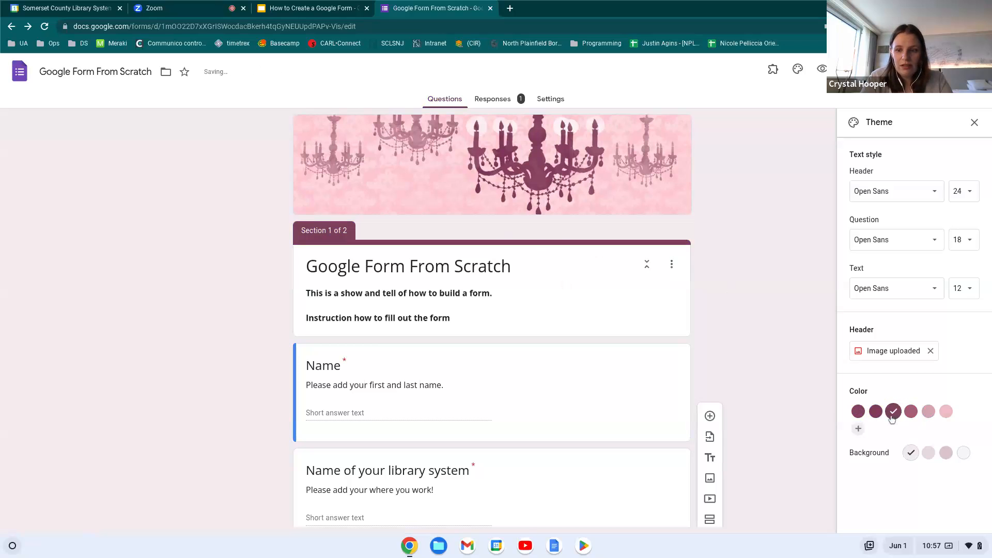
left_click(946, 412)
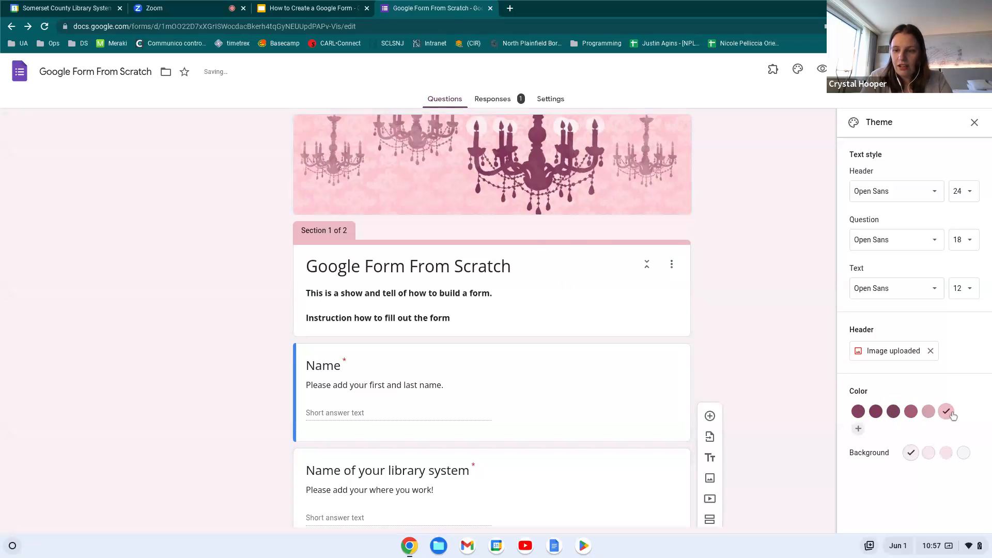
left_click(964, 454)
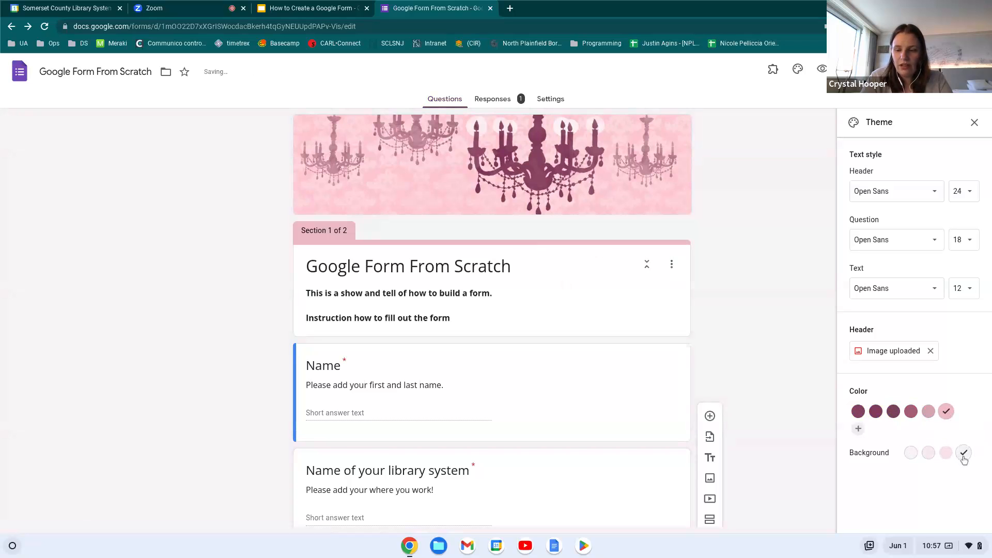
left_click(911, 452)
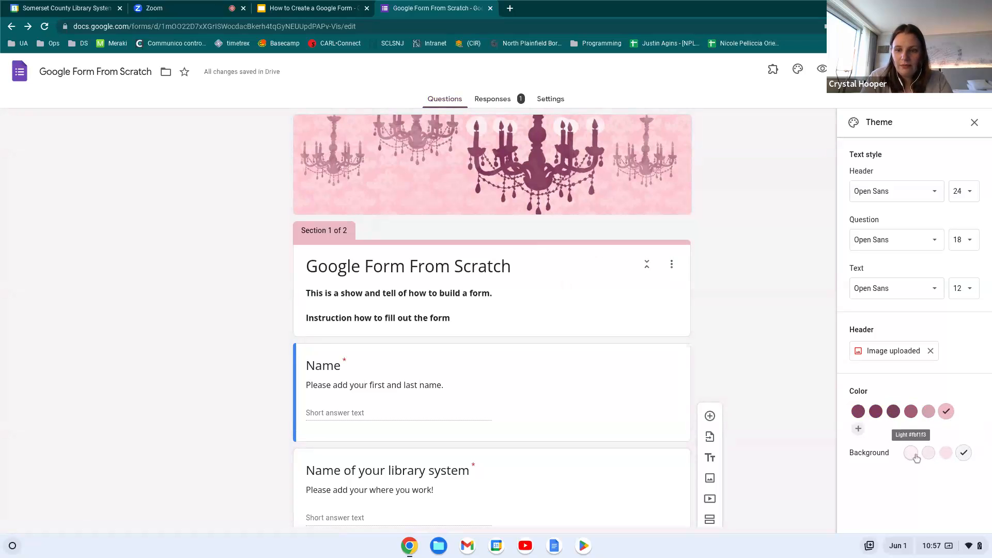
left_click(875, 411)
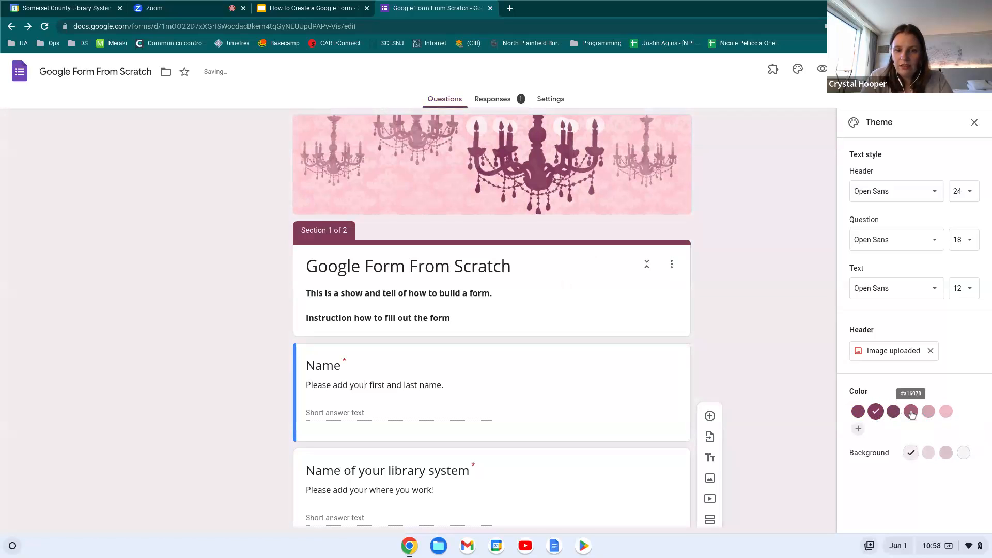
left_click(858, 412)
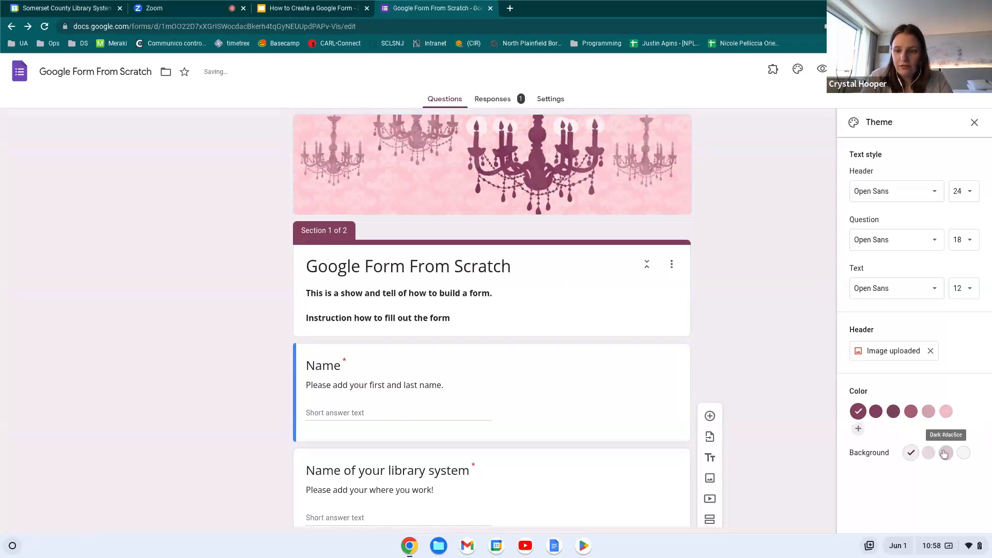
left_click(946, 453)
Add a custom pale grey-pink theme colour, #e2dbde, and close the theme settings
left_click(858, 429)
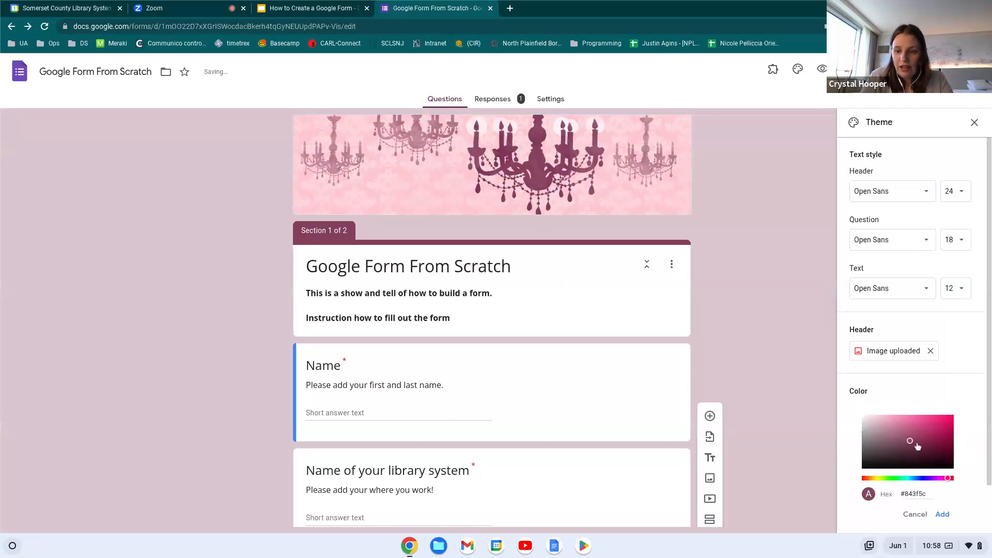
left_click_drag(910, 444, 866, 423)
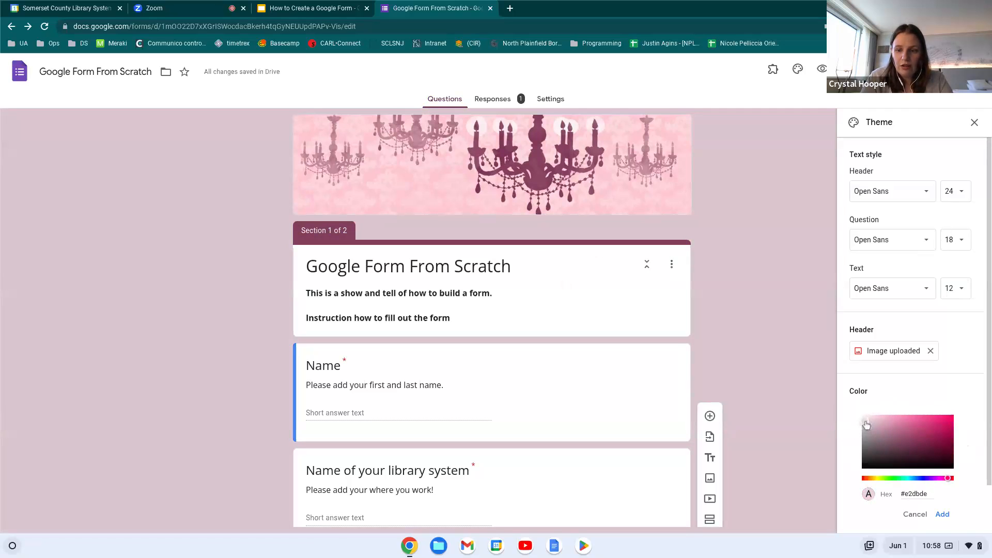
left_click(945, 521)
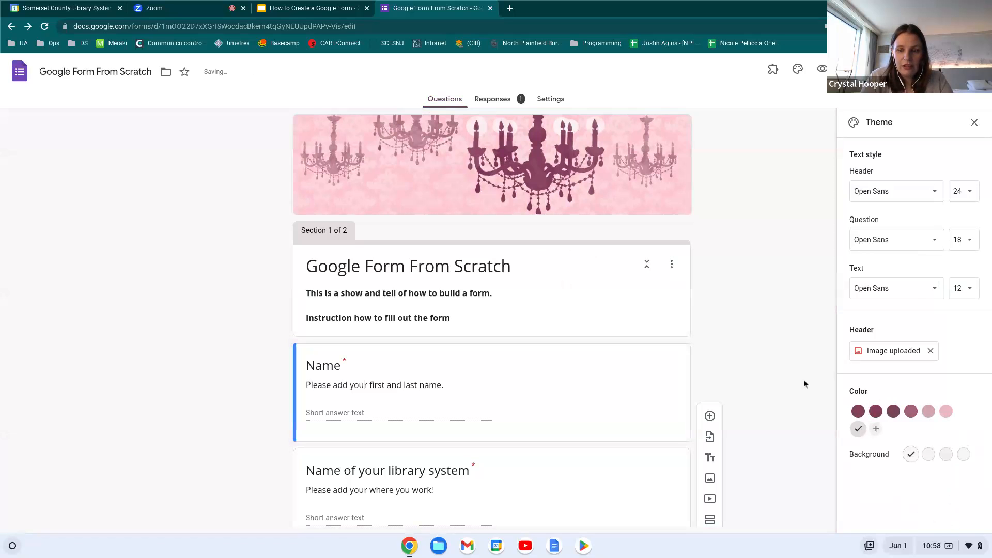
scroll(763, 376, "down", 12)
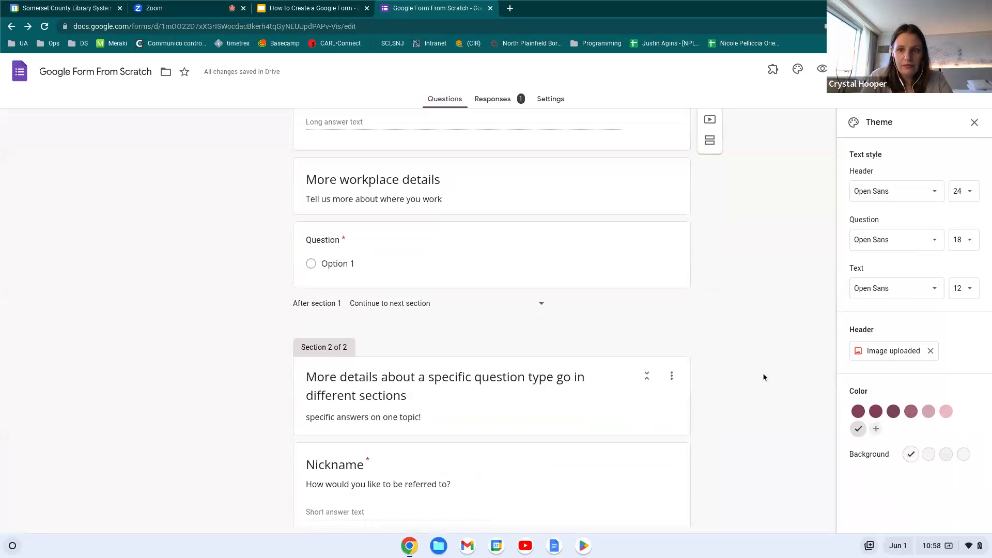
left_click(974, 123)
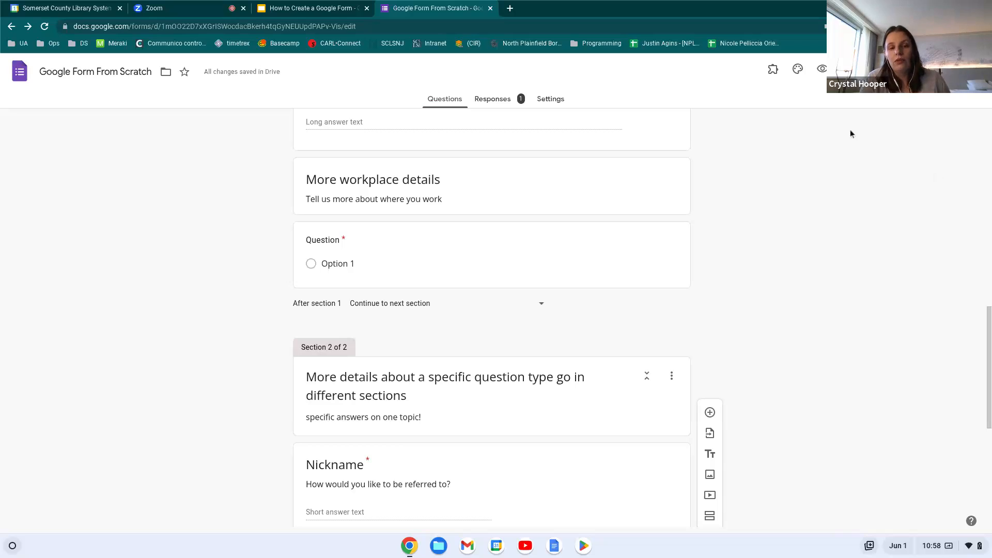
left_click(774, 72)
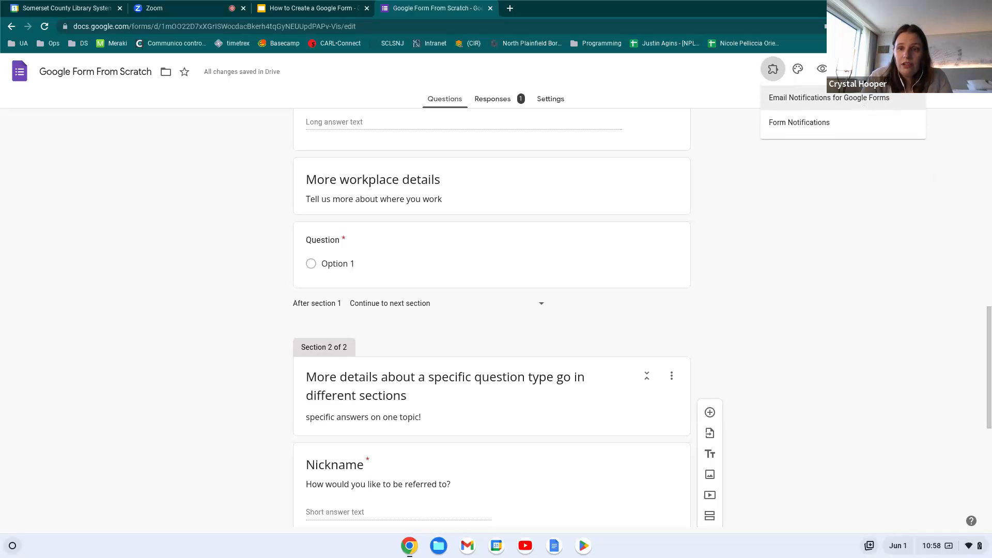
left_click(846, 105)
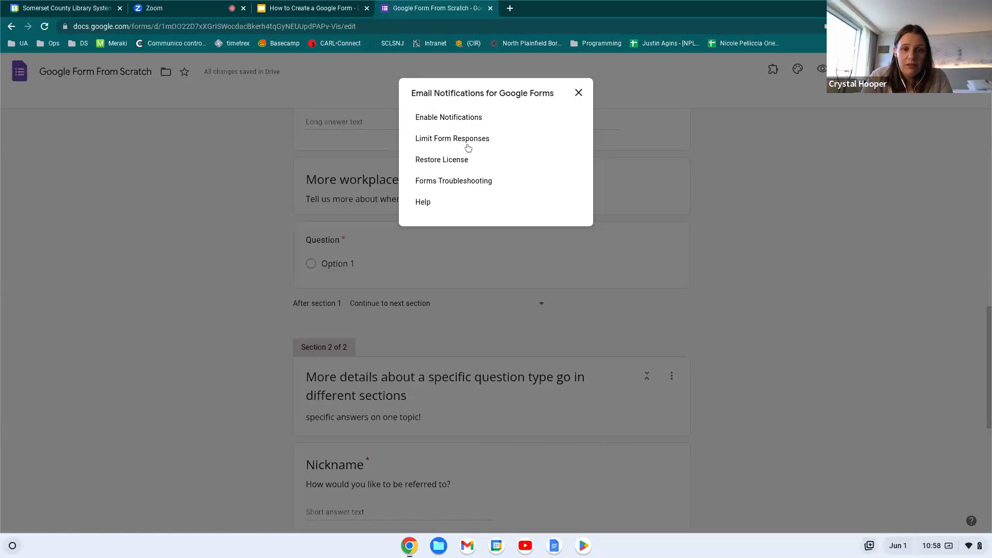
left_click(579, 96)
left_click(771, 77)
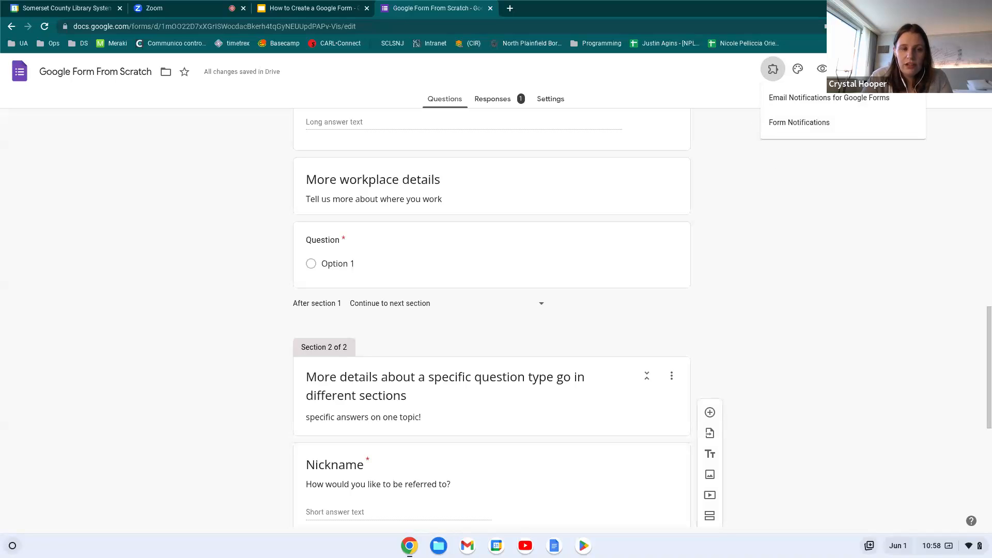
left_click(811, 173)
scroll(811, 173, "up", 7)
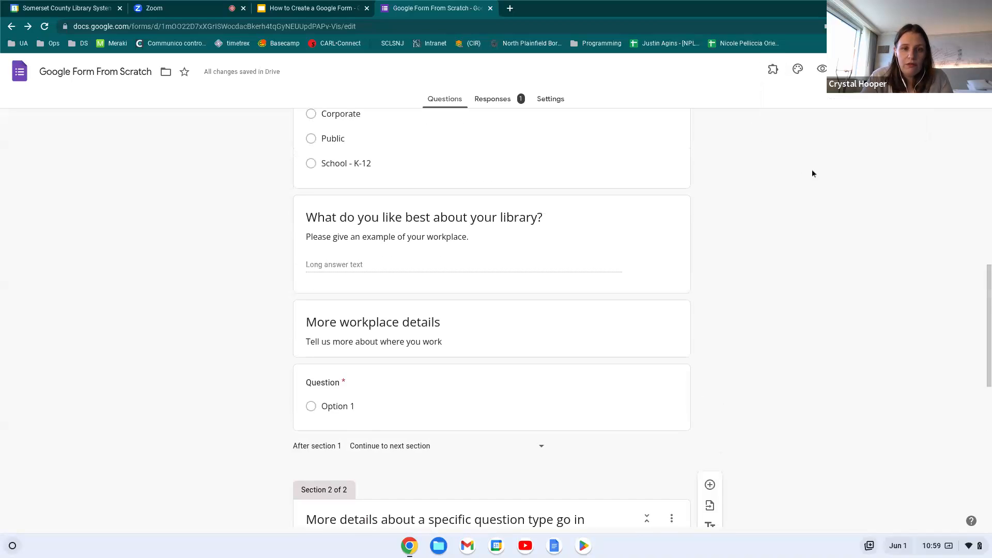
scroll(811, 169, "up", 6)
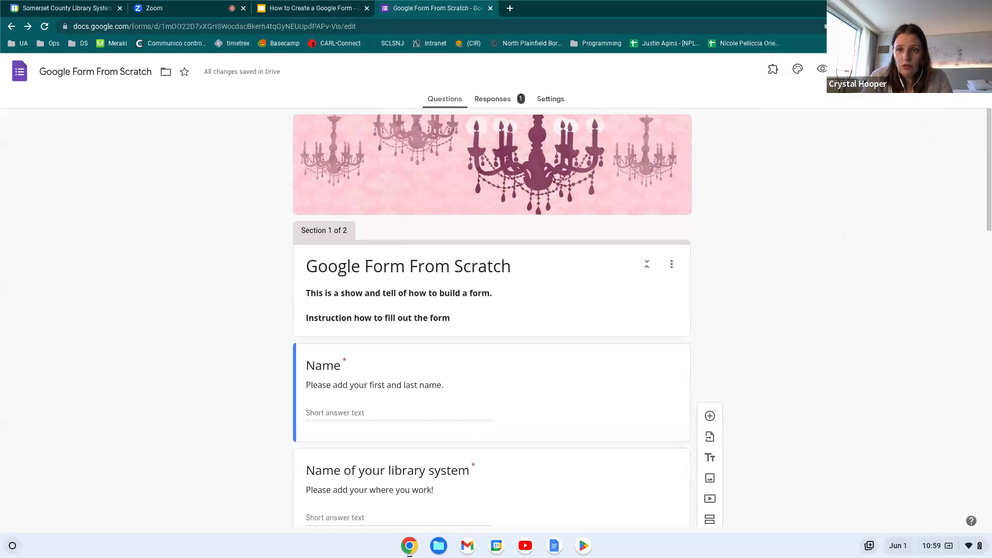
left_click(773, 68)
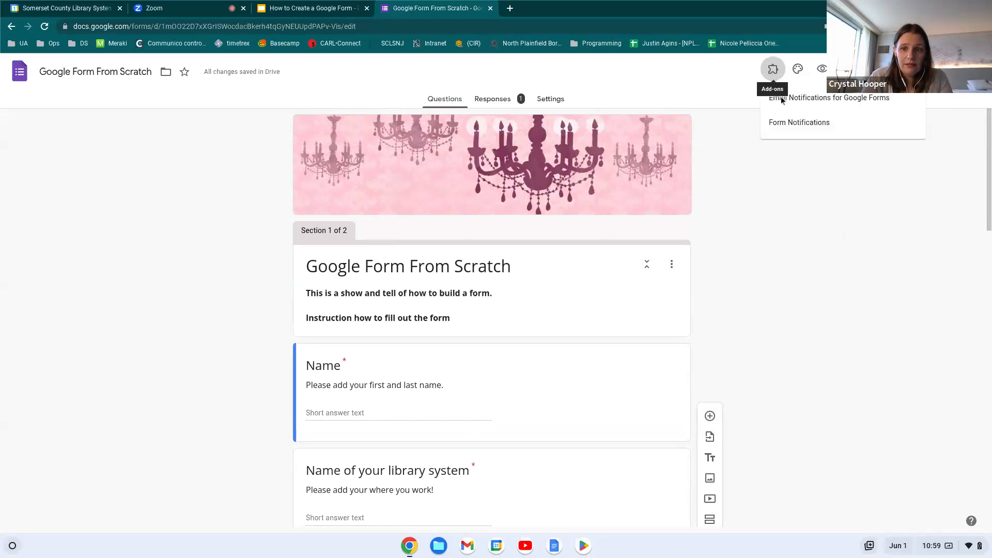
left_click(806, 242)
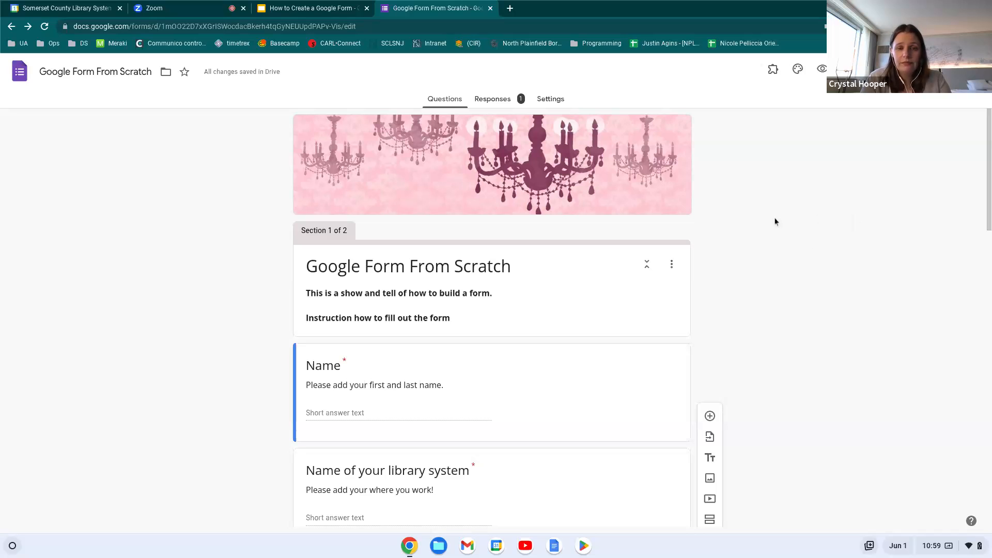
left_click(176, 6)
scroll(900, 427, "up", 2)
scroll(900, 427, "down", 2)
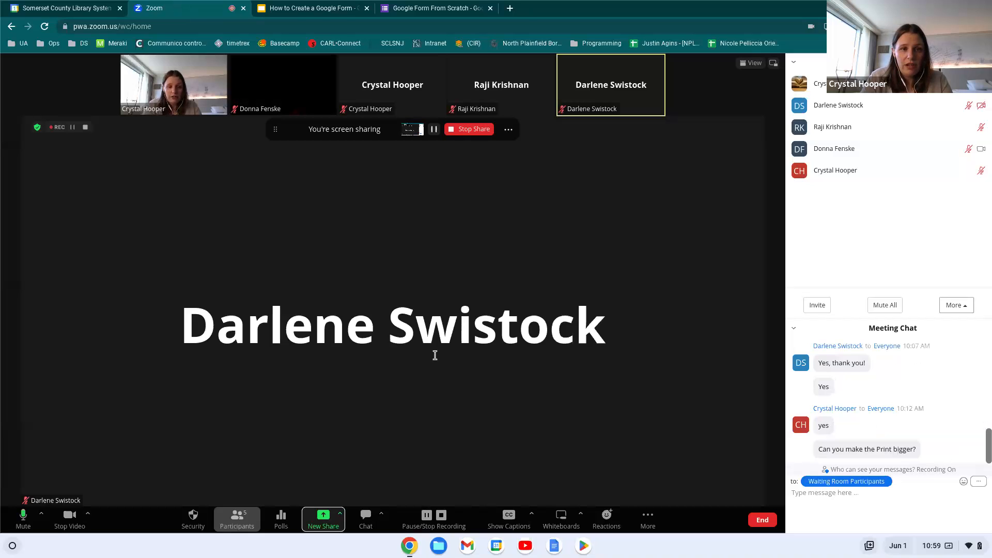
left_click(430, 10)
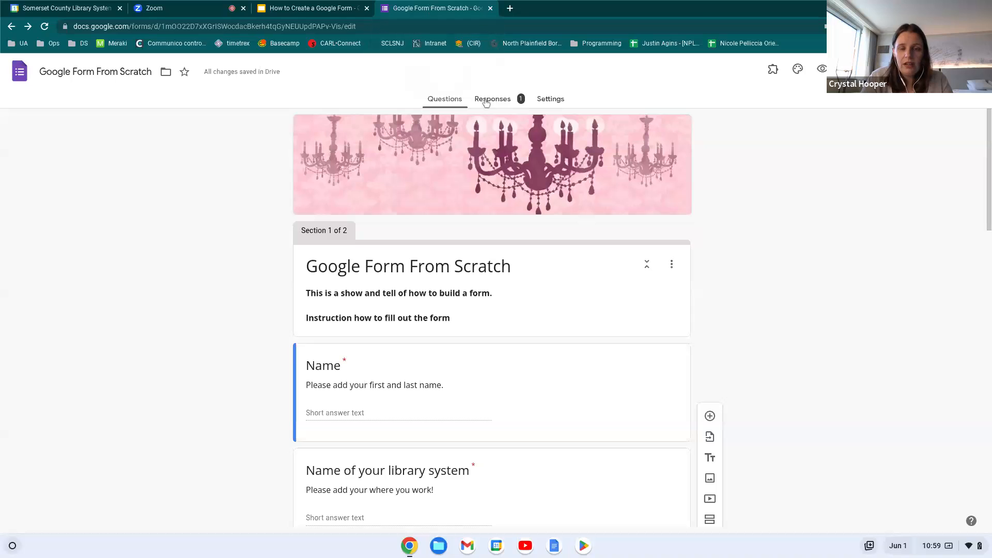
View the single-response summary on the Responses tab and start linking responses to Sheets
left_click(492, 100)
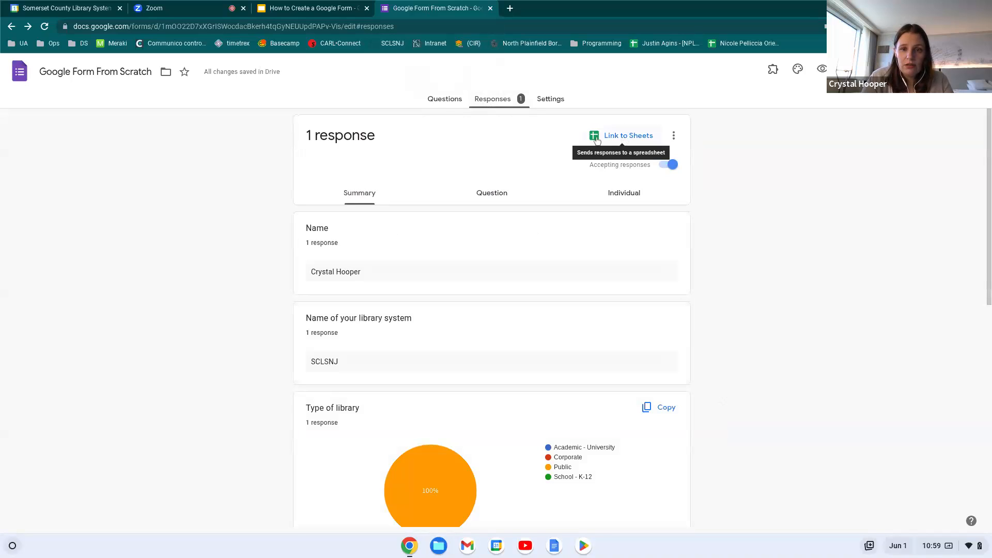
left_click(444, 104)
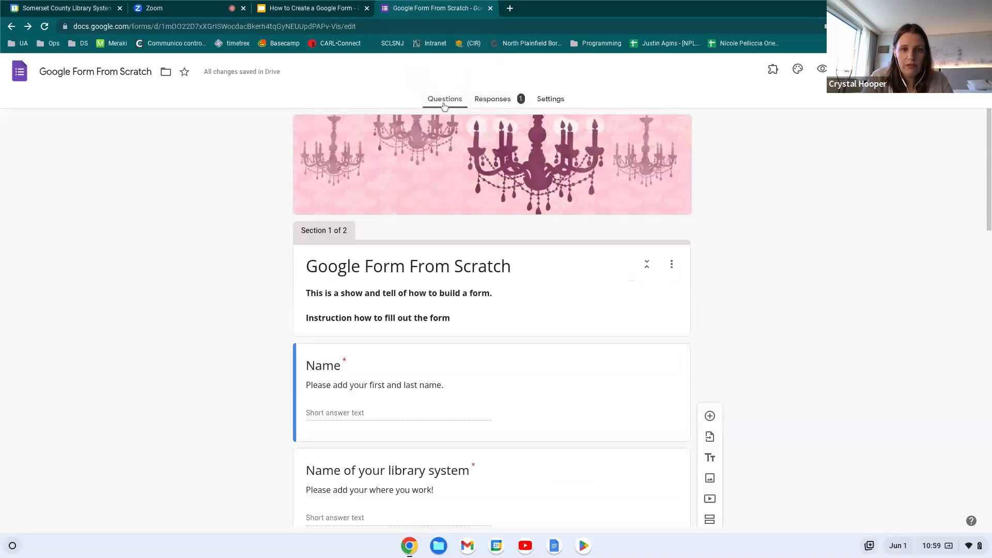
left_click(491, 100)
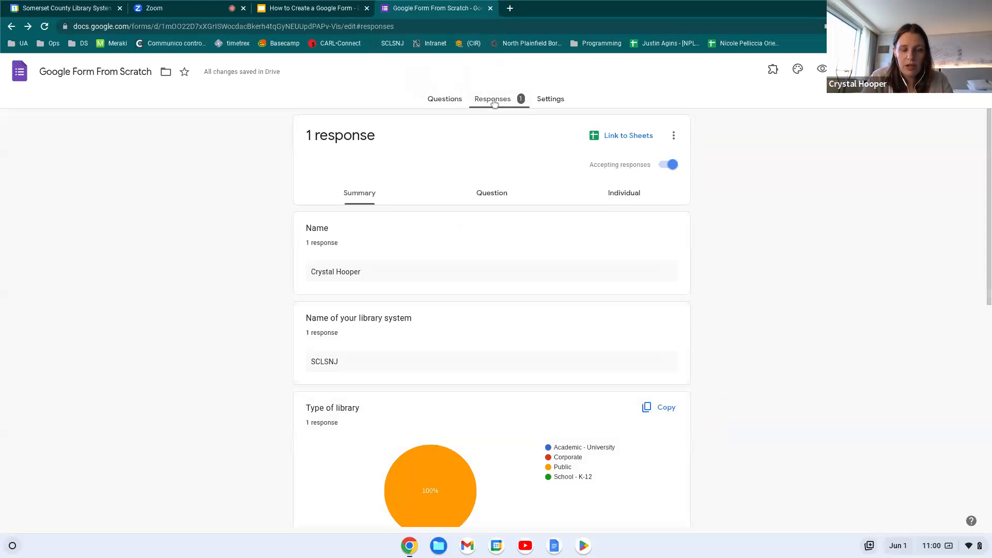
scroll(535, 310, "down", 6)
scroll(535, 310, "up", 6)
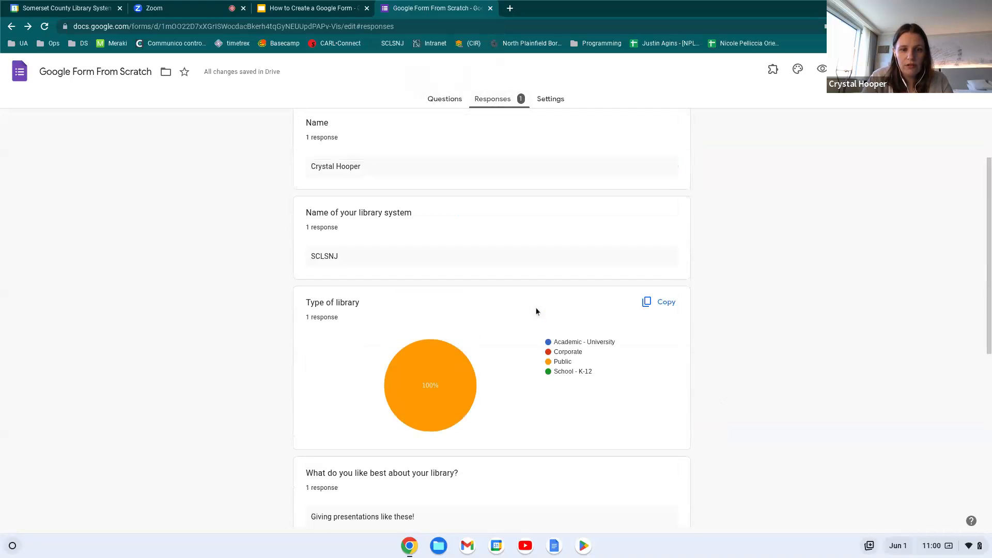
scroll(277, 465, "down", 1)
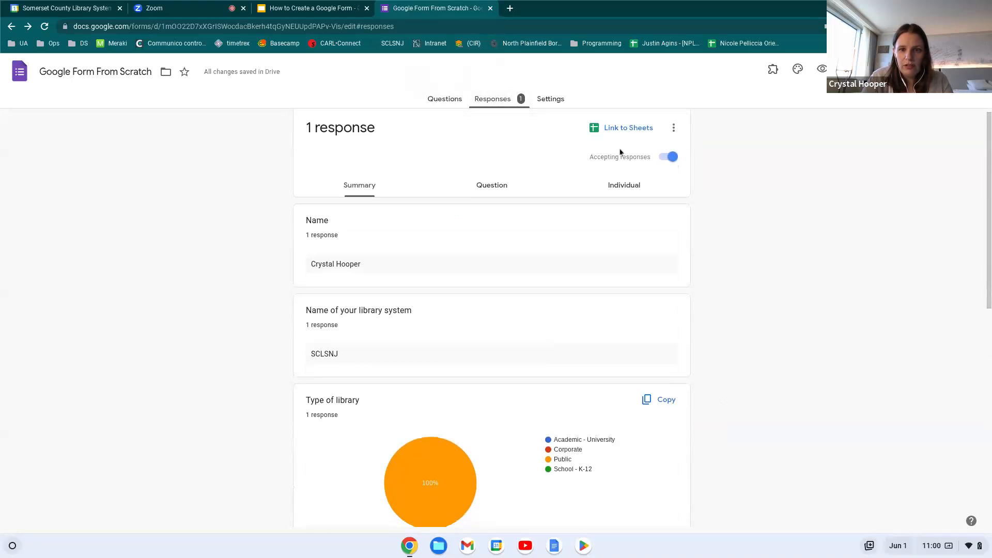
left_click(621, 129)
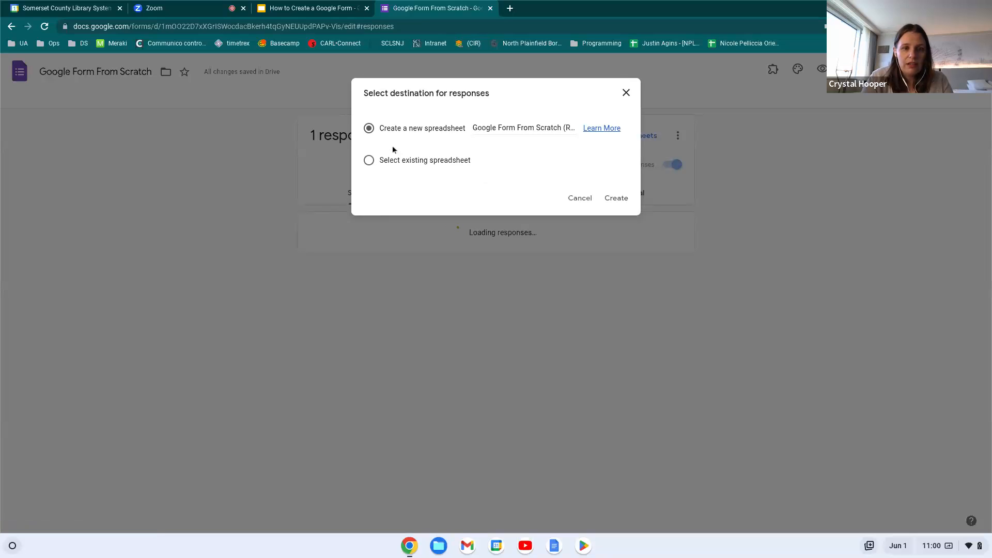
After checking existing spreadsheets, create the new 'Google Form From Scratch (Responses)' spreadsheet
left_click(371, 162)
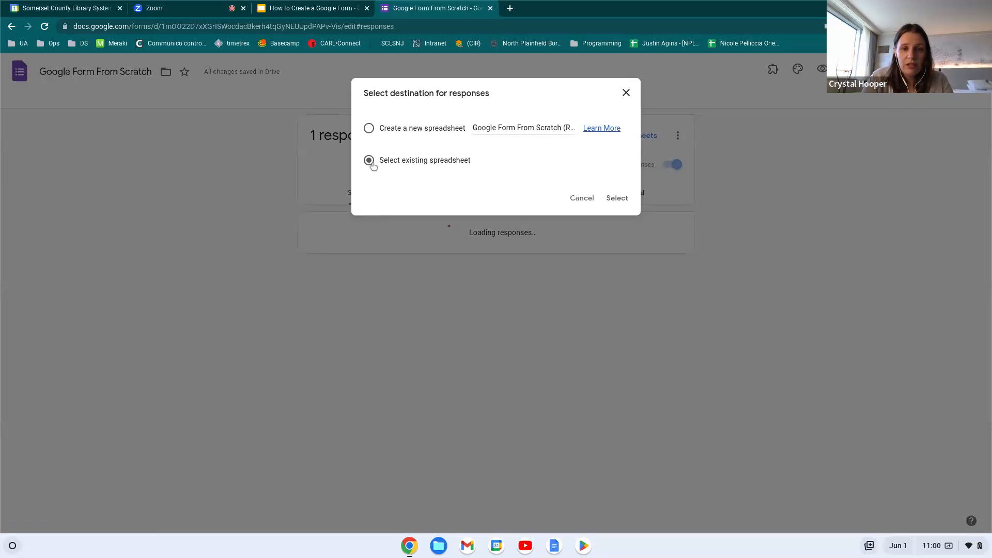
left_click(618, 199)
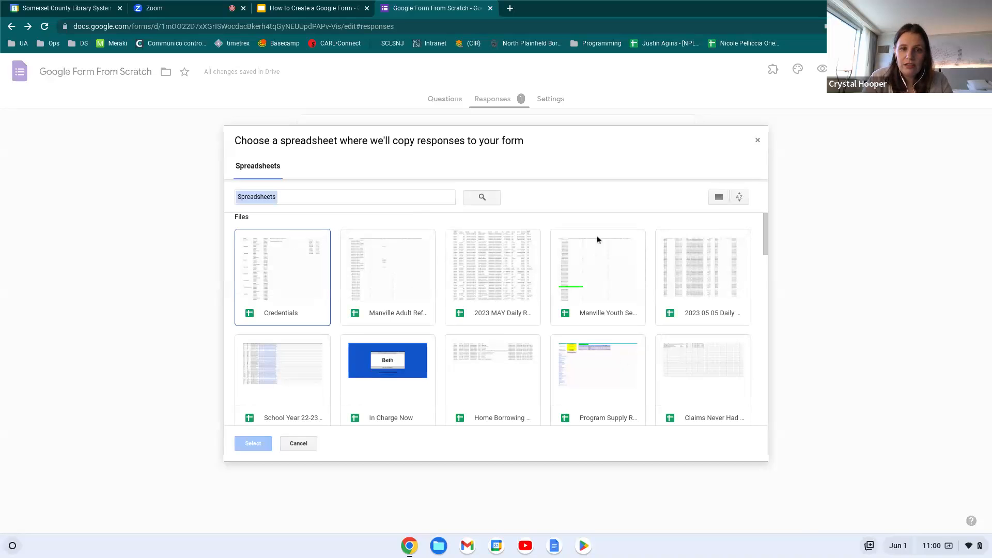
left_click(300, 448)
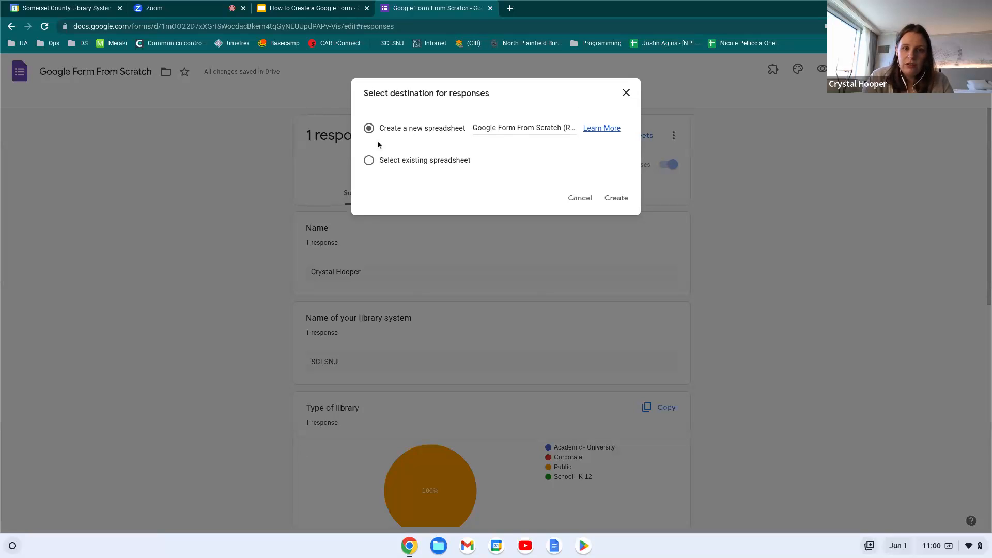
left_click(495, 126)
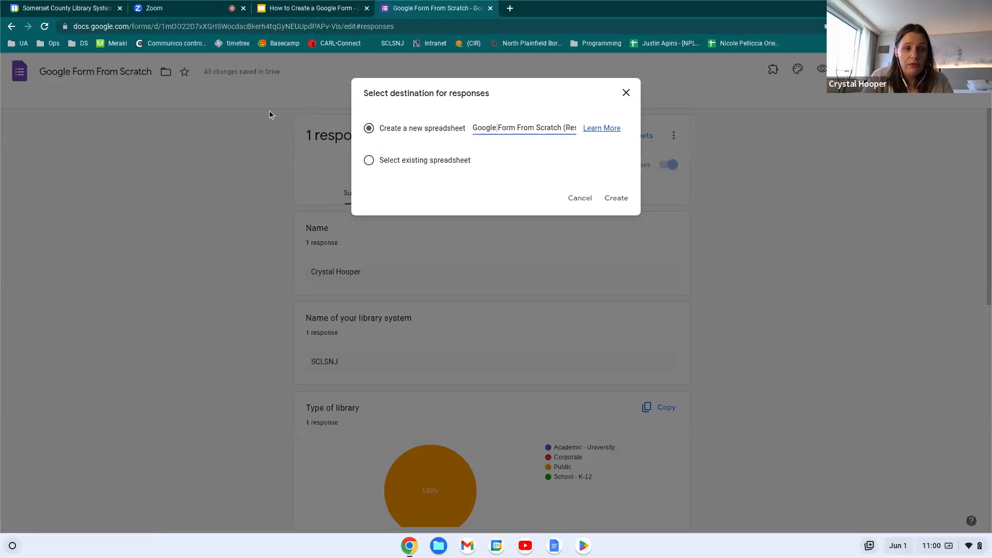
left_click(616, 198)
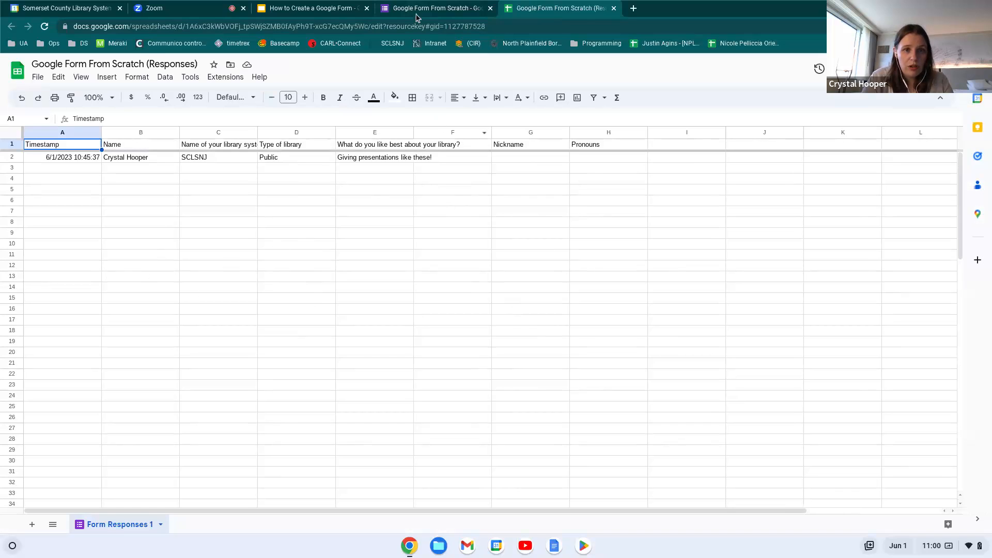
Copy the form's shortened share link from the Send form dialog
left_click(433, 6)
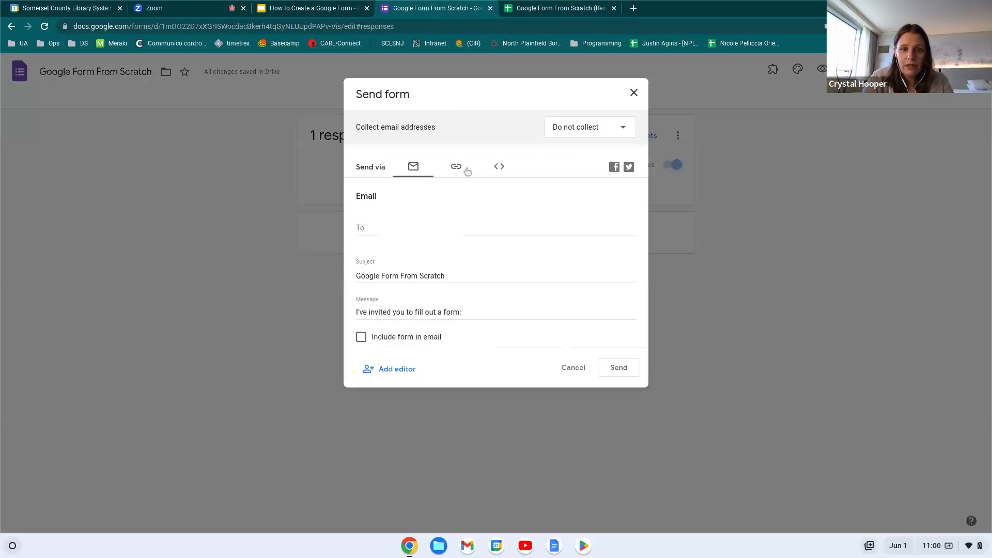
left_click(462, 169)
left_click(391, 233)
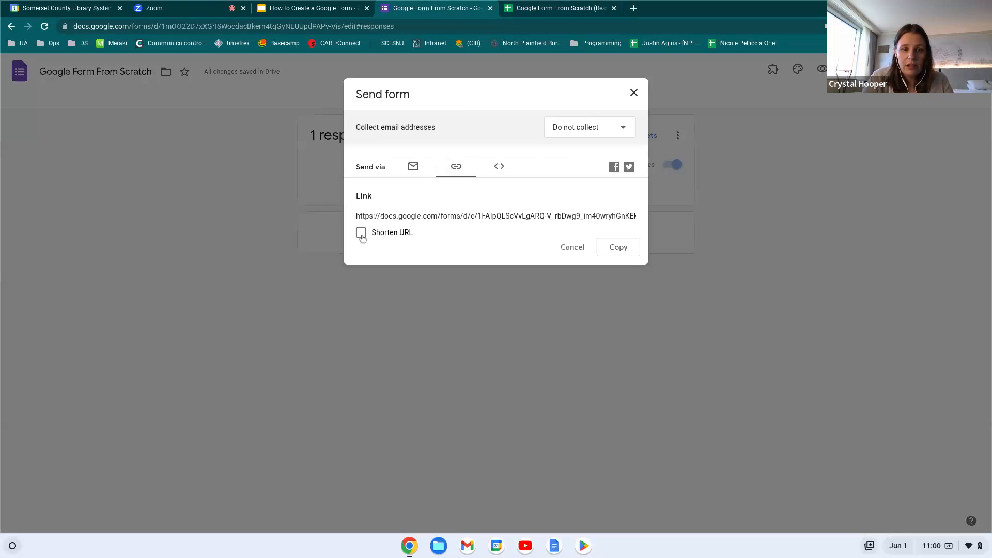
left_click(626, 250)
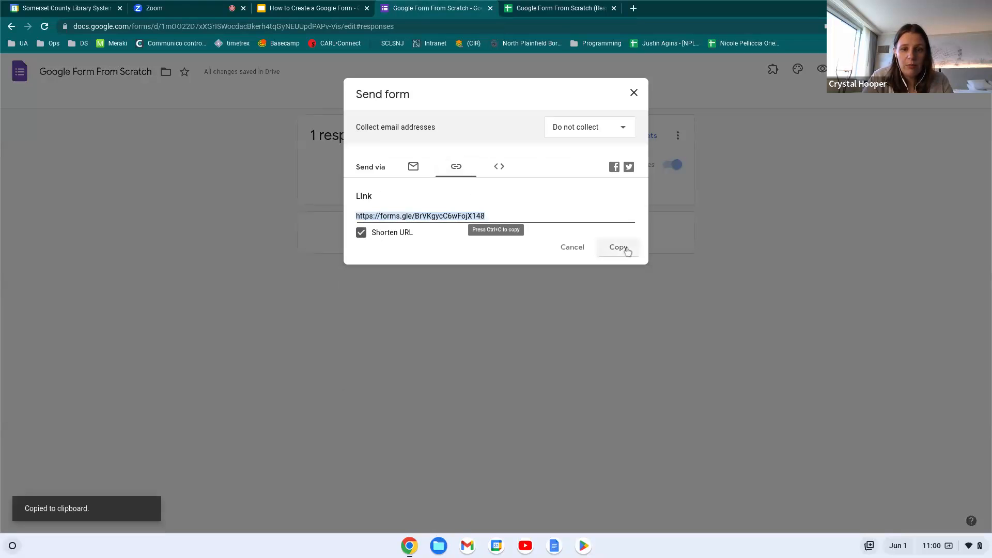
Paste the form link into the Zoom chat and send it, then return to the form
left_click(177, 5)
left_click(901, 493)
key("ctrl+v")
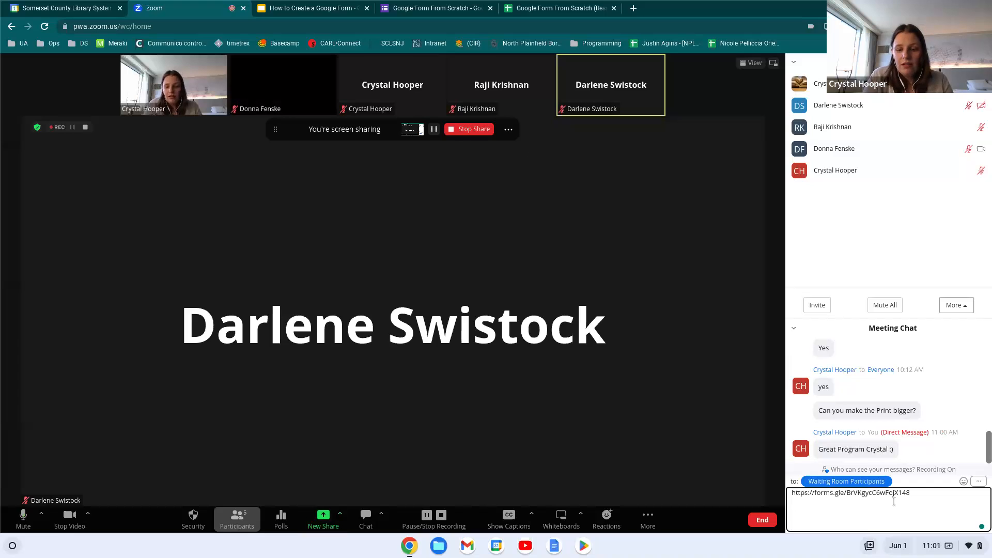
key("Return")
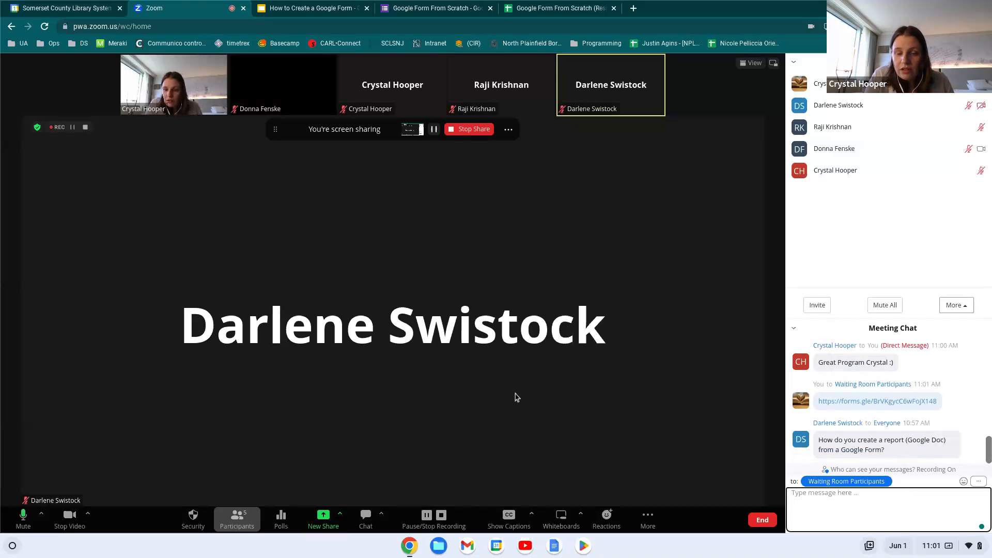
left_click(551, 7)
left_click(421, 7)
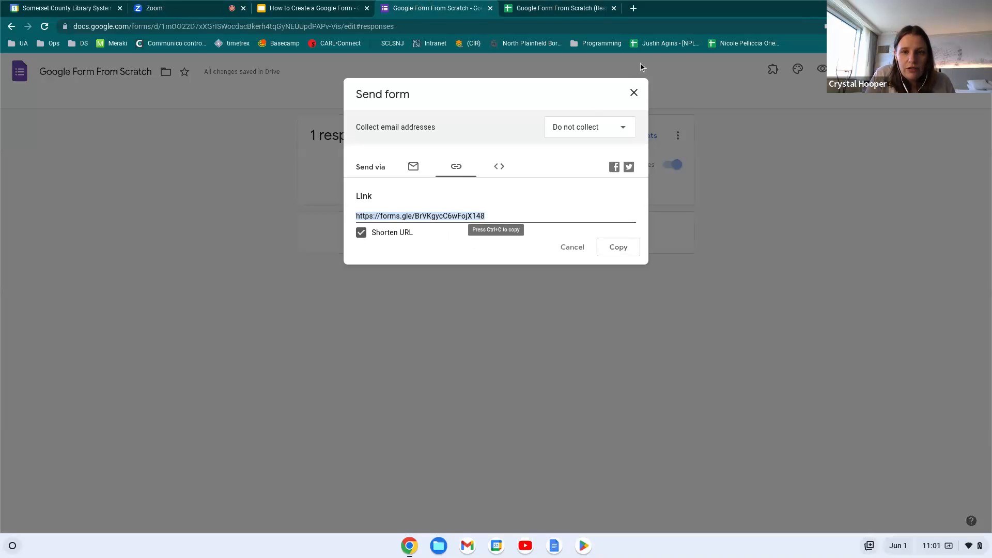
Close the Send form dialog and open the responses in the linked 'Google Form From Scratch (Responses)' sheet
left_click(636, 93)
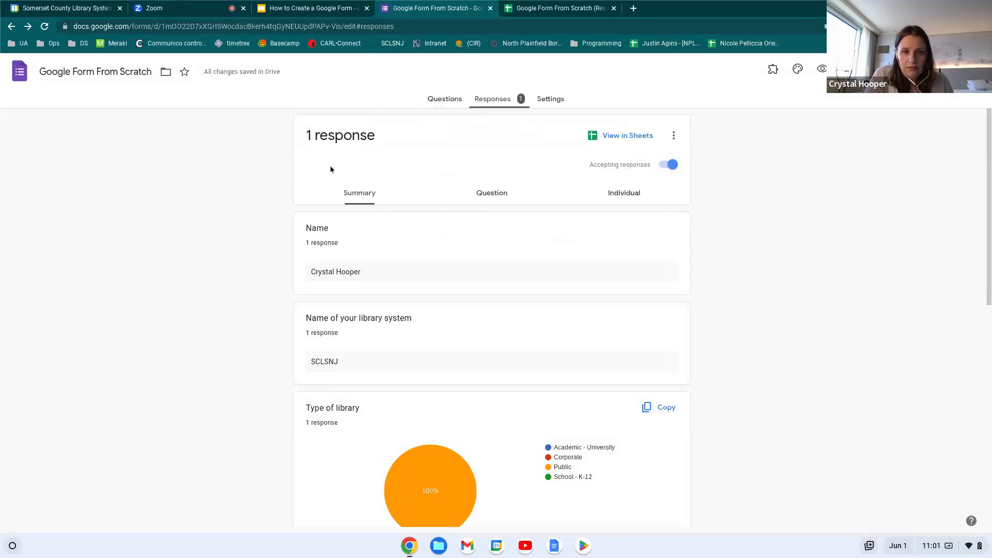
left_click(434, 102)
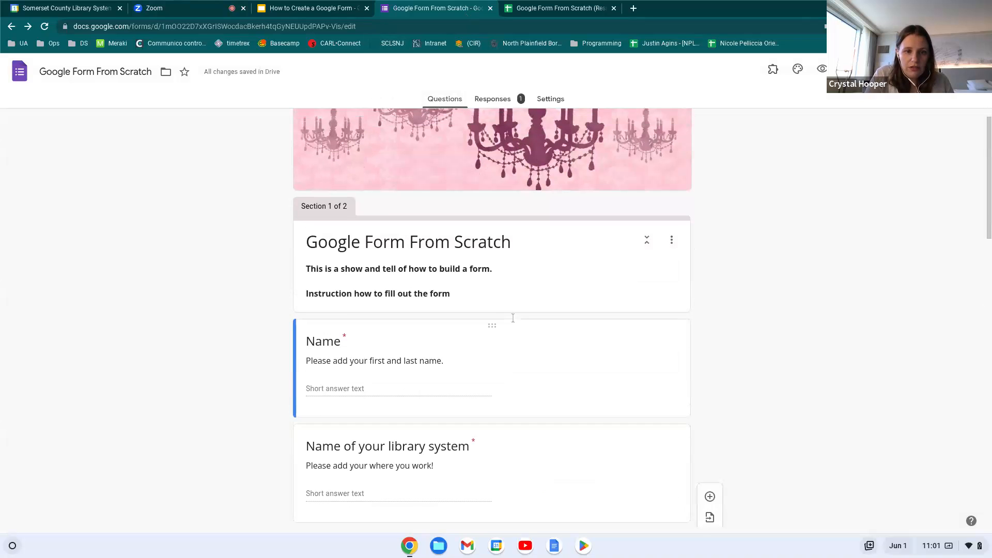
left_click(406, 250)
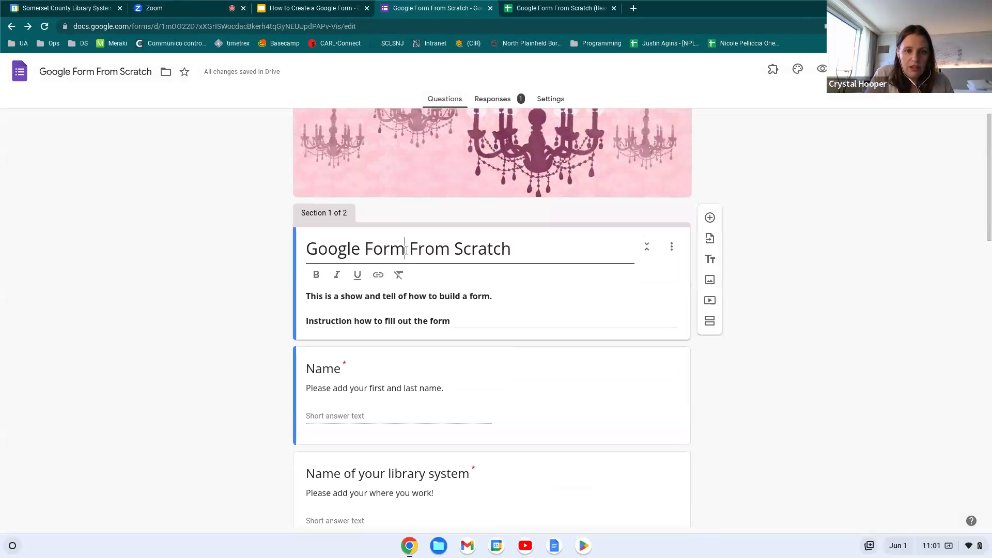
left_click(492, 99)
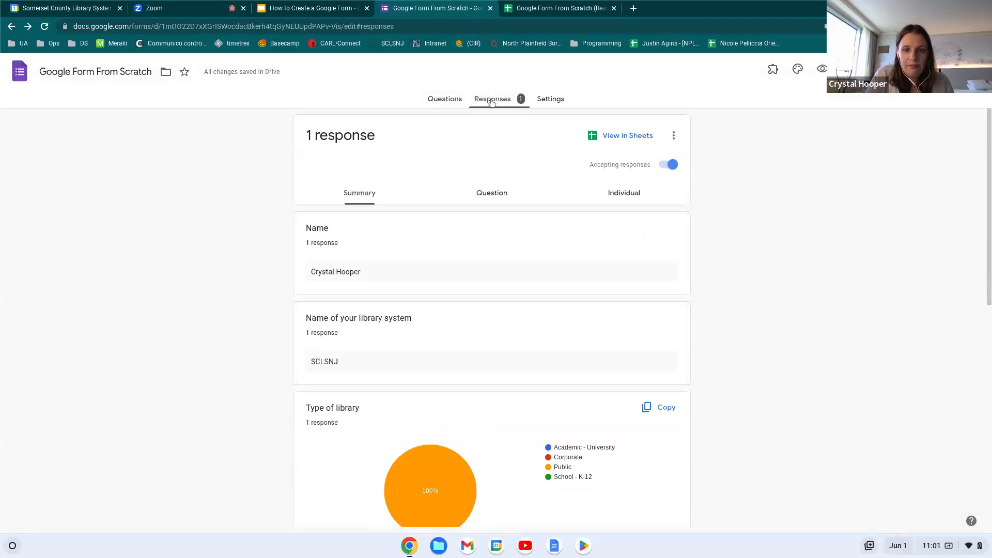
left_click(626, 140)
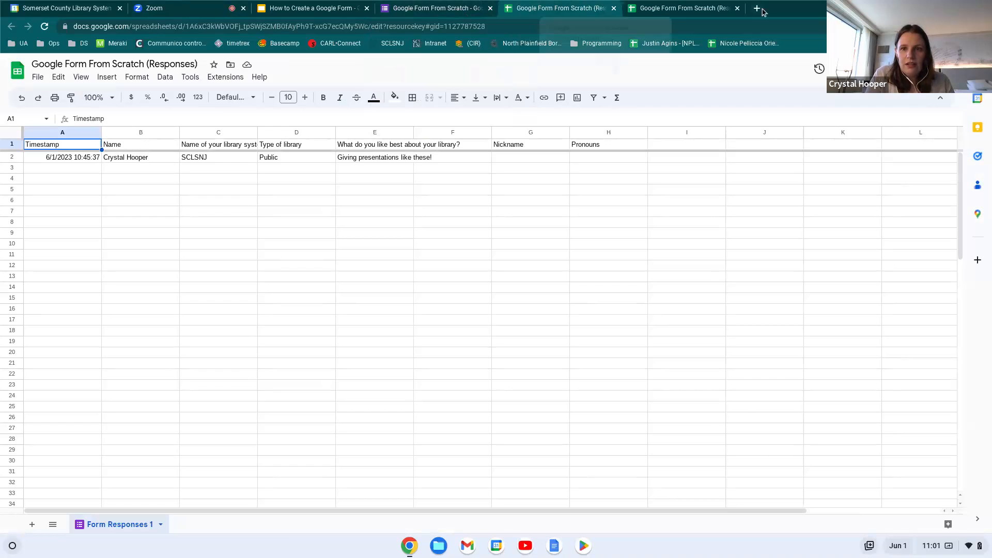
Close the duplicate tab, make header row 1 bold and wrapped, then reload the sheet
left_click(737, 9)
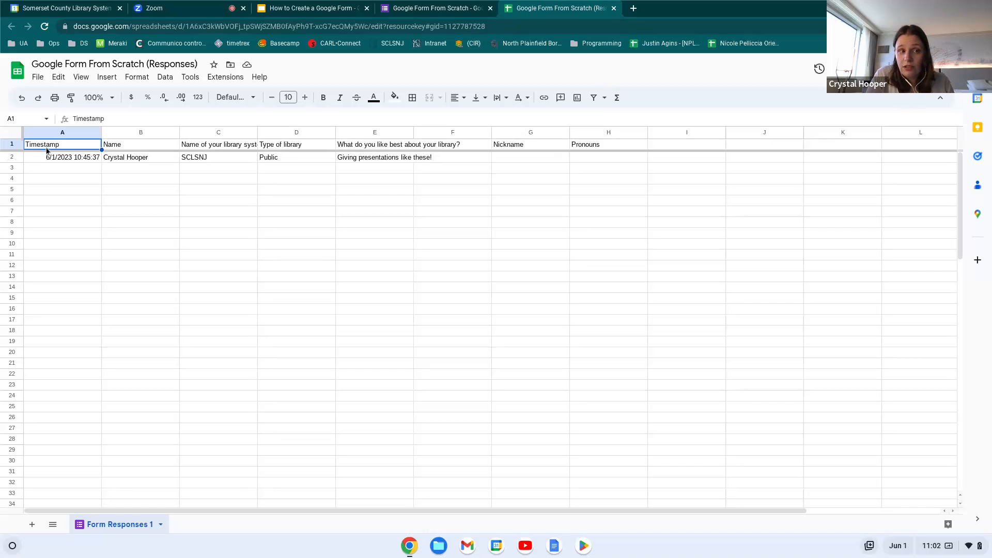
left_click(12, 144)
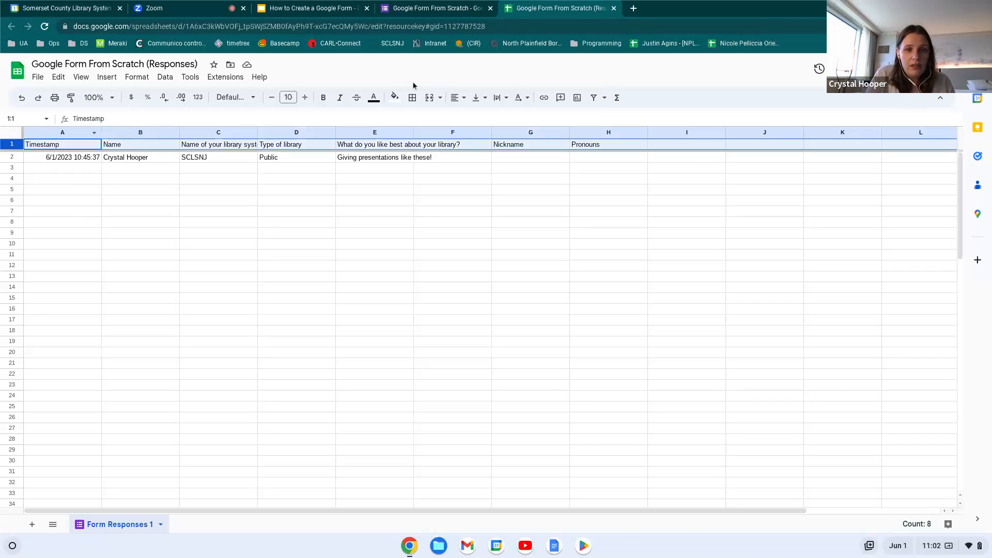
left_click(492, 98)
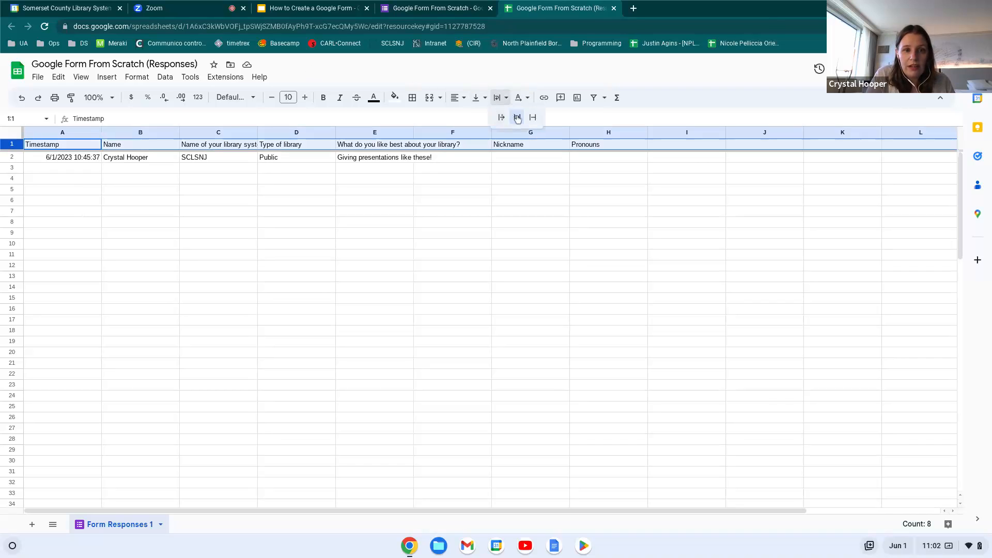
left_click(517, 119)
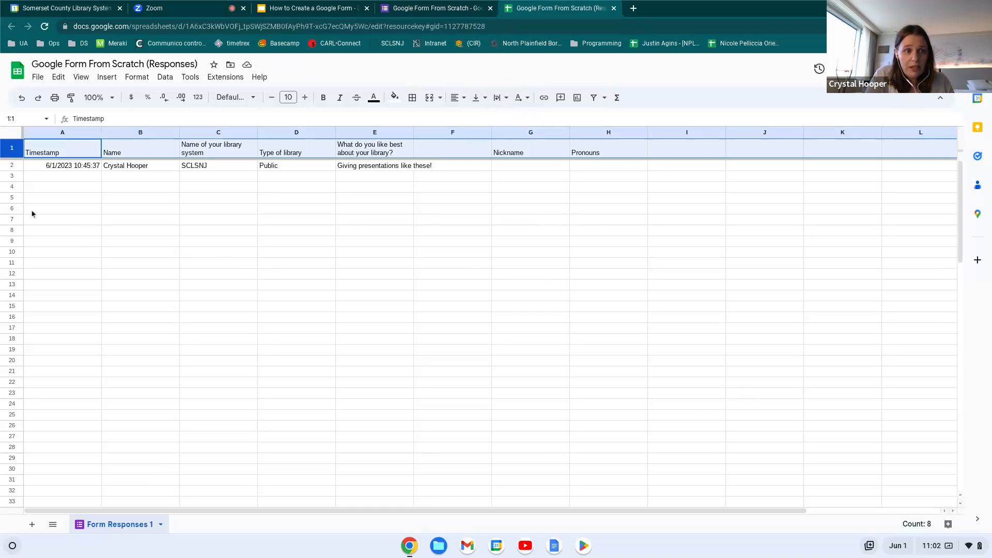
left_click(324, 101)
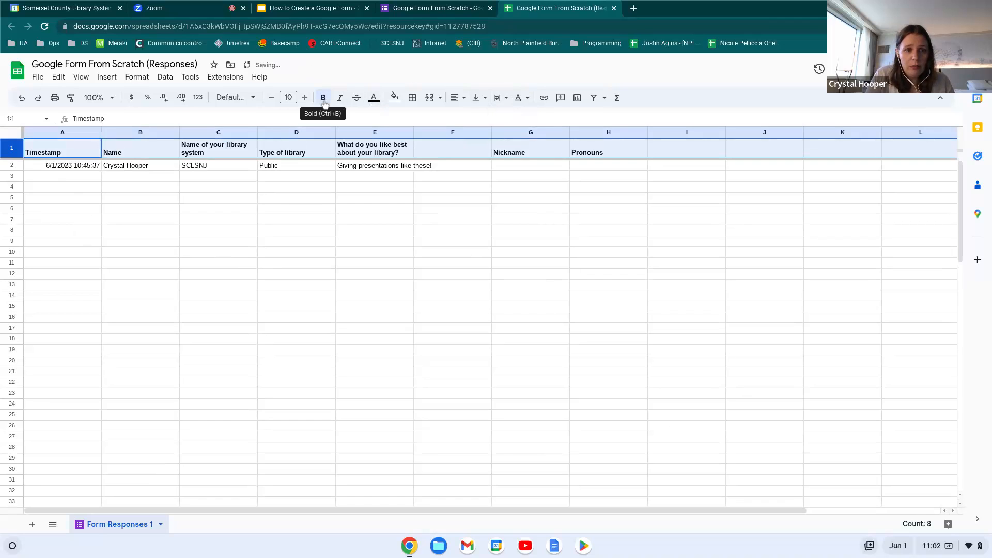
left_click(92, 263)
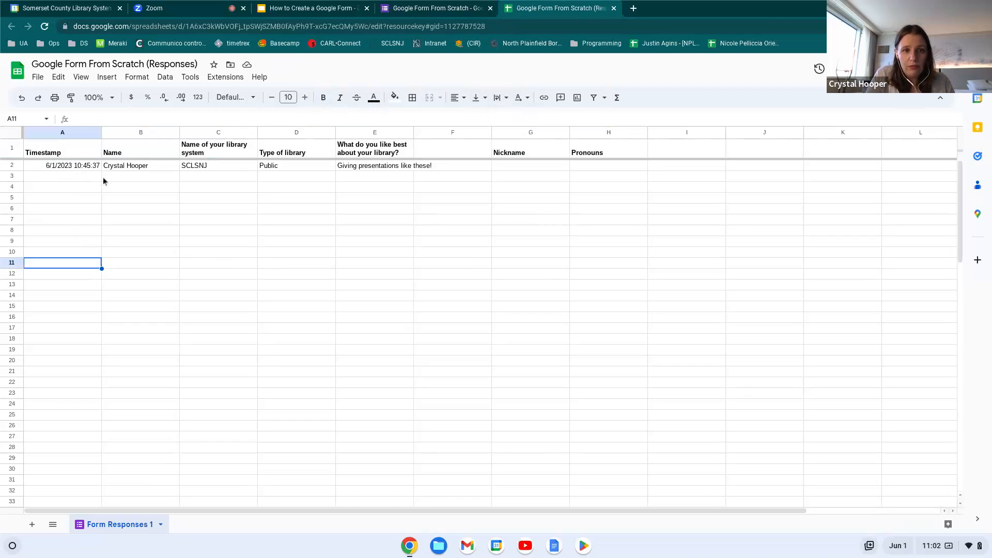
left_click(44, 26)
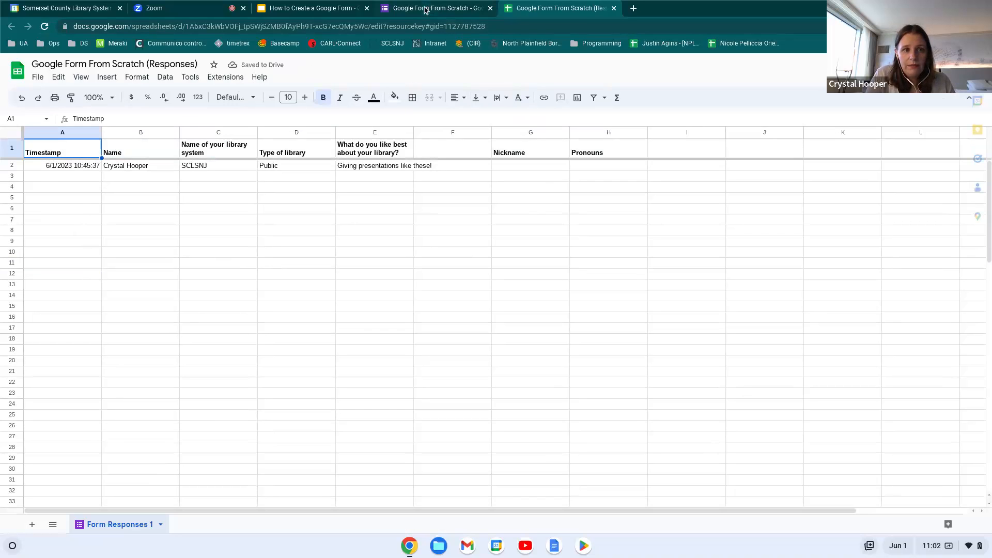
Read the latest Zoom meeting chat messages, then return via the slides to the form's responses
left_click(202, 10)
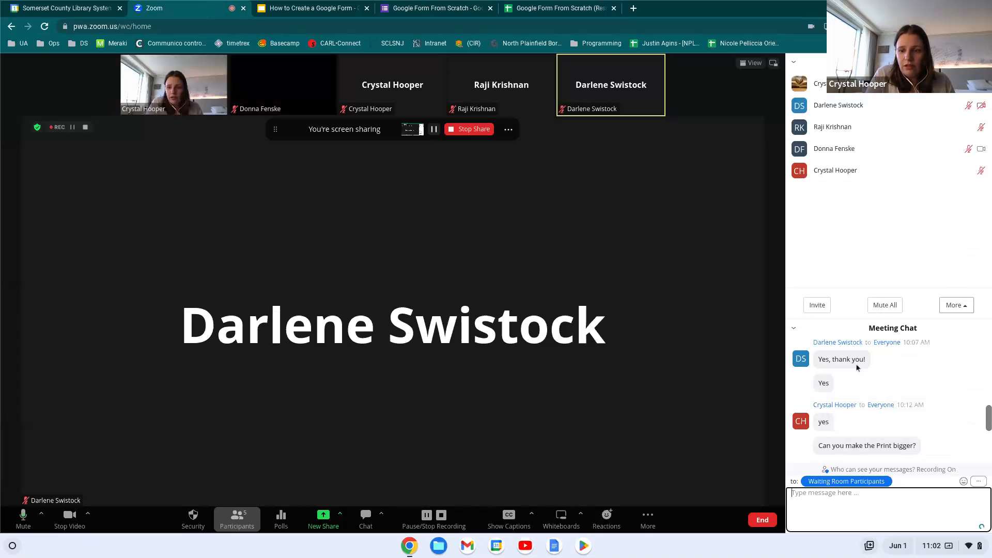
scroll(863, 372, "down", 5)
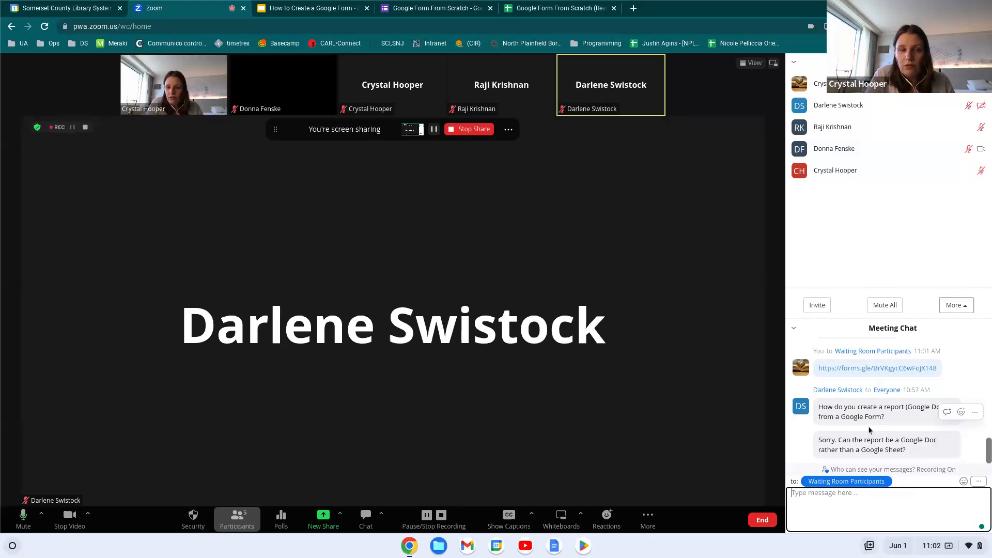
left_click(317, 11)
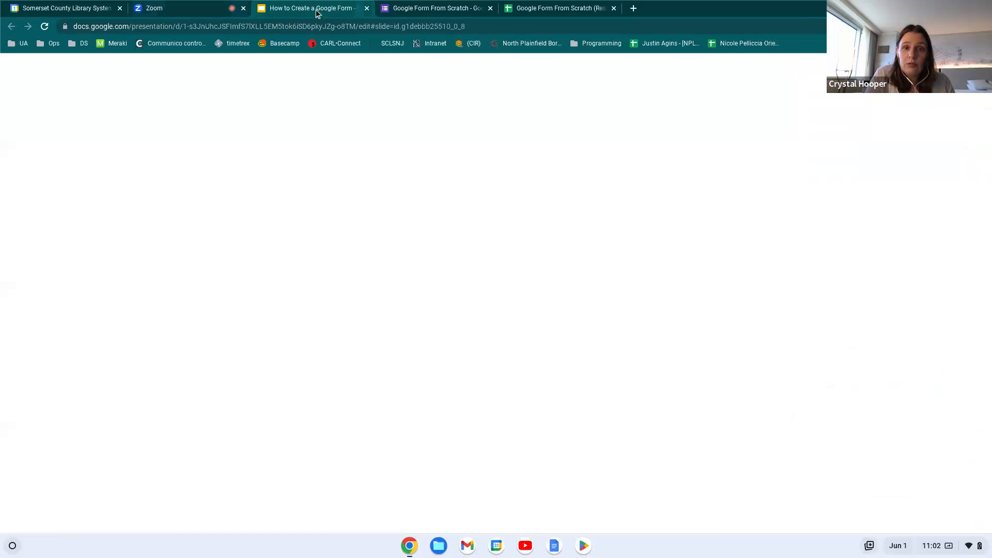
left_click(419, 10)
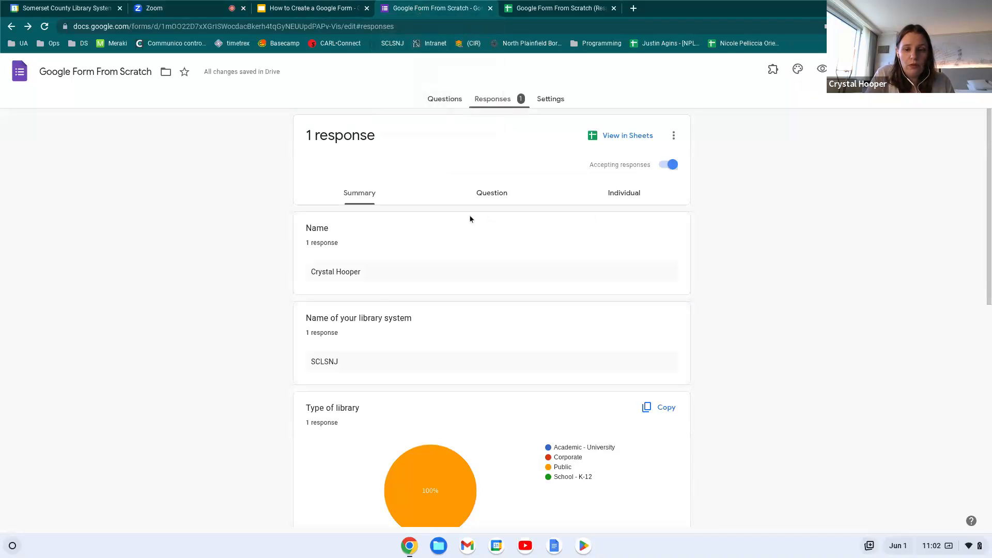
Copy the 'Type of library' pie chart from the response summary, then reopen the responses spreadsheet
scroll(501, 326, "down", 1)
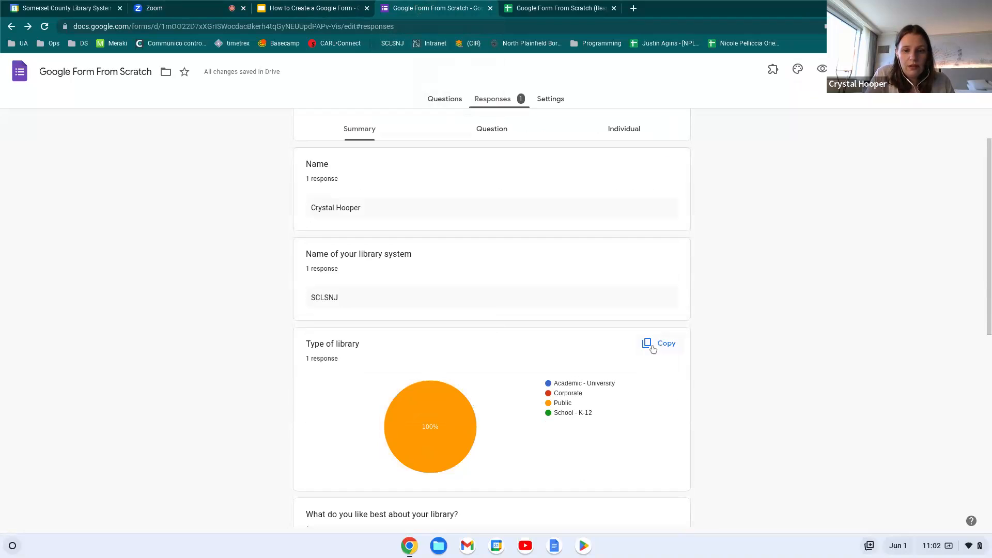
left_click(653, 348)
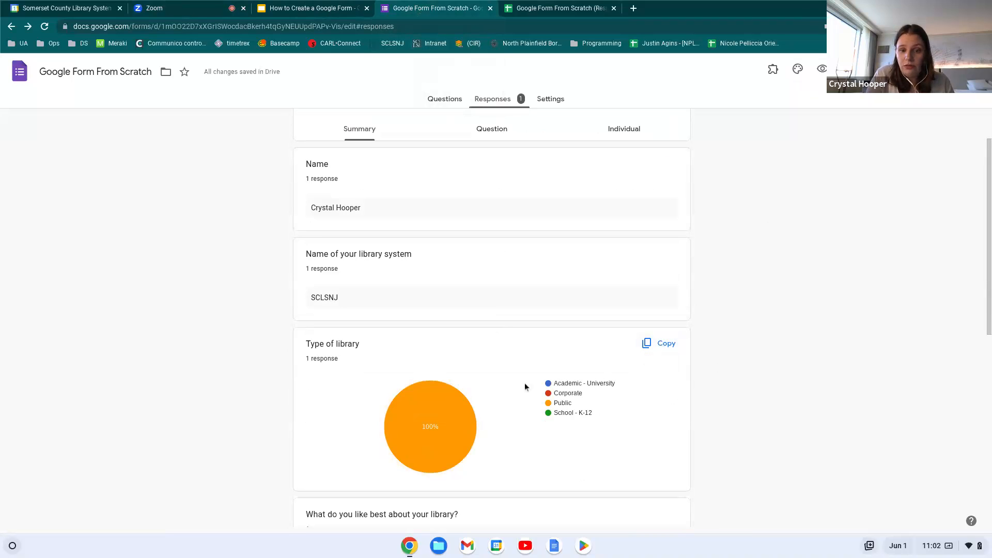
scroll(322, 397, "down", 1)
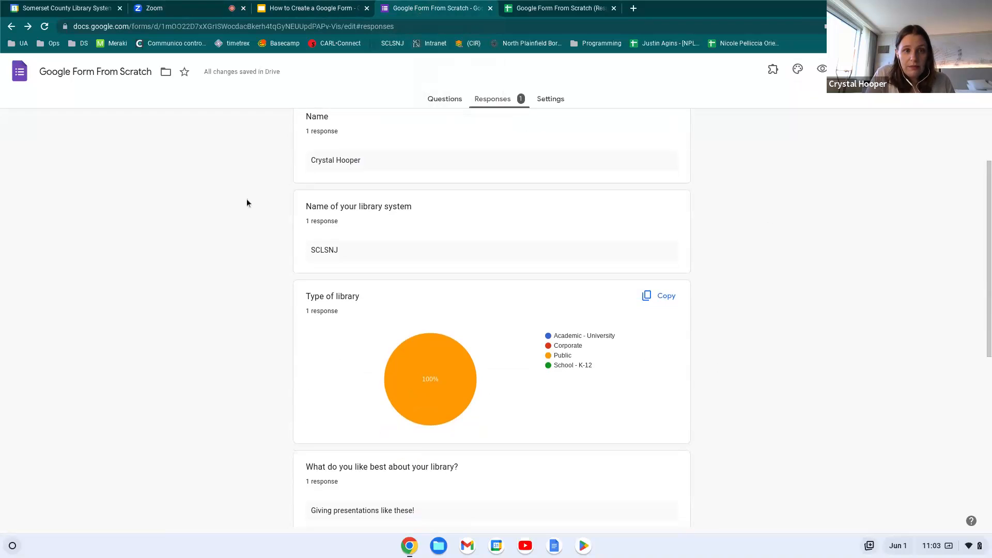
left_click(551, 7)
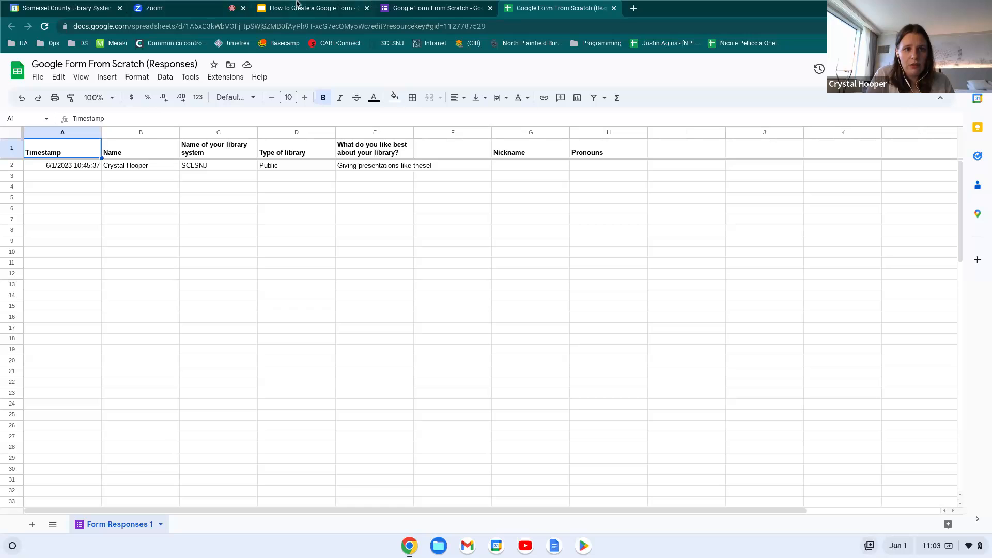
Glance at Zoom, then present the 'How to Create a Google Form' deck full screen, advancing two slides
left_click(168, 12)
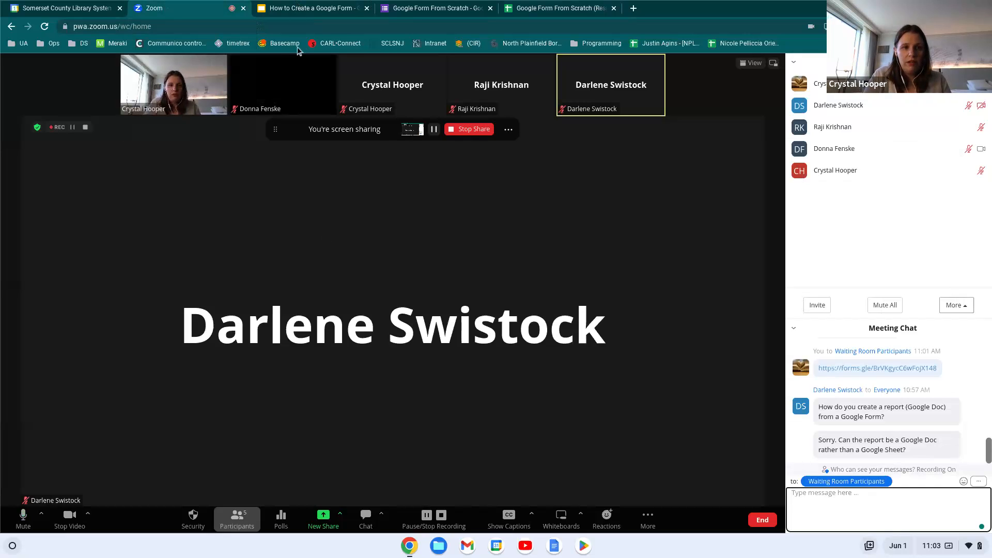
left_click(298, 11)
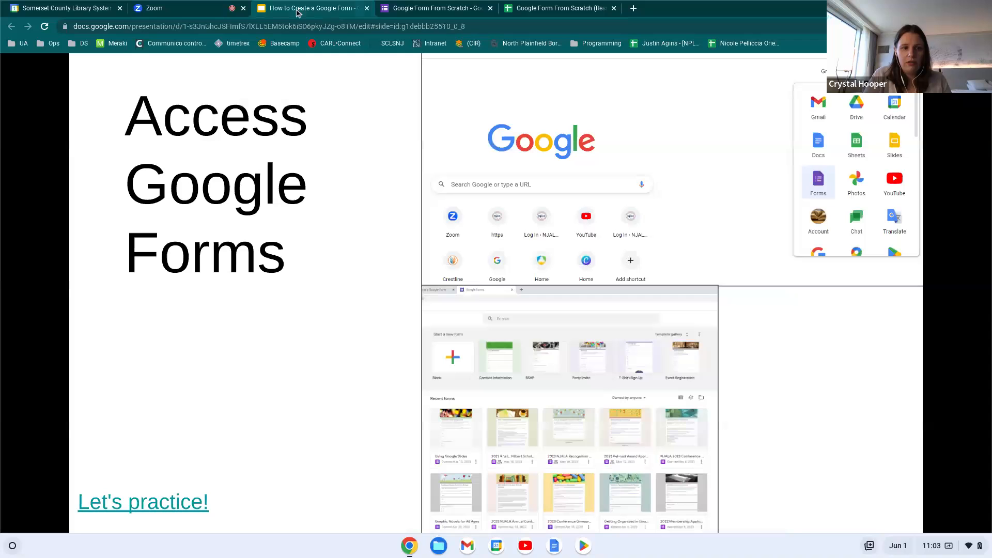
left_click(318, 432)
key("Right")
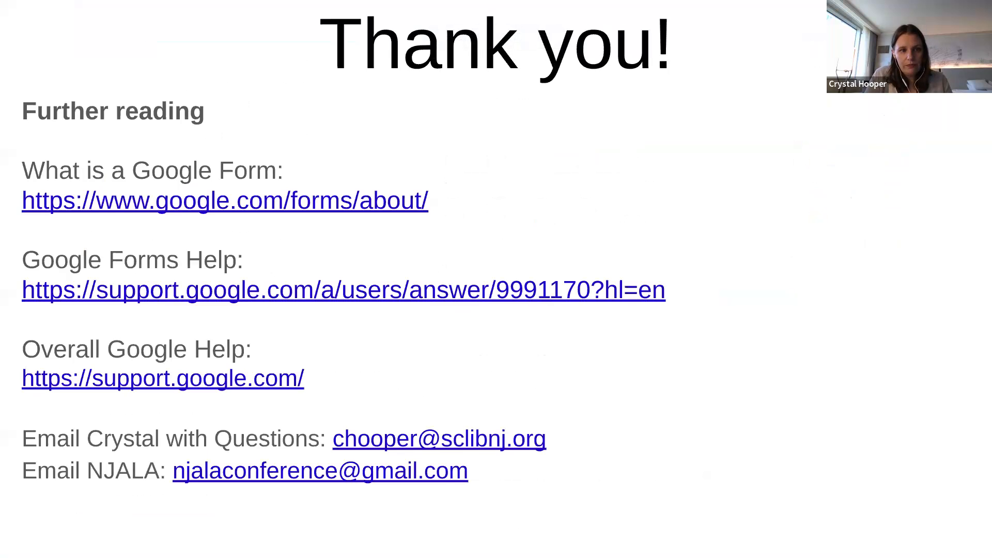
key("Right")
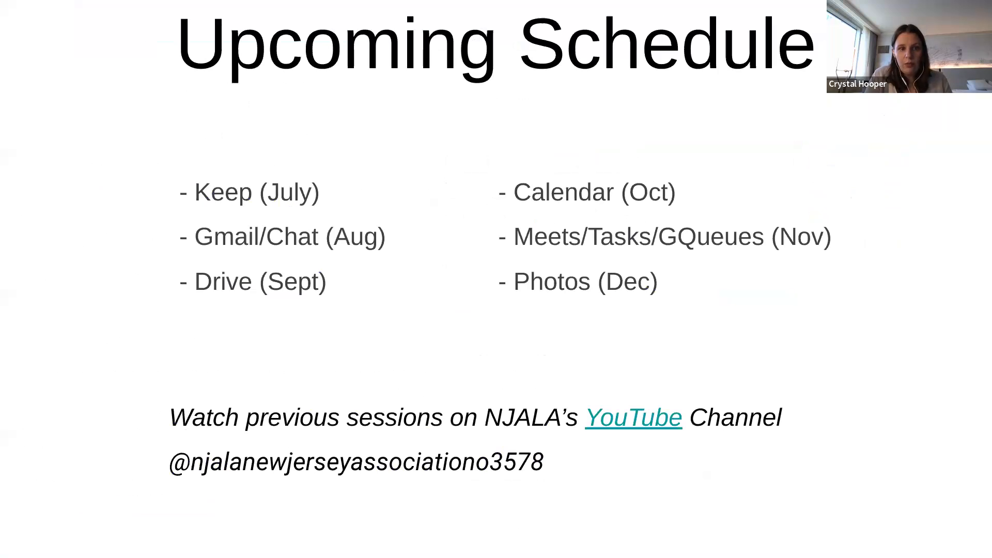